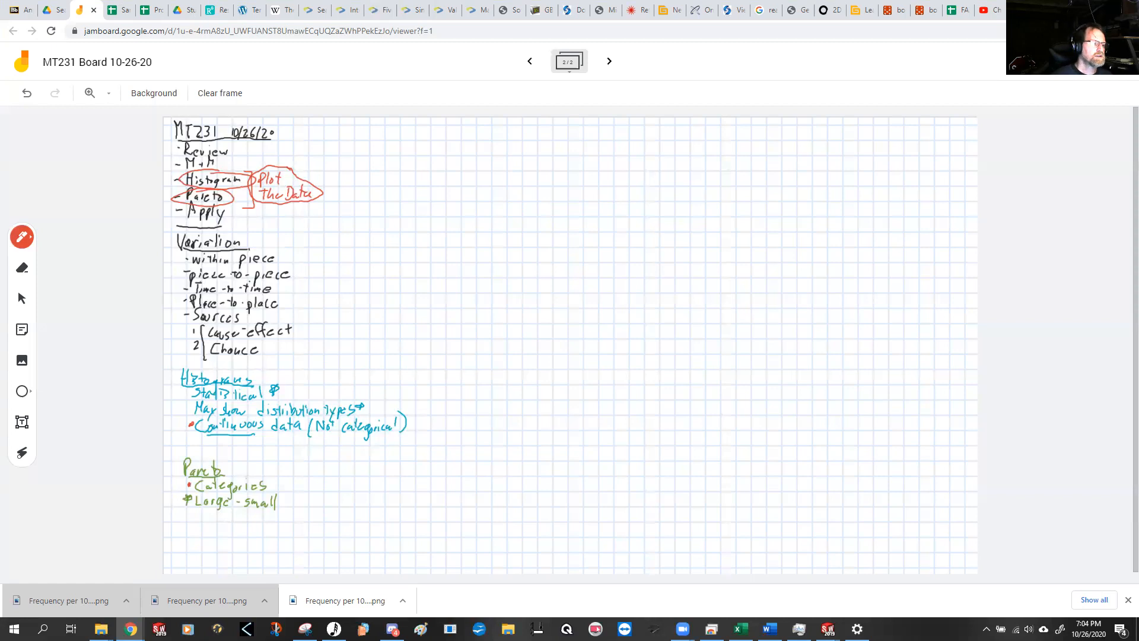
Step: Write "STORY" in red handwriting below the Pareto notes on the board
{"action": "mouse_move", "coordinate": [201, 525]}
{"action": "left_mouse_down"}
{"action": "mouse_move", "coordinate": [193, 538]}
{"action": "mouse_move", "coordinate": [219, 523]}
{"action": "mouse_move", "coordinate": [229, 536]}
{"action": "left_mouse_up"}
{"action": "mouse_move", "coordinate": [230, 516]}
{"action": "left_mouse_down"}
{"action": "mouse_move", "coordinate": [241, 539]}
{"action": "mouse_move", "coordinate": [249, 527]}
{"action": "left_mouse_up"}
{"action": "left_click_drag", "start_coordinate": [256, 515], "coordinate": [248, 537]}
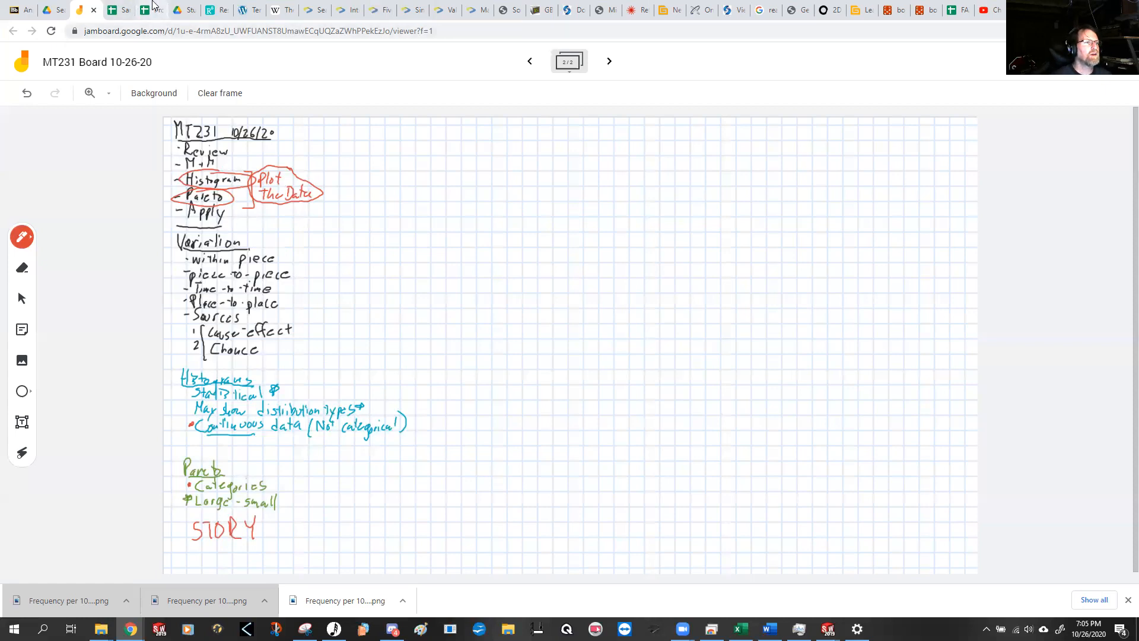
Step: Switch to the Sample Hist & Pareto spreadsheet and highlight the height values in B2:B12
{"action": "left_click", "coordinate": [151, 8]}
{"action": "left_click", "coordinate": [119, 6]}
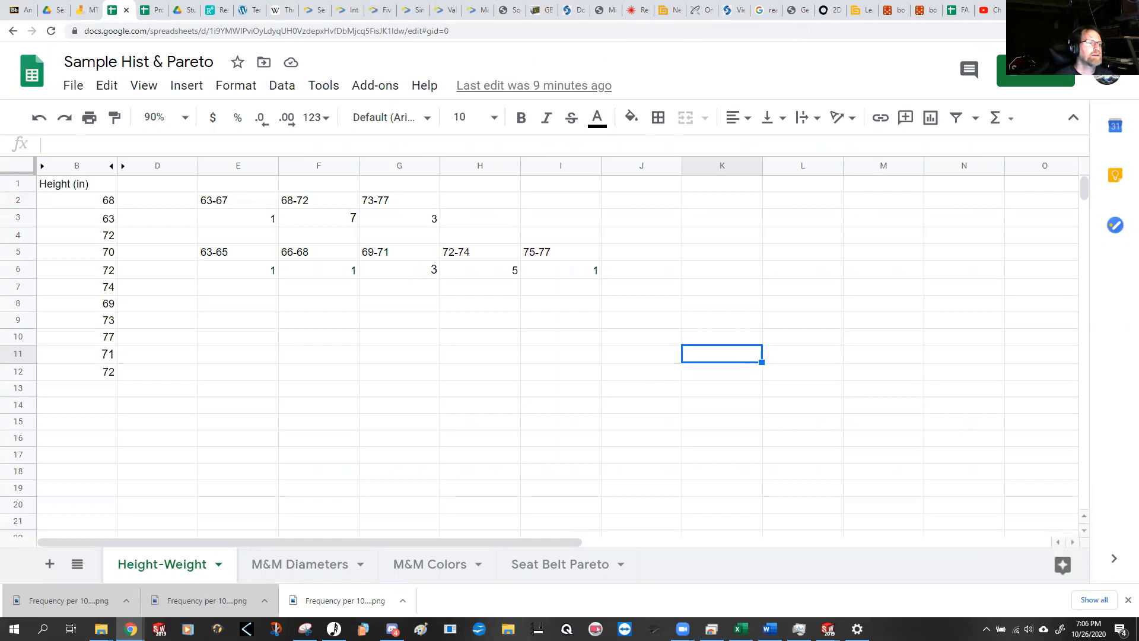
{"action": "left_click_drag", "start_coordinate": [104, 205], "coordinate": [82, 380]}
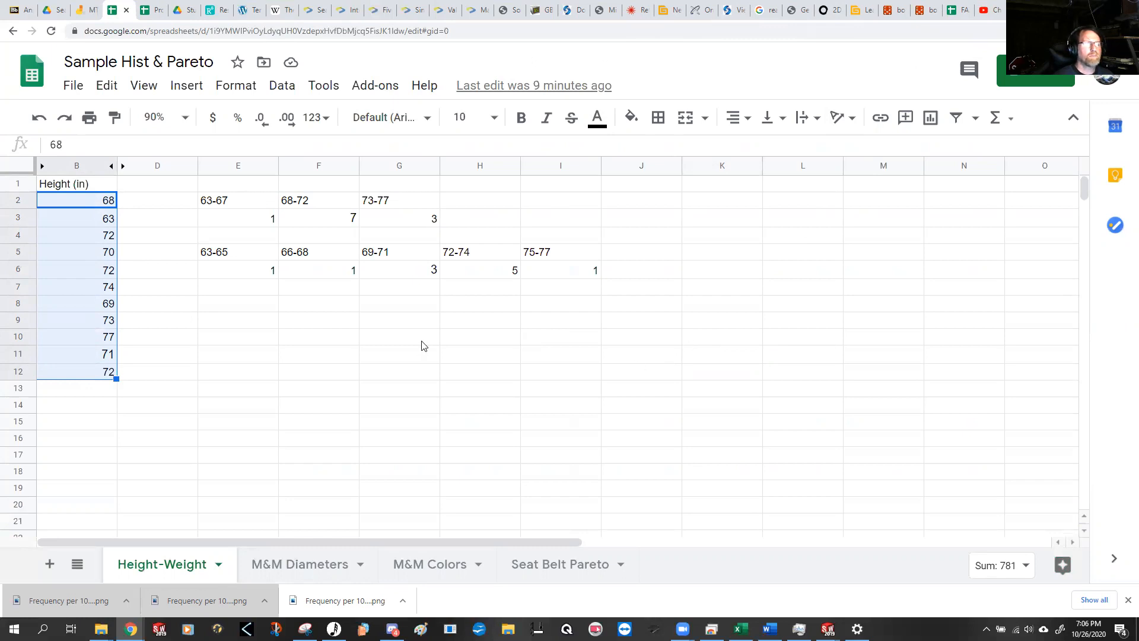
{"action": "left_click", "coordinate": [231, 325]}
{"action": "left_click_drag", "start_coordinate": [104, 202], "coordinate": [101, 374]}
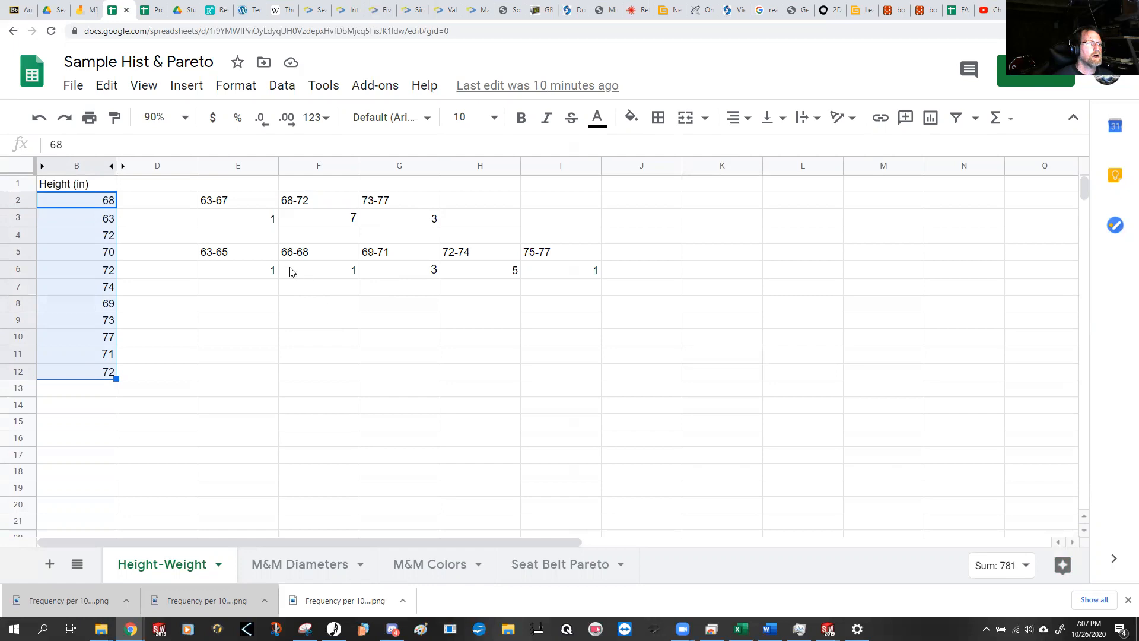
Step: Check the 63-67 bin's count against the list of heights, locating the matching value in column B
{"action": "left_click", "coordinate": [247, 203]}
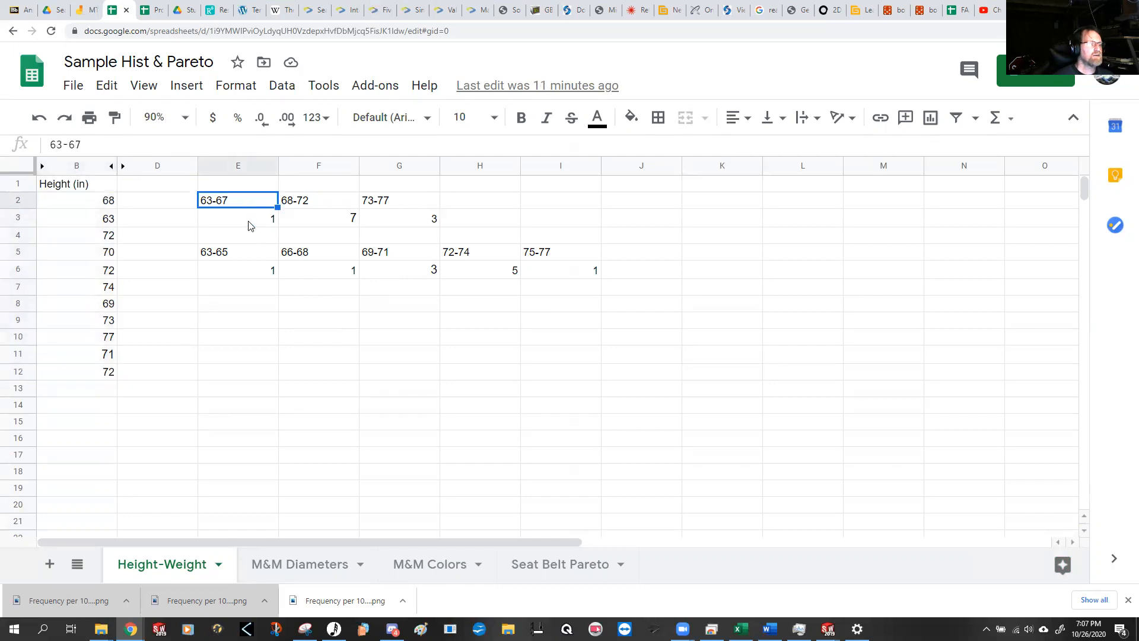
{"action": "left_click_drag", "start_coordinate": [105, 207], "coordinate": [95, 374]}
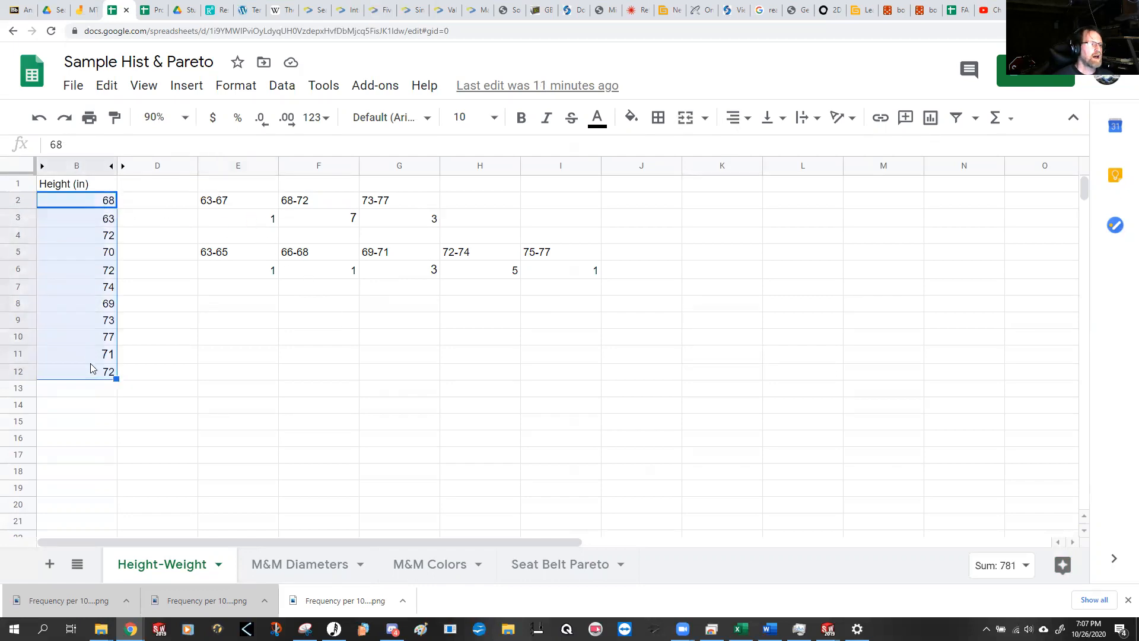
{"action": "left_click", "coordinate": [220, 217]}
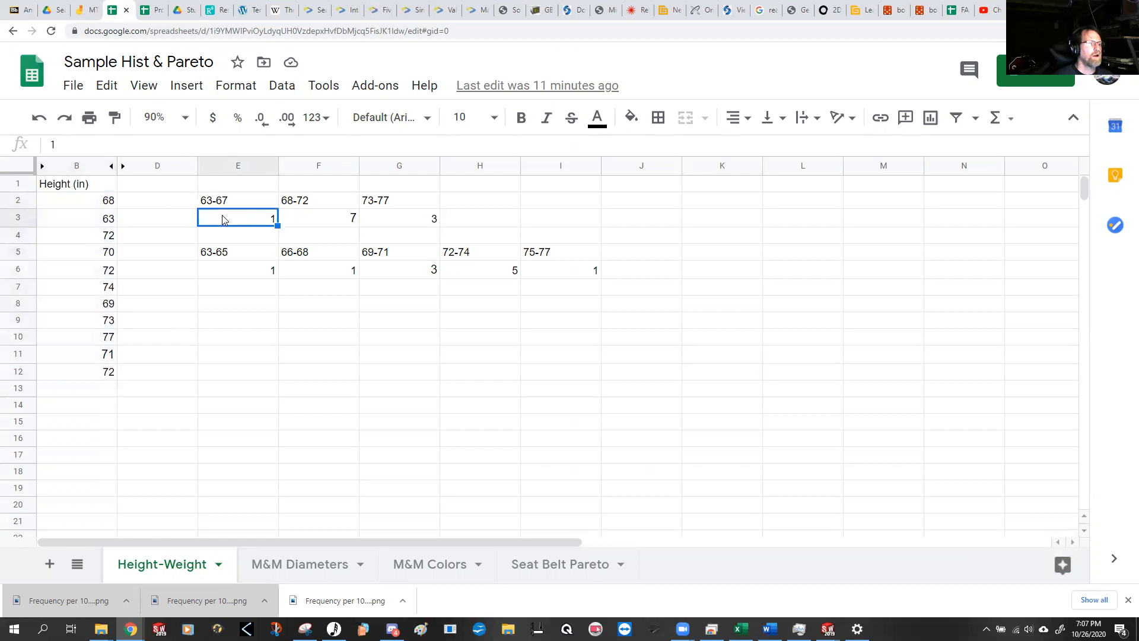
{"action": "left_click", "coordinate": [113, 220]}
Step: Check the 68-72 bin against column B by stepping through each height that falls in that range
{"action": "left_click", "coordinate": [313, 204]}
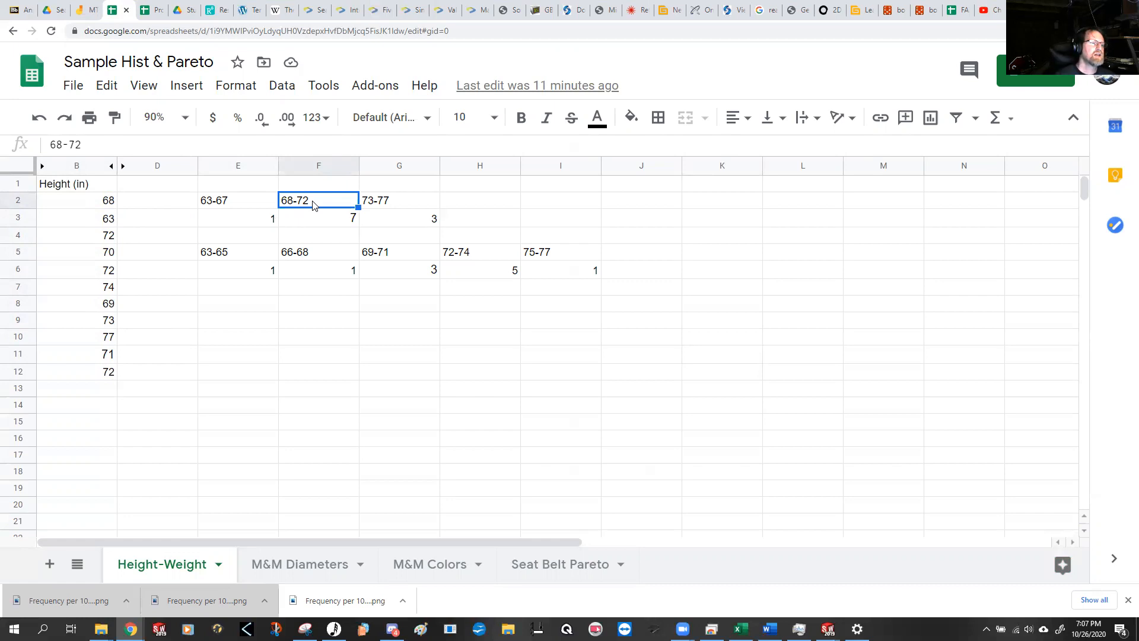
{"action": "left_click", "coordinate": [113, 205]}
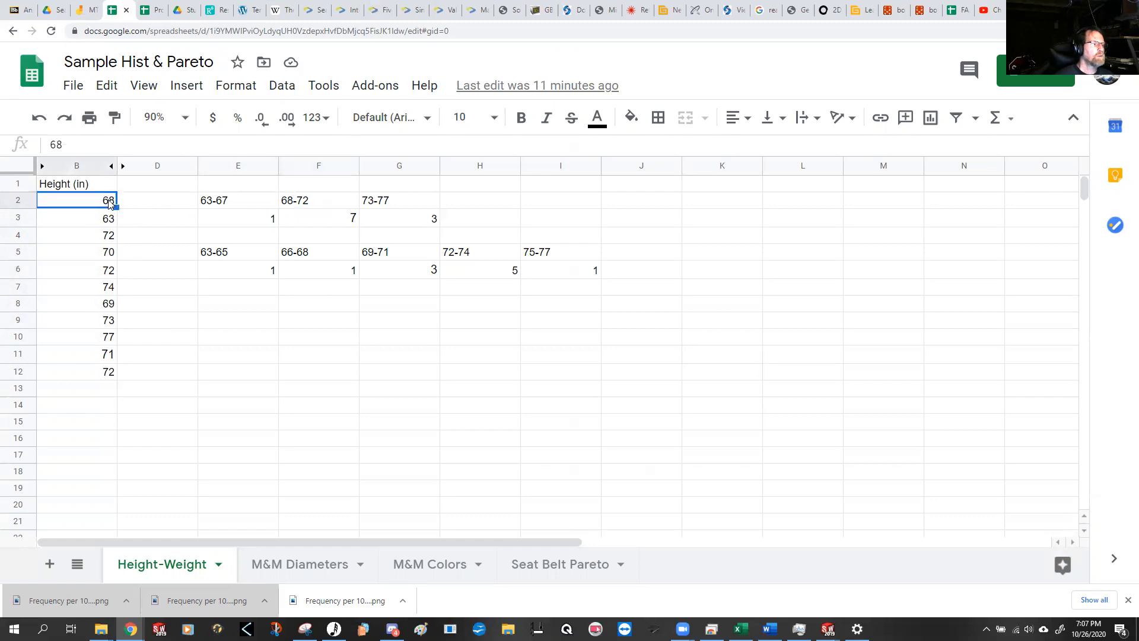
{"action": "left_click", "coordinate": [108, 238]}
{"action": "left_click", "coordinate": [107, 252]}
{"action": "left_click", "coordinate": [106, 272]}
{"action": "left_click", "coordinate": [96, 358]}
{"action": "left_click", "coordinate": [94, 374]}
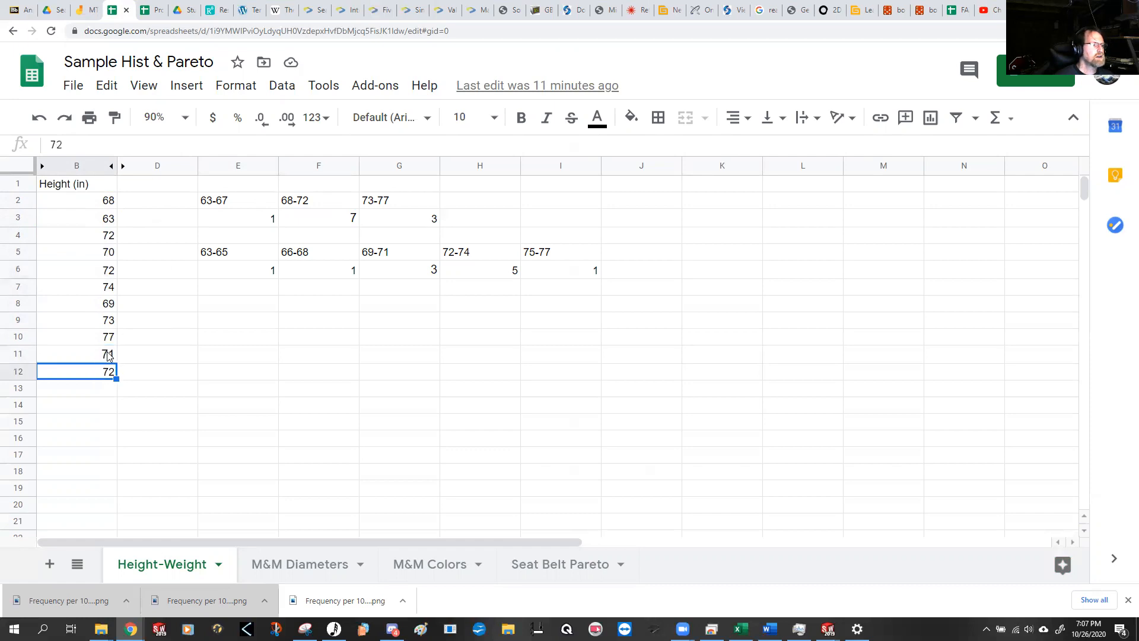
{"action": "left_click", "coordinate": [102, 309]}
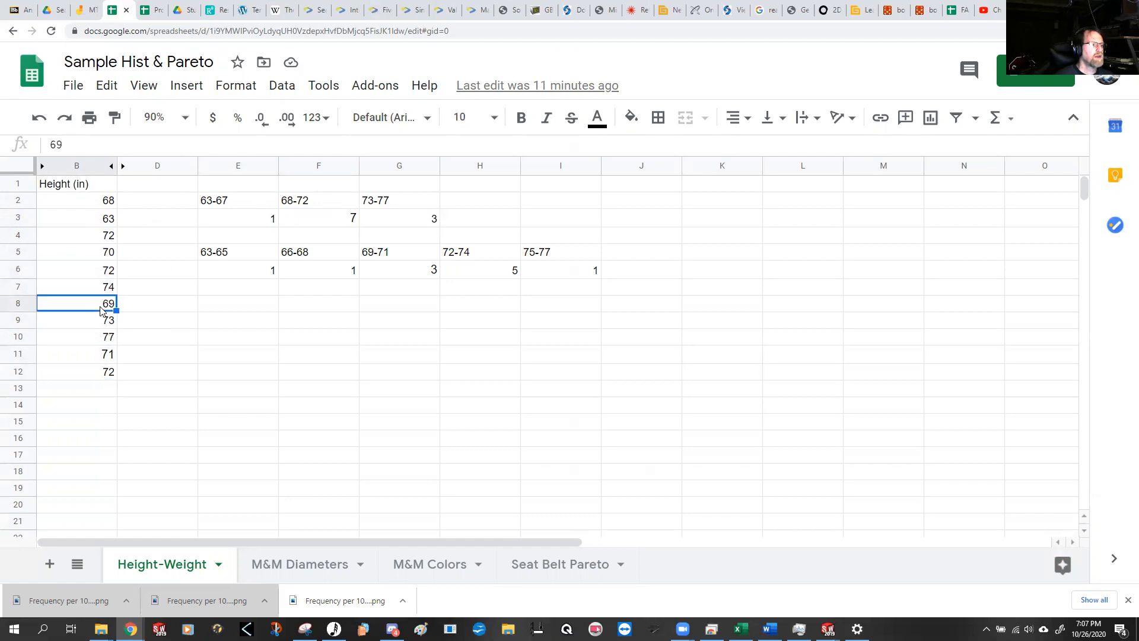
Step: Check the 73-77 bin's count by stepping through the matching heights in column B
{"action": "left_click", "coordinate": [390, 223]}
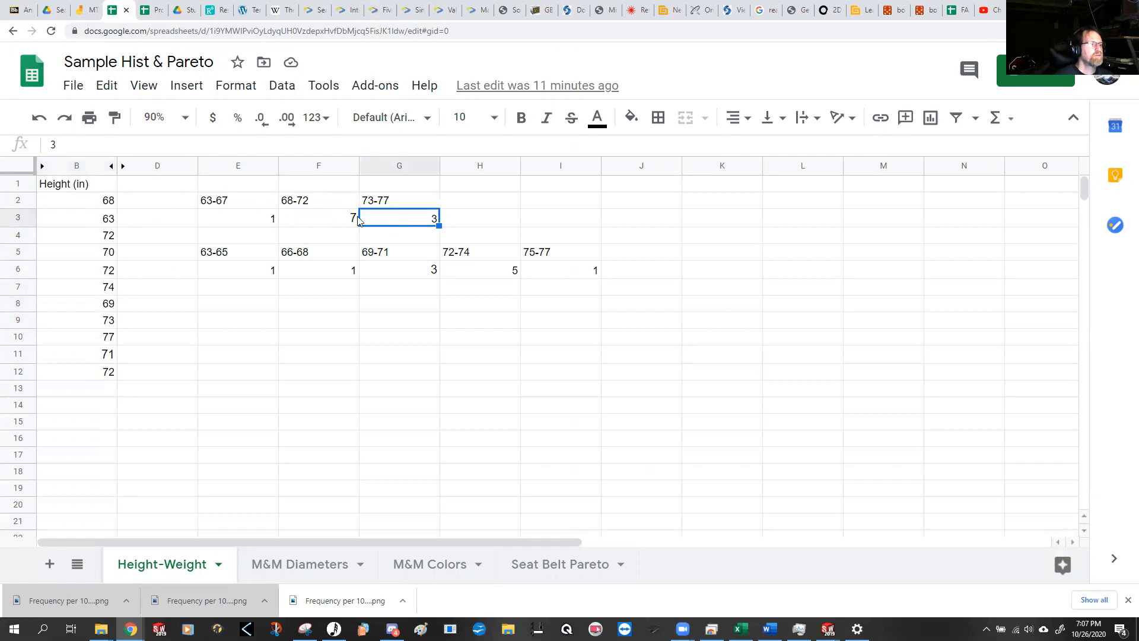
{"action": "left_click", "coordinate": [108, 289]}
{"action": "left_click", "coordinate": [104, 325]}
{"action": "left_click", "coordinate": [105, 343]}
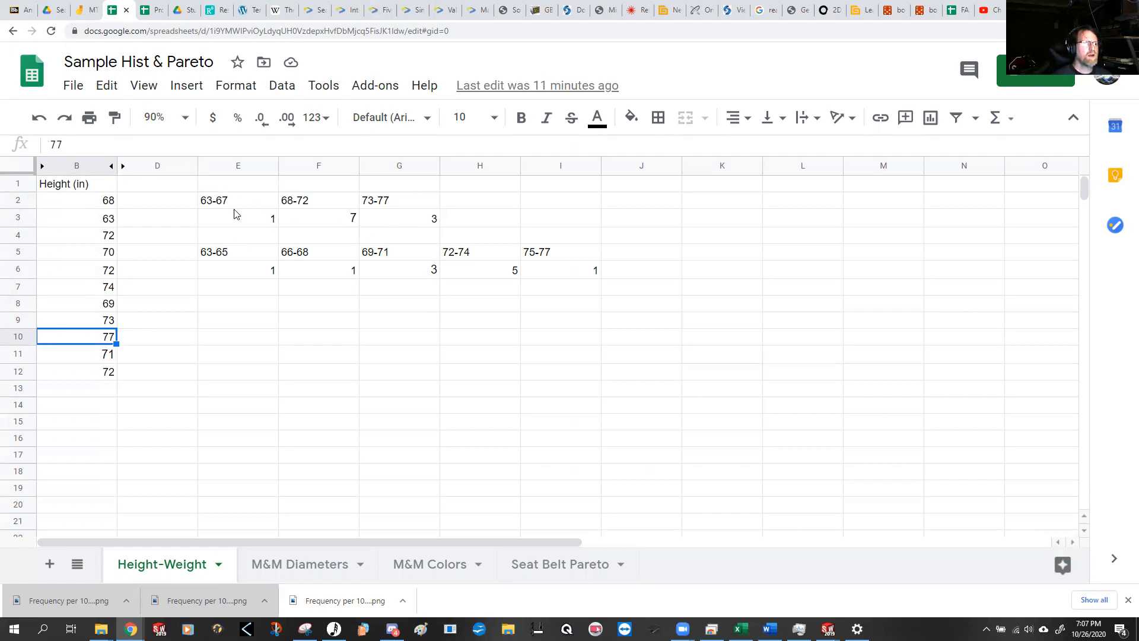
Step: Review each of the three height bins in row 2 together with its count in row 3
{"action": "left_click_drag", "start_coordinate": [238, 202], "coordinate": [243, 222]}
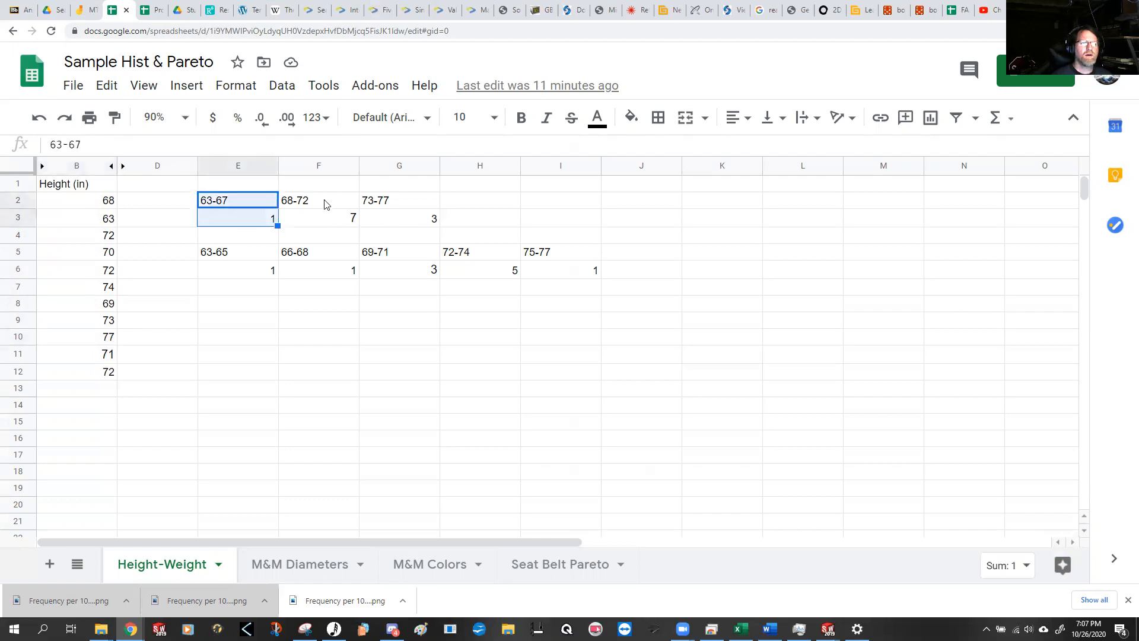
{"action": "left_click_drag", "start_coordinate": [325, 203], "coordinate": [321, 222]}
{"action": "left_click_drag", "start_coordinate": [414, 203], "coordinate": [413, 222]}
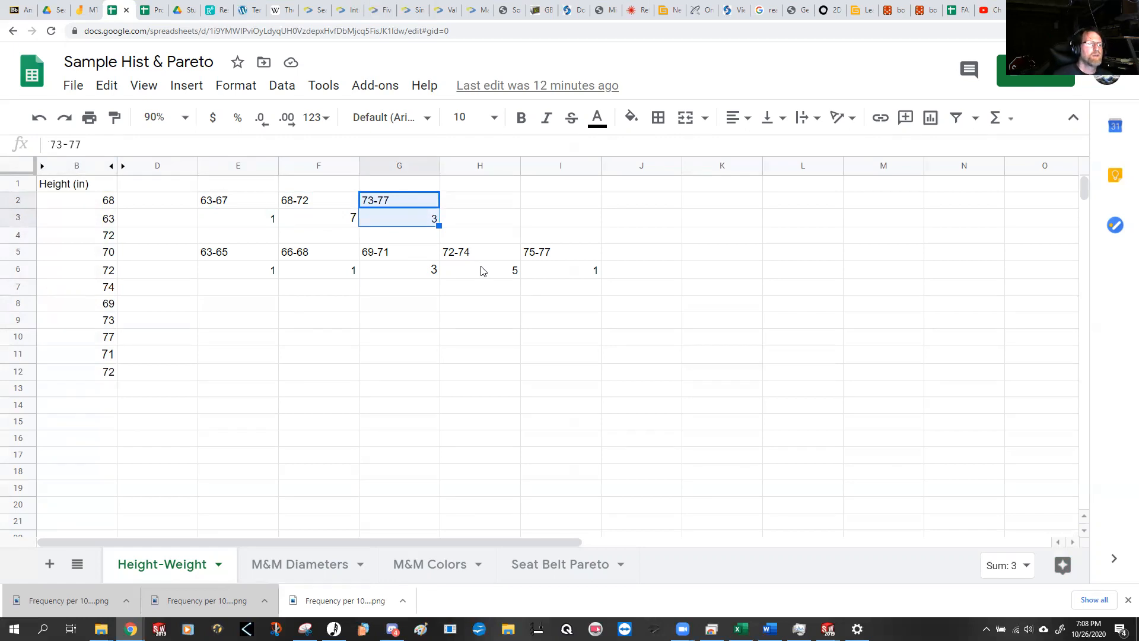
Step: Insert a column chart of the bins and counts in E2:G3 and place it below the three-bin table
{"action": "left_click_drag", "start_coordinate": [262, 201], "coordinate": [378, 222]}
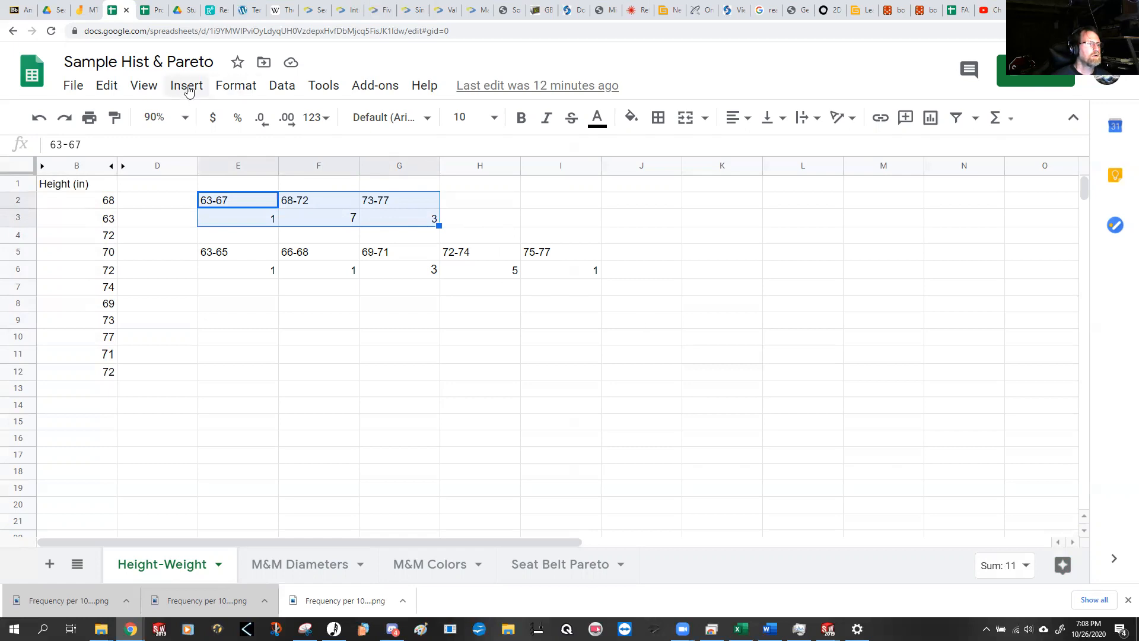
{"action": "left_click", "coordinate": [930, 119]}
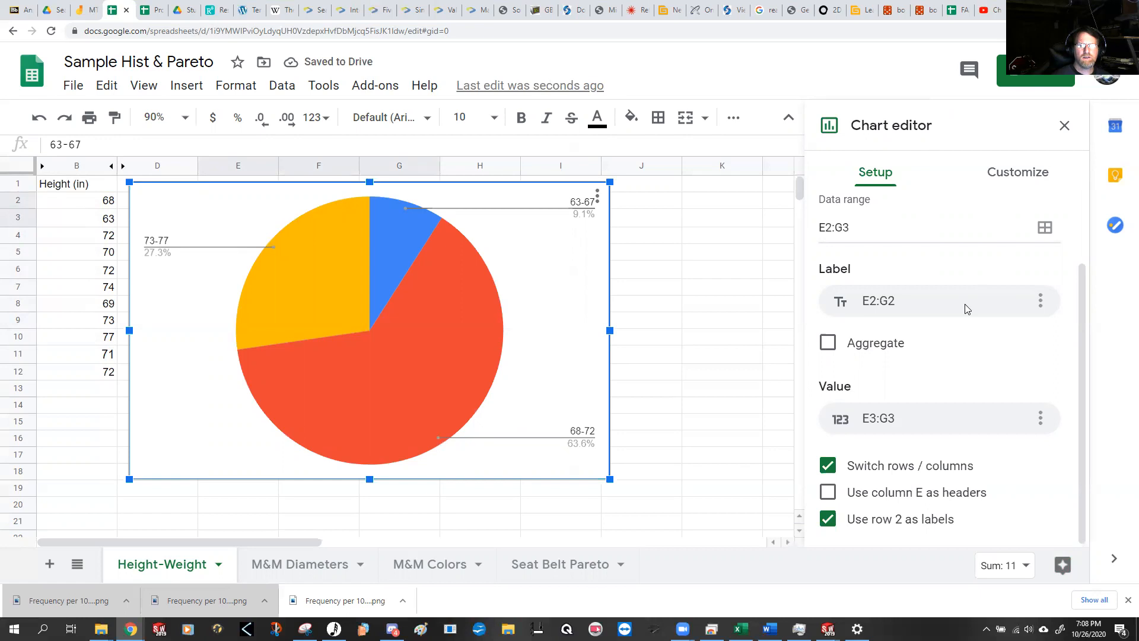
{"action": "scroll", "coordinate": [966, 305], "scroll_direction": "up", "scroll_amount": 2}
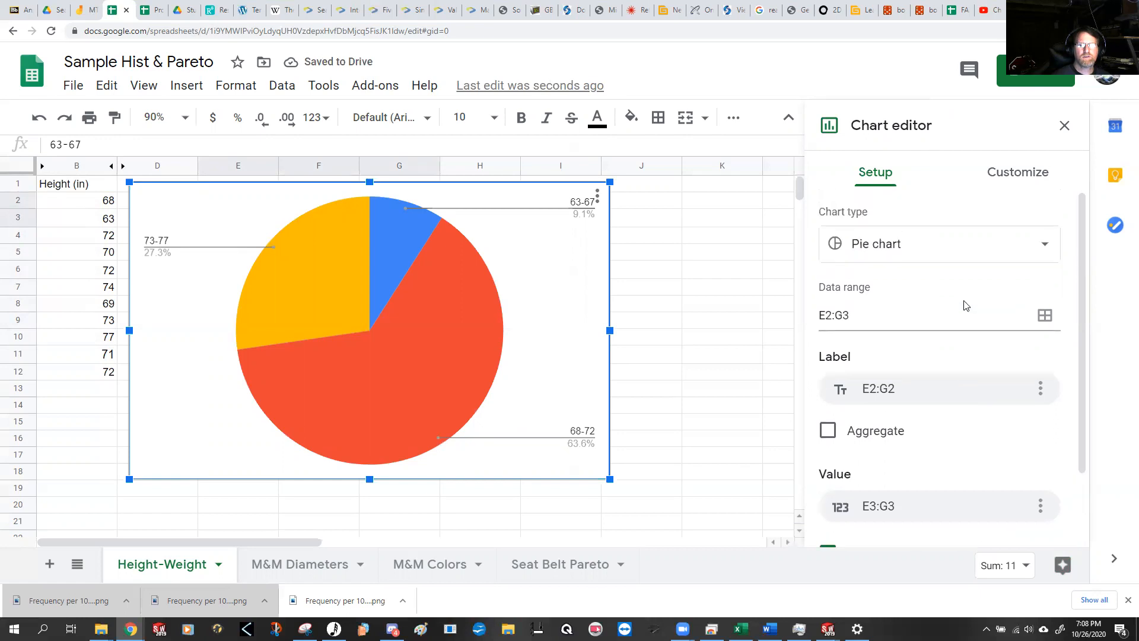
{"action": "left_click", "coordinate": [1037, 248]}
{"action": "left_click", "coordinate": [999, 350]}
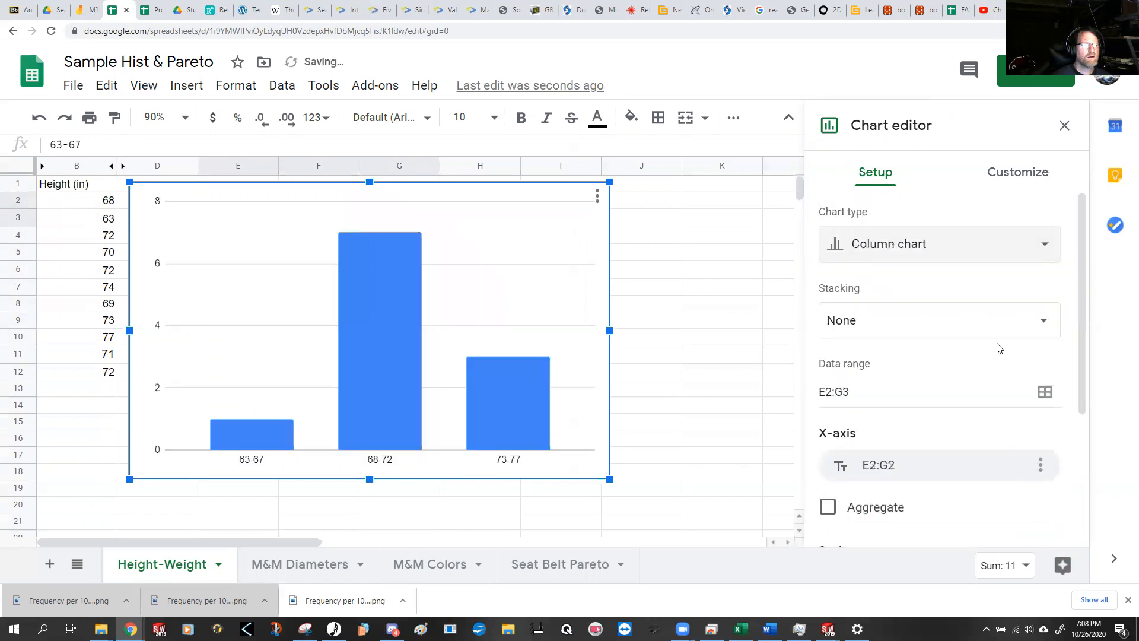
{"action": "left_click_drag", "start_coordinate": [491, 195], "coordinate": [560, 245]}
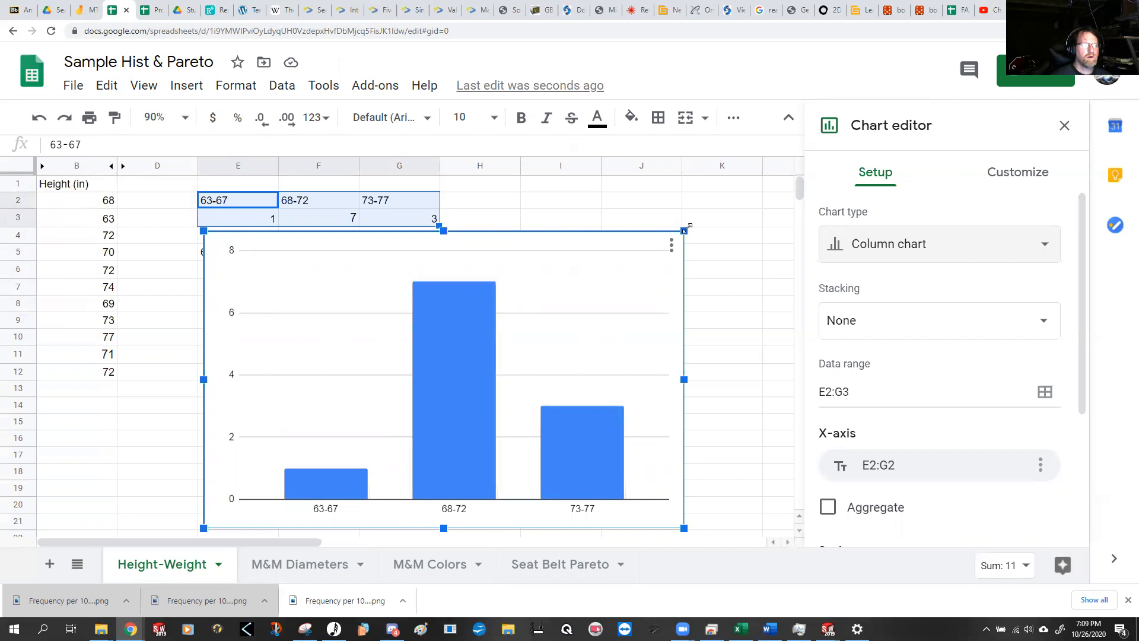
Step: Set the chart title to "Frequency of Heights in Class"
{"action": "left_click", "coordinate": [1023, 172]}
{"action": "left_click", "coordinate": [881, 273]}
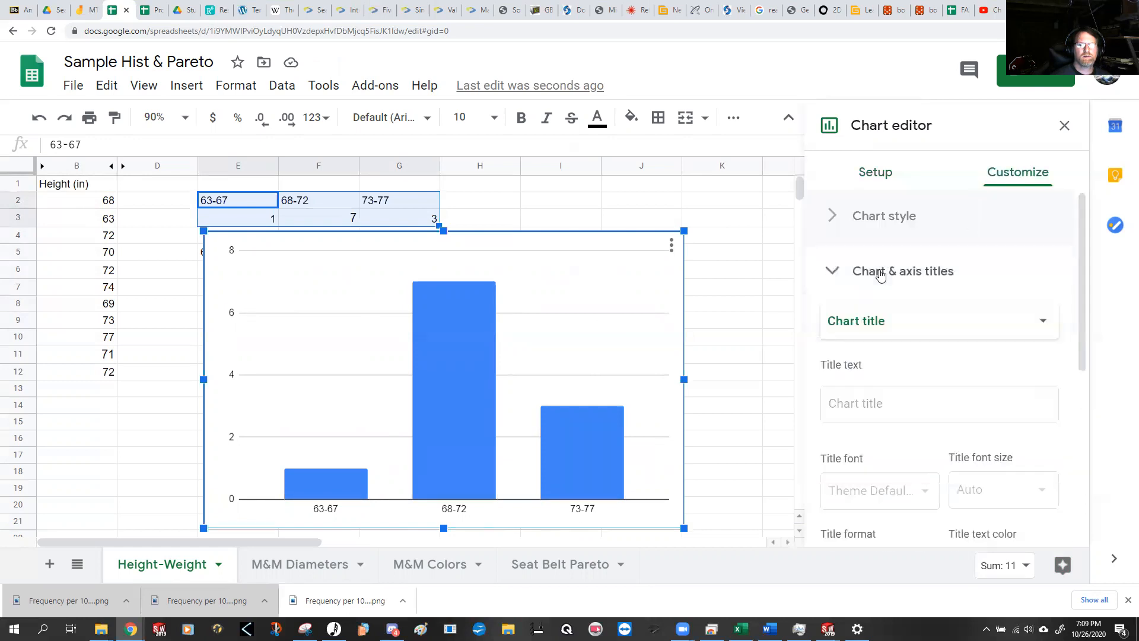
{"action": "left_click", "coordinate": [886, 410]}
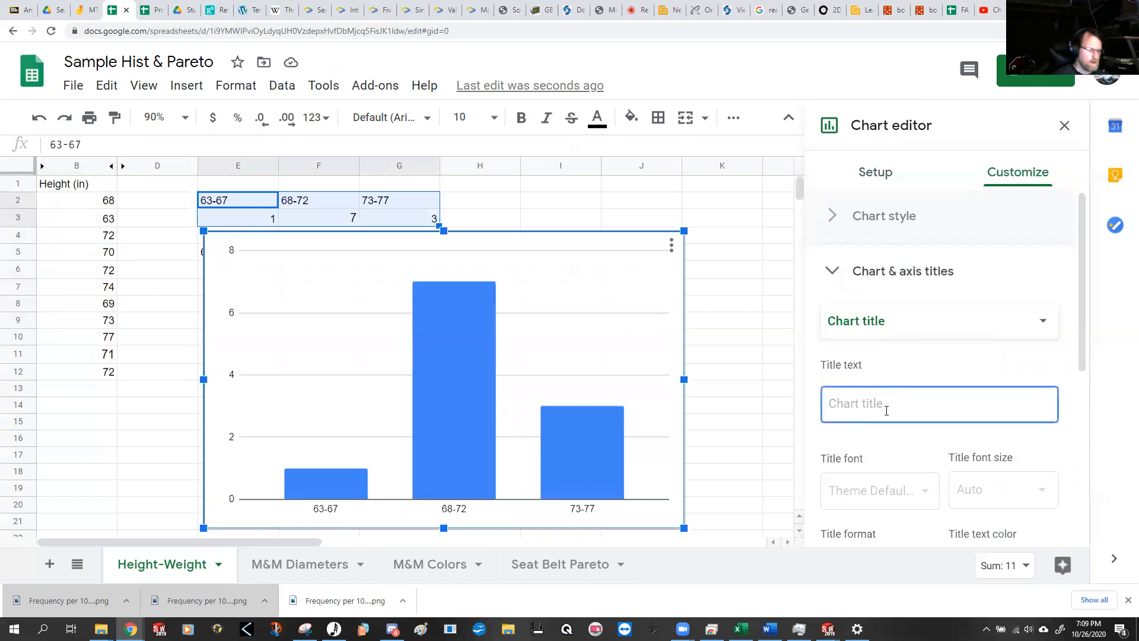
{"action": "type", "text": "Freequency"}
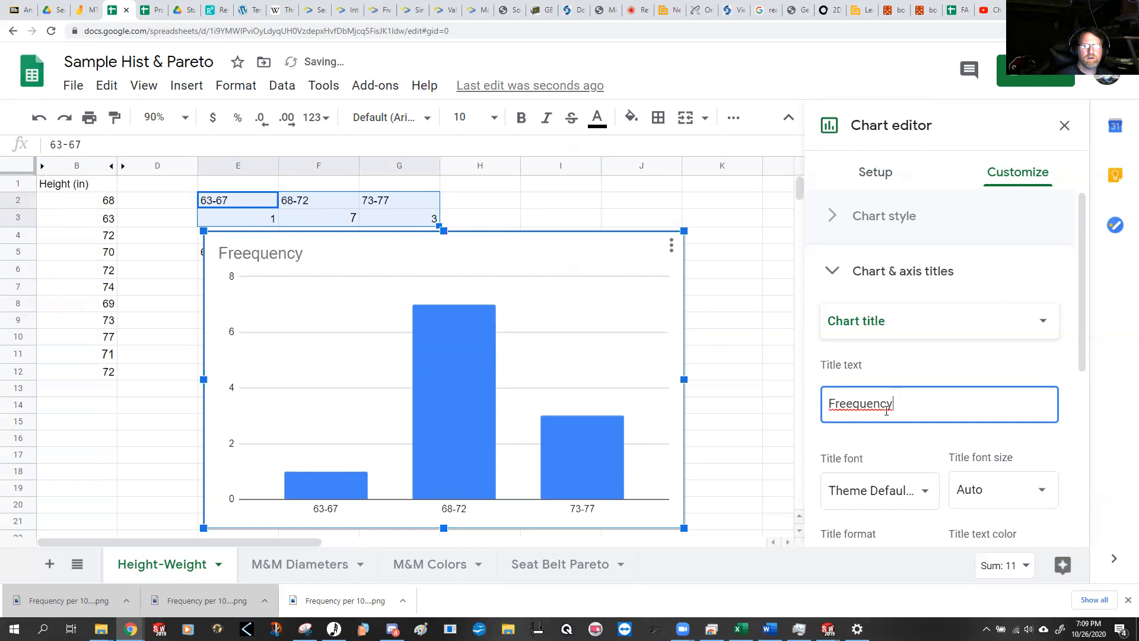
{"action": "key", "text": "BackSpace"}
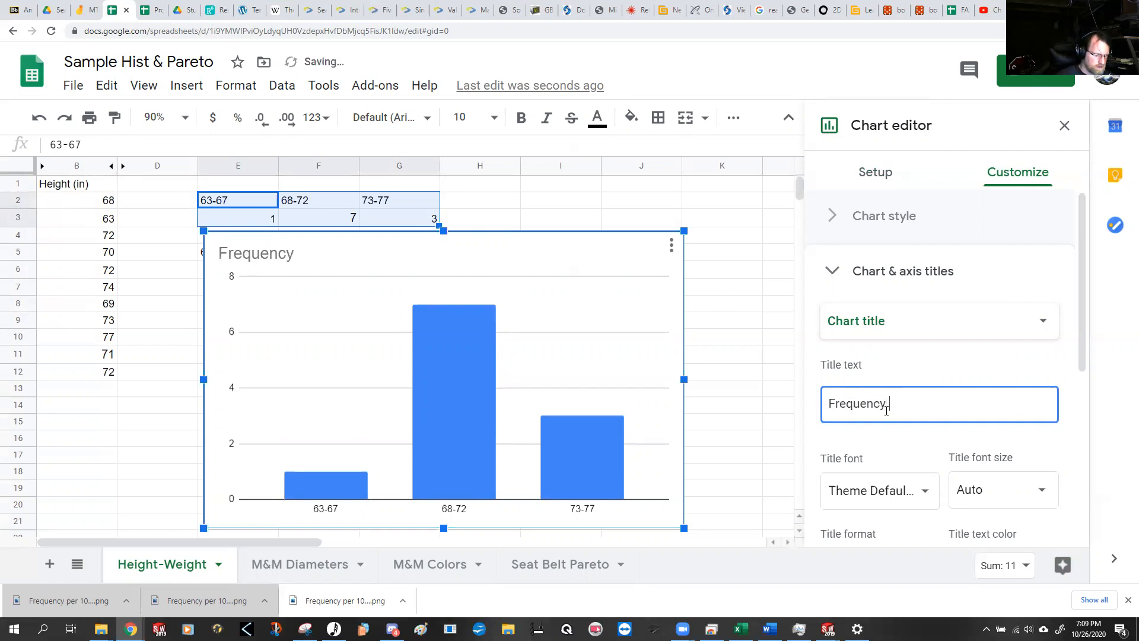
{"action": "type", "text": "Hei"}
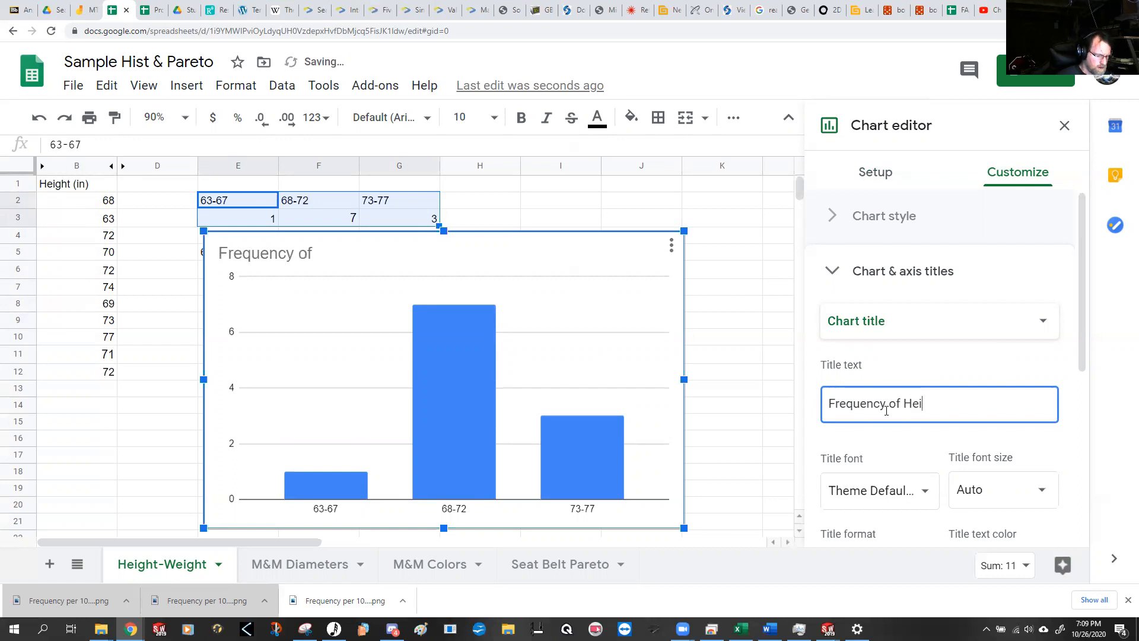
{"action": "type", "text": "ghts in Class"}
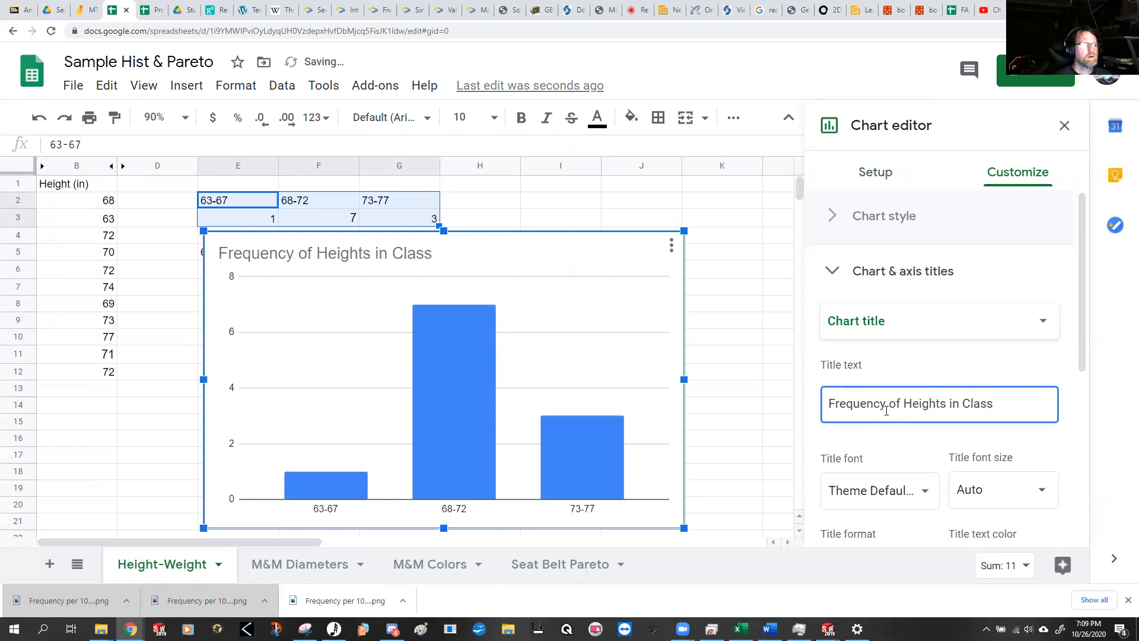
Step: Look through the chart's legend, series, and gridlines and ticks options, and reopen the chart and axis title settings
{"action": "scroll", "coordinate": [966, 451], "scroll_direction": "down", "scroll_amount": 2}
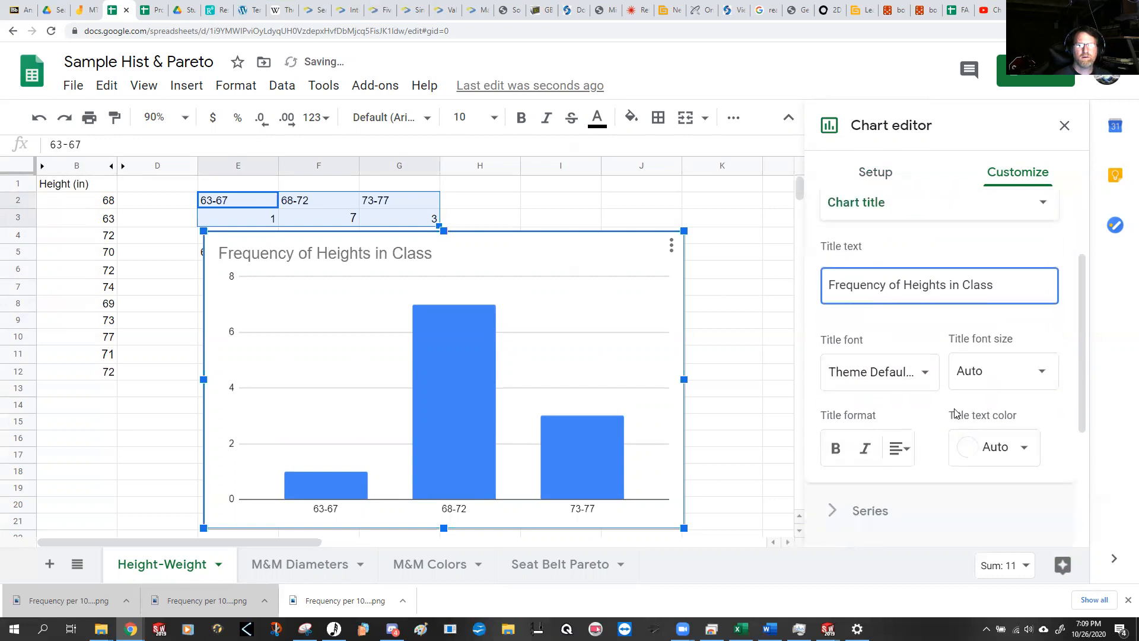
{"action": "scroll", "coordinate": [936, 415], "scroll_direction": "down", "scroll_amount": 3}
{"action": "scroll", "coordinate": [932, 414], "scroll_direction": "up", "scroll_amount": 1}
{"action": "scroll", "coordinate": [915, 391], "scroll_direction": "down", "scroll_amount": 1}
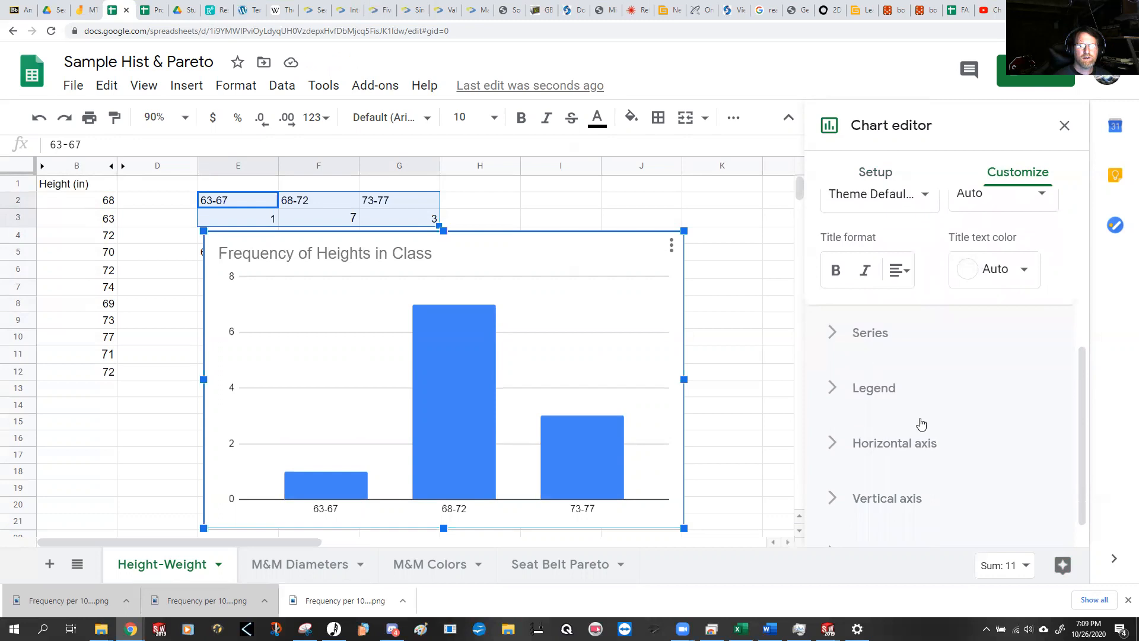
{"action": "scroll", "coordinate": [902, 386], "scroll_direction": "down", "scroll_amount": 1}
{"action": "left_click", "coordinate": [875, 354]}
{"action": "scroll", "coordinate": [961, 382], "scroll_direction": "down", "scroll_amount": 3}
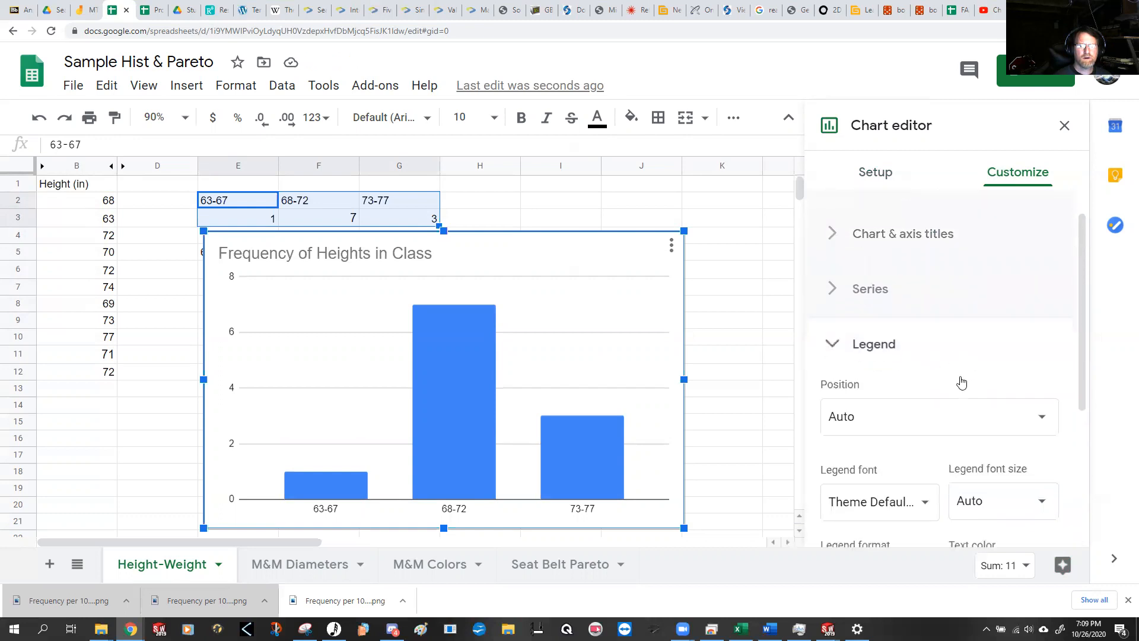
{"action": "scroll", "coordinate": [1009, 423], "scroll_direction": "up", "scroll_amount": 3}
{"action": "left_click", "coordinate": [908, 296]}
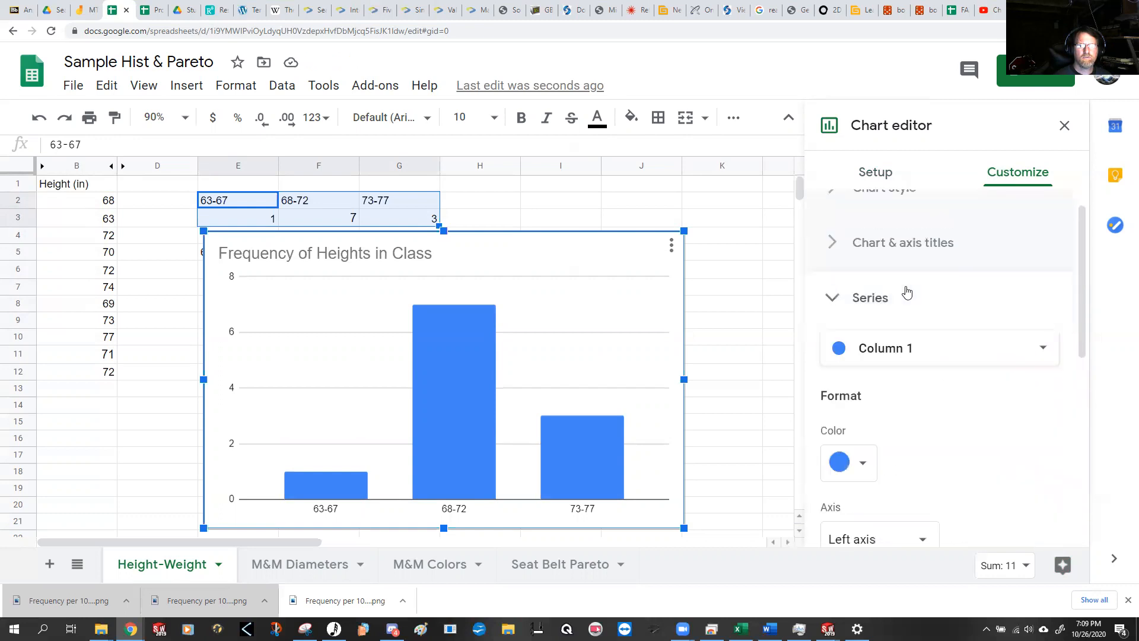
{"action": "scroll", "coordinate": [983, 439], "scroll_direction": "down", "scroll_amount": 3}
{"action": "scroll", "coordinate": [982, 436], "scroll_direction": "down", "scroll_amount": 4}
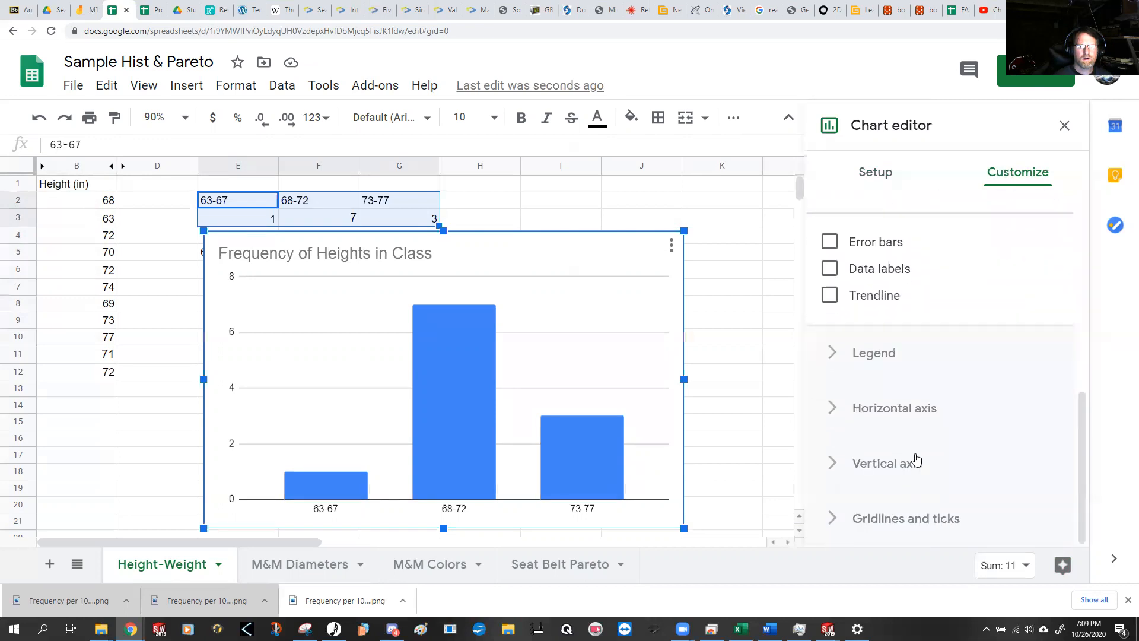
{"action": "scroll", "coordinate": [928, 500], "scroll_direction": "up", "scroll_amount": 3}
{"action": "scroll", "coordinate": [928, 497], "scroll_direction": "down", "scroll_amount": 1}
{"action": "scroll", "coordinate": [927, 492], "scroll_direction": "up", "scroll_amount": 4}
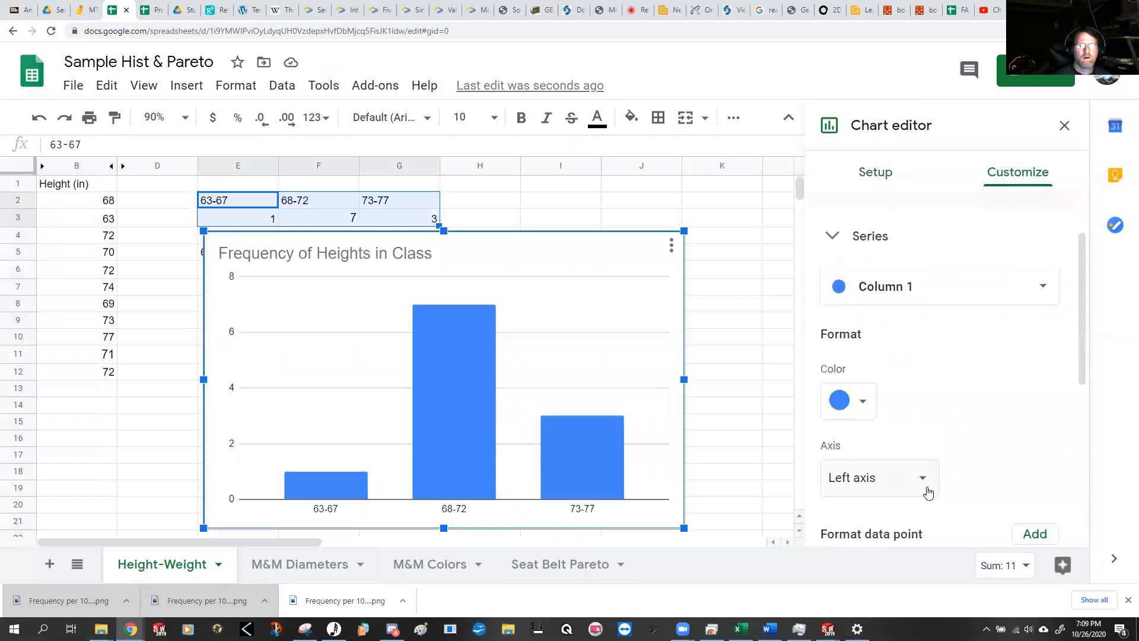
{"action": "scroll", "coordinate": [928, 496], "scroll_direction": "down", "scroll_amount": 6}
{"action": "left_click", "coordinate": [927, 517]}
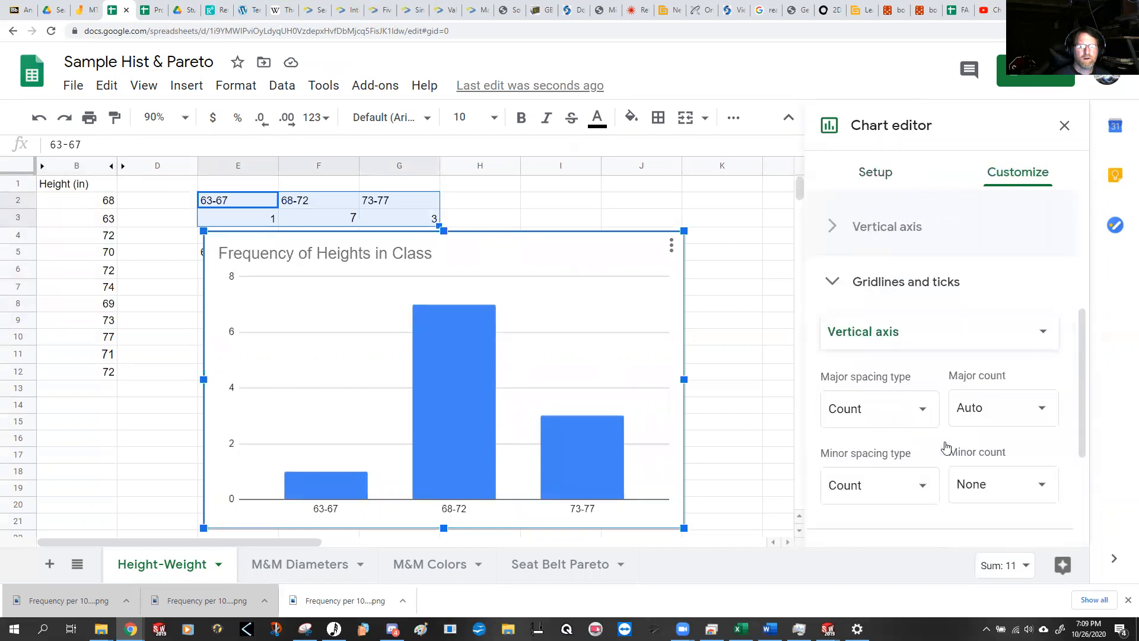
{"action": "scroll", "coordinate": [945, 447], "scroll_direction": "down", "scroll_amount": 3}
{"action": "scroll", "coordinate": [946, 446], "scroll_direction": "up", "scroll_amount": 7}
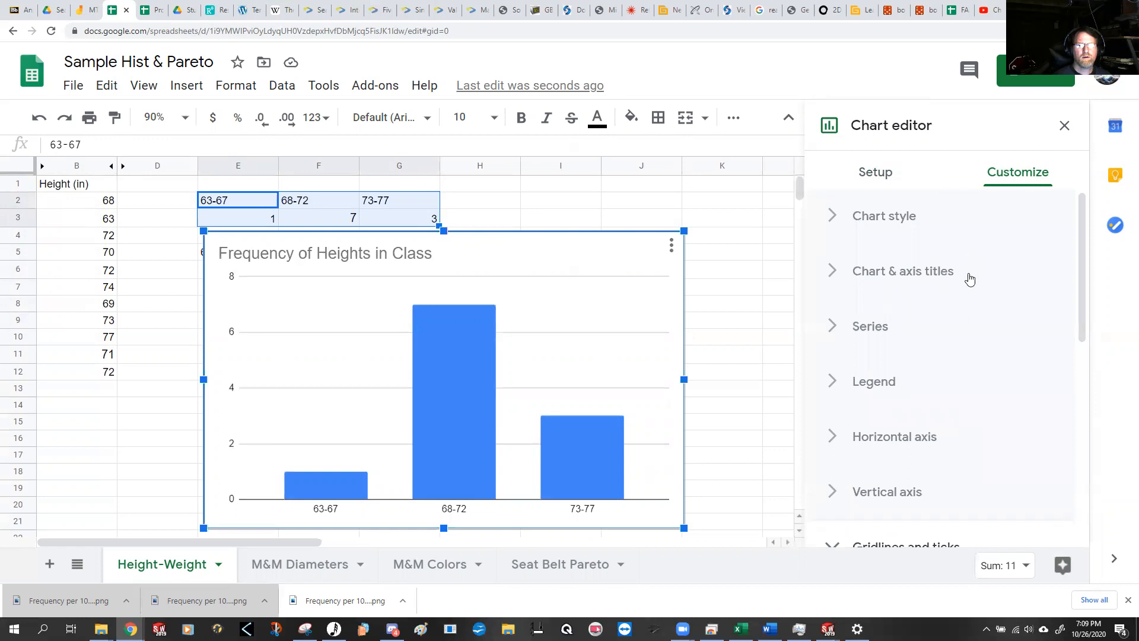
{"action": "left_click", "coordinate": [926, 274]}
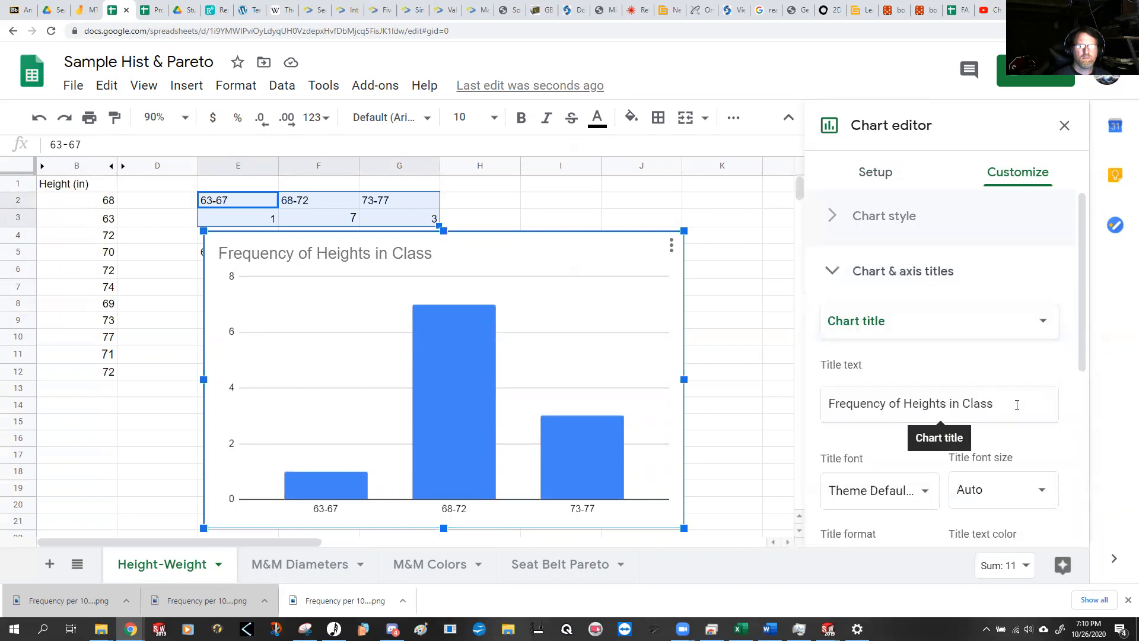
Step: Set the chart's horizontal axis title to "Height (in)"
{"action": "scroll", "coordinate": [1066, 438], "scroll_direction": "down", "scroll_amount": 2}
{"action": "scroll", "coordinate": [1066, 438], "scroll_direction": "down", "scroll_amount": 3}
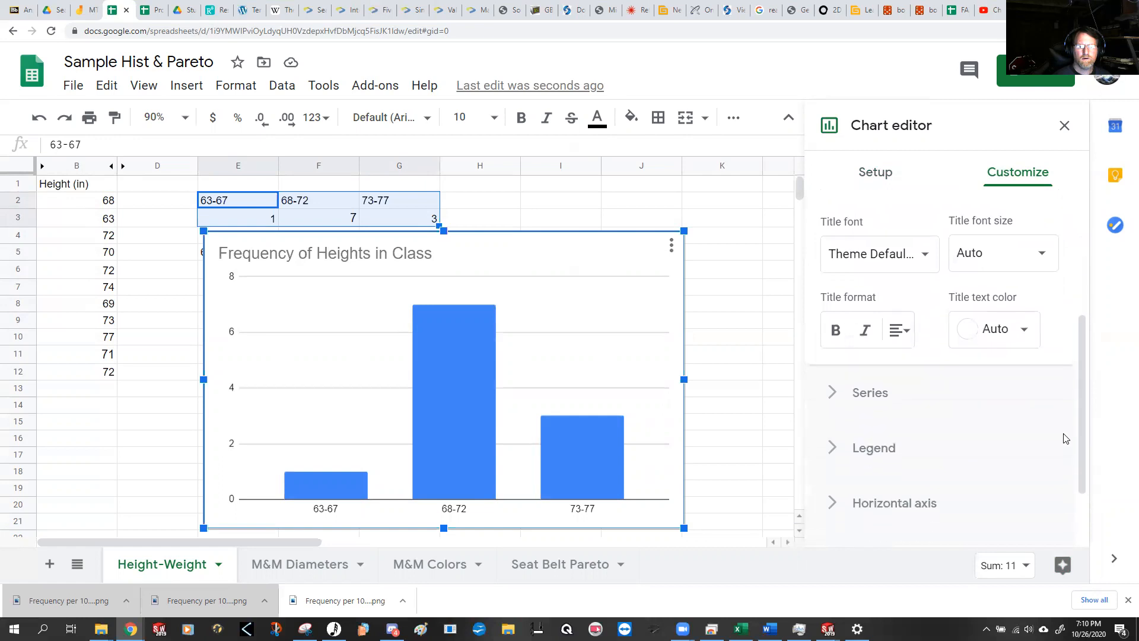
{"action": "scroll", "coordinate": [1062, 434], "scroll_direction": "down", "scroll_amount": 1}
{"action": "scroll", "coordinate": [1062, 433], "scroll_direction": "up", "scroll_amount": 6}
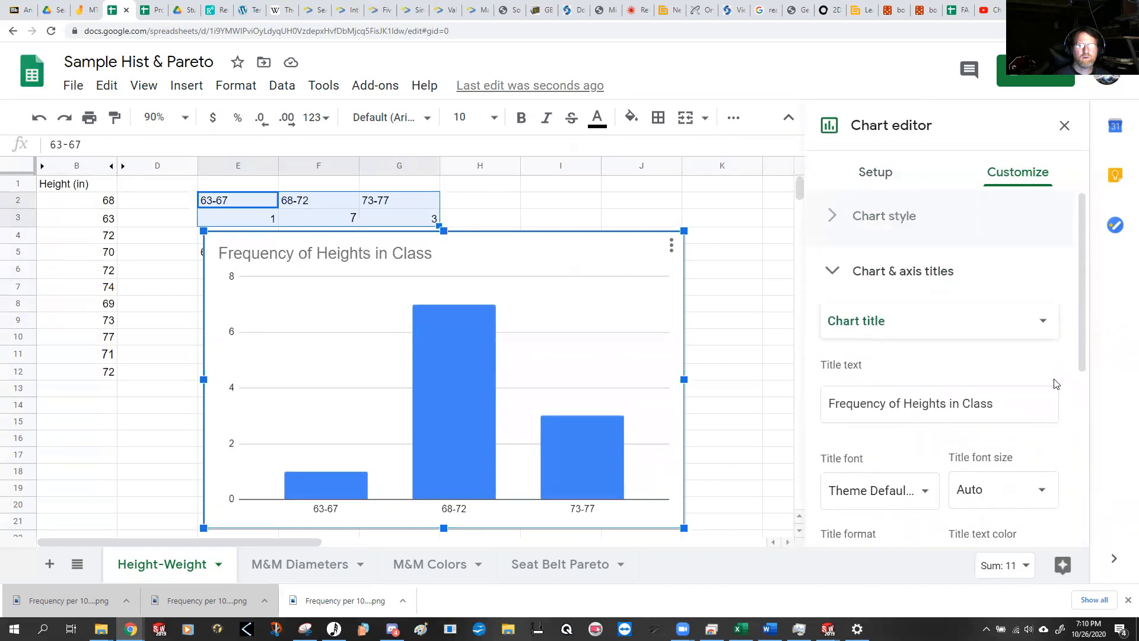
{"action": "left_click", "coordinate": [1034, 323]}
{"action": "left_click", "coordinate": [954, 374]}
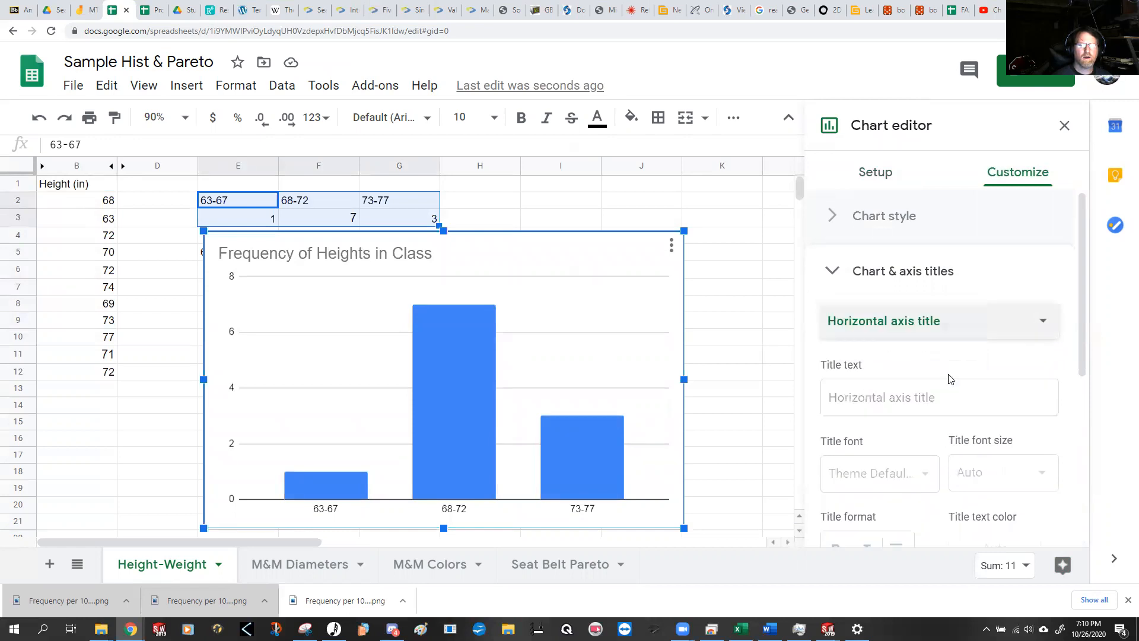
{"action": "left_click", "coordinate": [933, 401]}
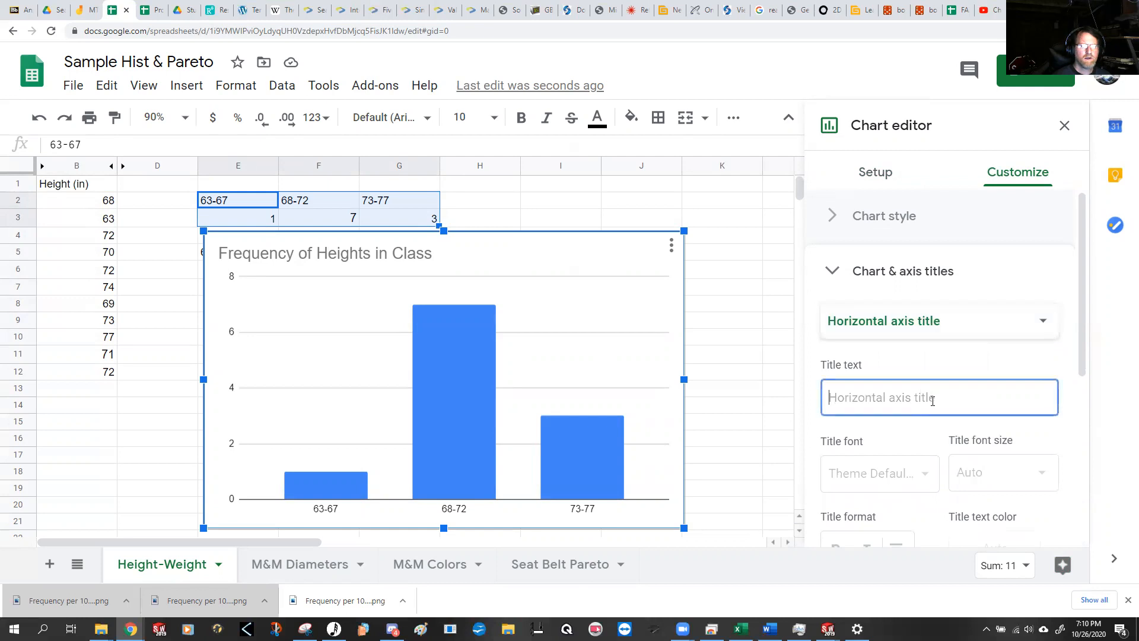
{"action": "type", "text": "Height (in)"}
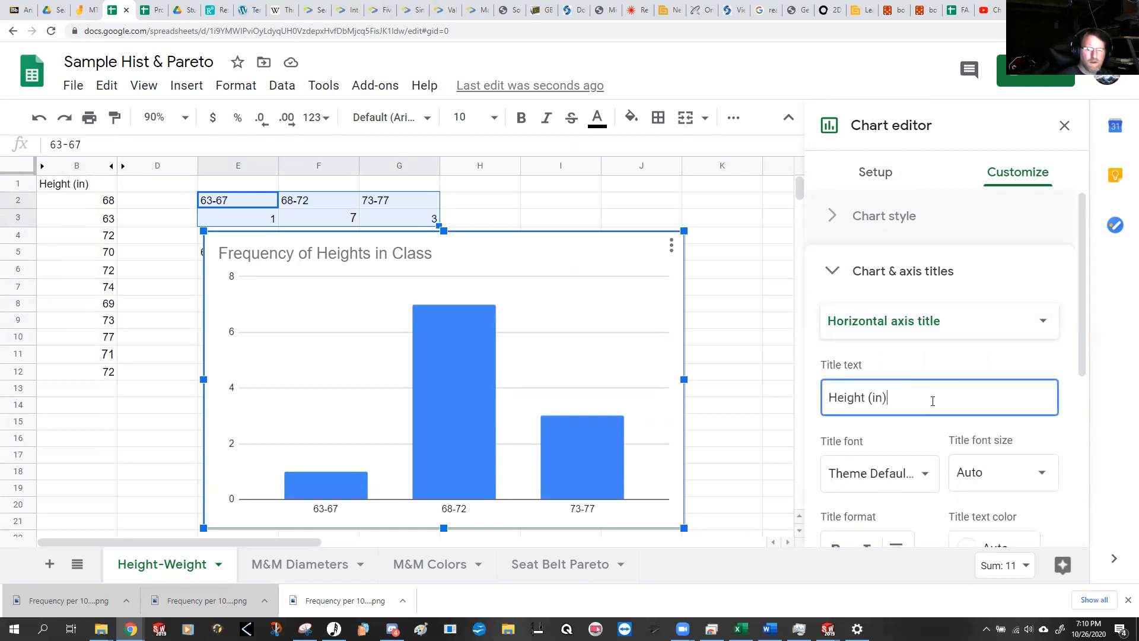
Step: Set the chart's vertical axis title to "Frequency (persons)" and close the chart editor
{"action": "left_click", "coordinate": [1001, 326]}
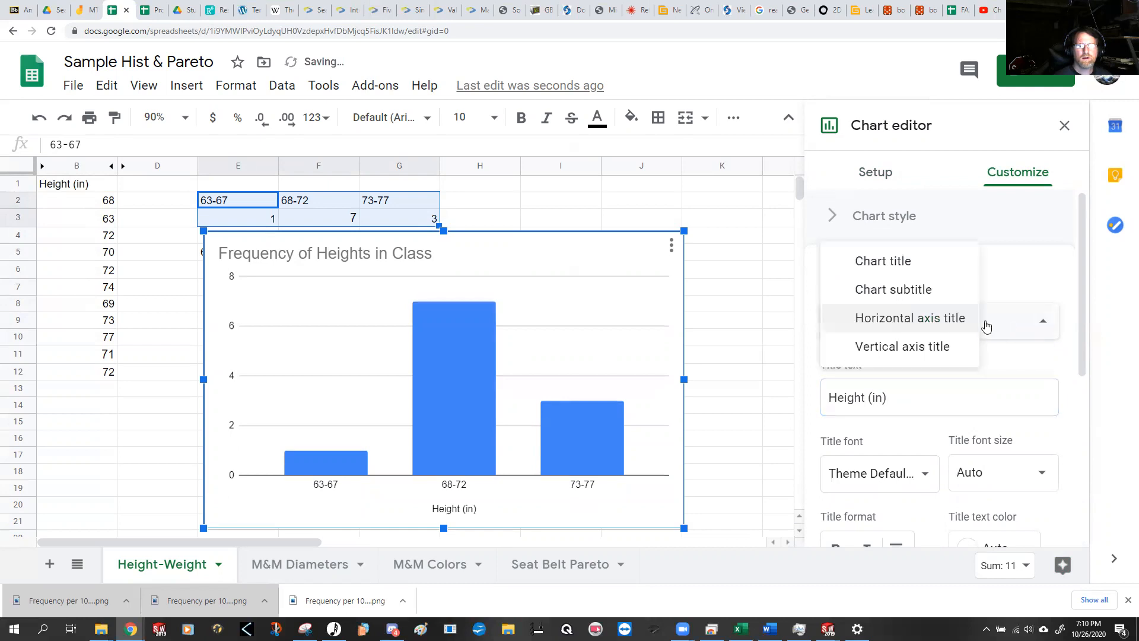
{"action": "left_click", "coordinate": [921, 346]}
{"action": "left_click", "coordinate": [912, 398]}
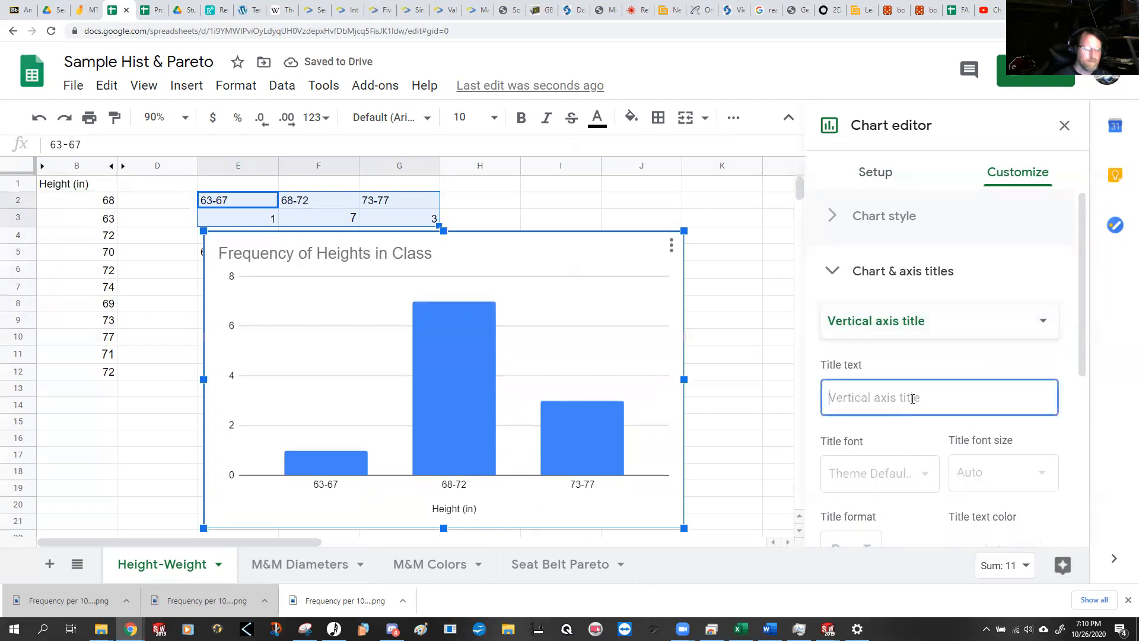
{"action": "type", "text": "Freque"}
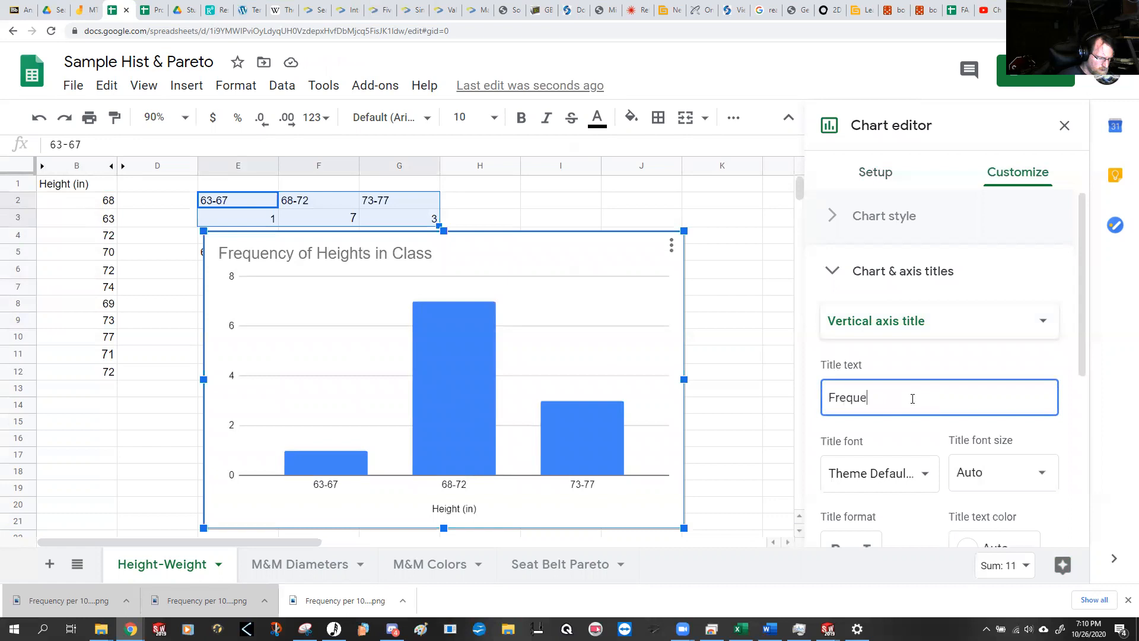
{"action": "type", "text": "ncy (persons"}
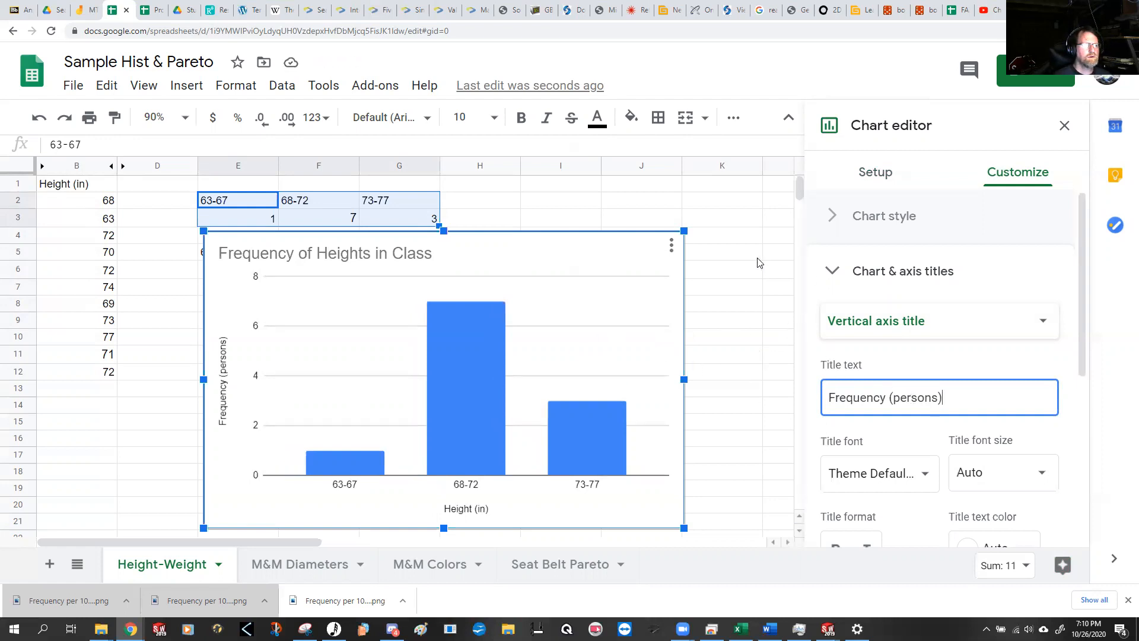
{"action": "left_click", "coordinate": [832, 271]}
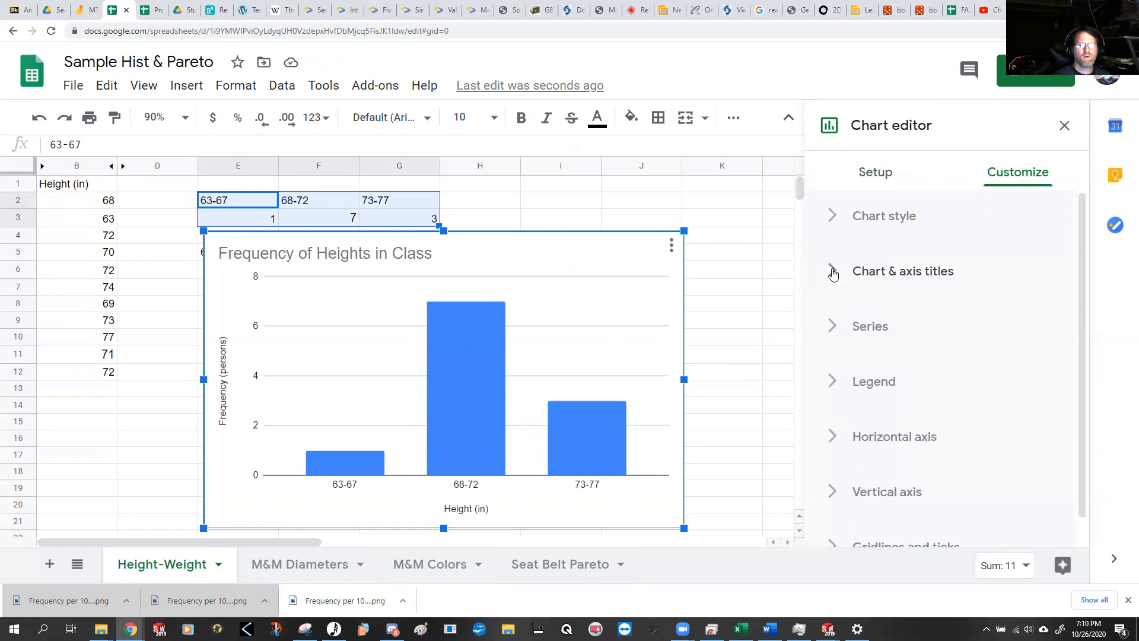
{"action": "left_click", "coordinate": [1063, 126]}
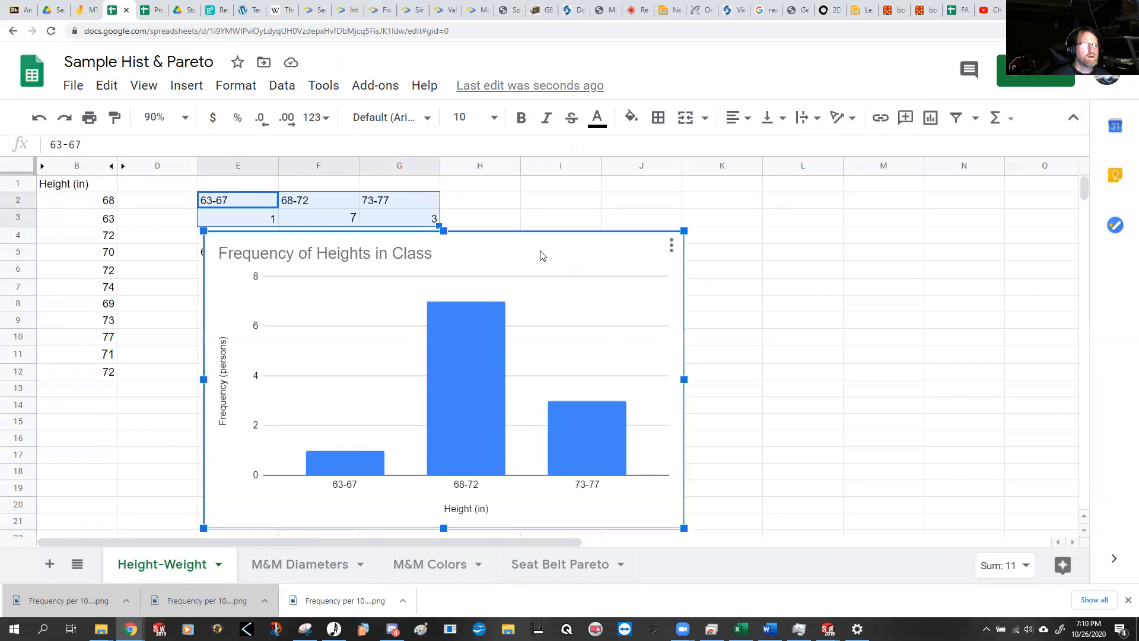
Step: Move the "Frequency of Heights in Class" chart below the five-bin table so both bin tables are uncovered
{"action": "left_click_drag", "start_coordinate": [569, 249], "coordinate": [591, 214]}
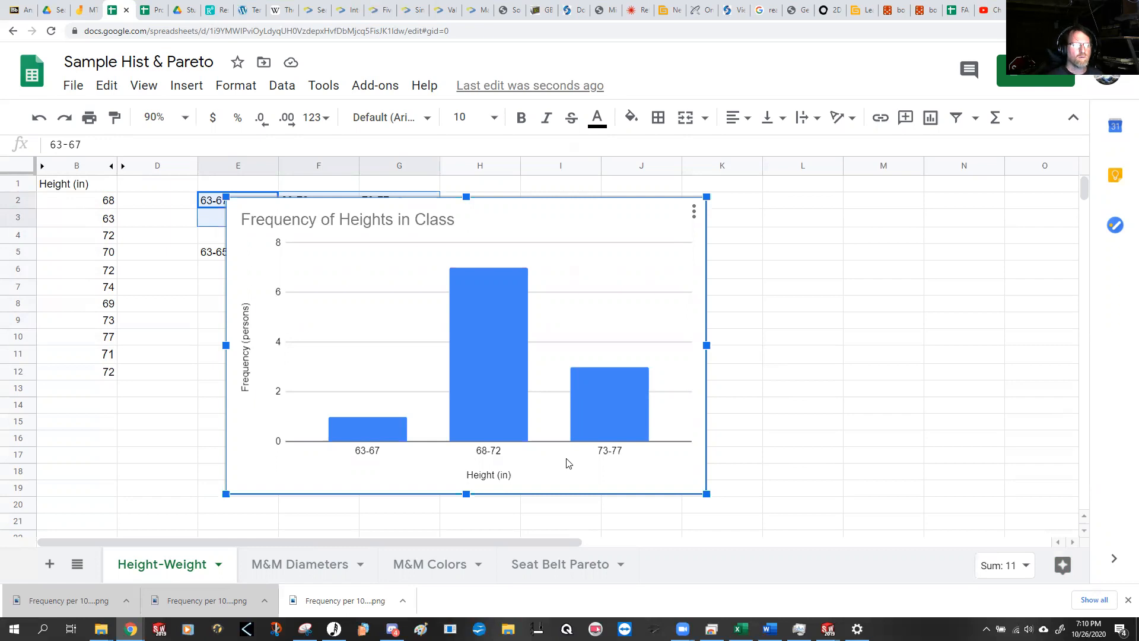
{"action": "left_click_drag", "start_coordinate": [592, 208], "coordinate": [553, 313]}
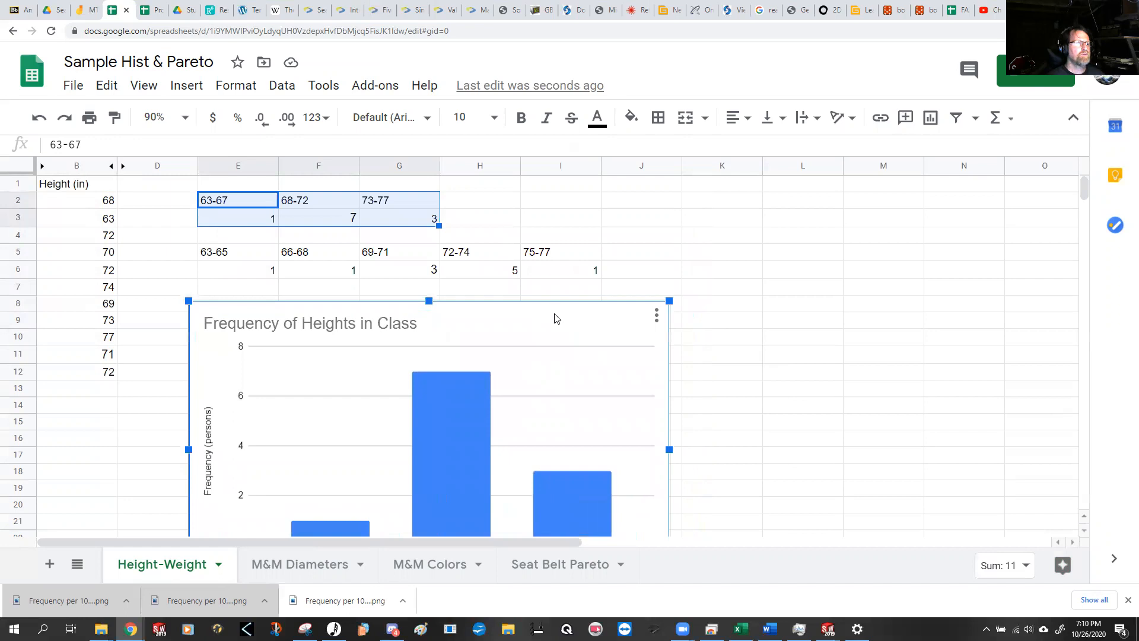
{"action": "scroll", "coordinate": [550, 308], "scroll_direction": "down", "scroll_amount": 1}
{"action": "scroll", "coordinate": [632, 279], "scroll_direction": "up", "scroll_amount": 1}
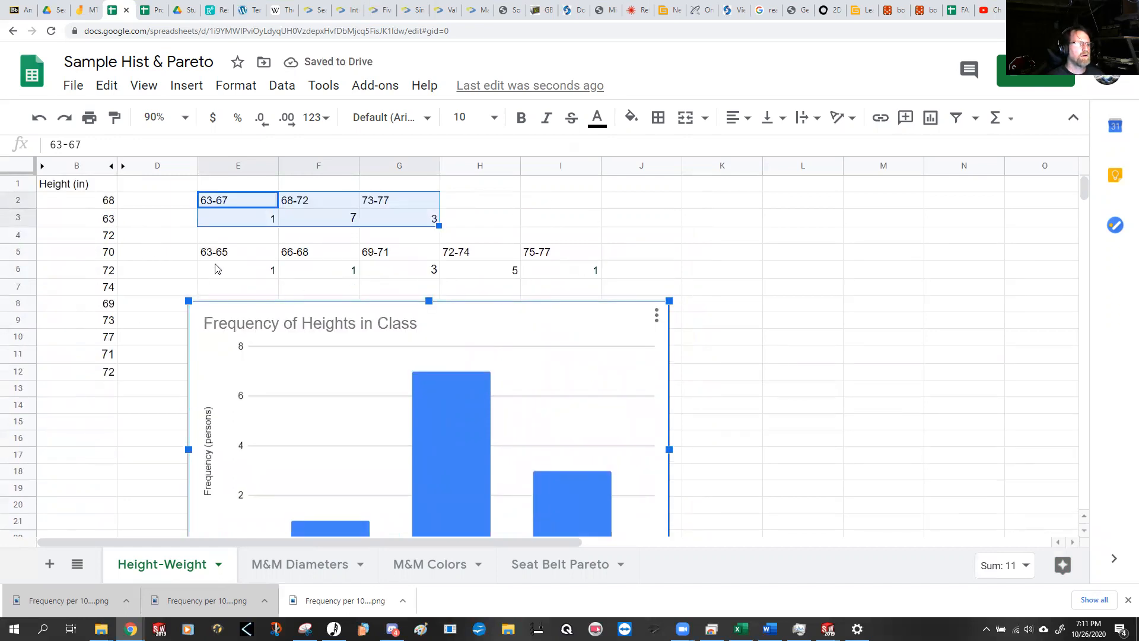
Step: Insert a column chart of the five height bins and counts in E5:I6, keeping the default settings
{"action": "left_click_drag", "start_coordinate": [221, 251], "coordinate": [560, 256]}
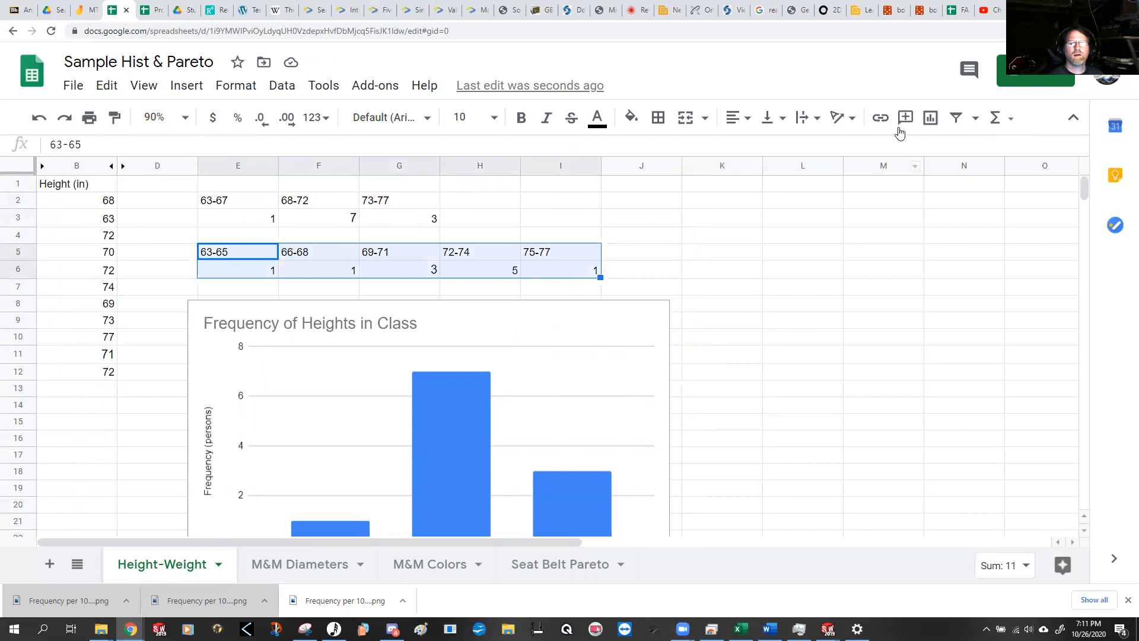
{"action": "left_click", "coordinate": [930, 118]}
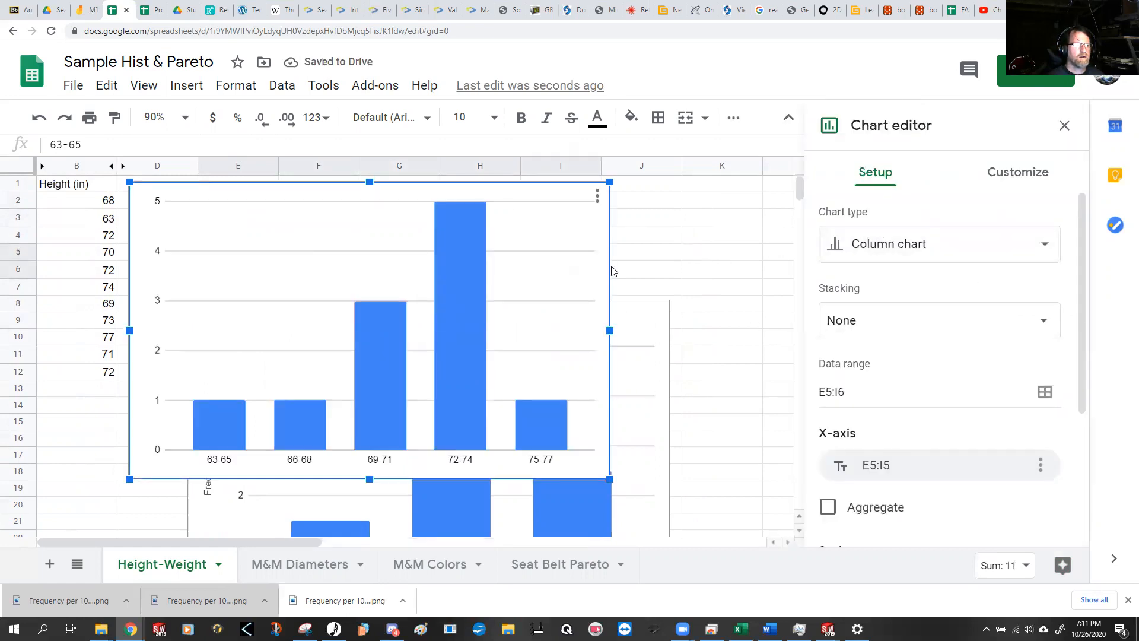
{"action": "left_click", "coordinate": [1064, 125]}
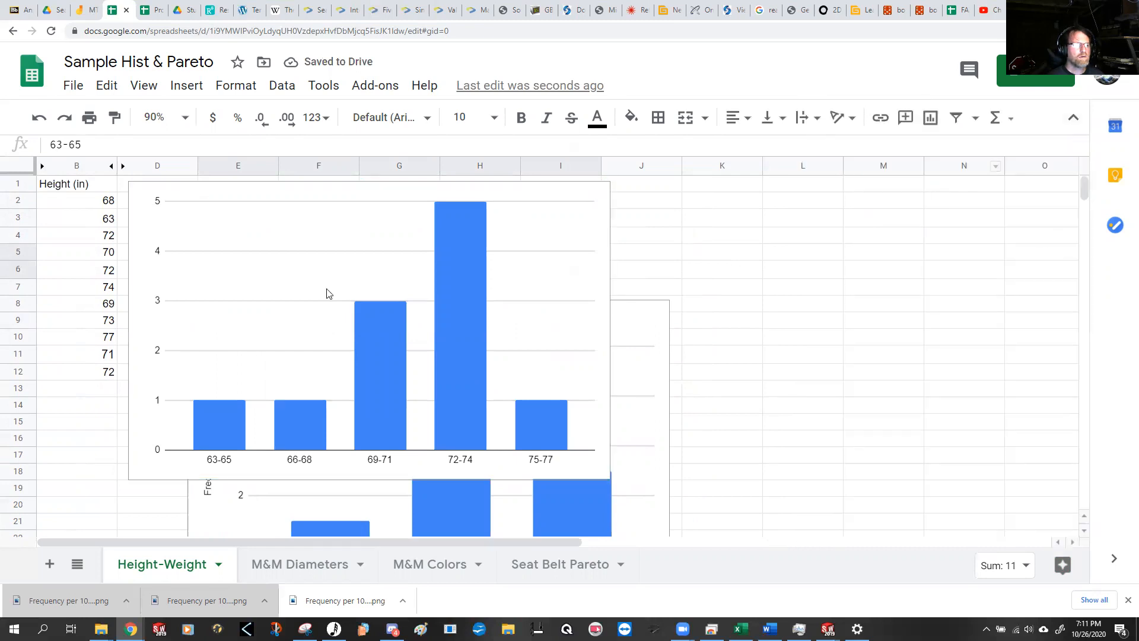
Step: Shrink the five-bin chart and place it beside the bin tables, over columns J to N
{"action": "left_click", "coordinate": [202, 231]}
{"action": "left_click_drag", "start_coordinate": [143, 219], "coordinate": [633, 220]}
{"action": "left_click_drag", "start_coordinate": [720, 226], "coordinate": [569, 254]}
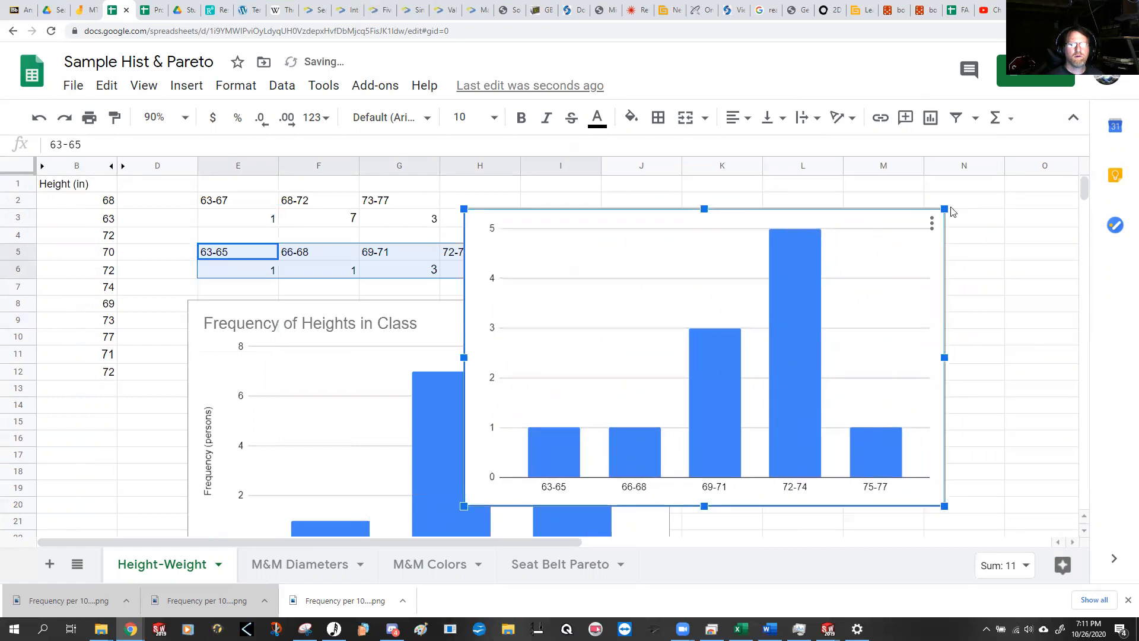
{"action": "left_click_drag", "start_coordinate": [944, 209], "coordinate": [885, 246]}
{"action": "left_click_drag", "start_coordinate": [630, 276], "coordinate": [773, 219]}
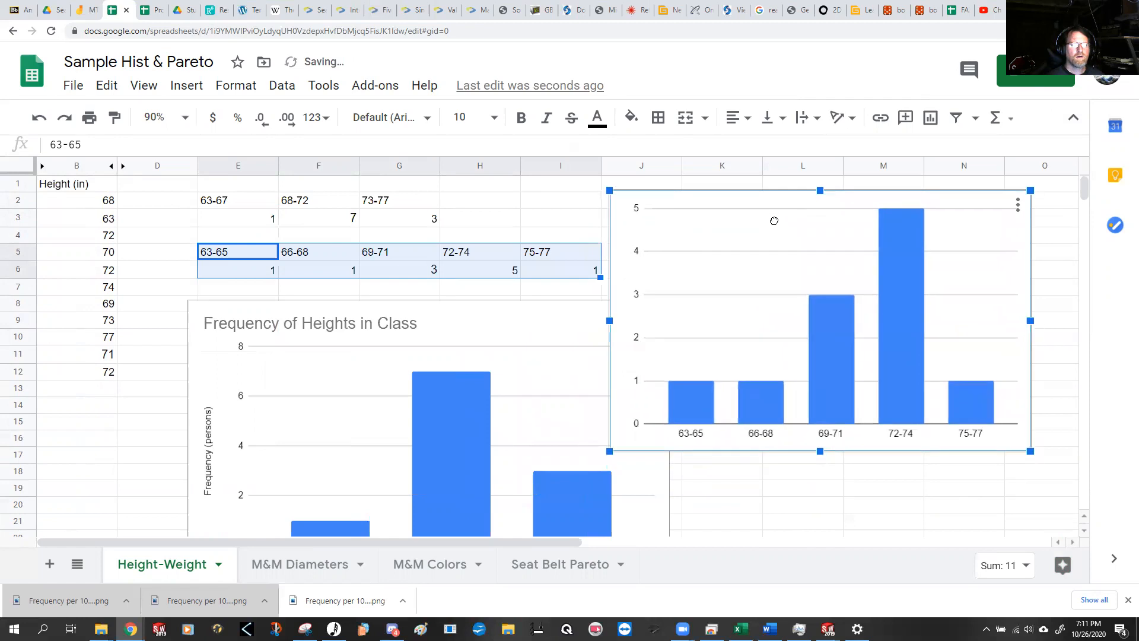
{"action": "left_click", "coordinate": [755, 509]}
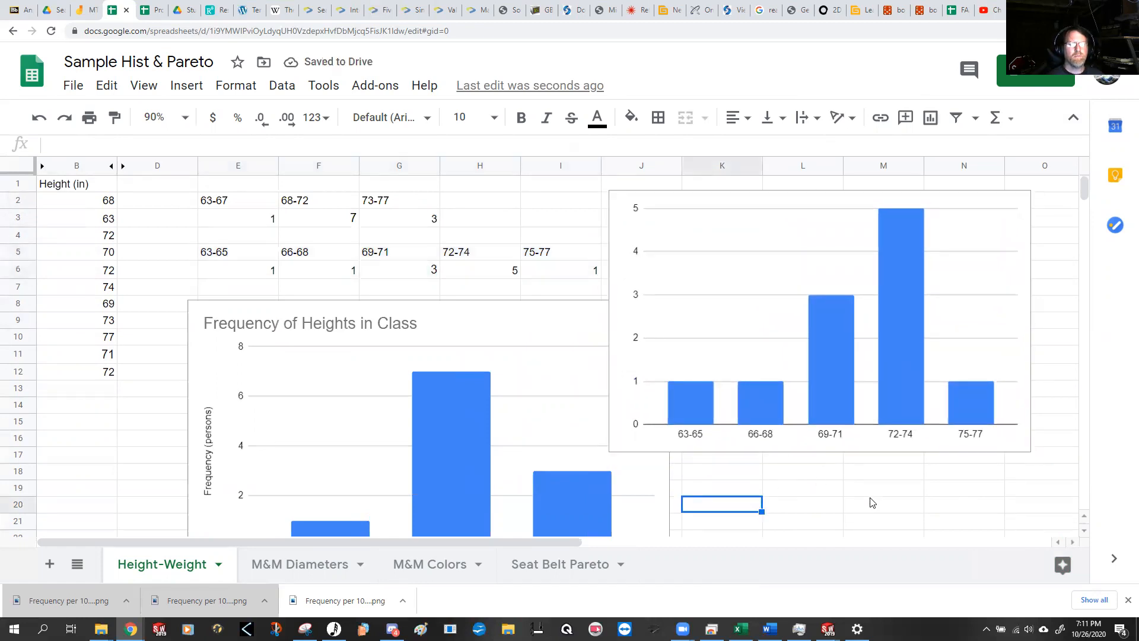
Step: Examine the individual bars of the five-bin chart and compare them with the three-bin counts in row 3
{"action": "scroll", "coordinate": [504, 462], "scroll_direction": "down", "scroll_amount": 1}
{"action": "scroll", "coordinate": [507, 457], "scroll_direction": "up", "scroll_amount": 1}
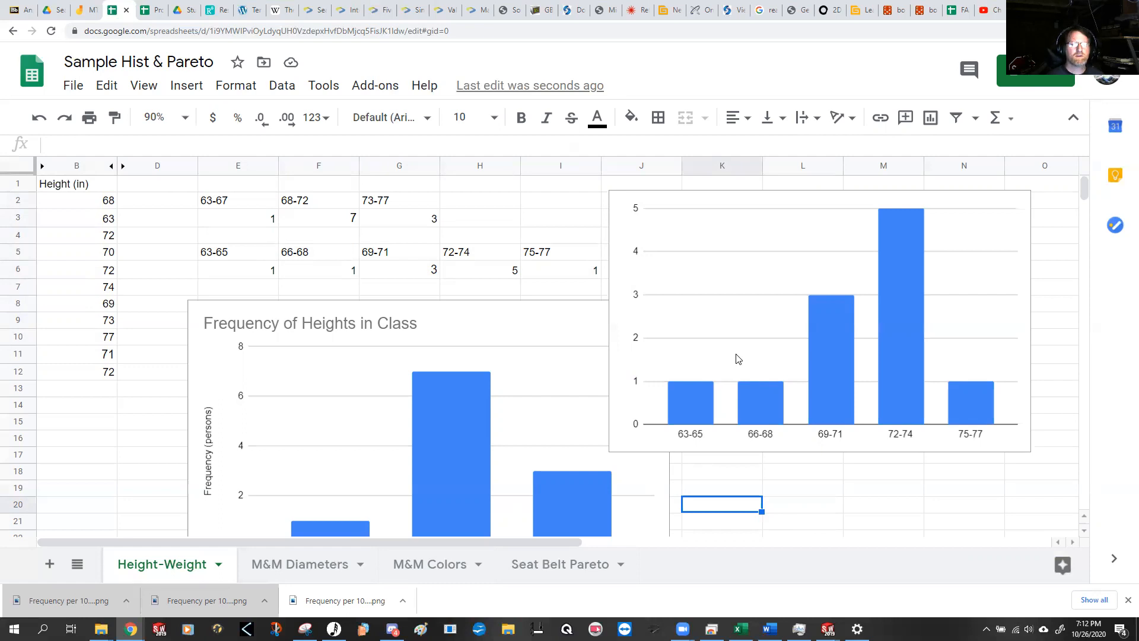
{"action": "left_click", "coordinate": [687, 396]}
{"action": "mouse_move", "coordinate": [688, 397]}
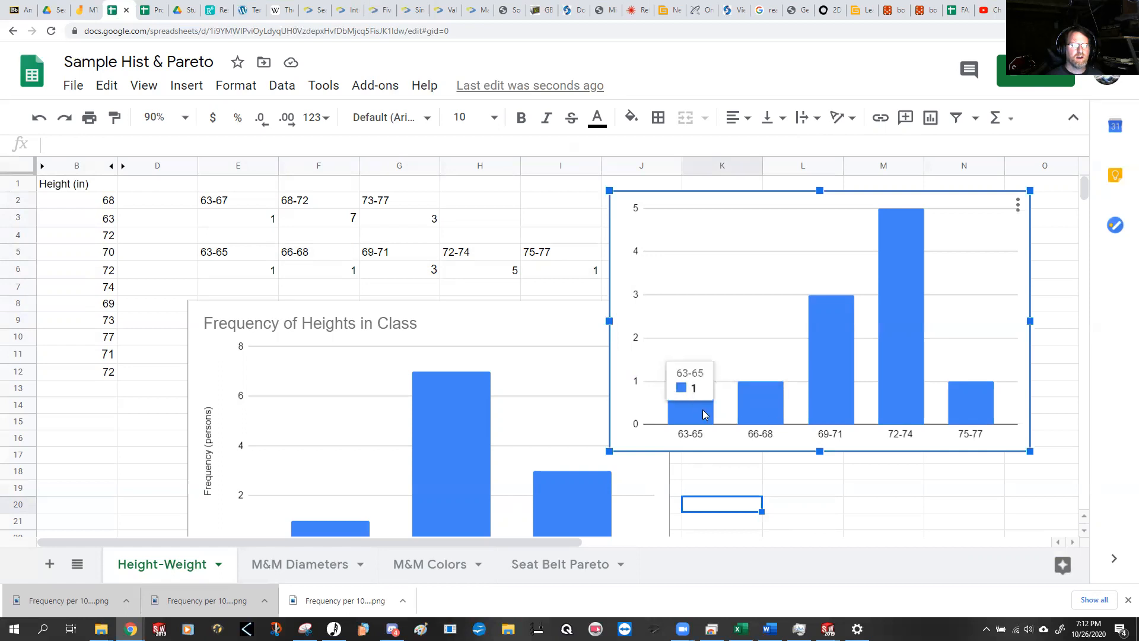
{"action": "mouse_move", "coordinate": [764, 414]}
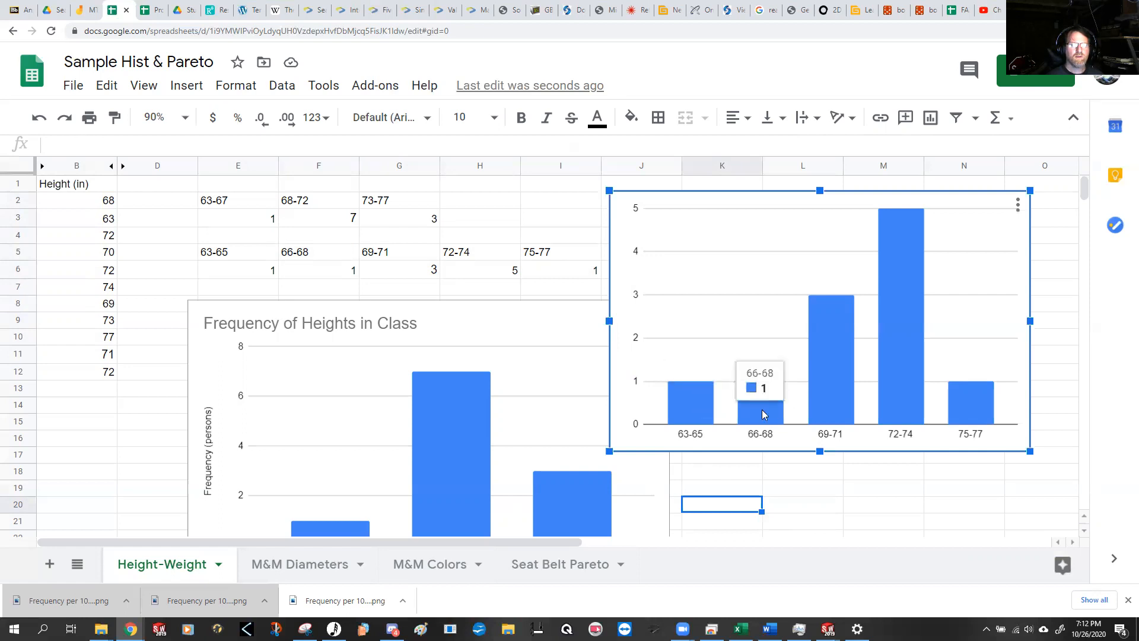
{"action": "mouse_move", "coordinate": [831, 406]}
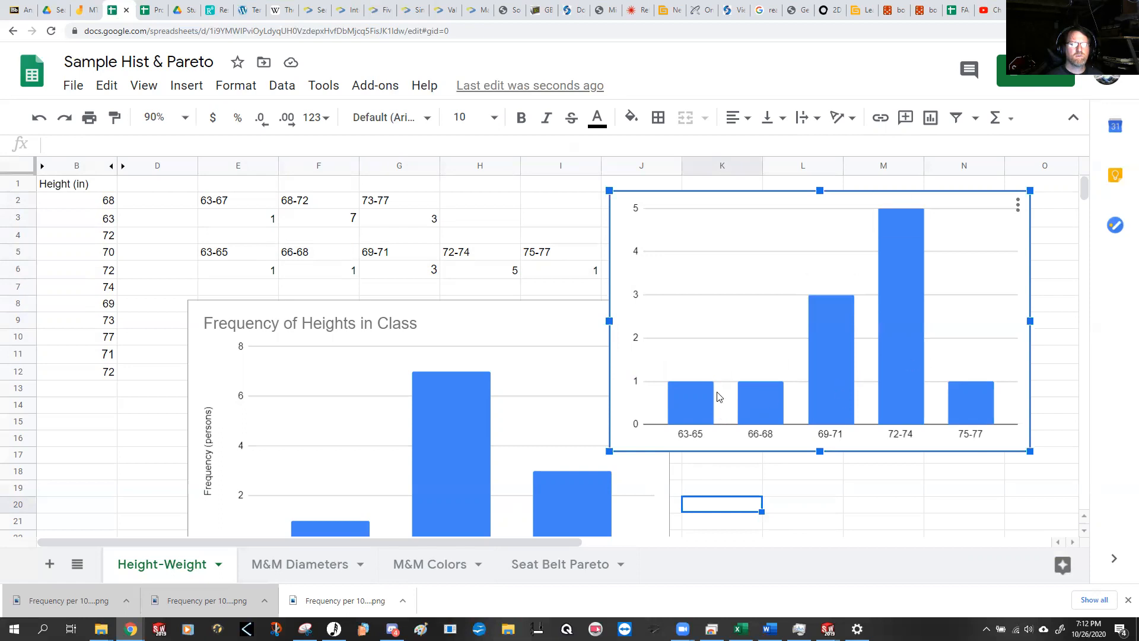
{"action": "mouse_move", "coordinate": [903, 375]}
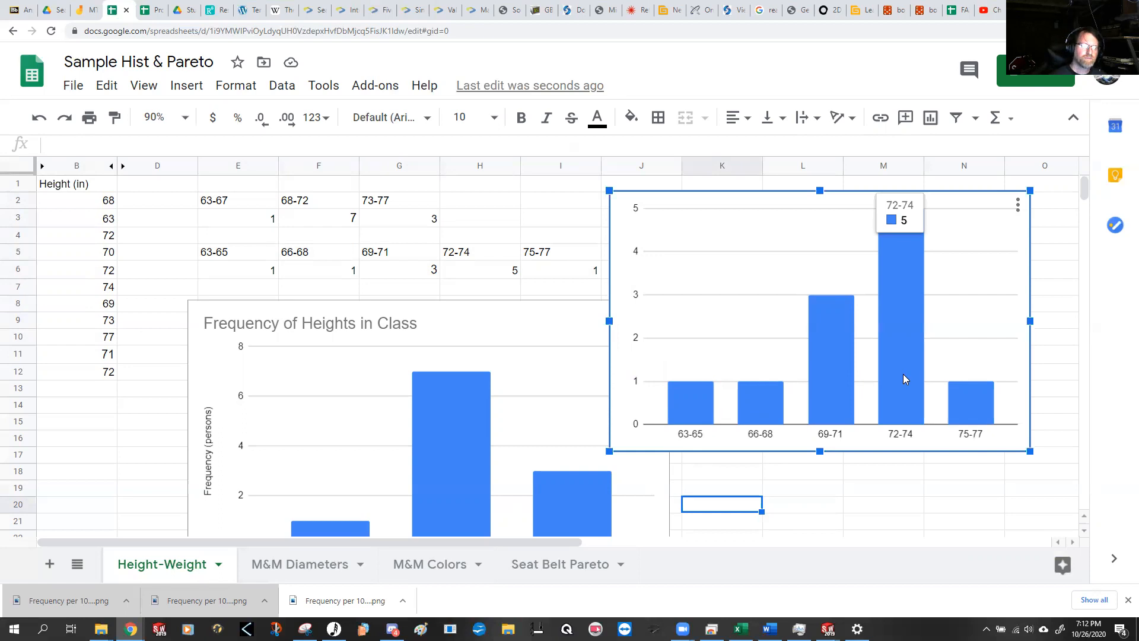
{"action": "left_click", "coordinate": [800, 487]}
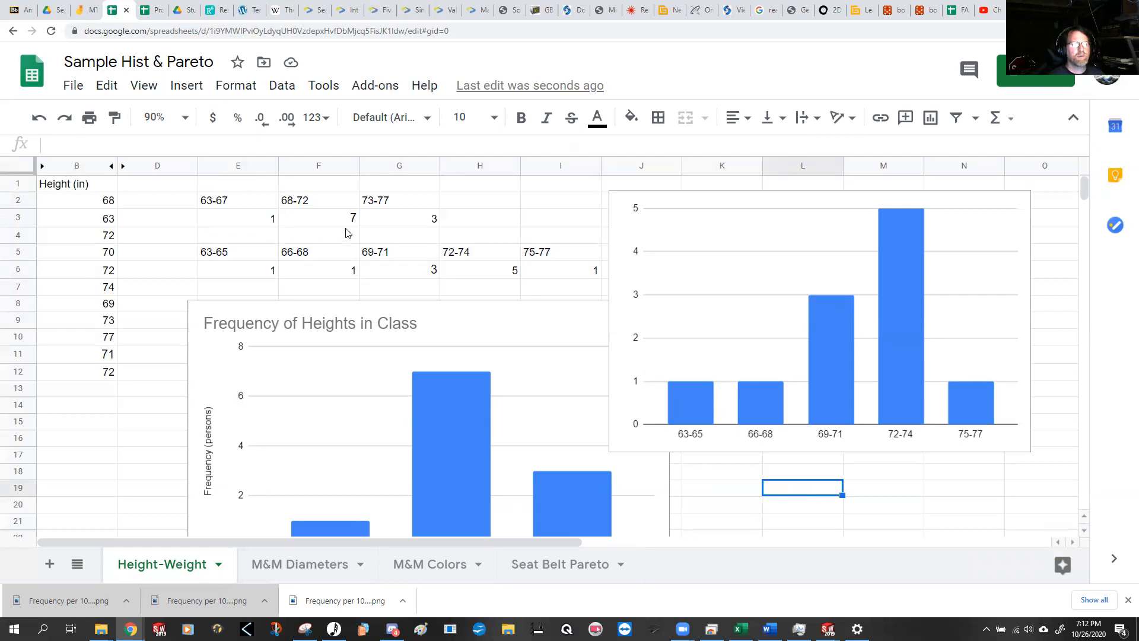
{"action": "left_click", "coordinate": [270, 223]}
{"action": "left_click", "coordinate": [316, 223]}
{"action": "left_click", "coordinate": [397, 228]}
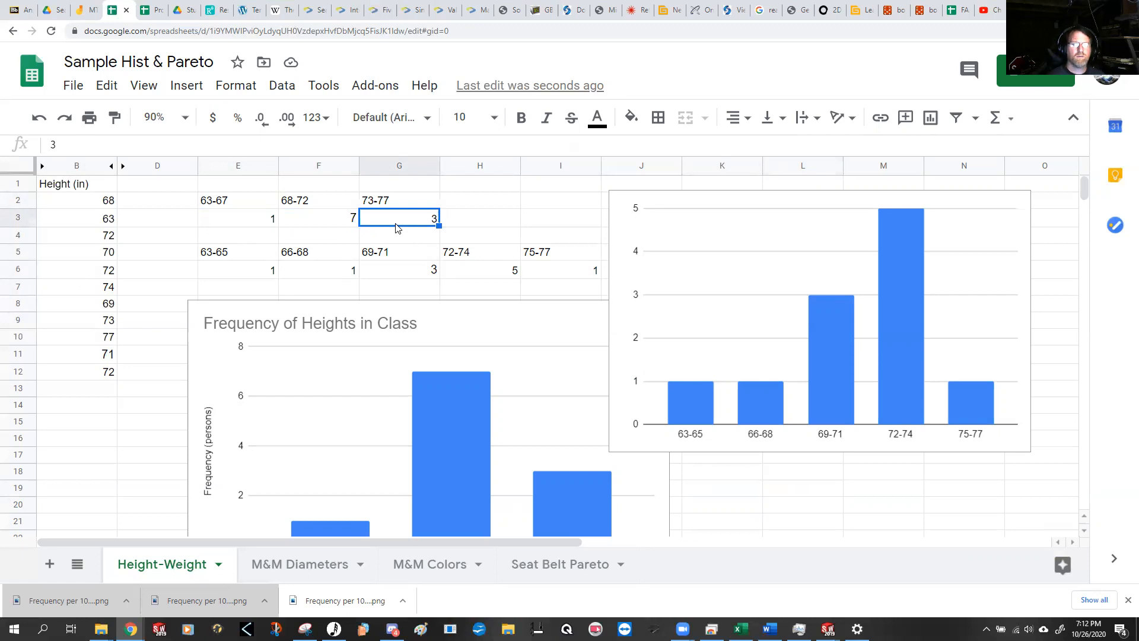
Step: On the M&M Diameters sheet, insert a row above the data and enter the header "Bag A" in A1
{"action": "left_click", "coordinate": [297, 566]}
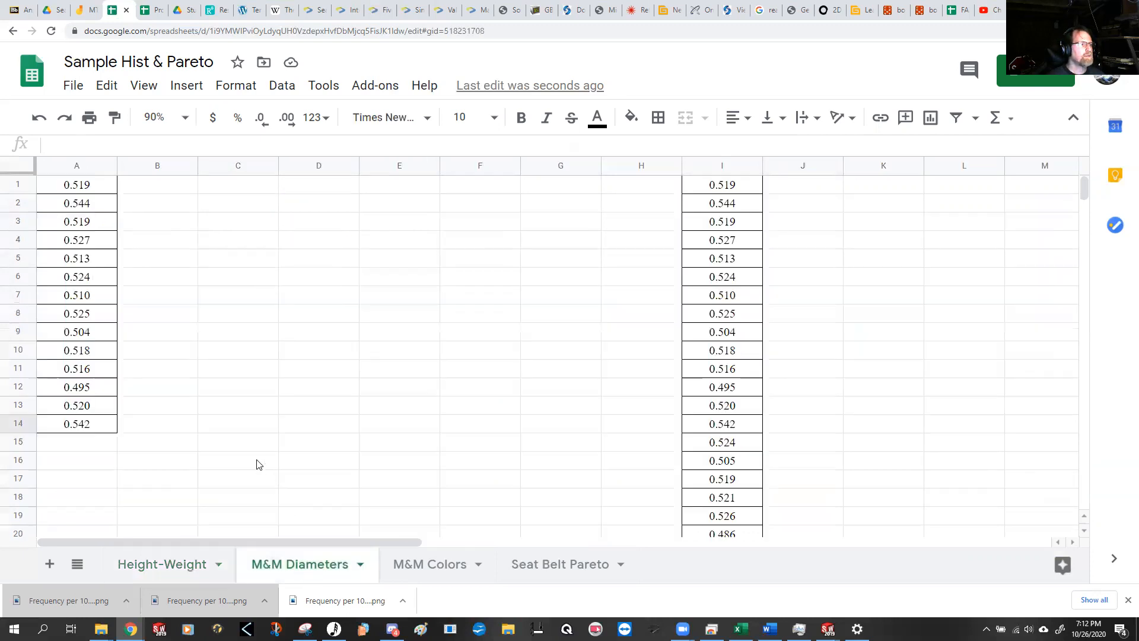
{"action": "left_click_drag", "start_coordinate": [90, 189], "coordinate": [79, 425]}
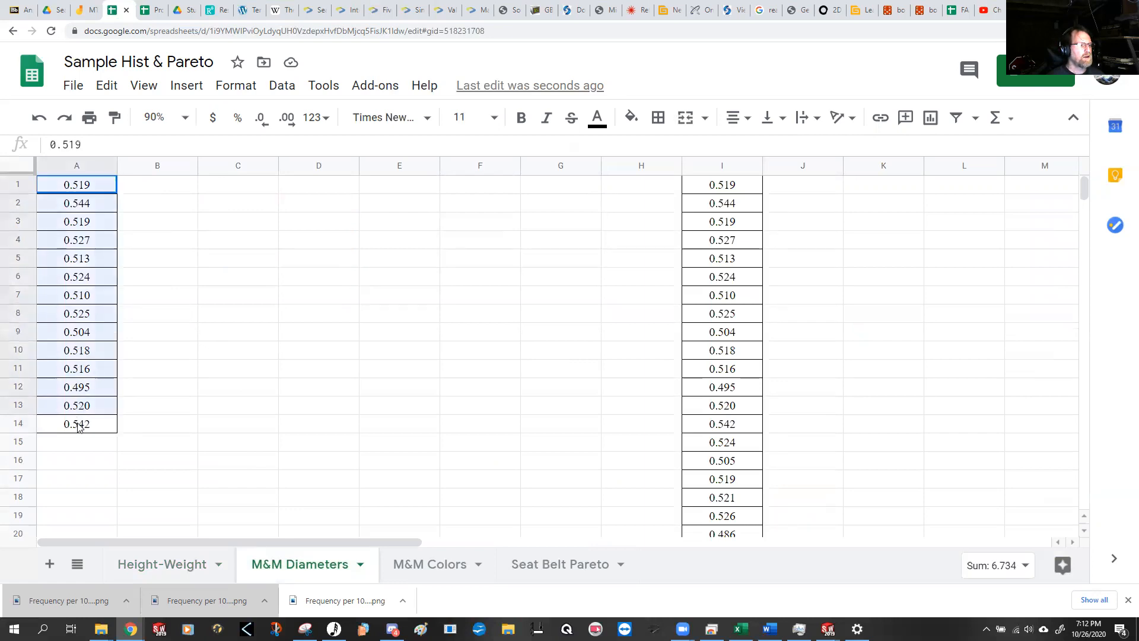
{"action": "left_click", "coordinate": [17, 186]}
{"action": "right_click", "coordinate": [16, 186]}
{"action": "left_click", "coordinate": [48, 241]}
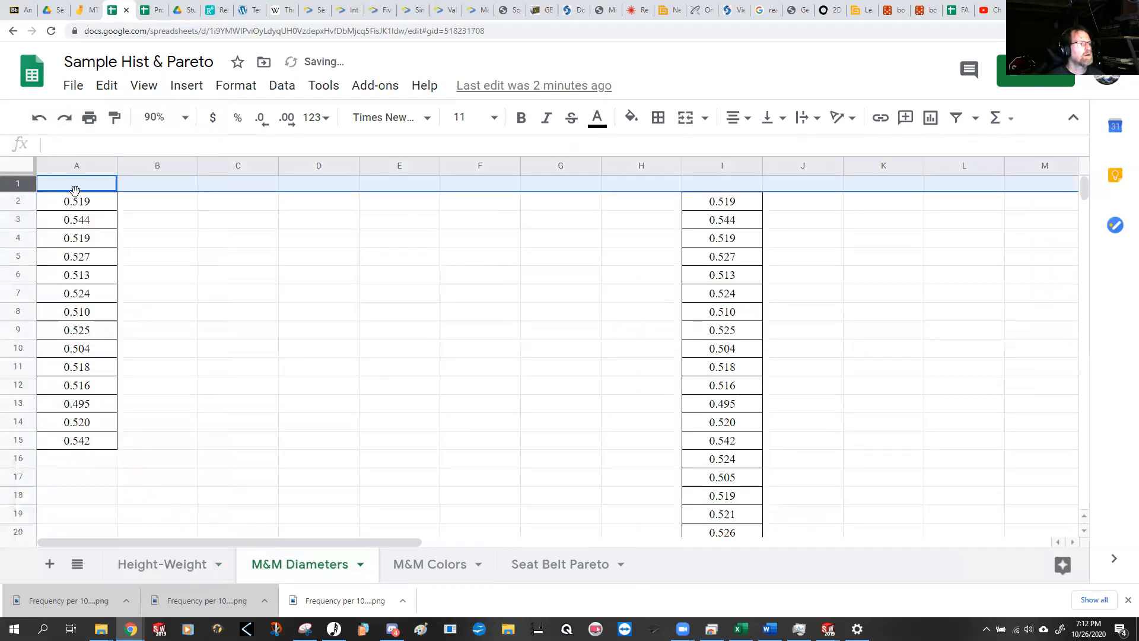
{"action": "left_click", "coordinate": [76, 190]}
{"action": "type", "text": "Bag A"}
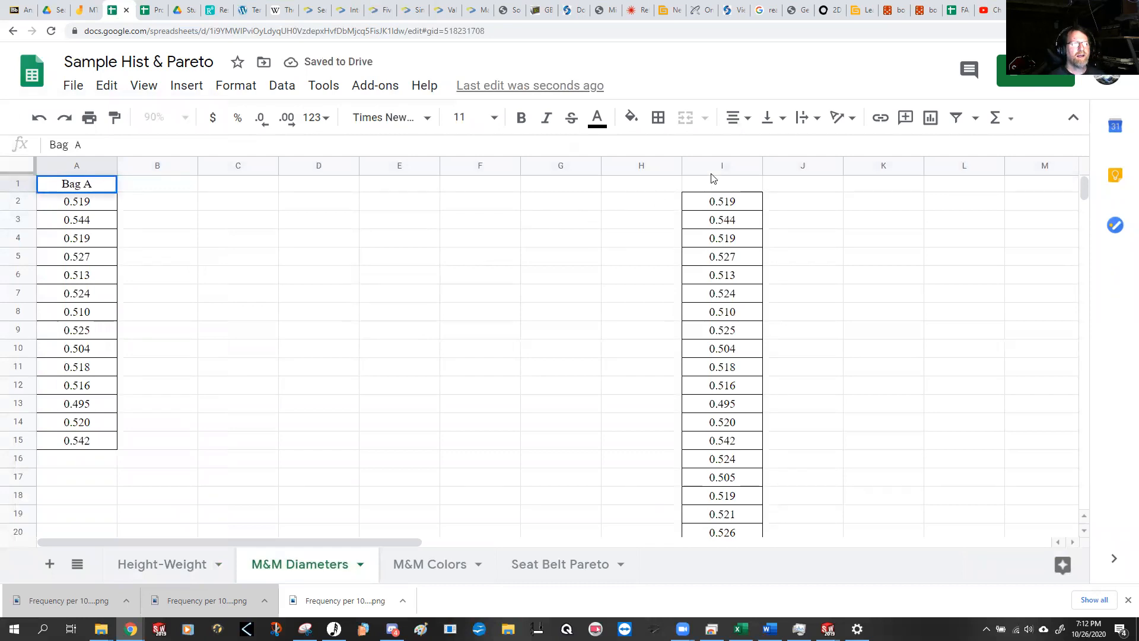
Step: Enter the header "All M&Ms" in I1 above the second column of diameters
{"action": "left_click", "coordinate": [726, 185]}
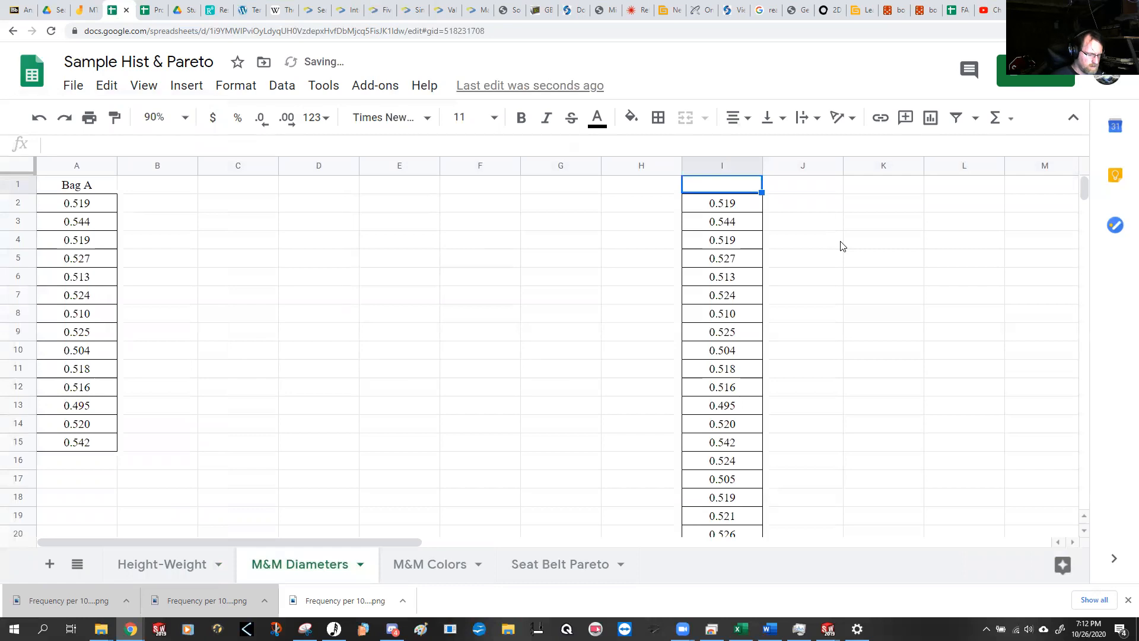
{"action": "type", "text": "All M"}
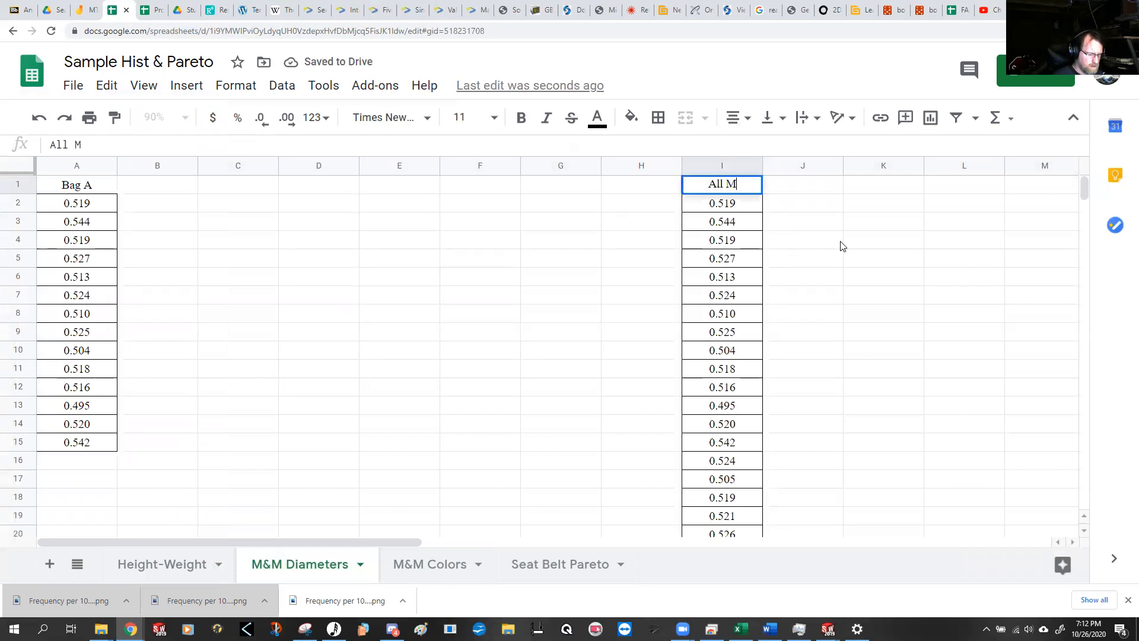
{"action": "type", "text": "&Ms"}
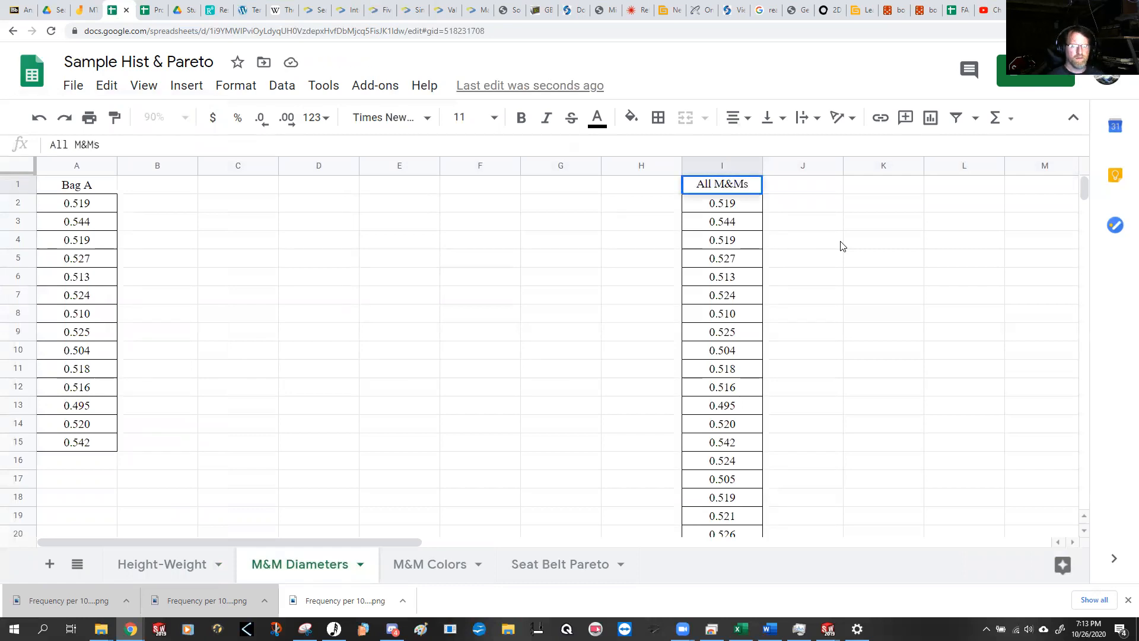
{"action": "key", "text": "Return"}
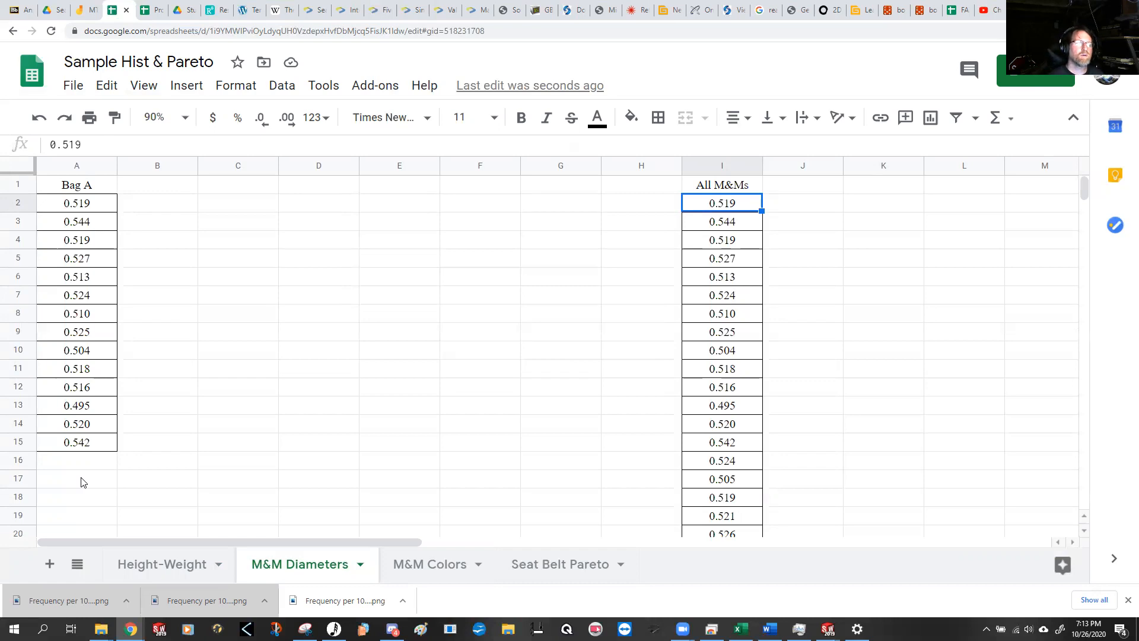
Step: In A17, compute the smallest Bag A diameter with the formula =min(A2:A15)
{"action": "left_click", "coordinate": [88, 478]}
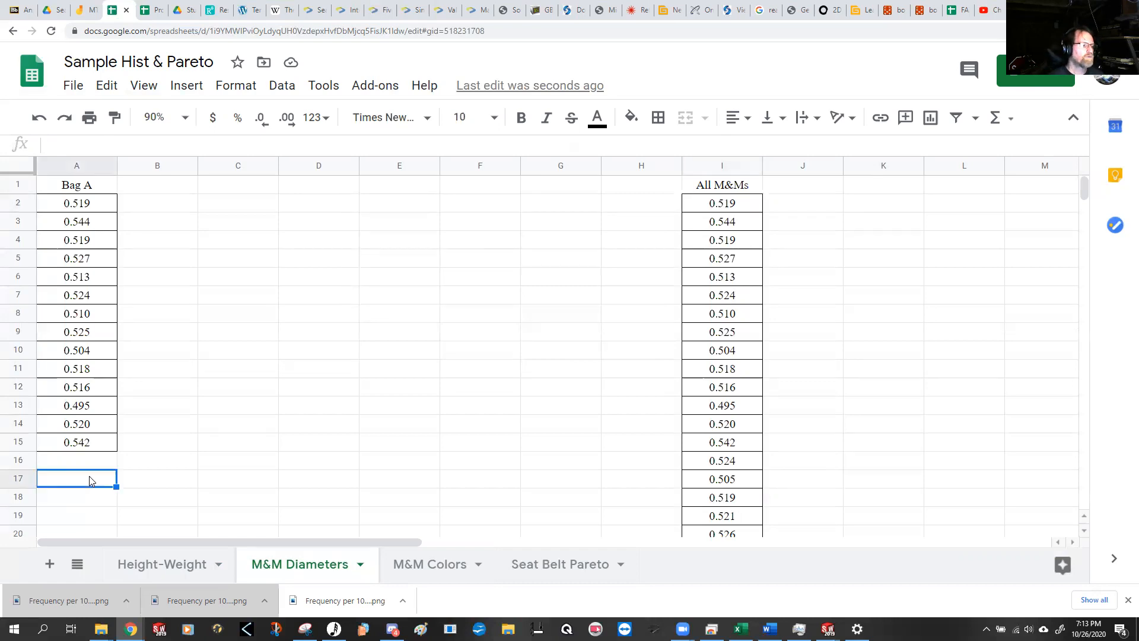
{"action": "type", "text": "="}
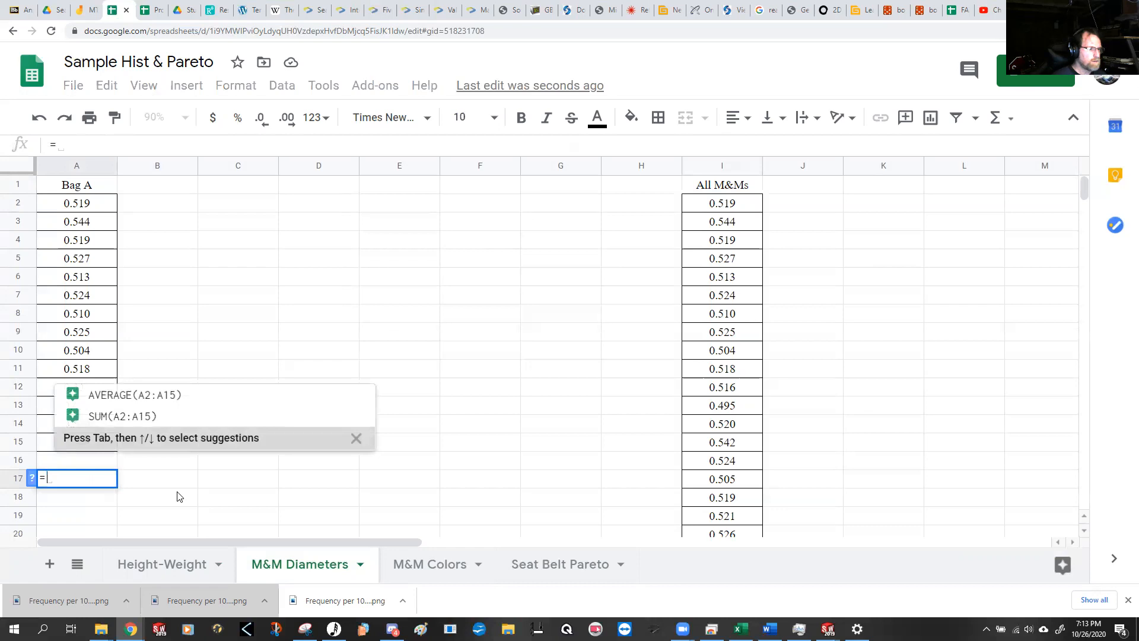
{"action": "type", "text": "min"}
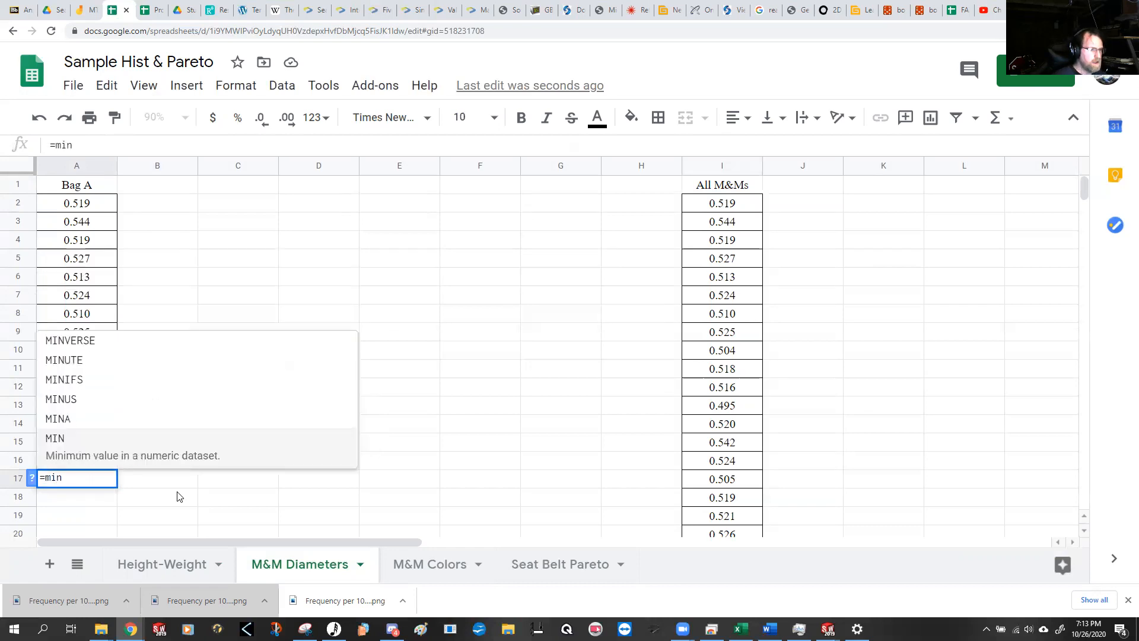
{"action": "type", "text": "("}
{"action": "left_click_drag", "start_coordinate": [104, 211], "coordinate": [80, 442]}
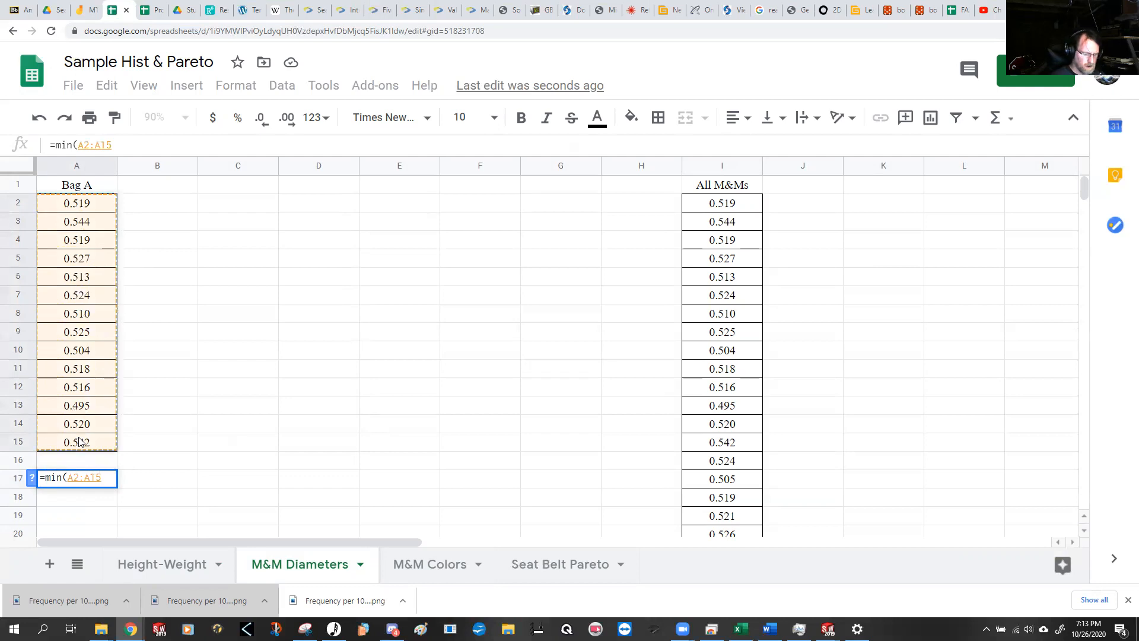
{"action": "type", "text": ")"}
{"action": "key", "text": "Return"}
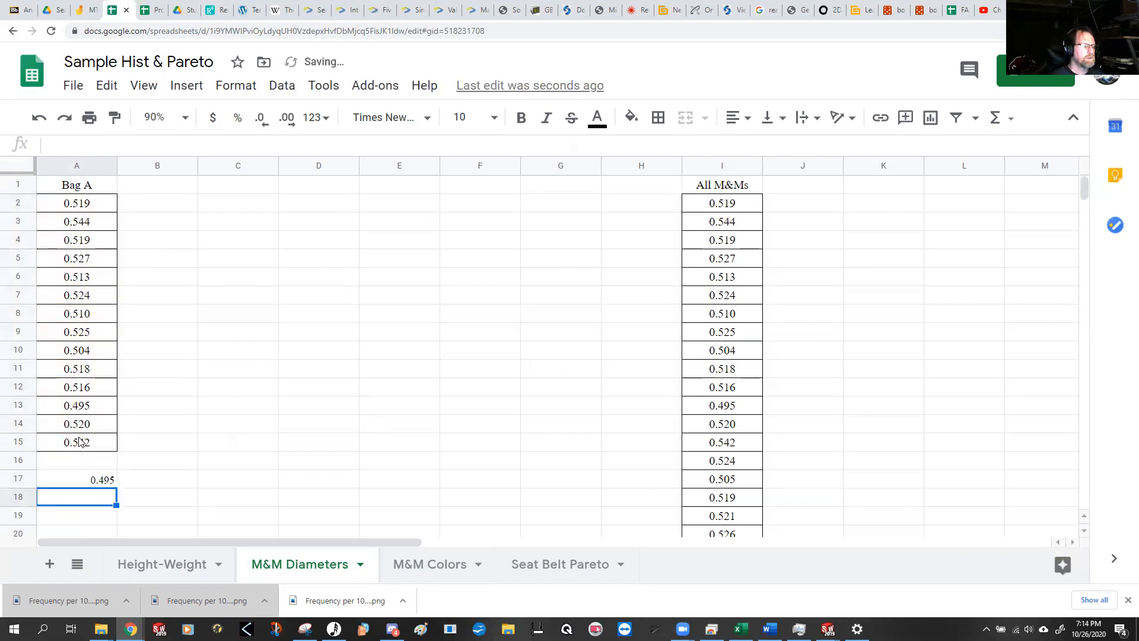
Step: Try to copy the minimum formula from A17 into B17
{"action": "key", "text": "Up"}
{"action": "key", "text": "ctrl+c"}
{"action": "key", "text": "Right"}
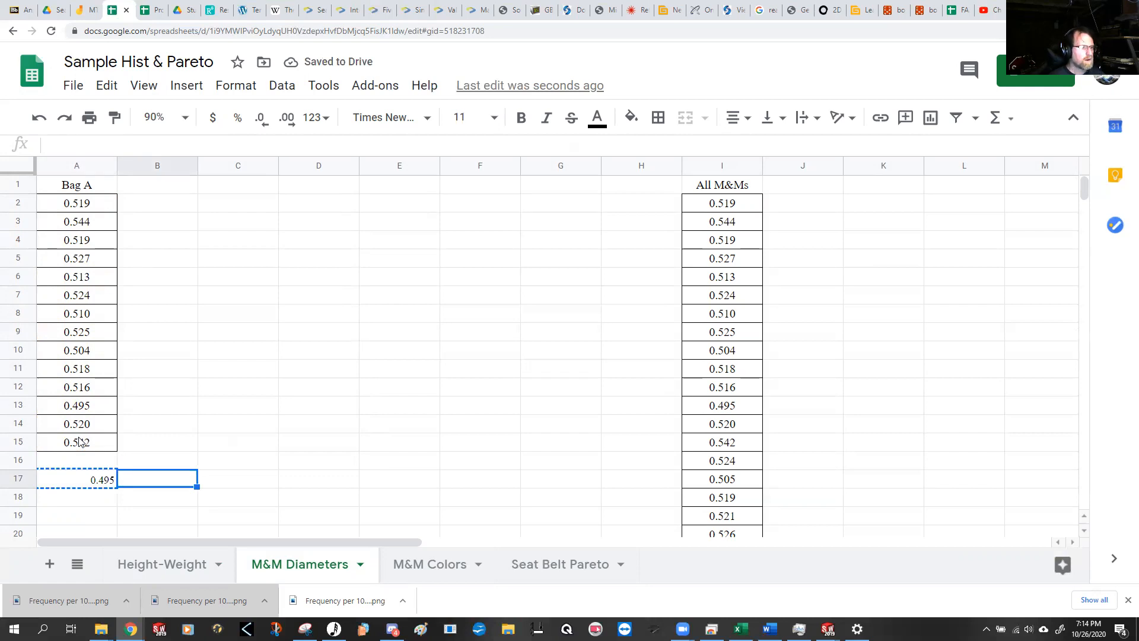
{"action": "key", "text": "ctrl+v"}
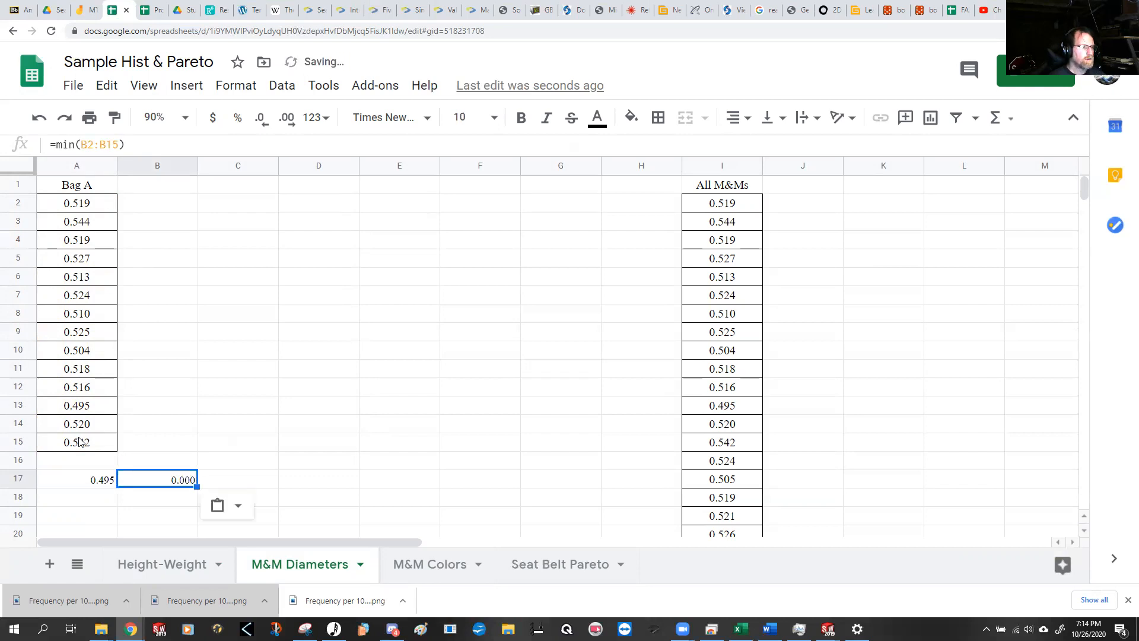
Step: Move the minimum formula from A17 to B17 so that it still refers to A2:A15, leaving A17 empty
{"action": "key", "text": "Left"}
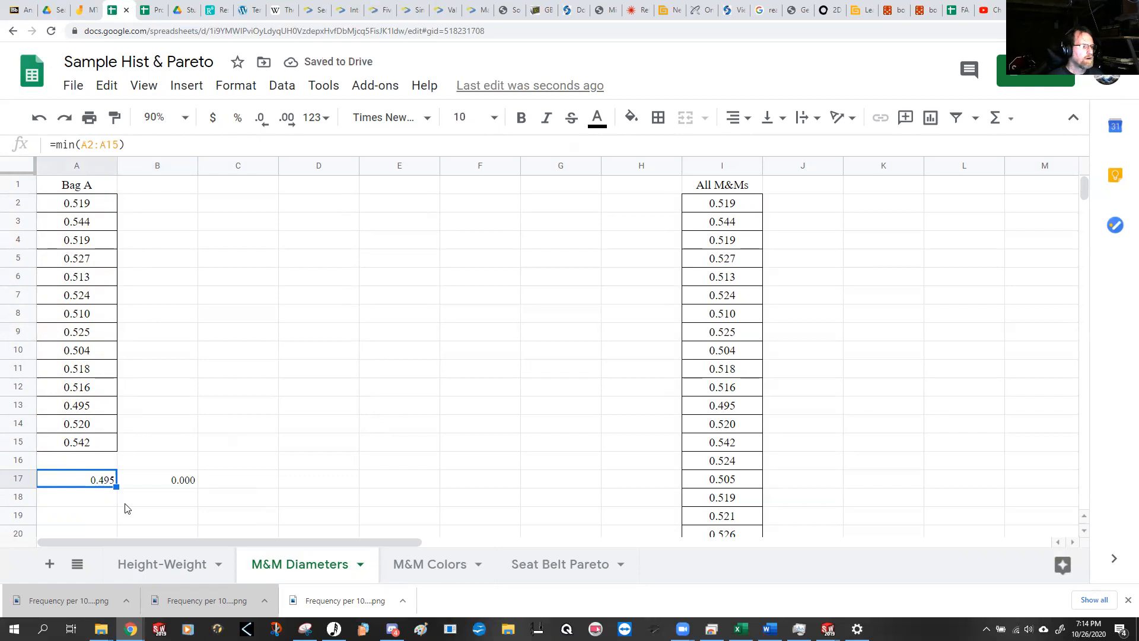
{"action": "key", "text": "ctrl+c"}
{"action": "left_click", "coordinate": [164, 484]}
{"action": "key", "text": "ctrl+v"}
Step: Set the font of A17 to Times New Roman and enter the label "Min" there
{"action": "left_click", "coordinate": [99, 484]}
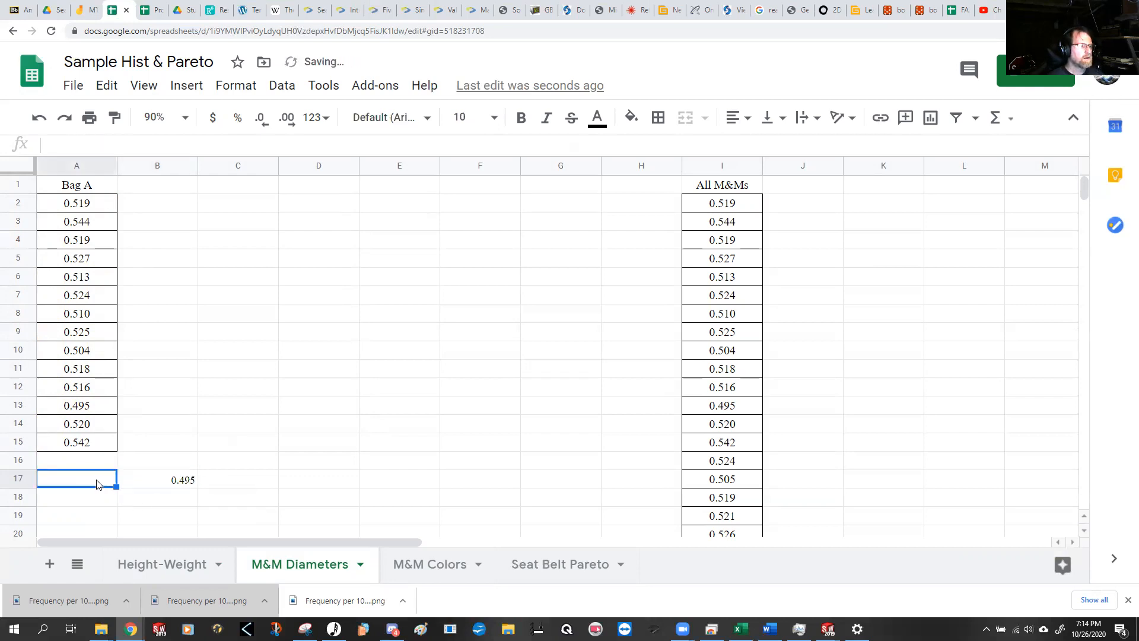
{"action": "left_click", "coordinate": [413, 117]}
{"action": "left_click", "coordinate": [420, 296]}
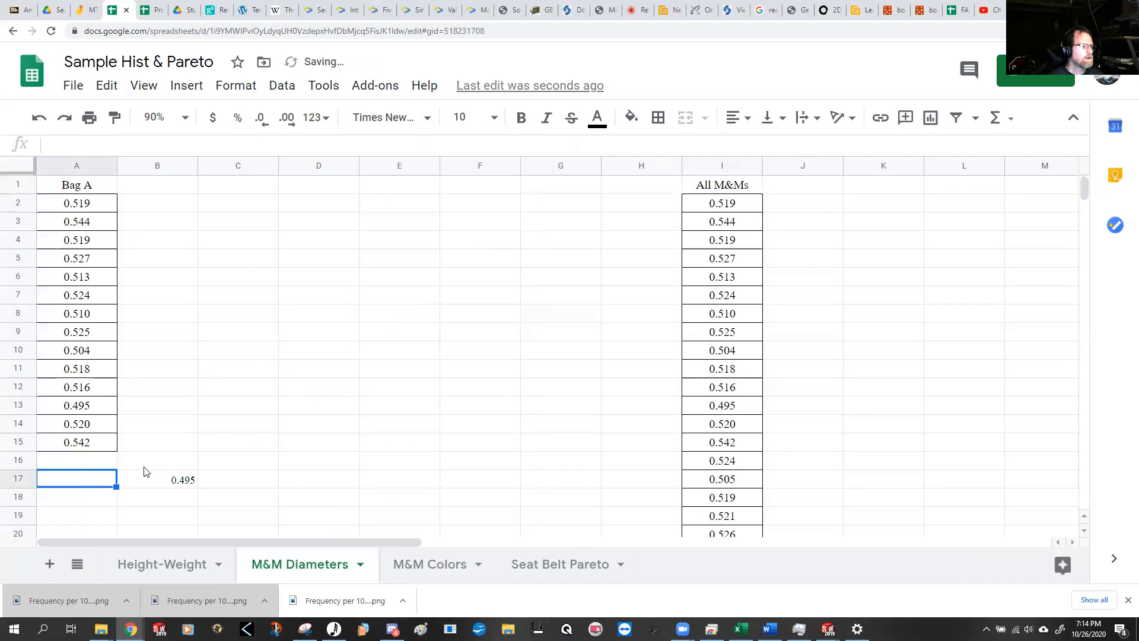
{"action": "type", "text": "Min"}
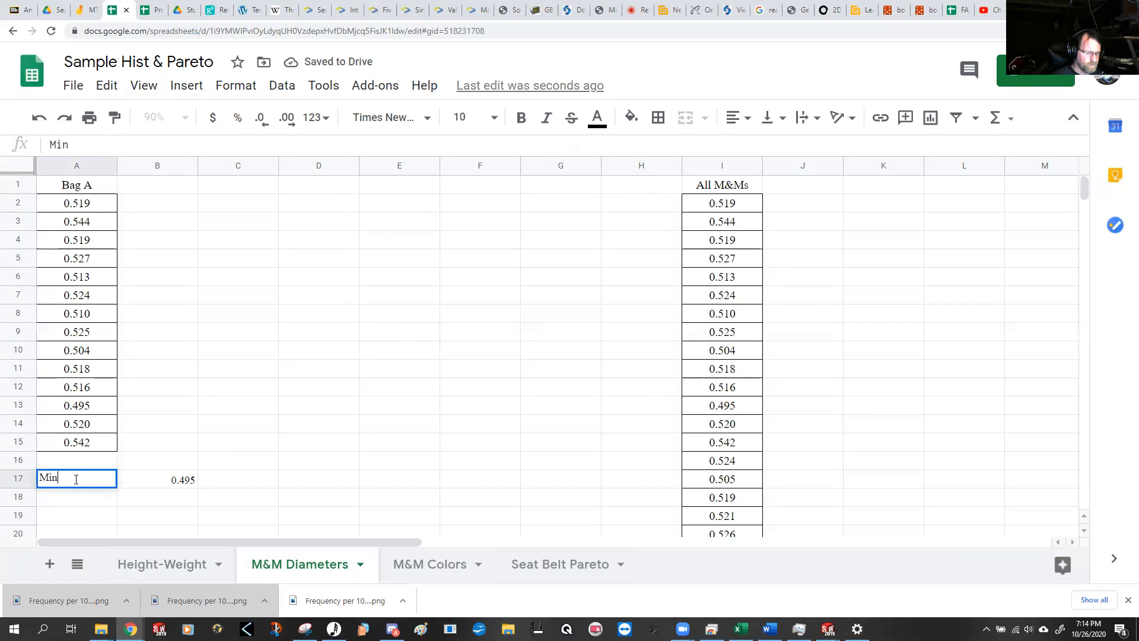
{"action": "key", "text": "Return"}
Step: Label A18 "Max" and compute the largest Bag A diameter in B18 with =max(A2:A15)
{"action": "type", "text": "Max"}
{"action": "key", "text": "Tab"}
{"action": "type", "text": "="}
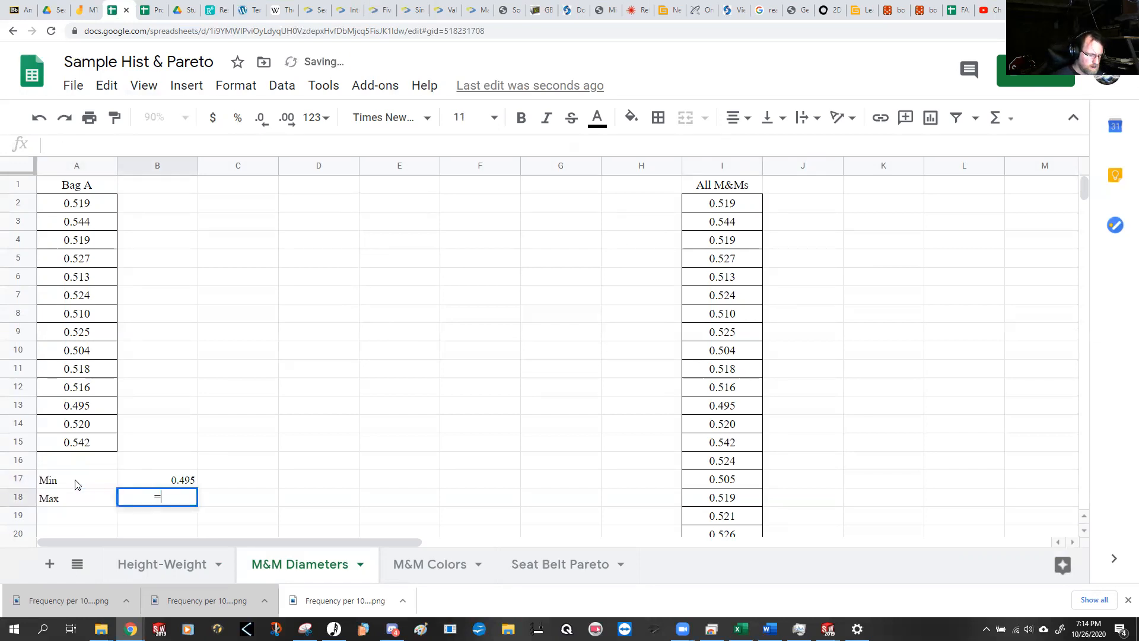
{"action": "type", "text": "max("}
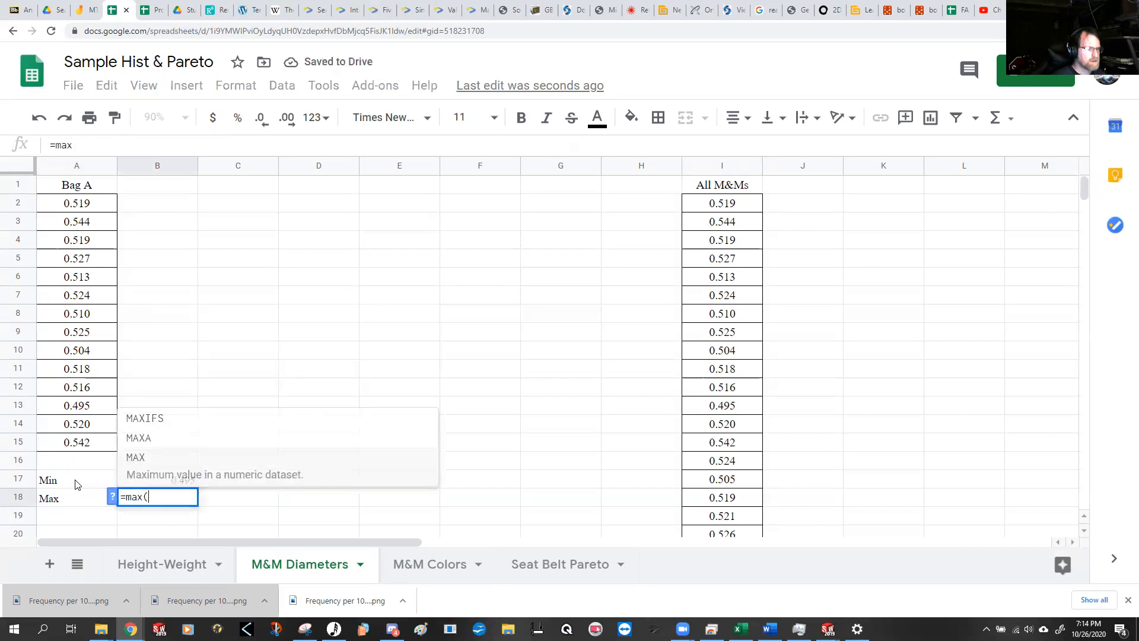
{"action": "left_click_drag", "start_coordinate": [113, 202], "coordinate": [81, 449]}
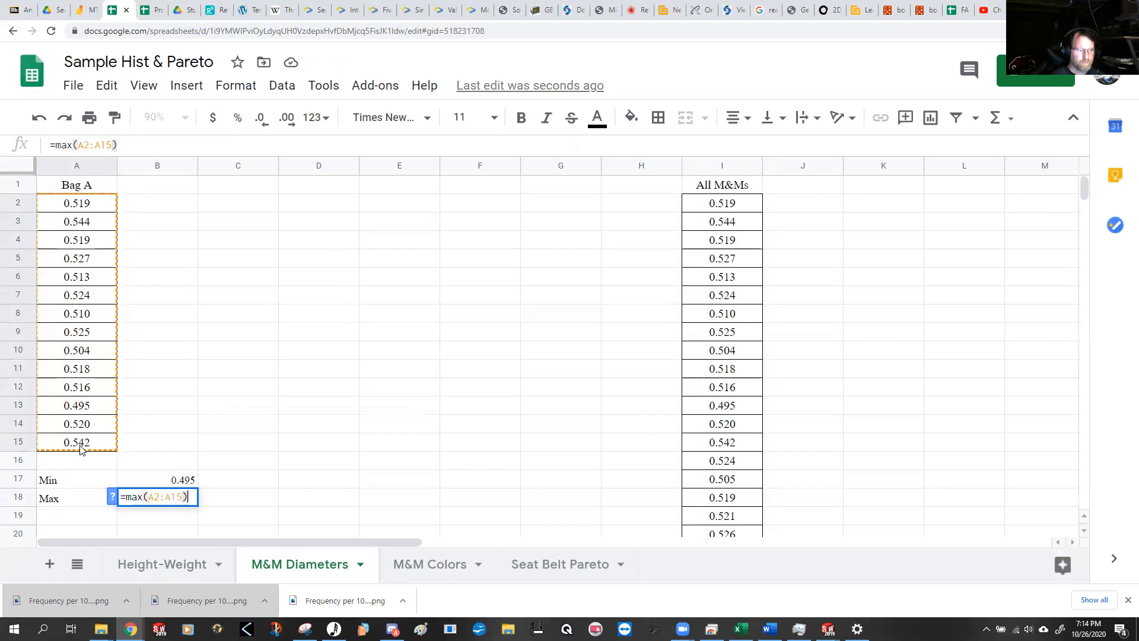
{"action": "key", "text": "Return"}
Step: Centre the minimum value in B17 horizontally to match the maximum in B18
{"action": "left_click", "coordinate": [168, 499]}
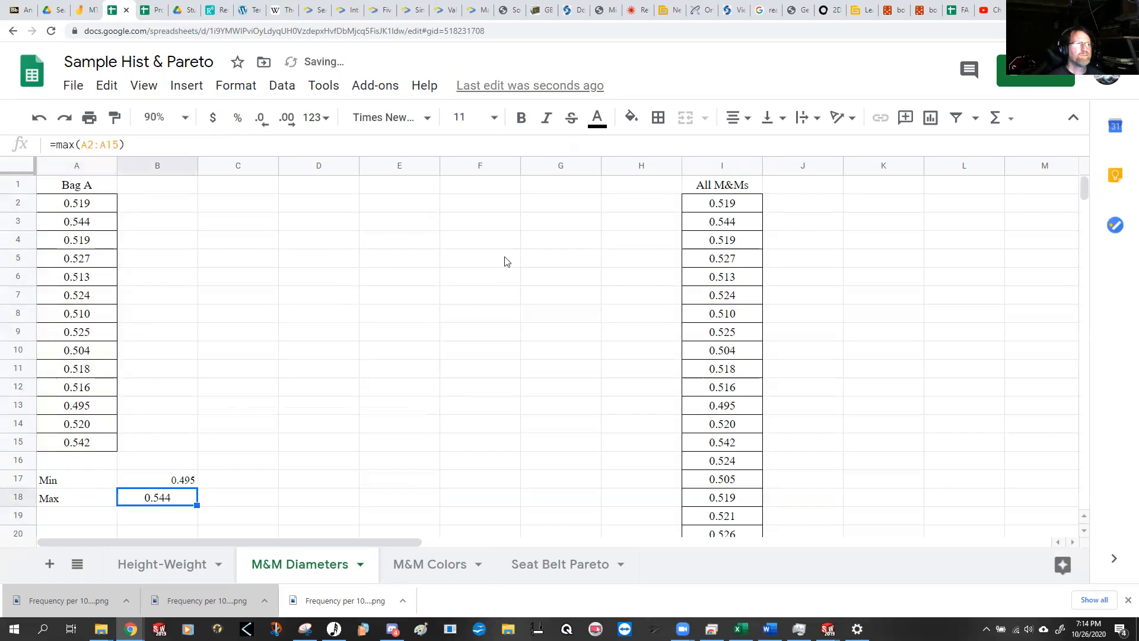
{"action": "left_click", "coordinate": [171, 486]}
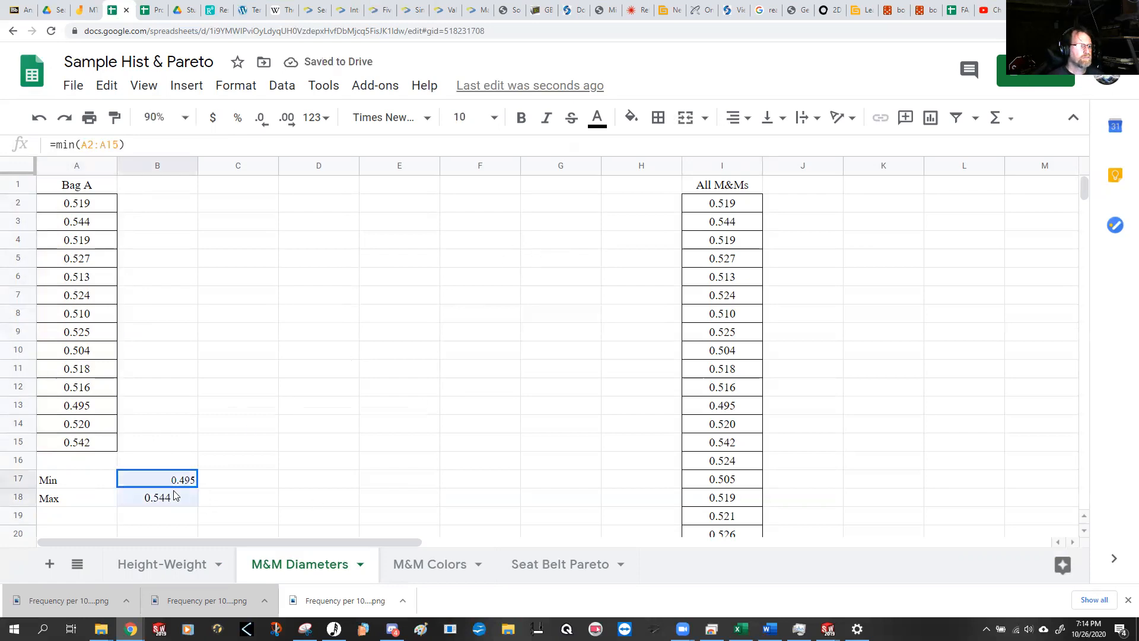
{"action": "left_click", "coordinate": [738, 118]}
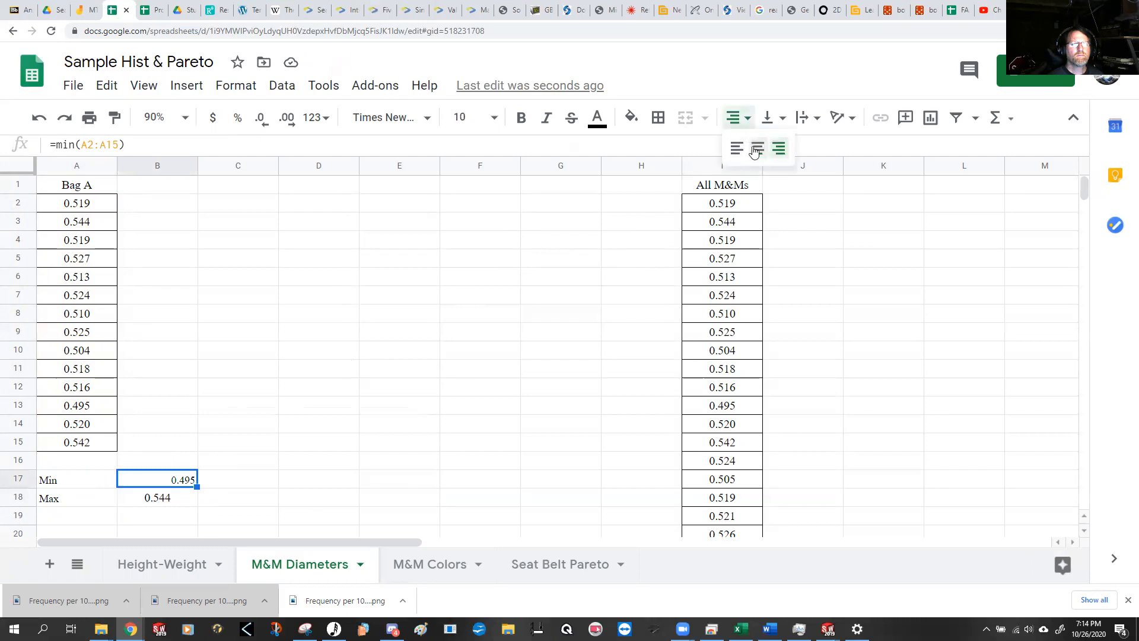
{"action": "left_click", "coordinate": [757, 148]}
{"action": "left_click", "coordinate": [364, 415]}
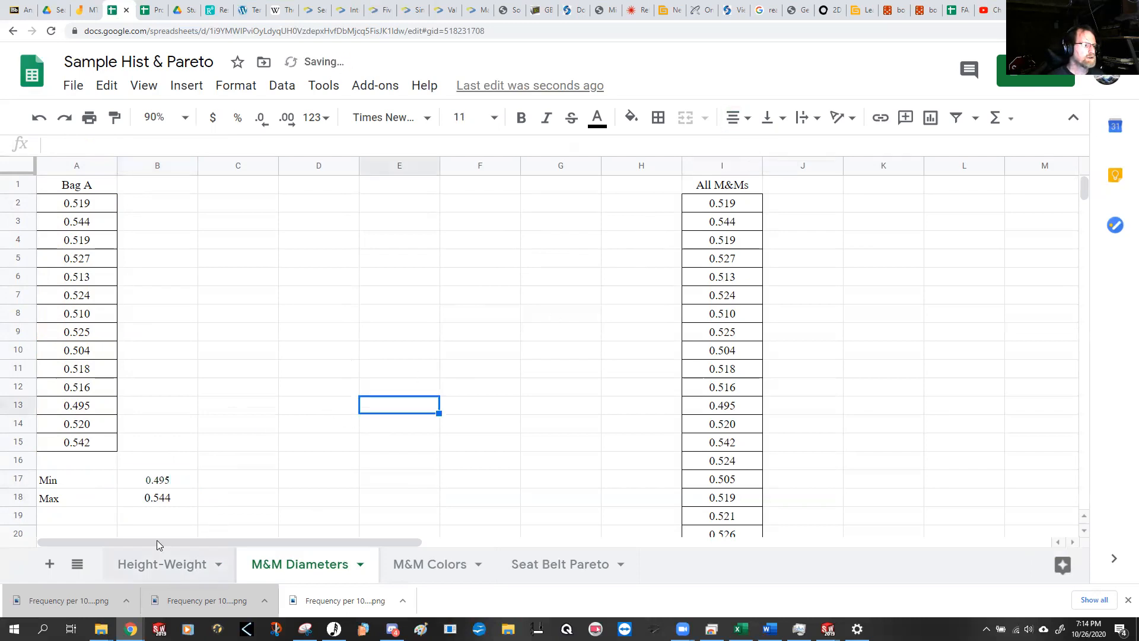
Step: Label A19 "Range" and compute the range of the Bag A diameters in B19 with =B18-B17
{"action": "left_click", "coordinate": [71, 521]}
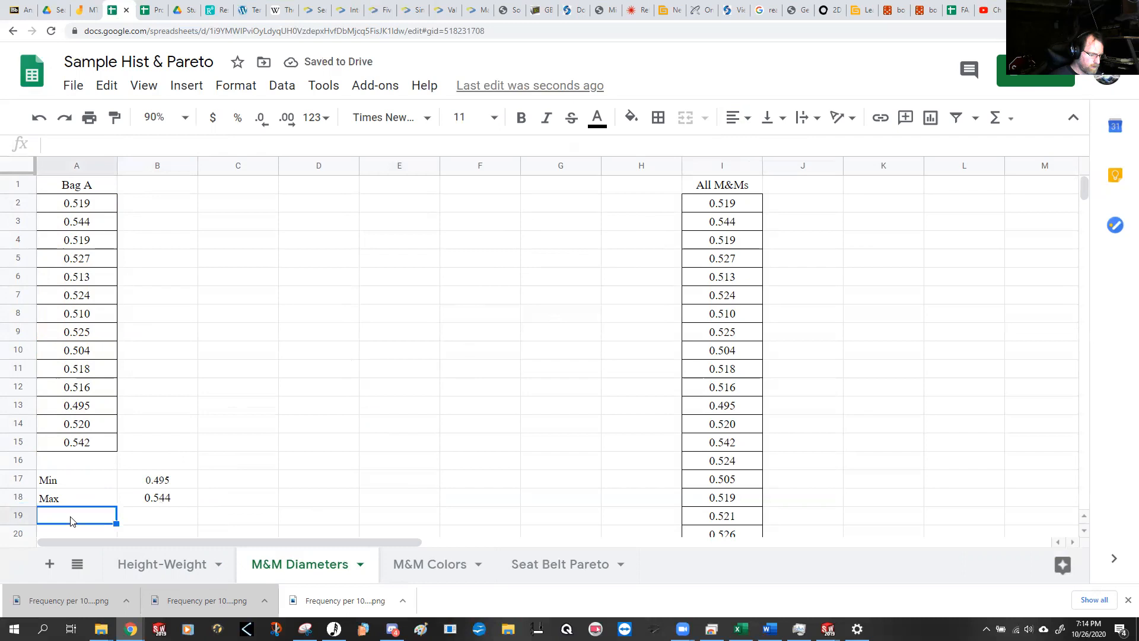
{"action": "type", "text": "Range"}
{"action": "key", "text": "Tab"}
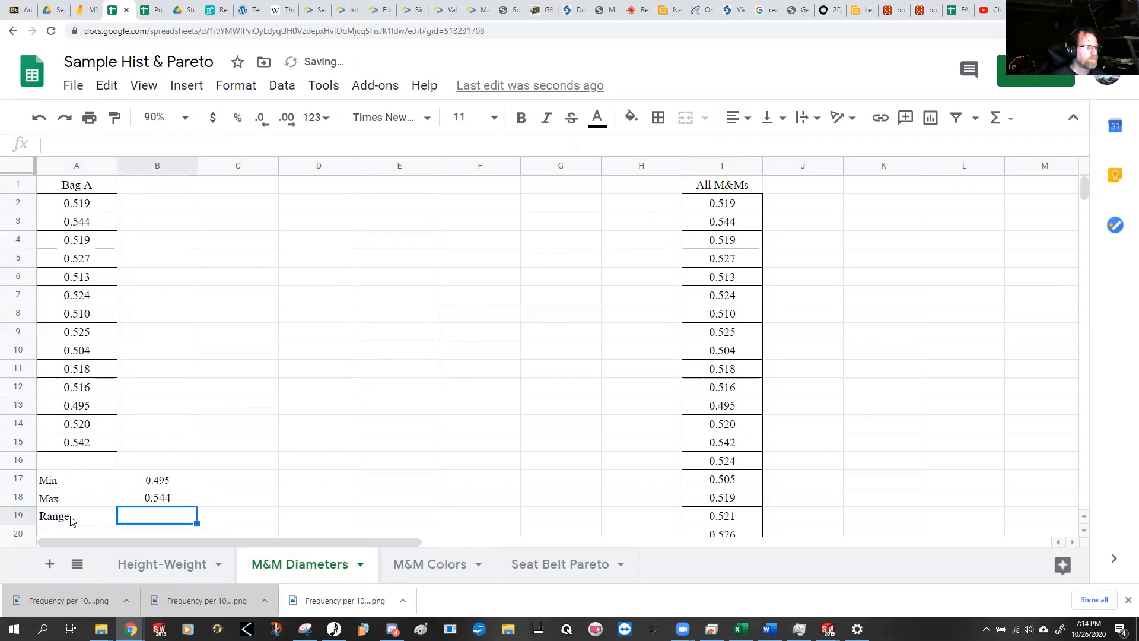
{"action": "type", "text": "="}
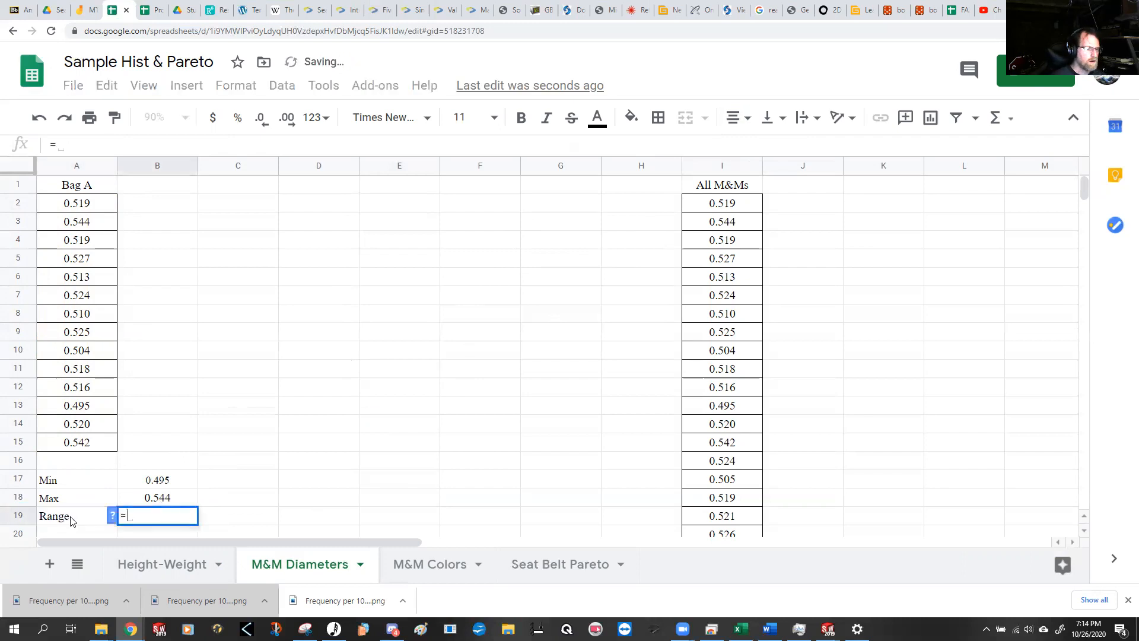
{"action": "type", "text": "B18-B17"}
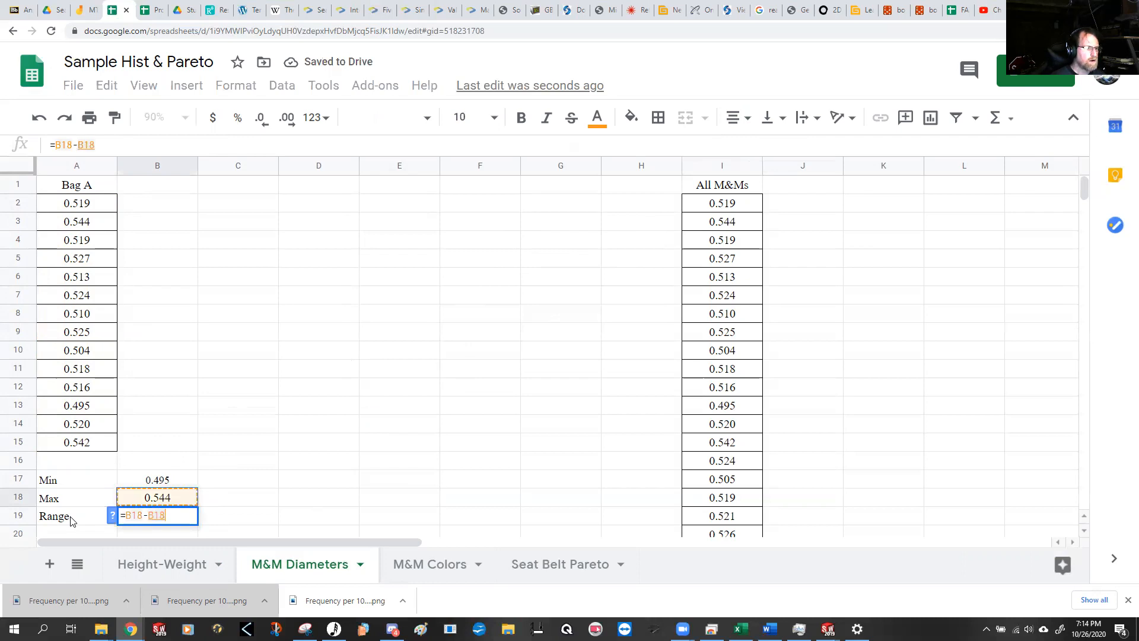
{"action": "key", "text": "Return"}
{"action": "key", "text": "Up"}
{"action": "key", "text": "Up"}
{"action": "key", "text": "Up"}
{"action": "key", "text": "Up"}
{"action": "key", "text": "Up"}
{"action": "key", "text": "Up"}
{"action": "key", "text": "Up"}
{"action": "key", "text": "Up"}
{"action": "key", "text": "Up"}
{"action": "key", "text": "Up"}
{"action": "key", "text": "Up"}
{"action": "key", "text": "Up"}
{"action": "key", "text": "Up"}
{"action": "key", "text": "Up"}
{"action": "key", "text": "Up"}
{"action": "key", "text": "Up"}
{"action": "key", "text": "Up"}
{"action": "key", "text": "Up"}
{"action": "key", "text": "Up"}
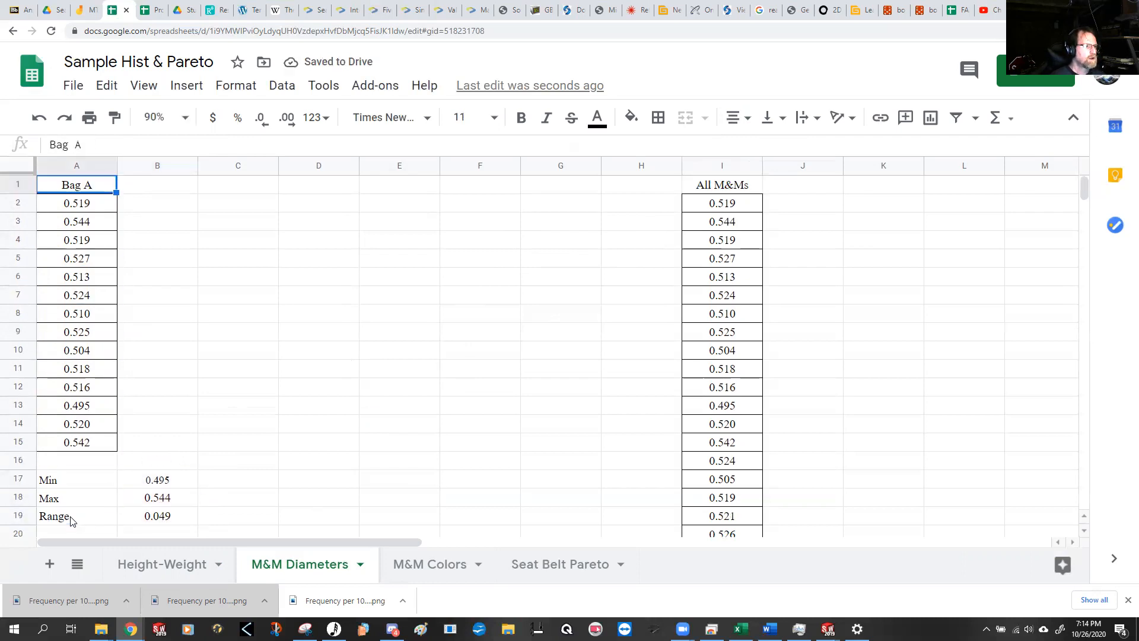
{"action": "left_click", "coordinate": [186, 517]}
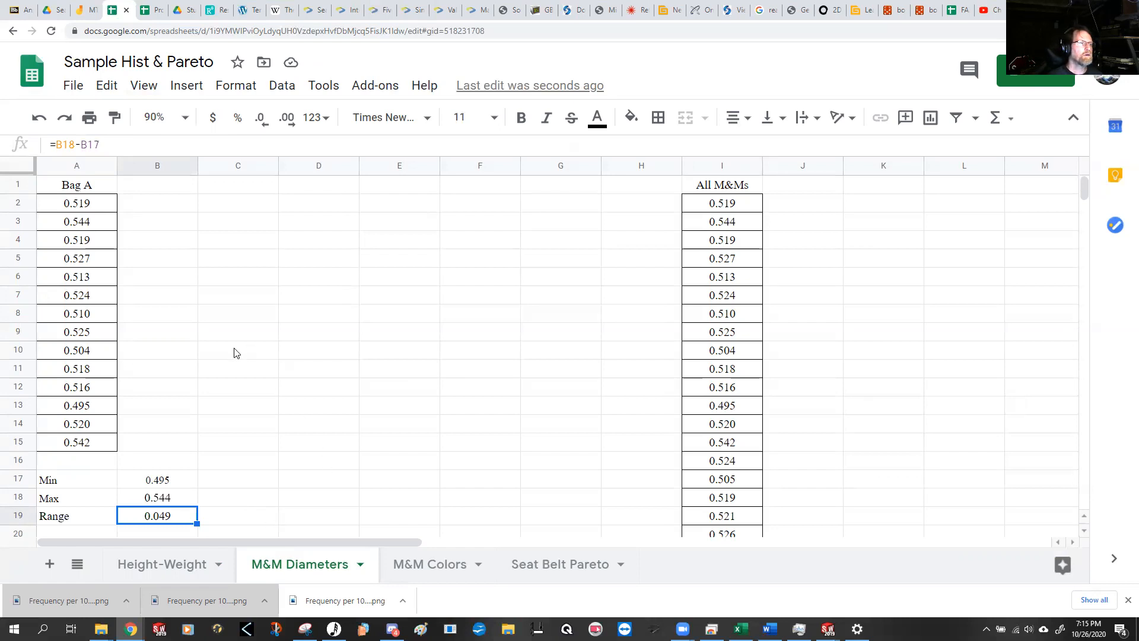
Step: Insert a chart of the Bag A diameters in A2:A15 and change its type to Histogram chart
{"action": "left_click_drag", "start_coordinate": [95, 203], "coordinate": [70, 443]}
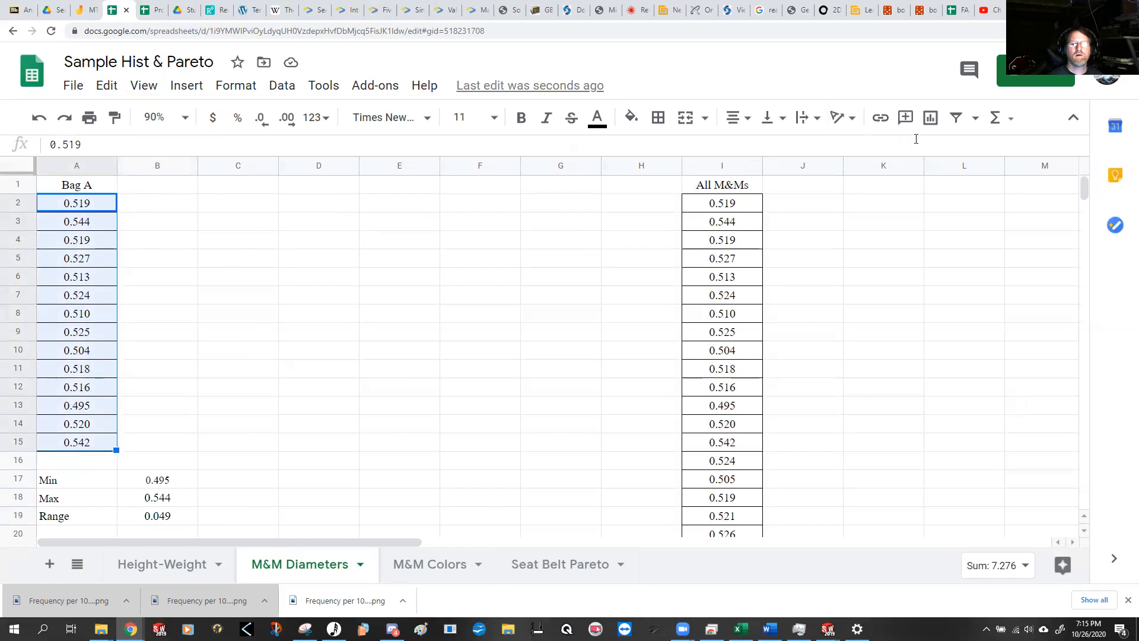
{"action": "left_click", "coordinate": [931, 118]}
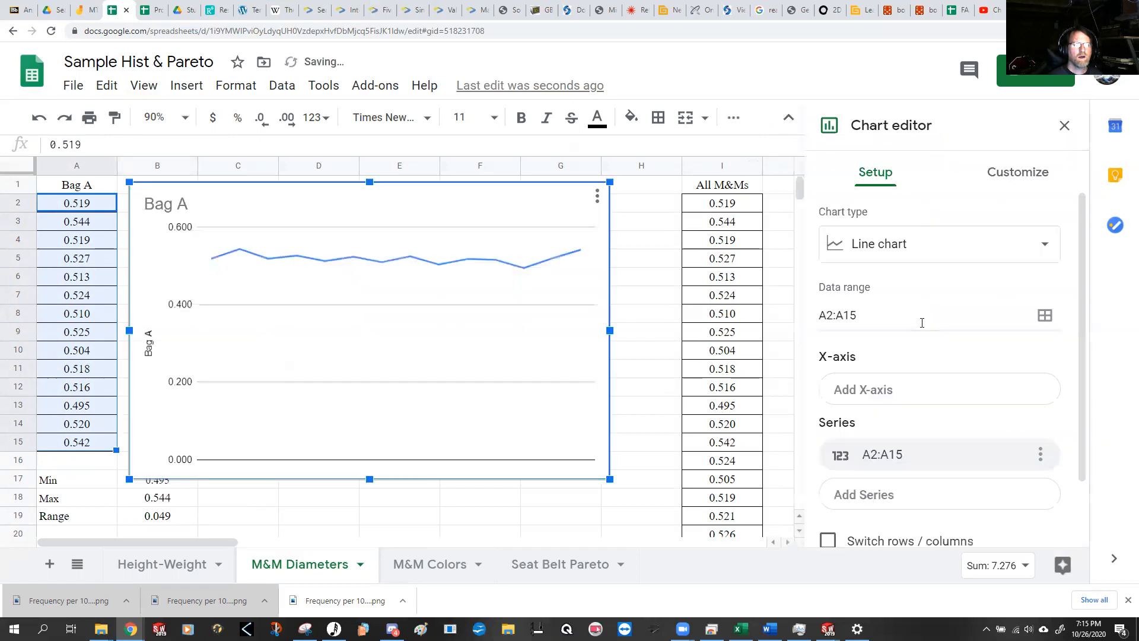
{"action": "left_click", "coordinate": [981, 245]}
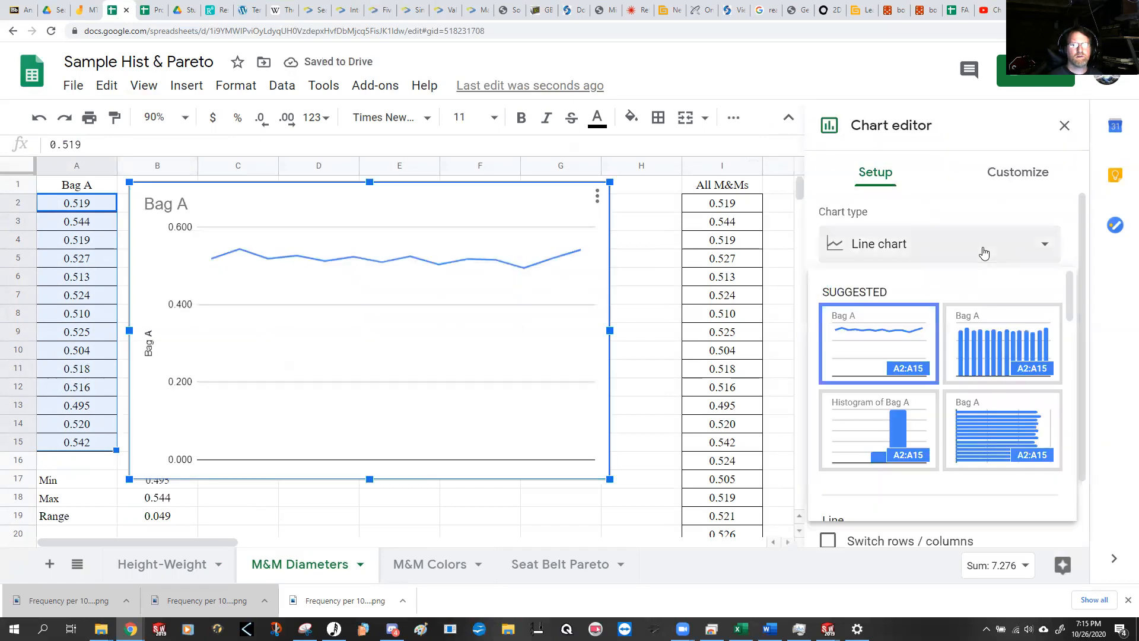
{"action": "scroll", "coordinate": [948, 355], "scroll_direction": "down", "scroll_amount": 3}
{"action": "scroll", "coordinate": [947, 354], "scroll_direction": "down", "scroll_amount": 5}
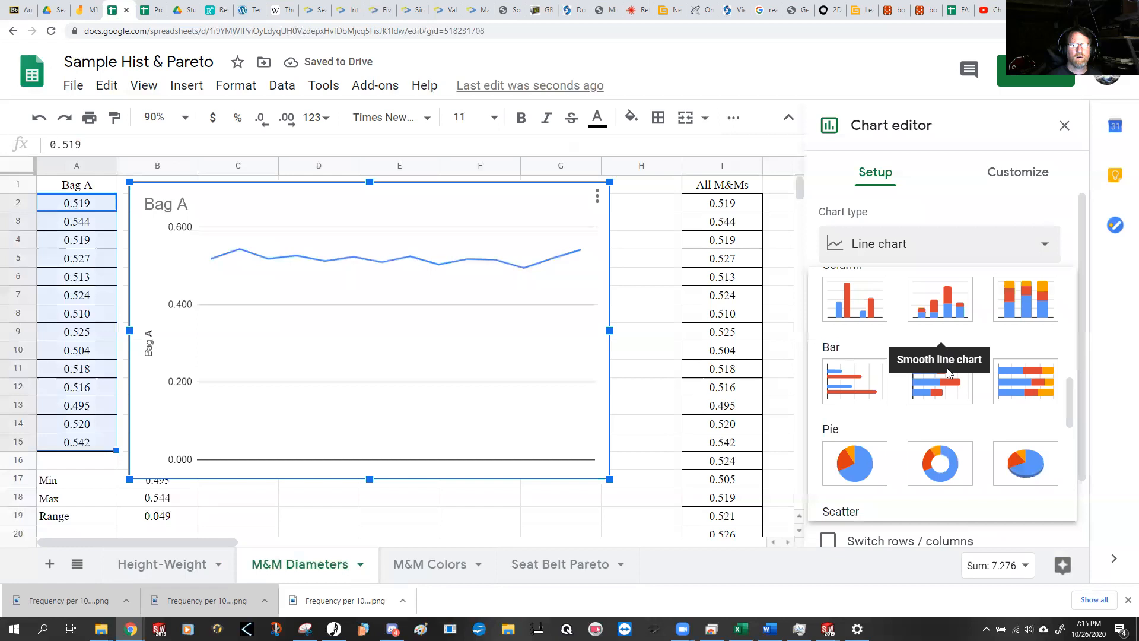
{"action": "scroll", "coordinate": [968, 456], "scroll_direction": "down", "scroll_amount": 4}
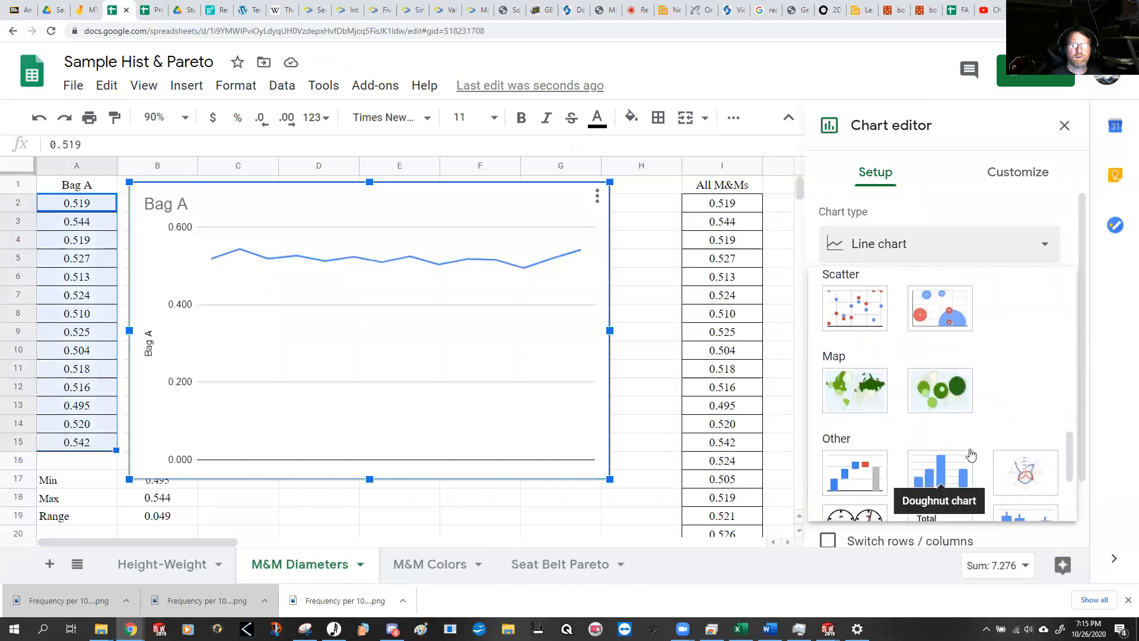
{"action": "left_click", "coordinate": [940, 484]}
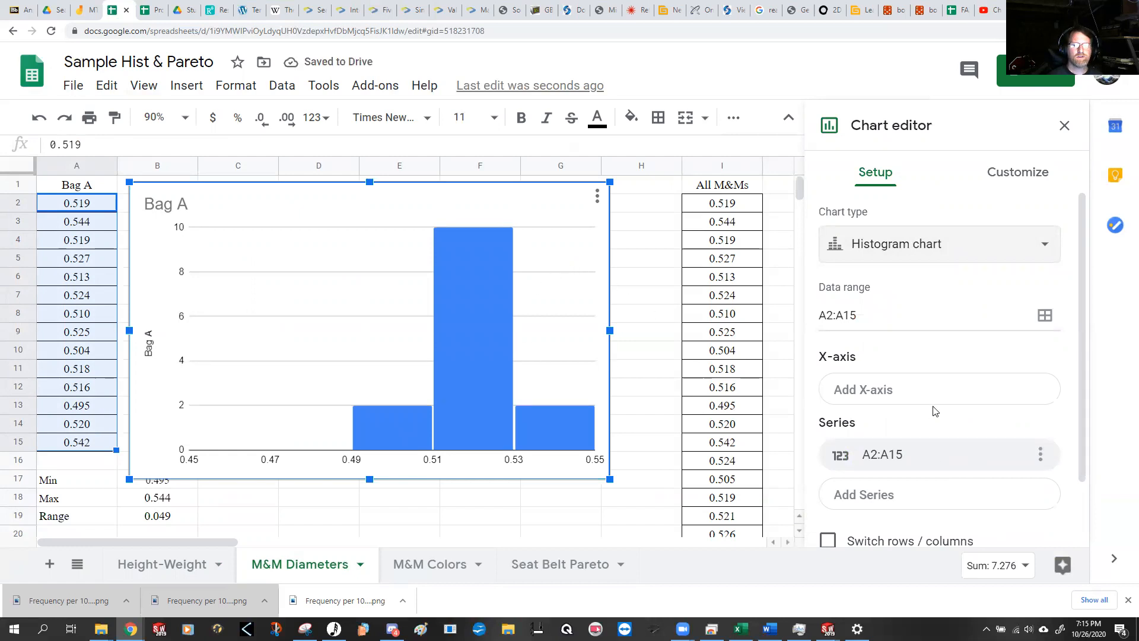
Step: Set the bucket size of the Bag A histogram to 0.007
{"action": "left_click", "coordinate": [1007, 178]}
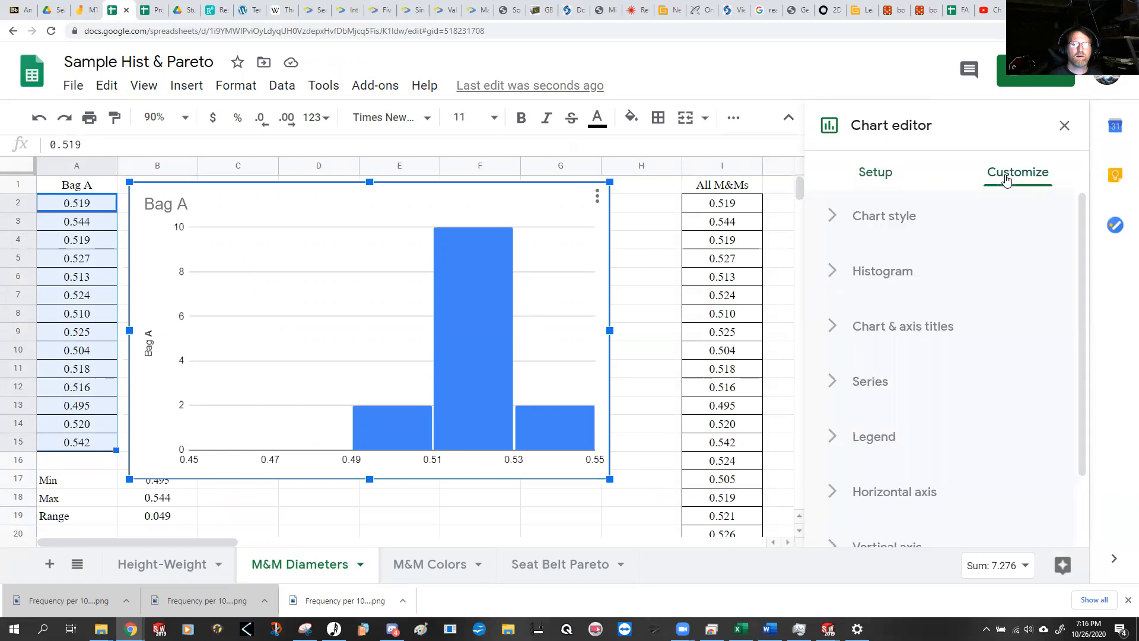
{"action": "left_click", "coordinate": [835, 276]}
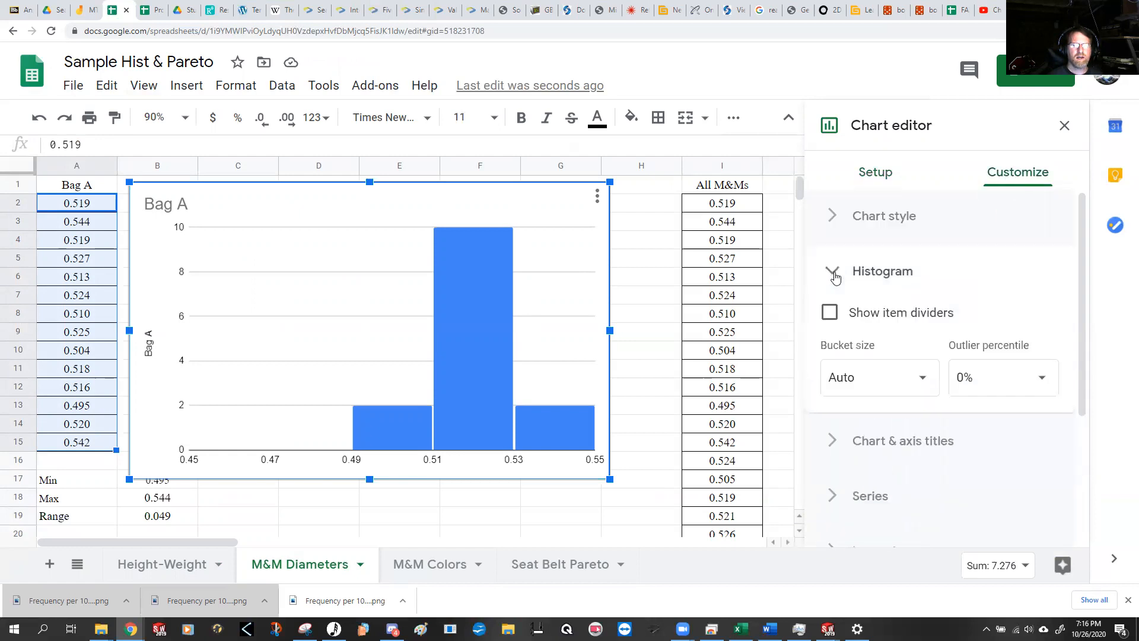
{"action": "left_click", "coordinate": [924, 383]}
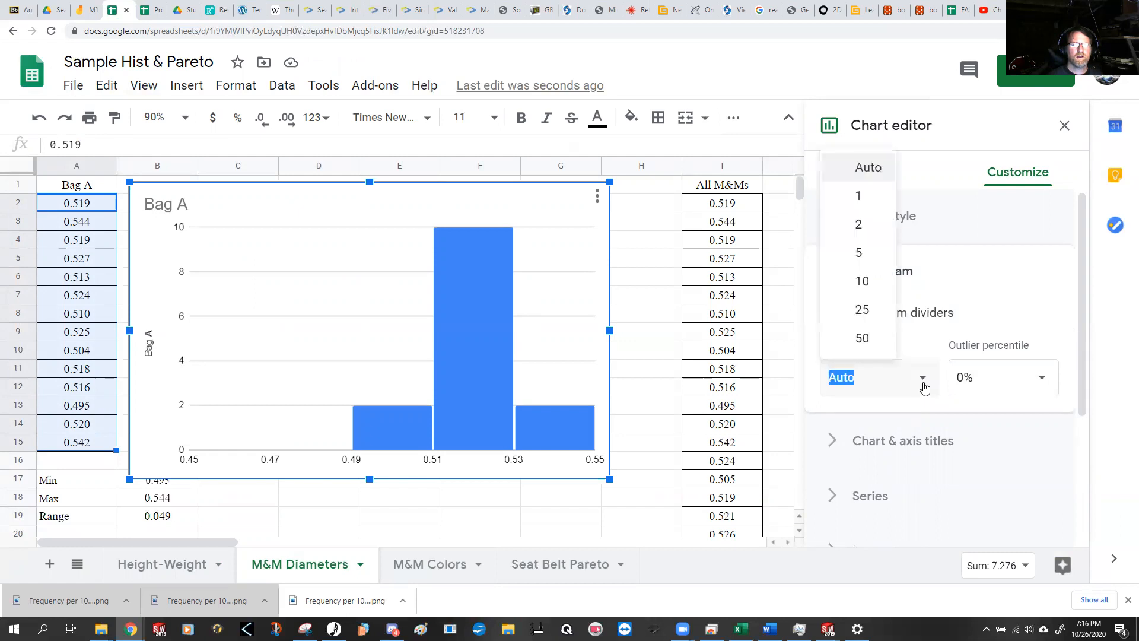
{"action": "left_click", "coordinate": [890, 379]}
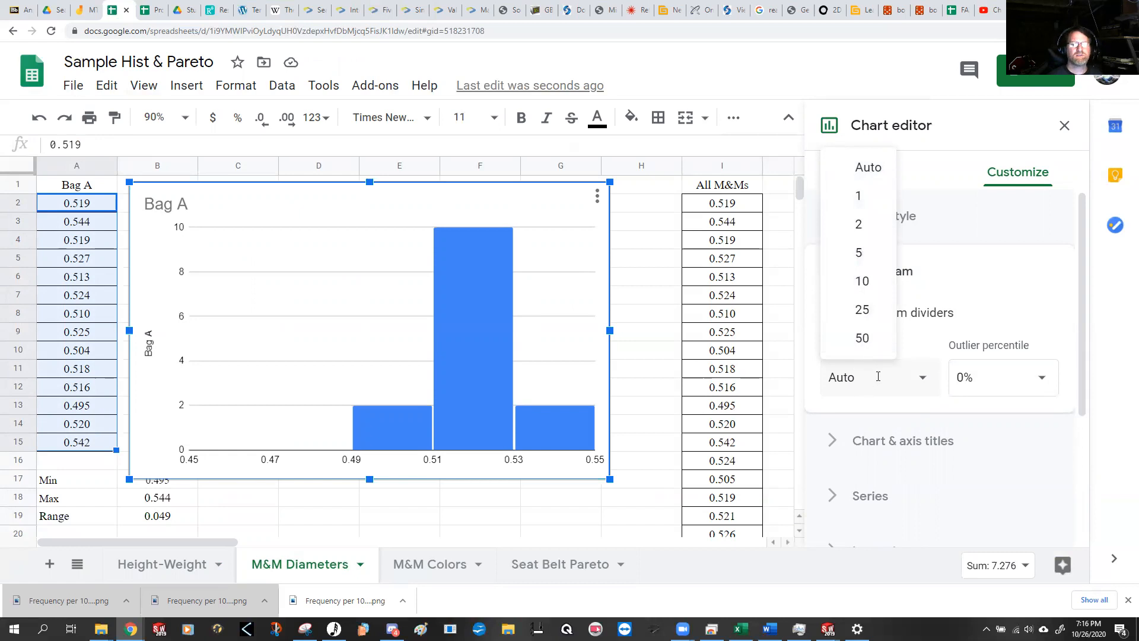
{"action": "double_click", "coordinate": [832, 378]}
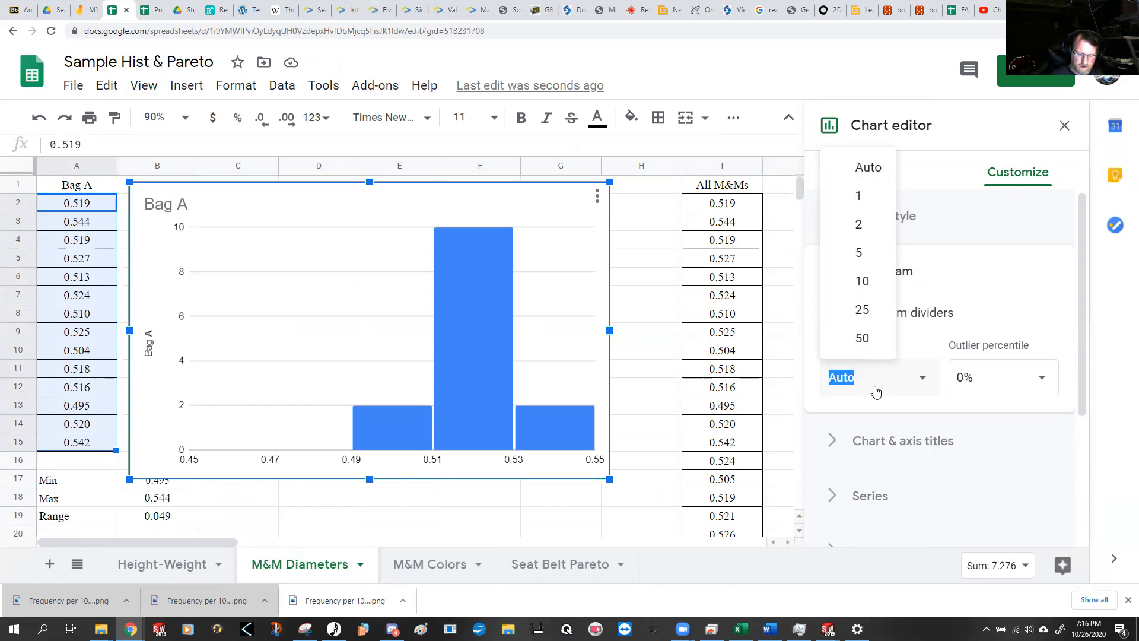
{"action": "type", "text": ".007"}
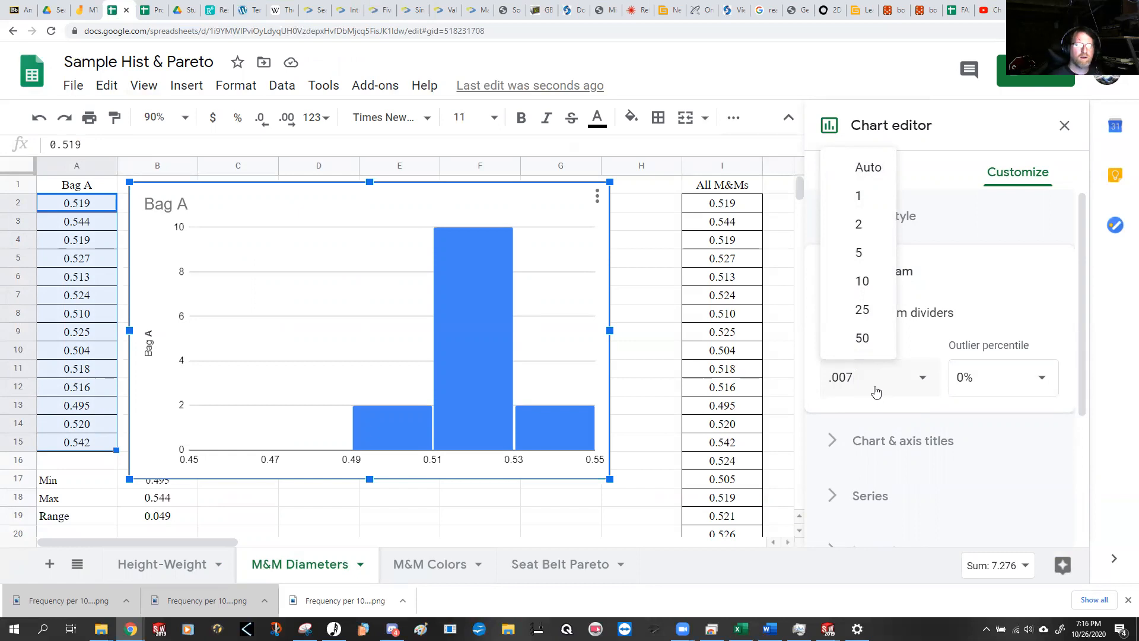
{"action": "key", "text": "Return"}
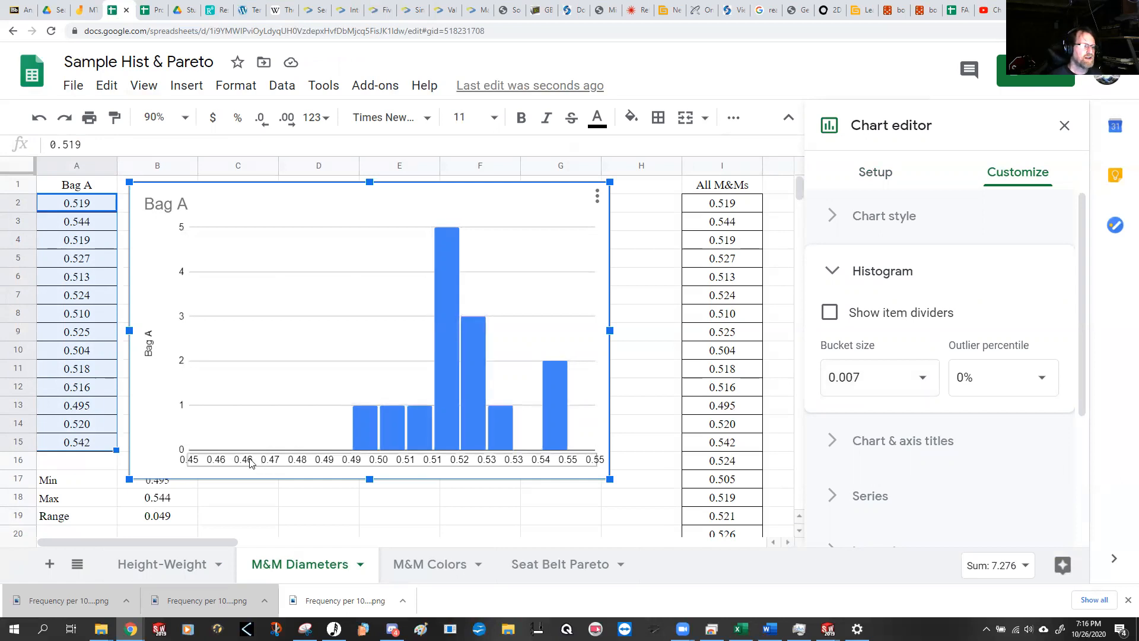
Step: Review the horizontal axis settings of the Bag A histogram, including the minimum, maximum and slant label options
{"action": "left_click", "coordinate": [289, 464]}
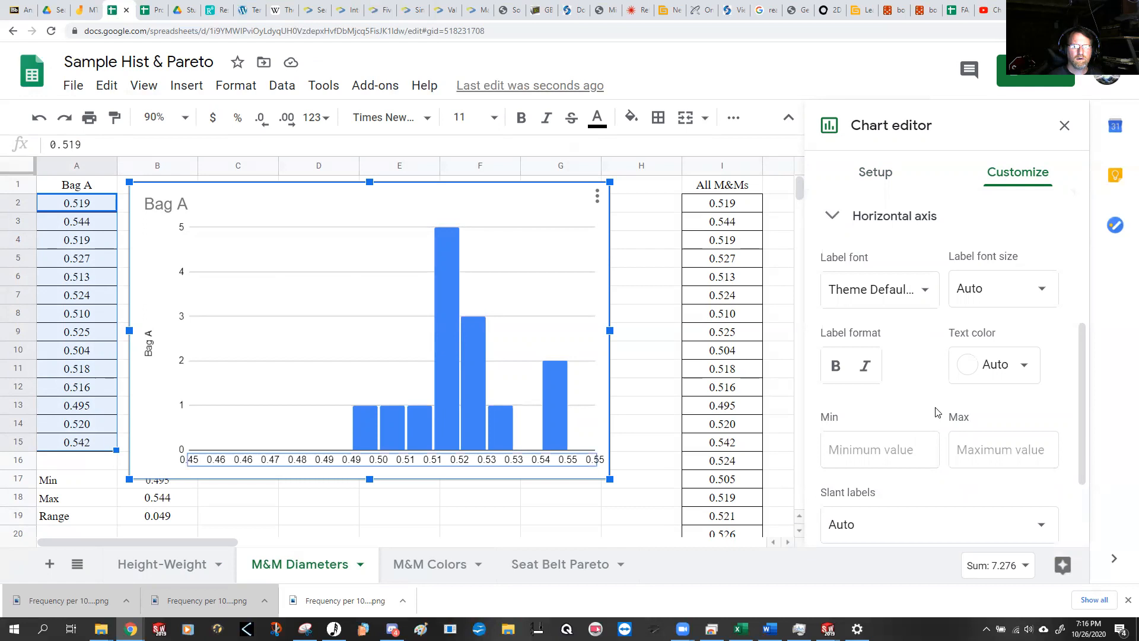
{"action": "scroll", "coordinate": [936, 412], "scroll_direction": "down", "scroll_amount": 2}
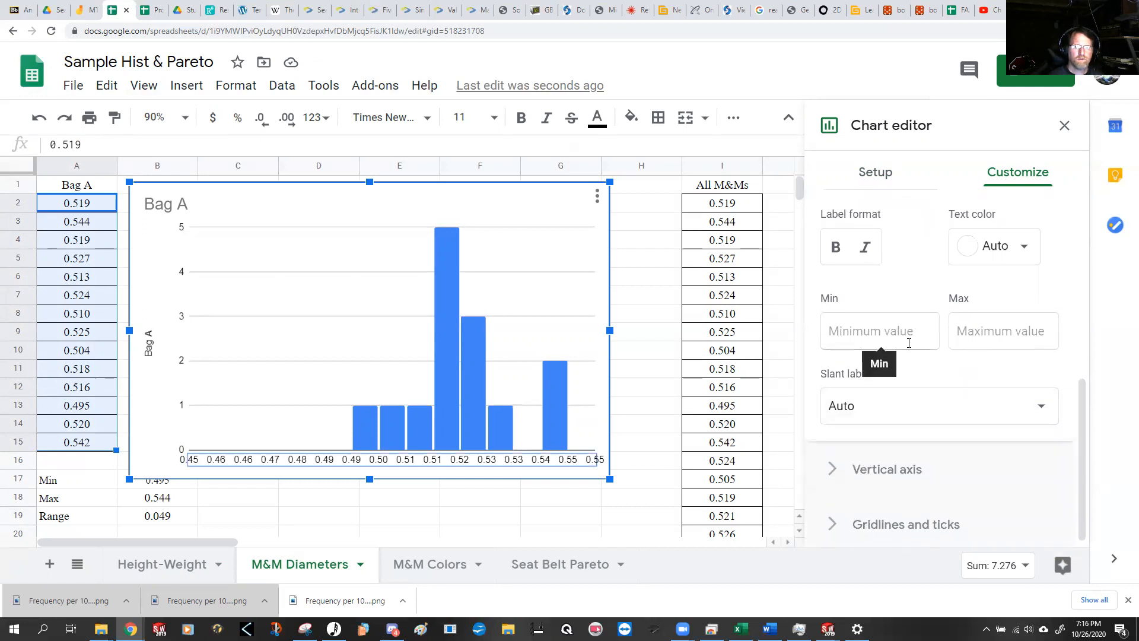
{"action": "left_click", "coordinate": [1042, 407]}
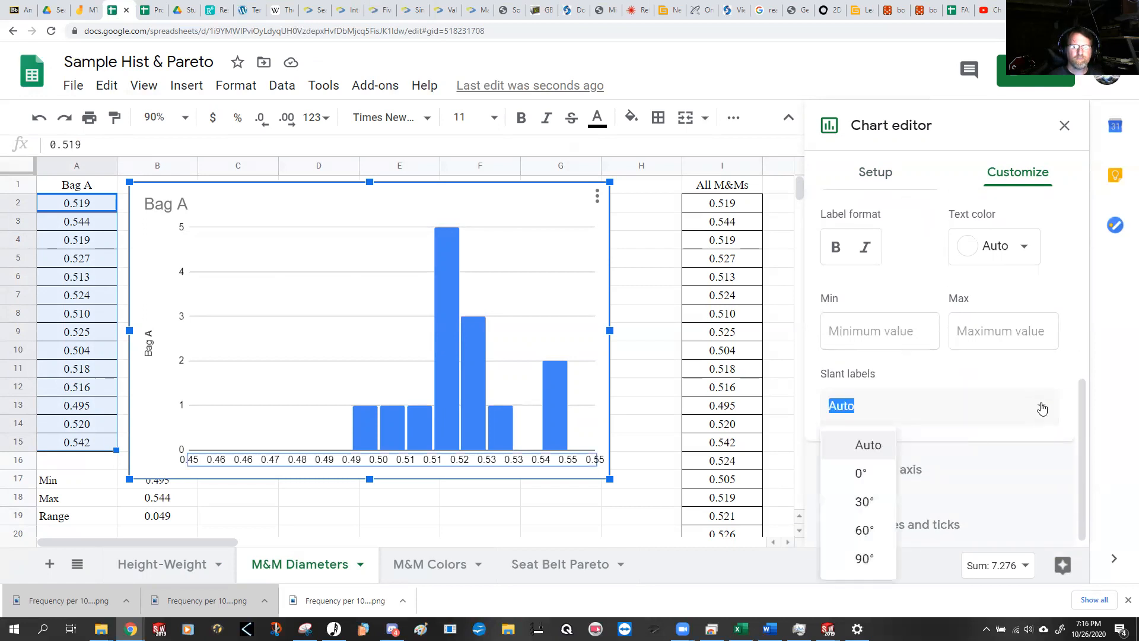
{"action": "left_click", "coordinate": [994, 374]}
{"action": "scroll", "coordinate": [950, 378], "scroll_direction": "up", "scroll_amount": 1}
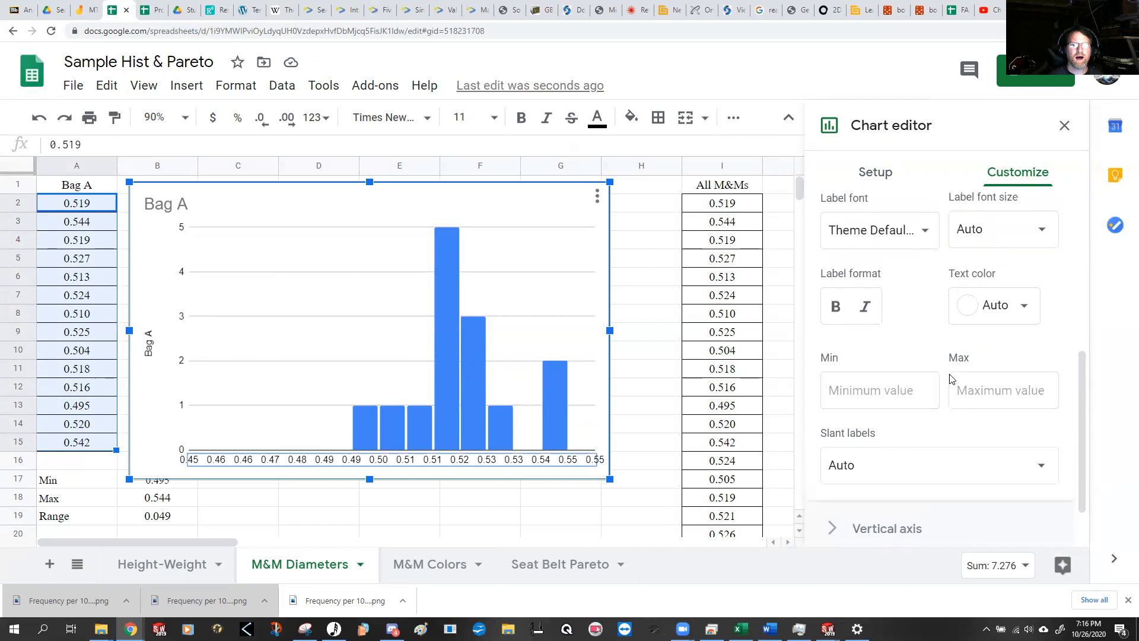
{"action": "scroll", "coordinate": [951, 378], "scroll_direction": "up", "scroll_amount": 1}
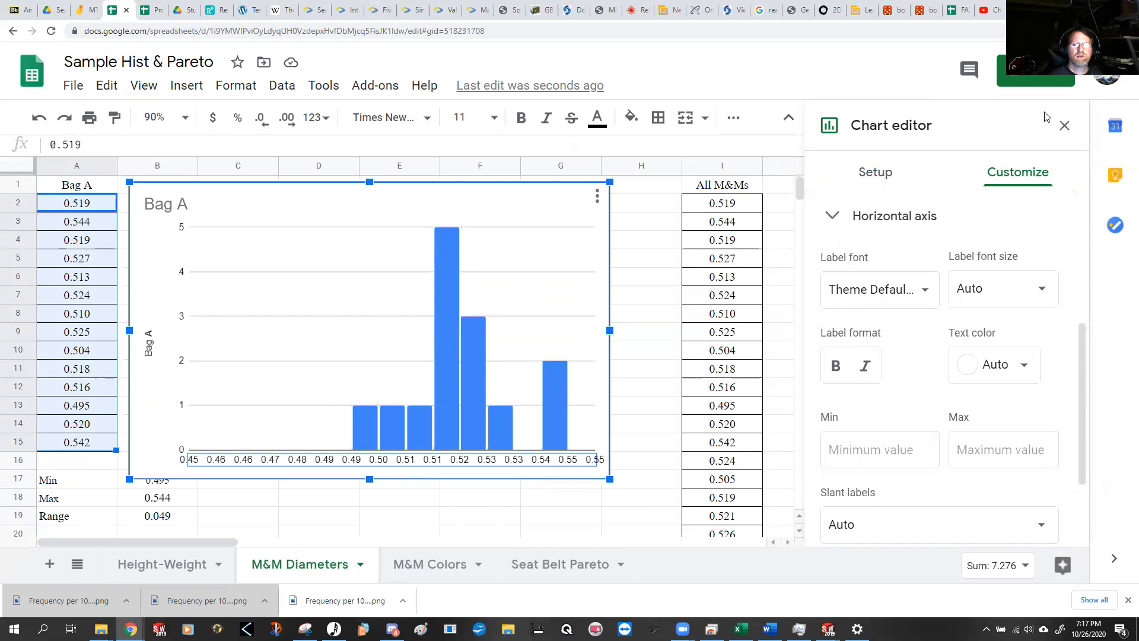
Step: Close the chart editor and shrink the Bag A histogram slightly from its upper-left corner
{"action": "left_click", "coordinate": [1064, 125]}
{"action": "scroll", "coordinate": [664, 327], "scroll_direction": "down", "scroll_amount": 2}
{"action": "scroll", "coordinate": [664, 327], "scroll_direction": "up", "scroll_amount": 2}
{"action": "left_click", "coordinate": [201, 204]}
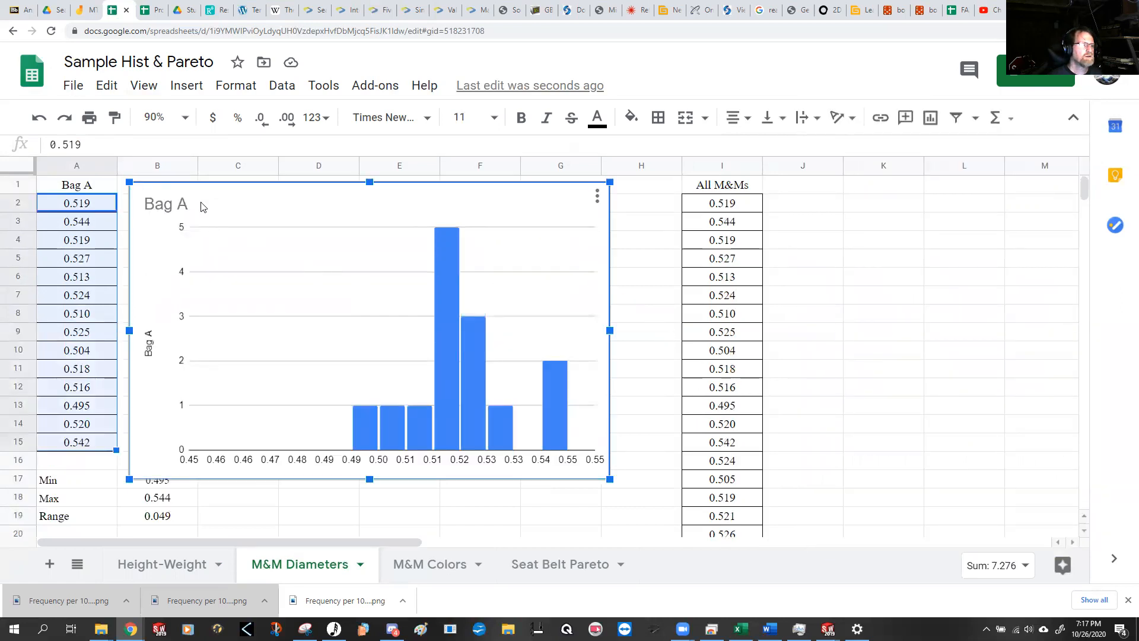
{"action": "left_click_drag", "start_coordinate": [128, 182], "coordinate": [182, 214]}
{"action": "left_click_drag", "start_coordinate": [300, 240], "coordinate": [194, 199]}
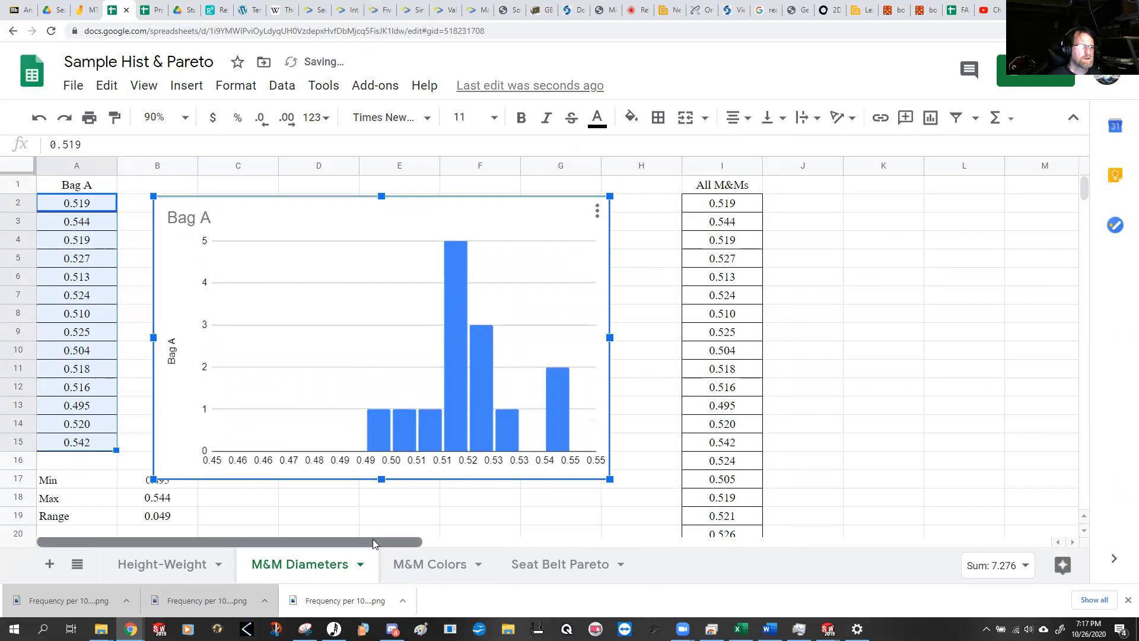
Step: Compute the smallest diameter of the All M&Ms column in G18 with =min(I2:I117)
{"action": "left_click", "coordinate": [865, 343]}
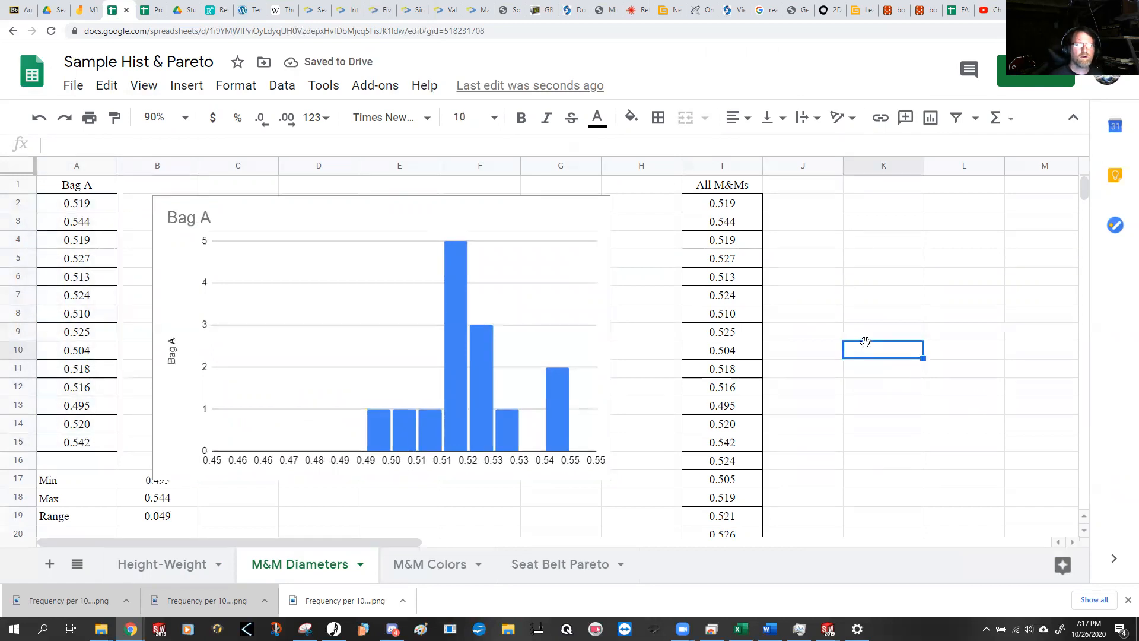
{"action": "key", "text": "Right"}
{"action": "key", "text": "Right"}
{"action": "key", "text": "Right"}
{"action": "key", "text": "Right"}
{"action": "key", "text": "Right"}
{"action": "key", "text": "Right"}
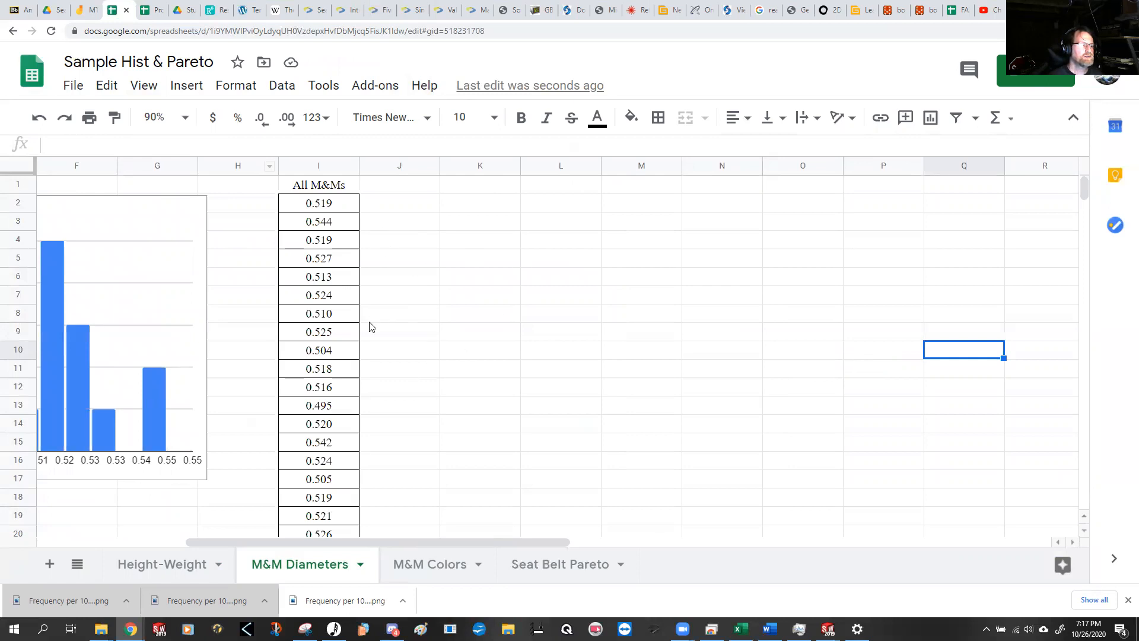
{"action": "scroll", "coordinate": [238, 460], "scroll_direction": "down", "scroll_amount": 3}
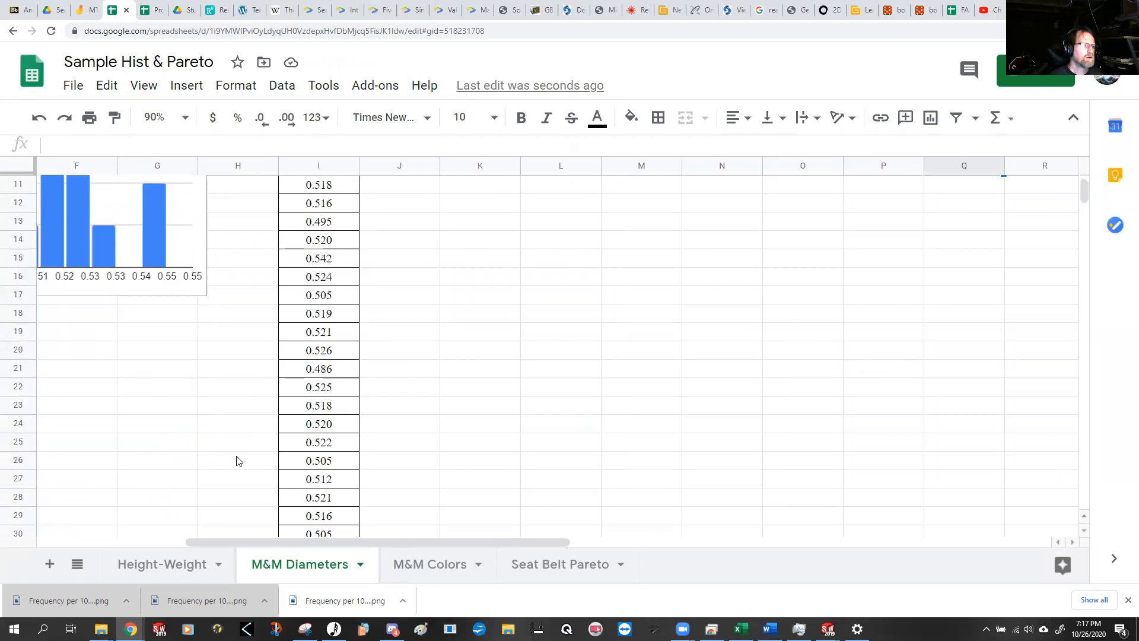
{"action": "left_click", "coordinate": [179, 319]}
{"action": "type", "text": "=min("}
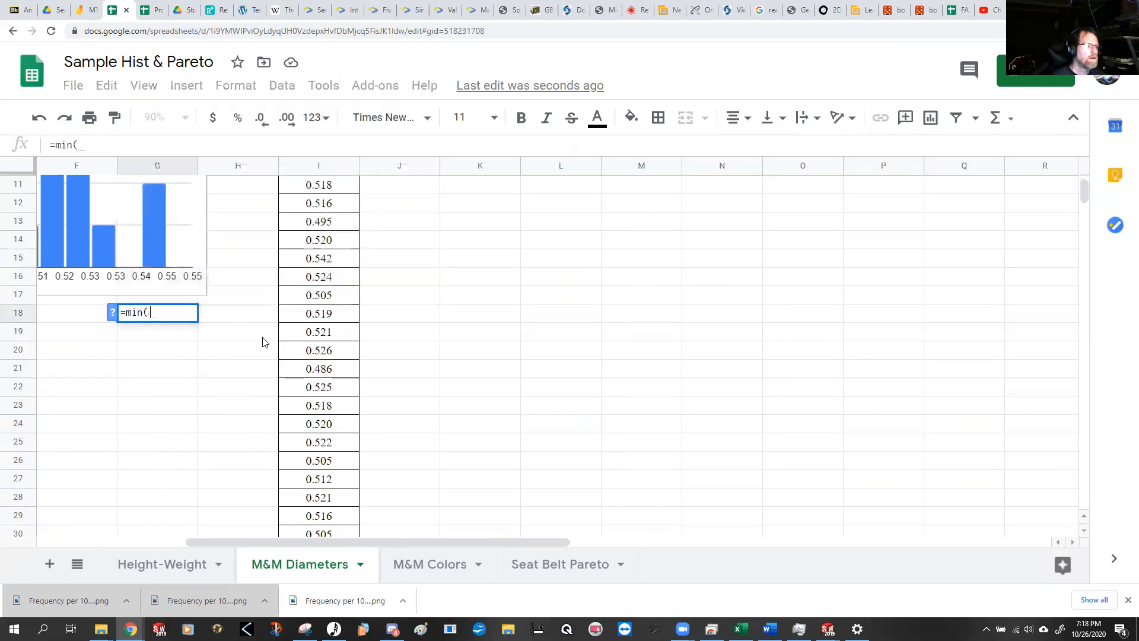
{"action": "scroll", "coordinate": [437, 387], "scroll_direction": "up", "scroll_amount": 3}
{"action": "left_click_drag", "start_coordinate": [329, 208], "coordinate": [312, 448]}
{"action": "type", "text": ")"}
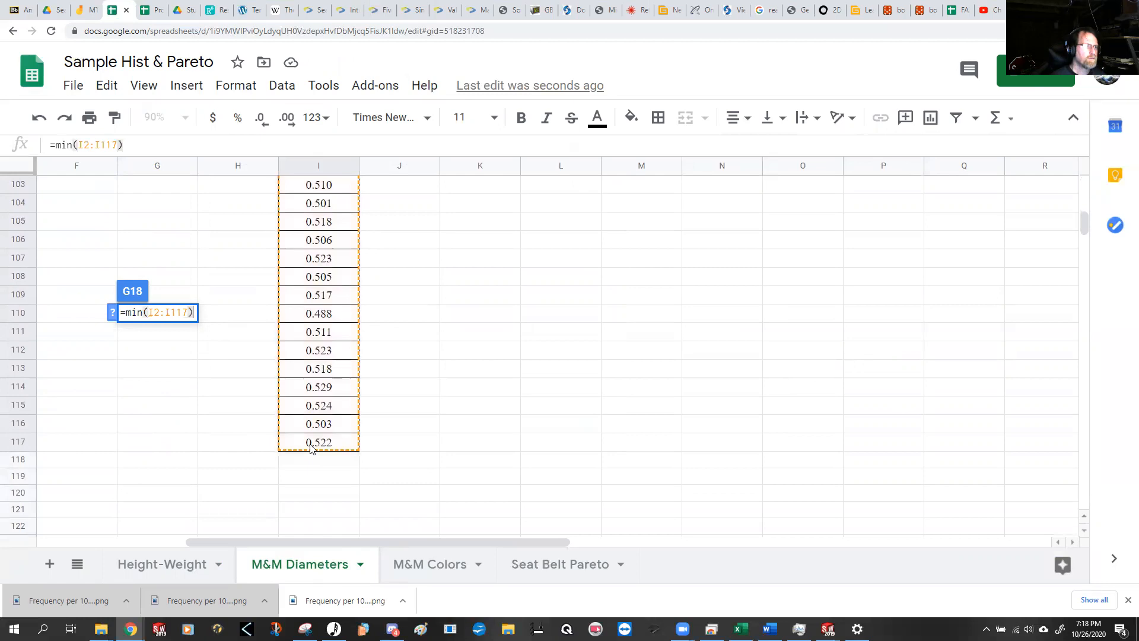
{"action": "key", "text": "Return"}
Step: Compute the largest diameter of the All M&Ms column in G19 with =max(I2:I117)
{"action": "scroll", "coordinate": [315, 368], "scroll_direction": "up", "scroll_amount": 6}
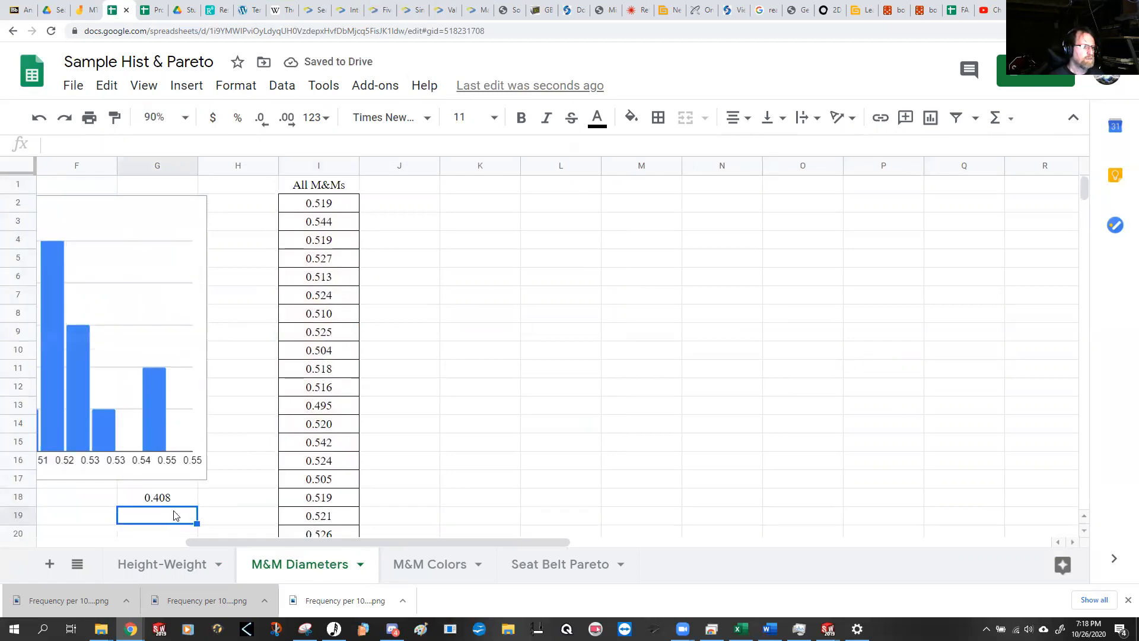
{"action": "type", "text": "=max("}
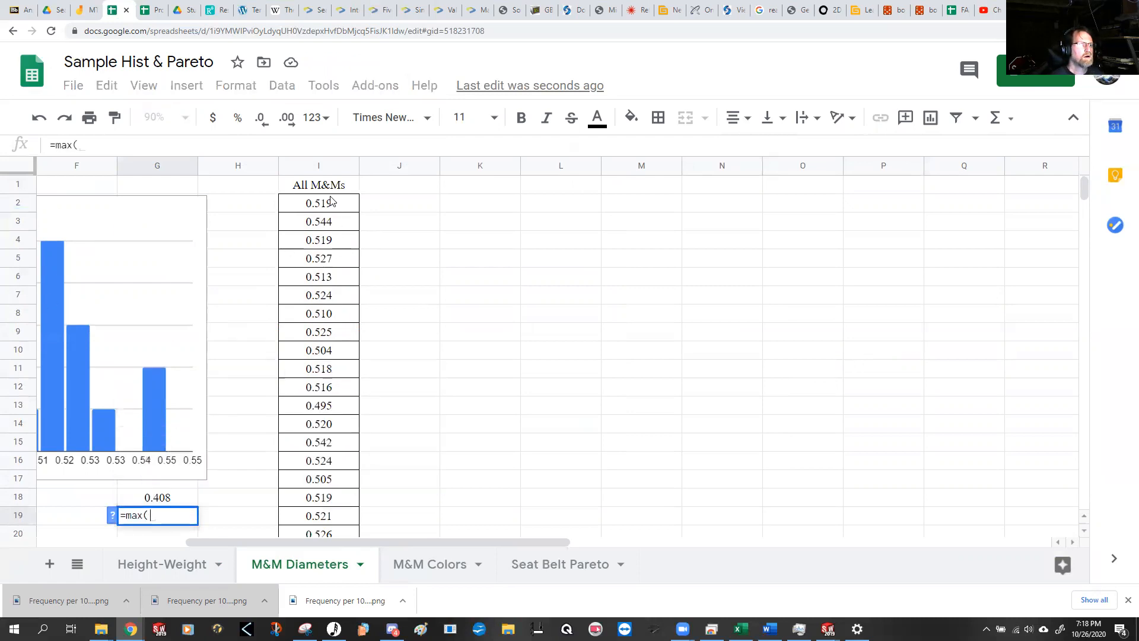
{"action": "left_click_drag", "start_coordinate": [333, 203], "coordinate": [335, 386]}
{"action": "left_click_drag", "start_coordinate": [346, 528], "coordinate": [331, 468]}
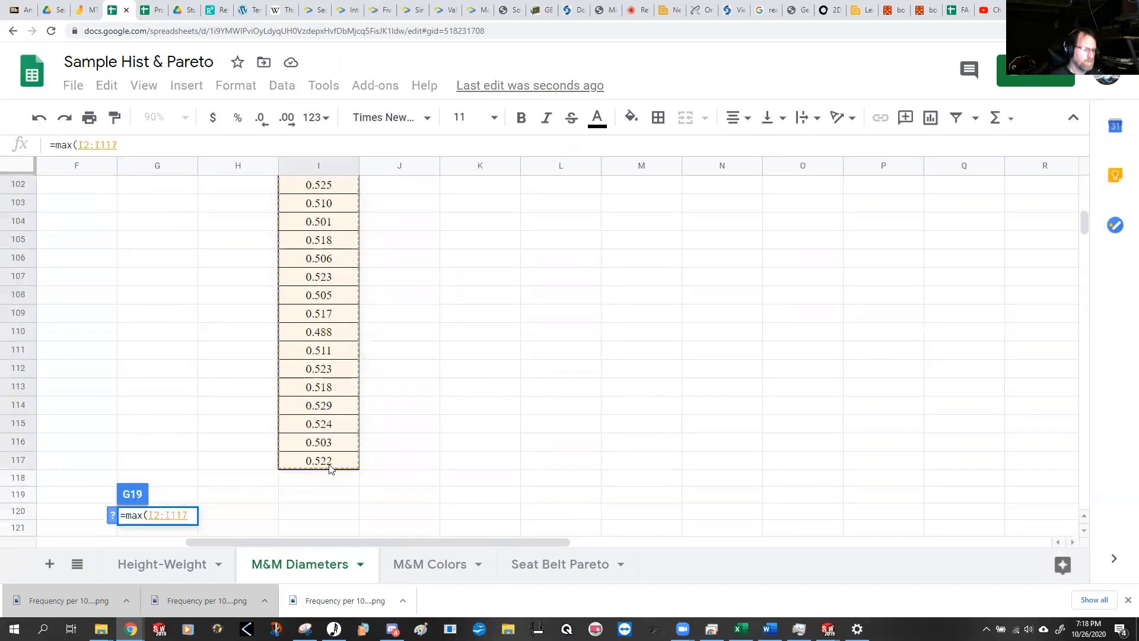
{"action": "key", "text": "Return"}
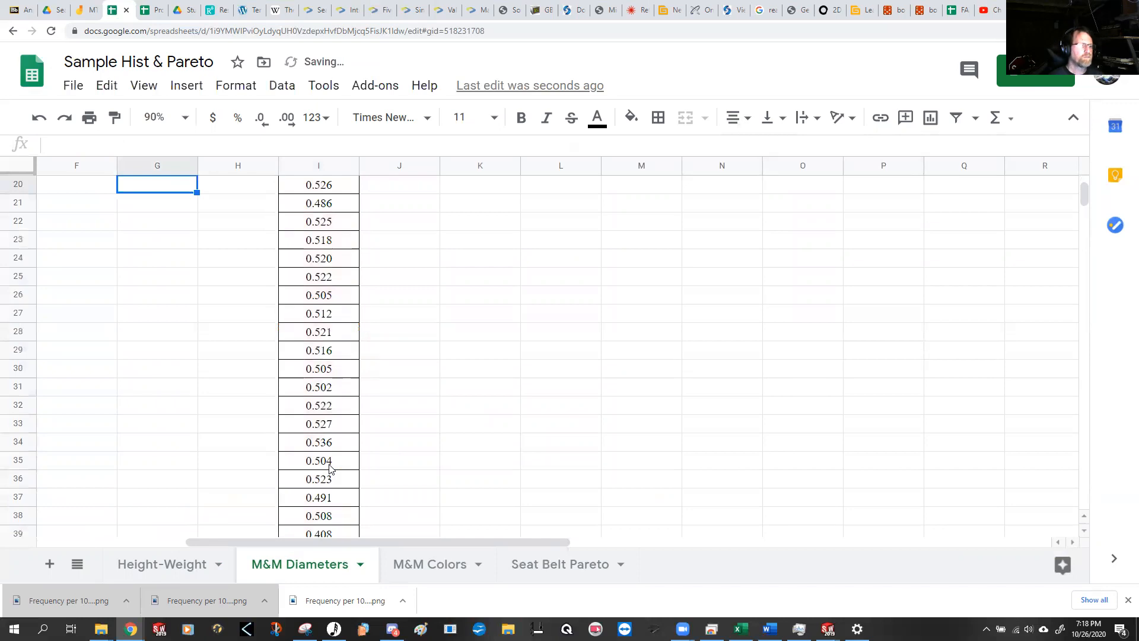
Step: Compute the range of all M&M diameters in G20 with =G19-G18
{"action": "scroll", "coordinate": [335, 356], "scroll_direction": "up", "scroll_amount": 6}
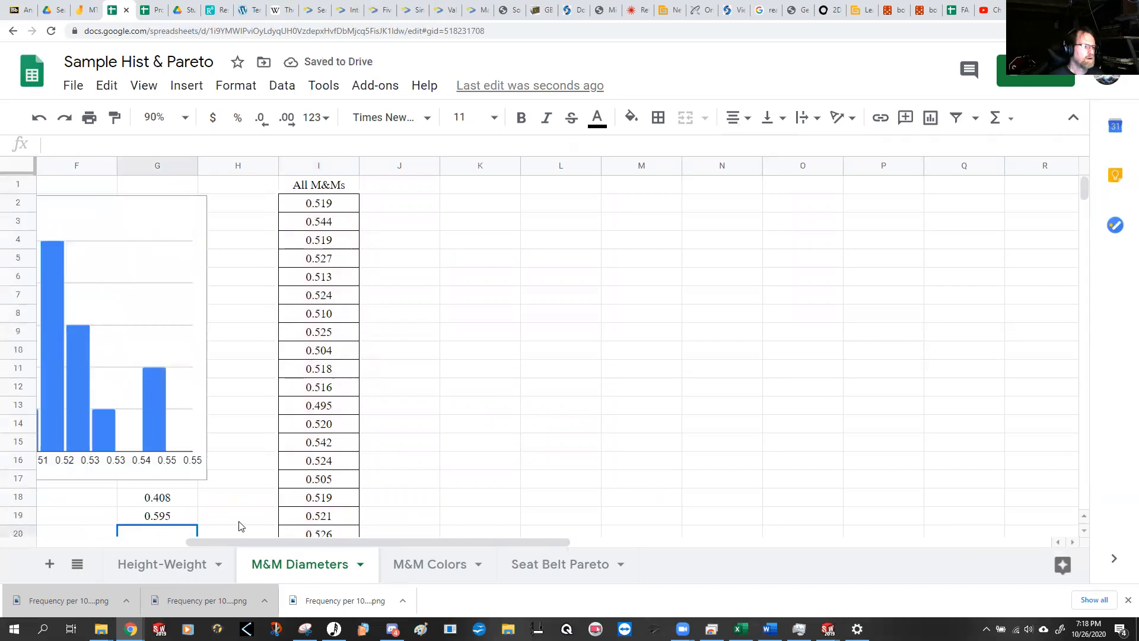
{"action": "type", "text": "="}
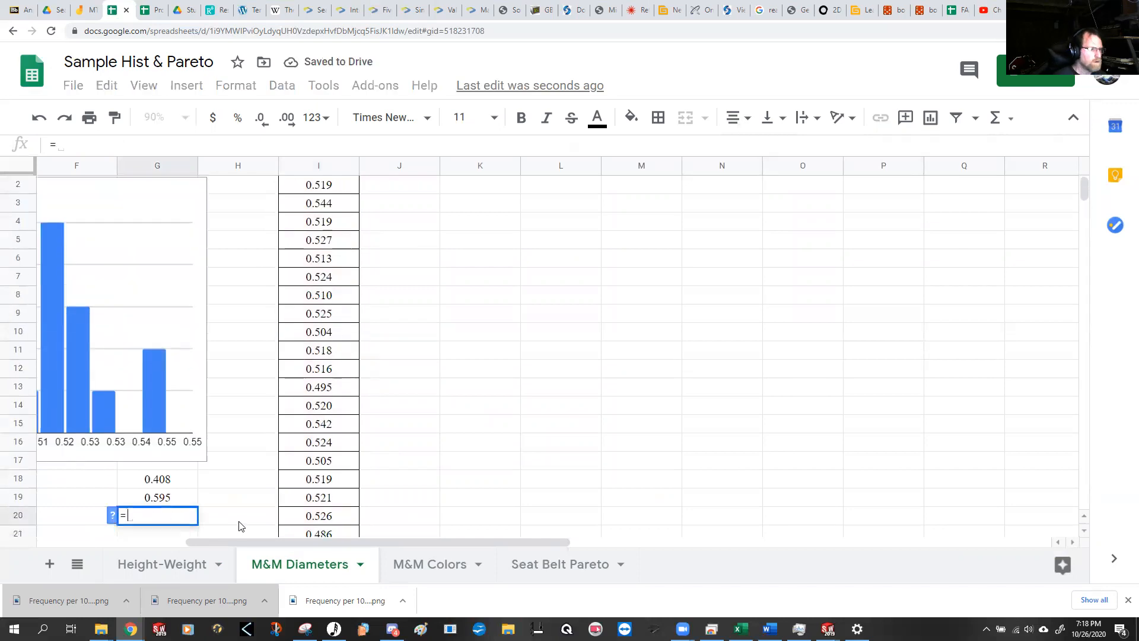
{"action": "key", "text": "Up"}
{"action": "type", "text": "-"}
{"action": "key", "text": "Up"}
{"action": "key", "text": "Up"}
{"action": "key", "text": "Return"}
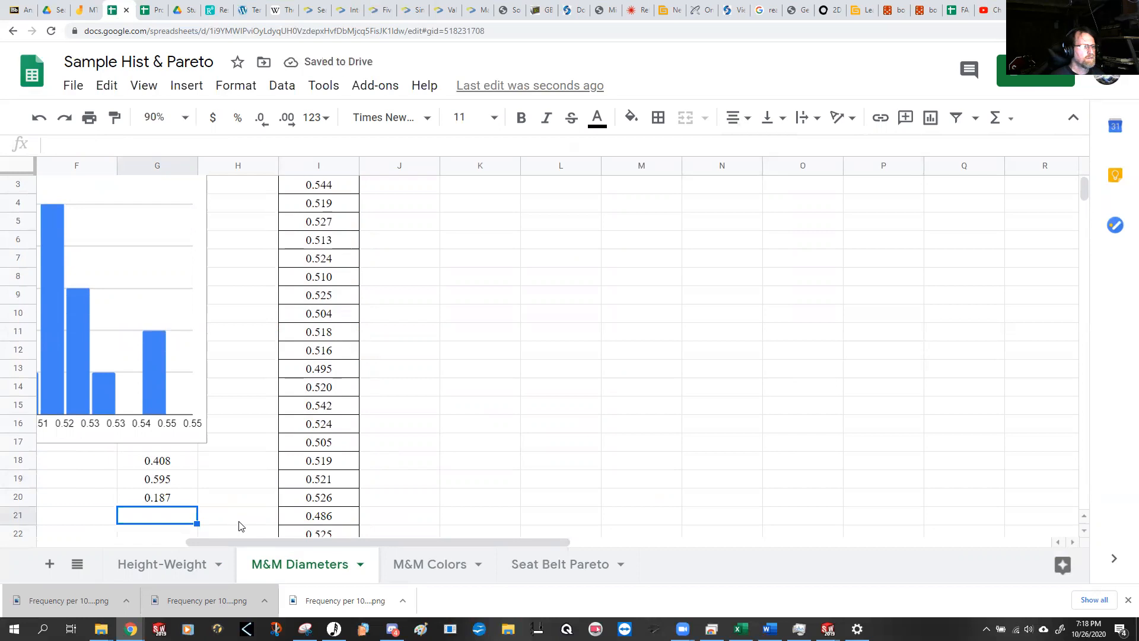
Step: Move the Bag A histogram up slightly so it clears the minimum value in B17
{"action": "key", "text": "Up"}
{"action": "key", "text": "Up"}
{"action": "key", "text": "Up"}
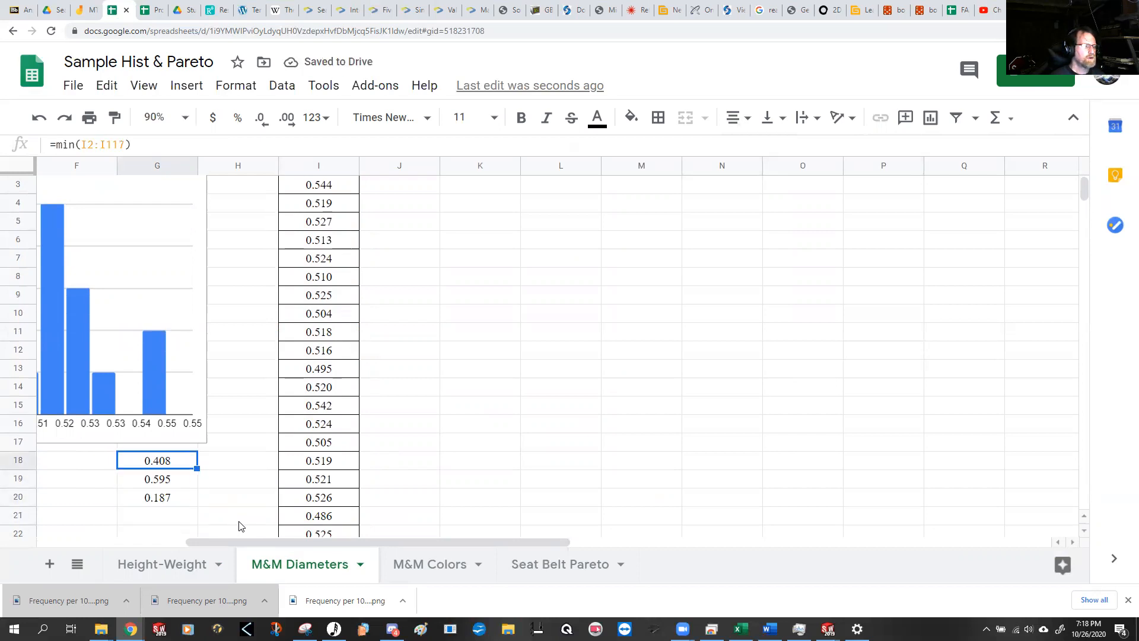
{"action": "key", "text": "Left"}
{"action": "key", "text": "Left"}
{"action": "key", "text": "Left"}
{"action": "key", "text": "Left"}
{"action": "key", "text": "Left"}
{"action": "key", "text": "Left"}
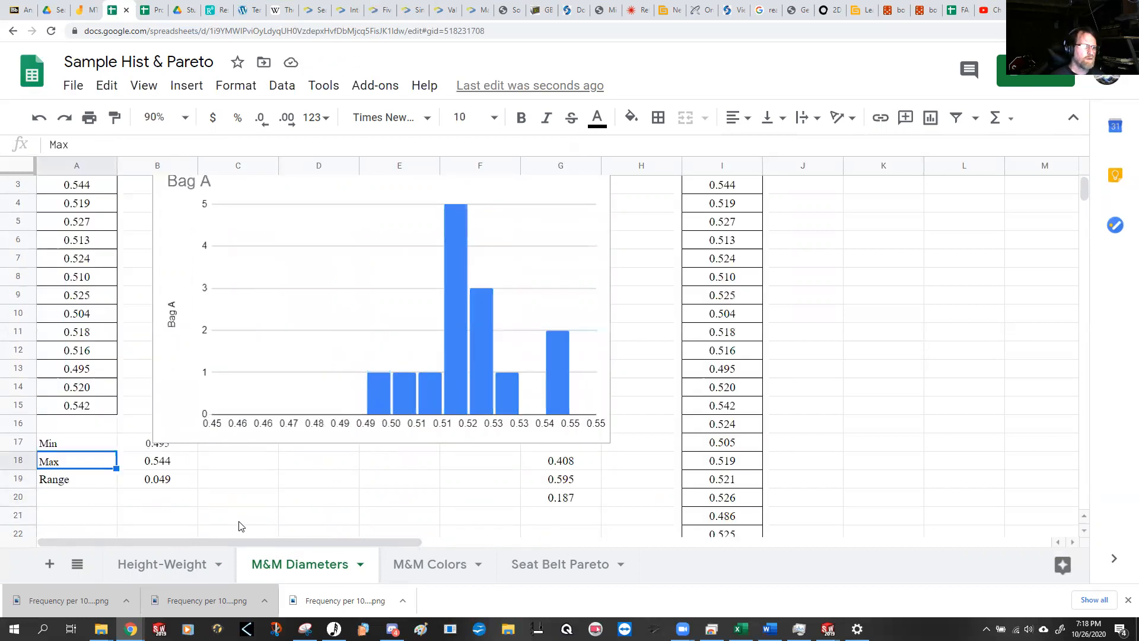
{"action": "left_click", "coordinate": [343, 422]}
{"action": "left_click_drag", "start_coordinate": [344, 422], "coordinate": [345, 405]}
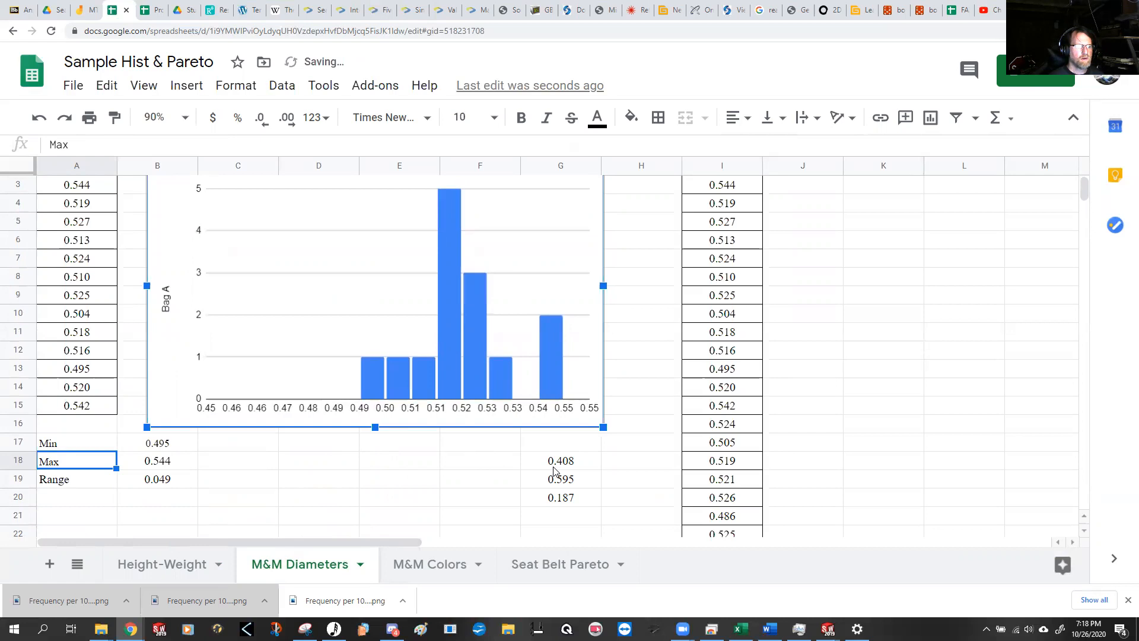
Step: Move the All M&Ms minimum, maximum and range from G18:G20 to G17:G19, aligned with the Min, Max and Range labels
{"action": "left_click_drag", "start_coordinate": [550, 468], "coordinate": [558, 503]}
{"action": "key", "text": "ctrl+x"}
{"action": "left_click", "coordinate": [557, 445]}
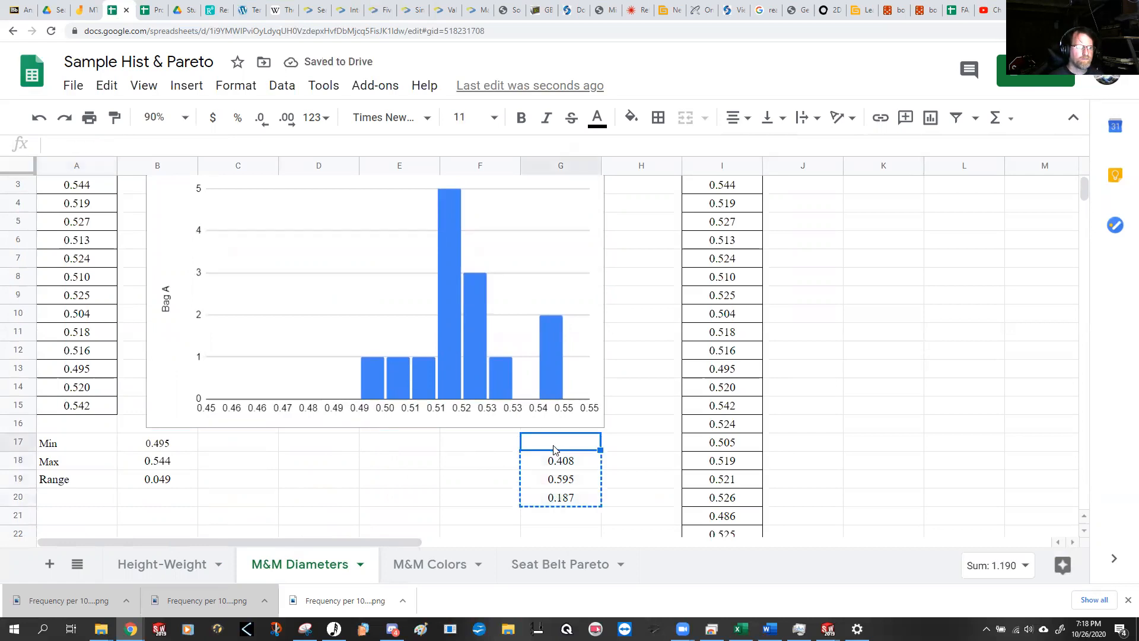
{"action": "key", "text": "ctrl+v"}
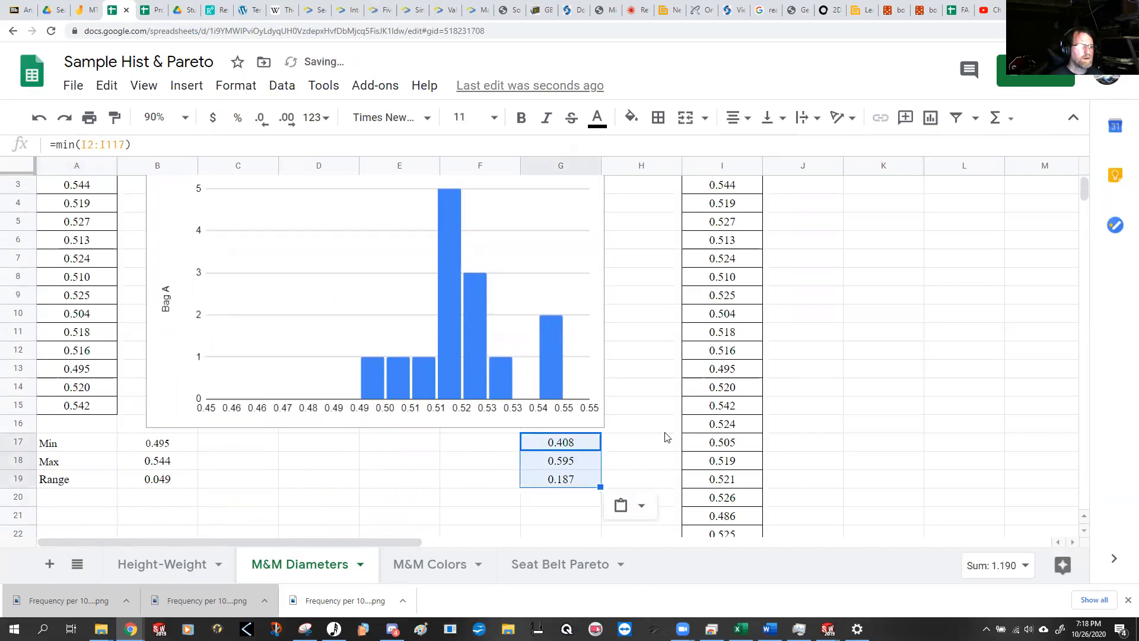
Step: Check the minimum, maximum and range formulas for all M&Ms in G17:G19
{"action": "left_click", "coordinate": [582, 445]}
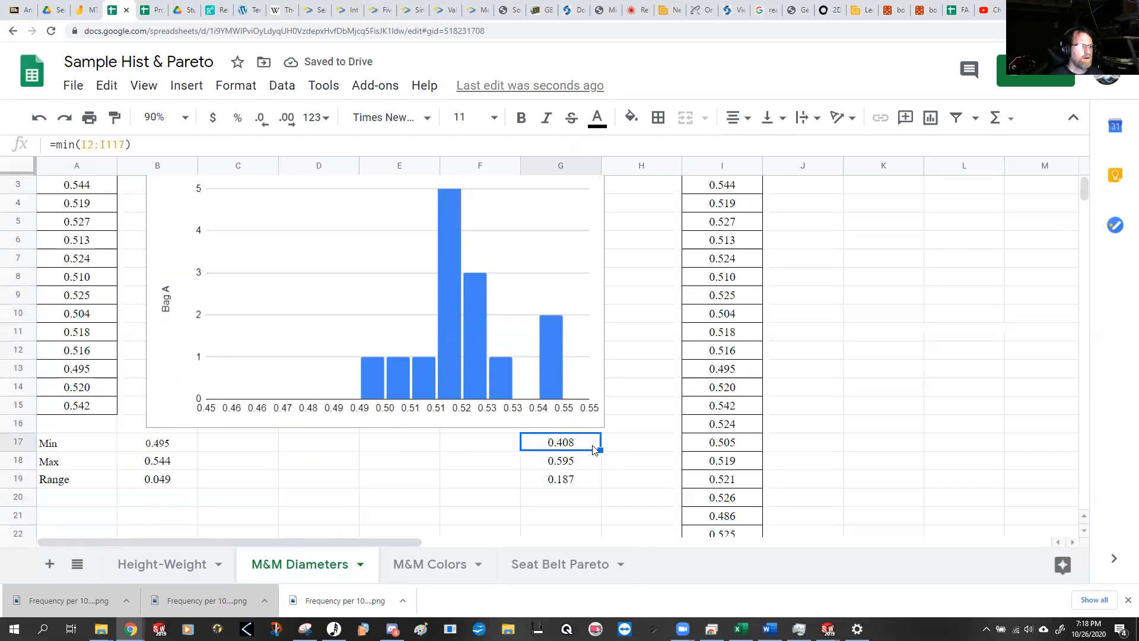
{"action": "left_click", "coordinate": [575, 483]}
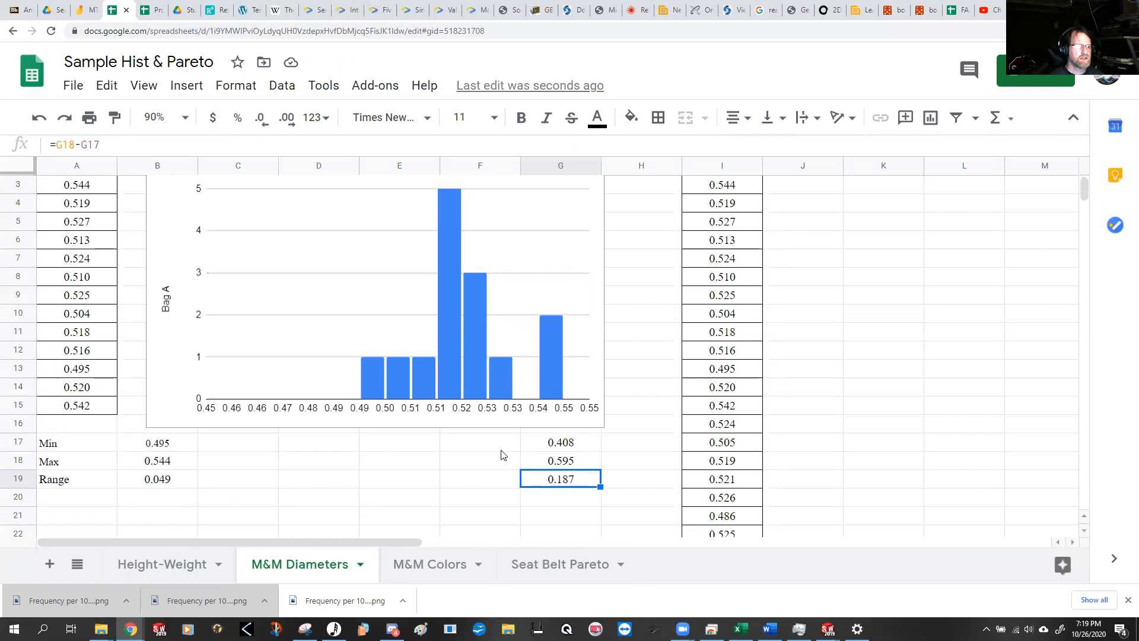
{"action": "left_click", "coordinate": [559, 460]}
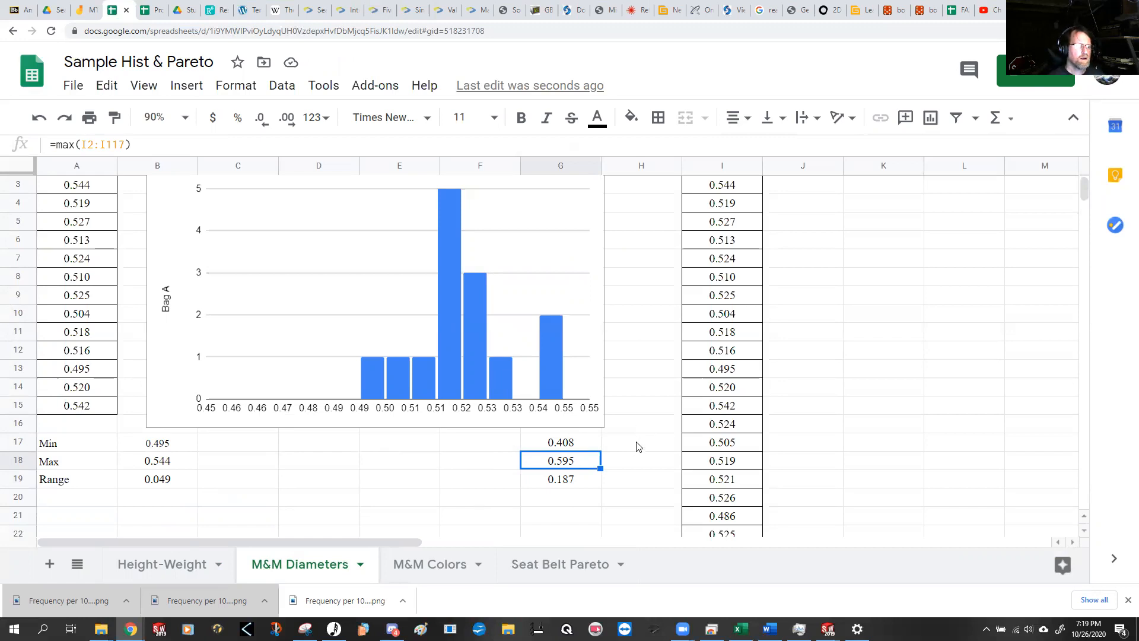
{"action": "scroll", "coordinate": [643, 478], "scroll_direction": "up", "scroll_amount": 1}
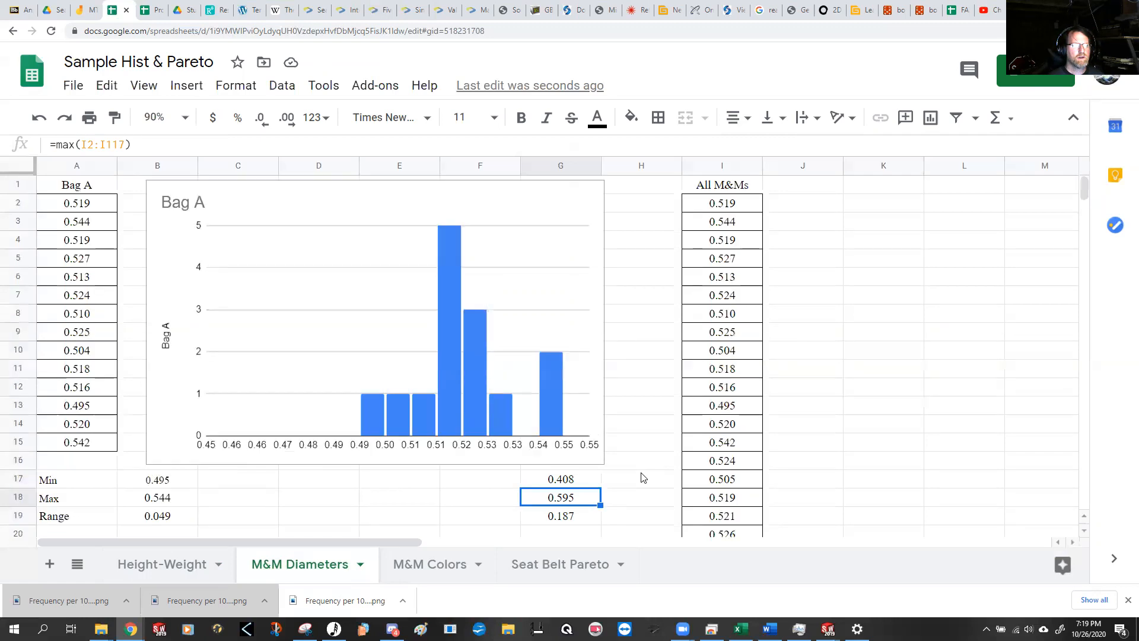
Step: Insert a histogram of all M&M diameters from the range I2:I117
{"action": "left_click_drag", "start_coordinate": [736, 204], "coordinate": [719, 178]}
{"action": "scroll", "coordinate": [742, 340], "scroll_direction": "up", "scroll_amount": 9}
{"action": "scroll", "coordinate": [741, 340], "scroll_direction": "up", "scroll_amount": 2}
{"action": "left_click", "coordinate": [931, 118]}
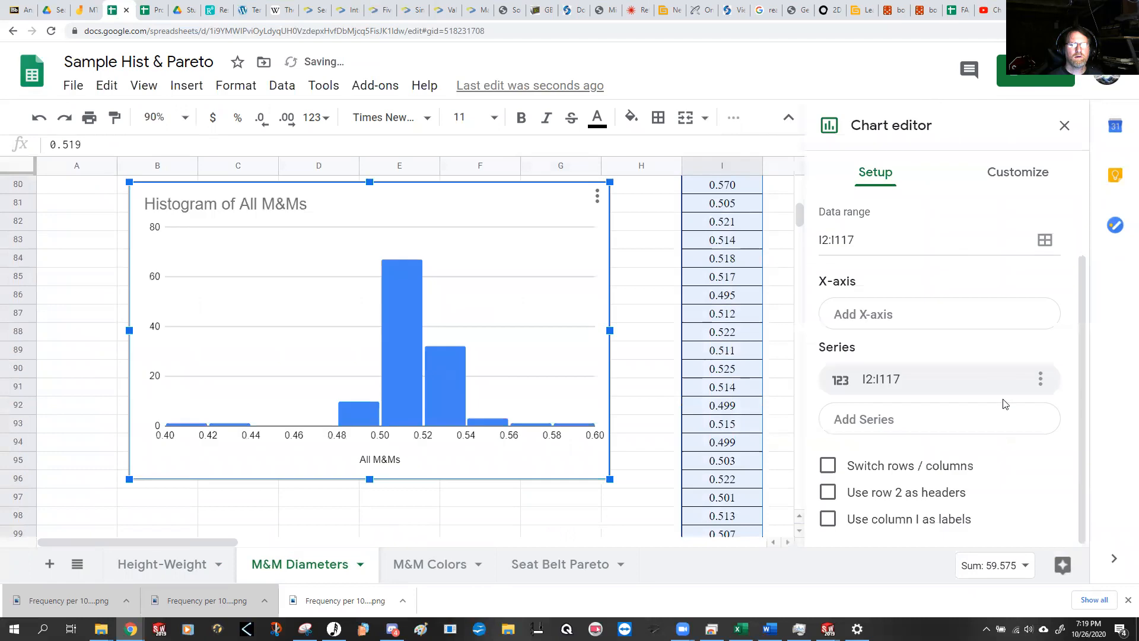
{"action": "scroll", "coordinate": [781, 368], "scroll_direction": "down", "scroll_amount": 5}
{"action": "scroll", "coordinate": [781, 368], "scroll_direction": "up", "scroll_amount": 5}
{"action": "scroll", "coordinate": [781, 367], "scroll_direction": "down", "scroll_amount": 1}
{"action": "scroll", "coordinate": [780, 365], "scroll_direction": "up", "scroll_amount": 2}
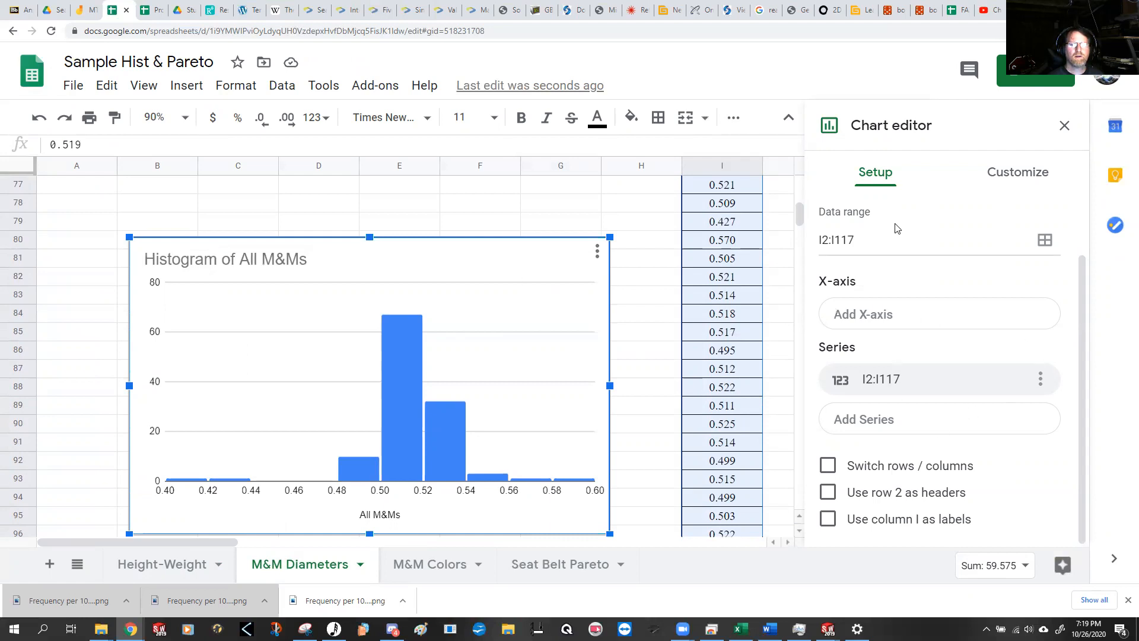
Step: Set the All M&Ms histogram's bucket size to 0.007
{"action": "left_click", "coordinate": [1013, 173]}
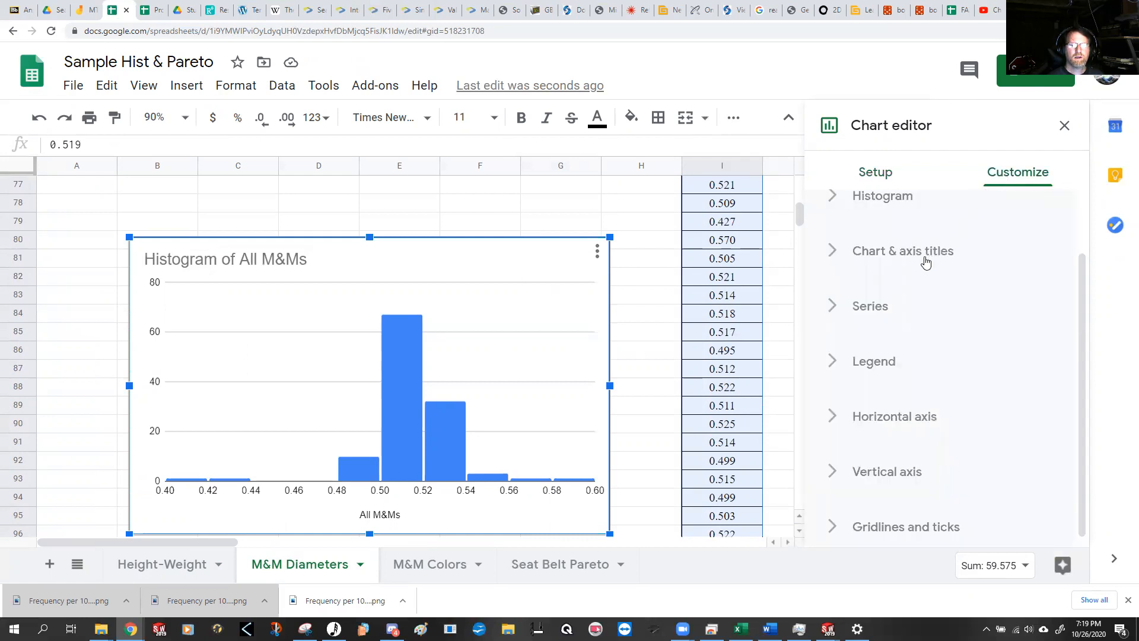
{"action": "left_click", "coordinate": [882, 197]}
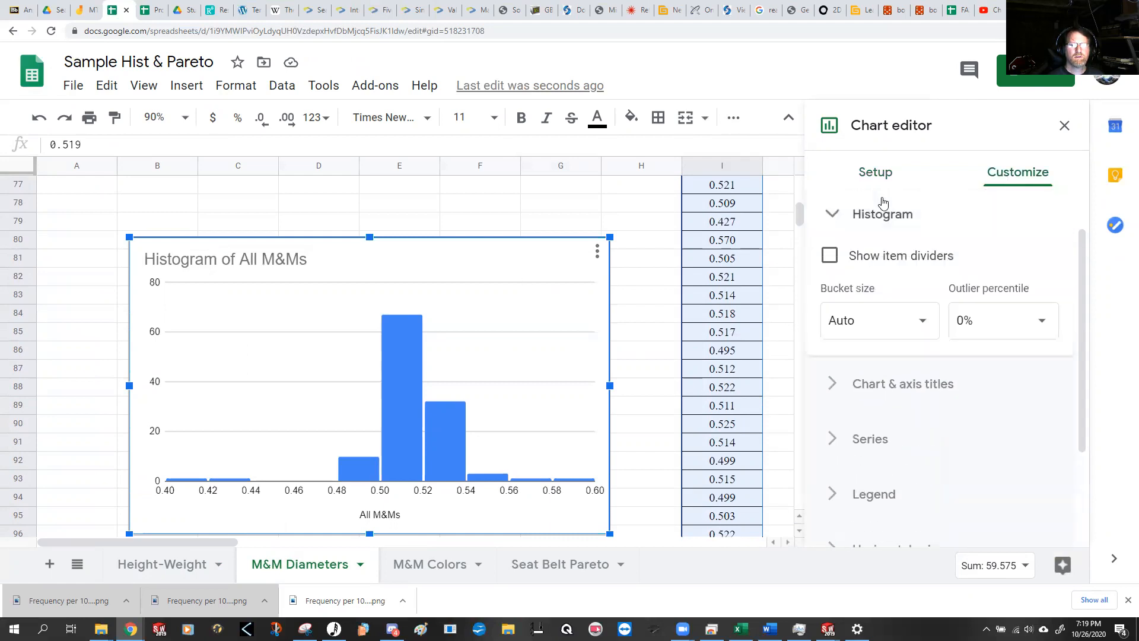
{"action": "left_click", "coordinate": [881, 319]}
{"action": "type", "text": ".007"}
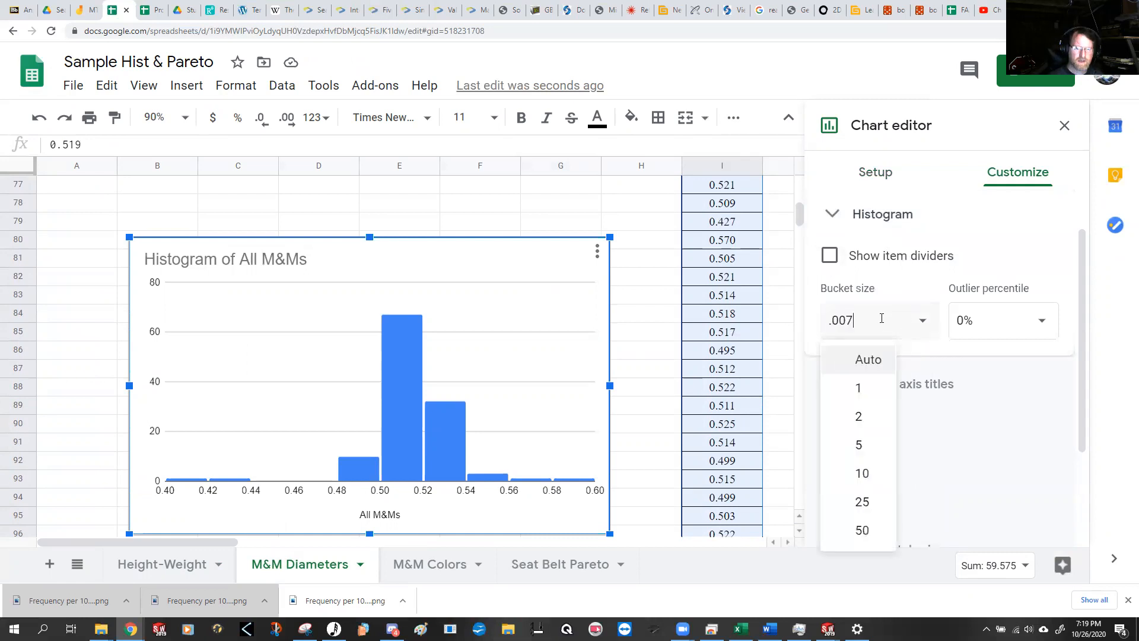
{"action": "key", "text": "Return"}
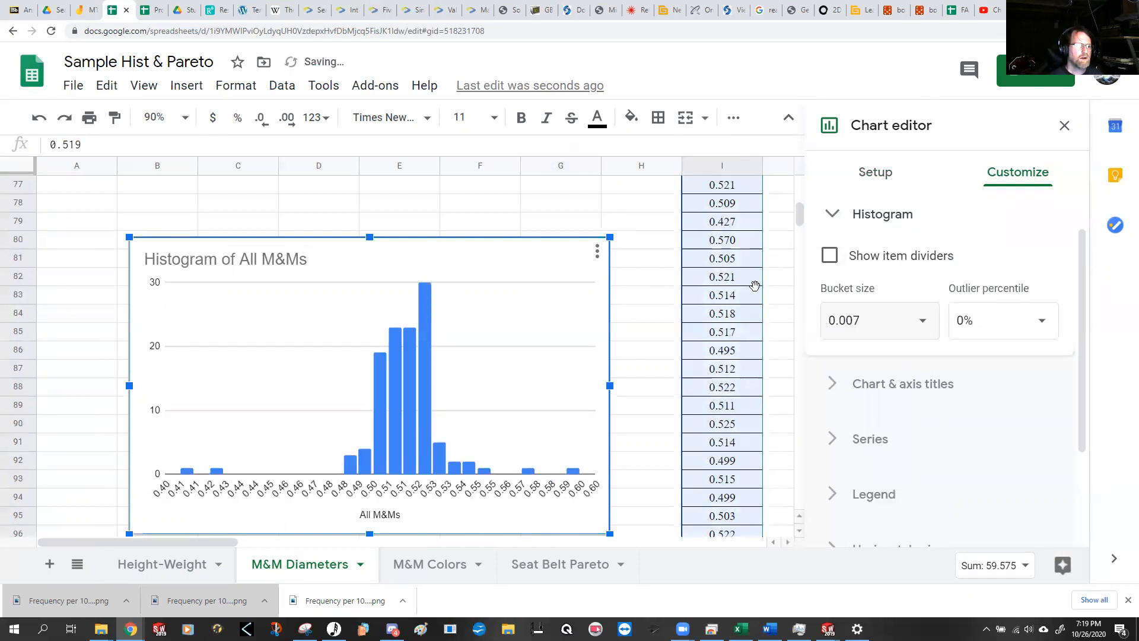
Step: Relocate the All M&Ms histogram to J1 by copying it, deleting the original near row 80 and pasting the copy
{"action": "left_click", "coordinate": [546, 308]}
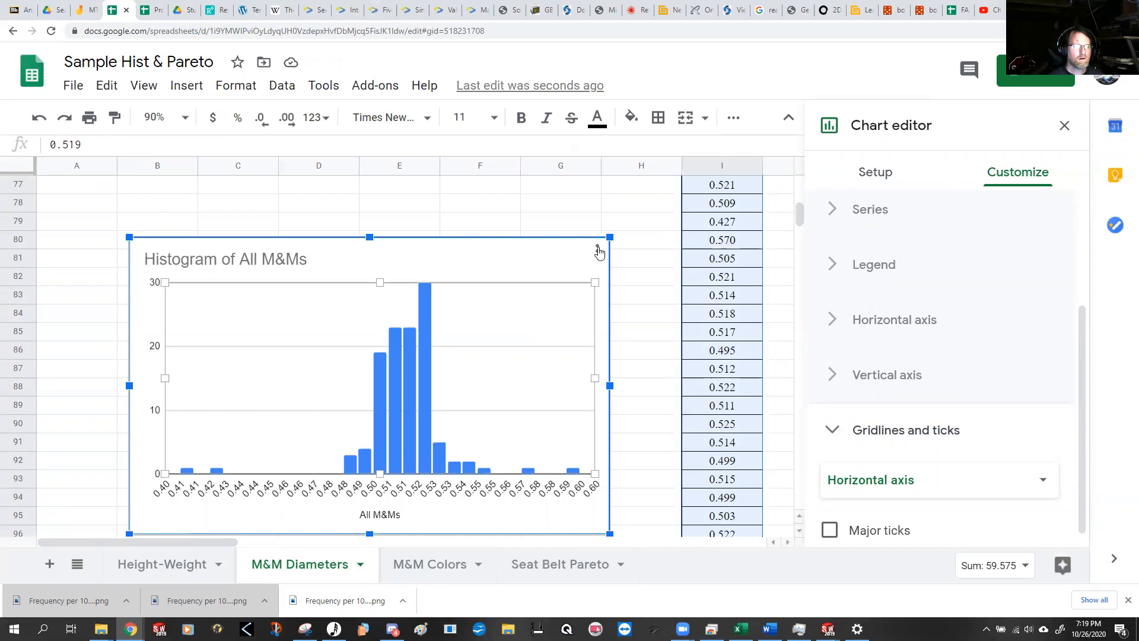
{"action": "left_click", "coordinate": [598, 252]}
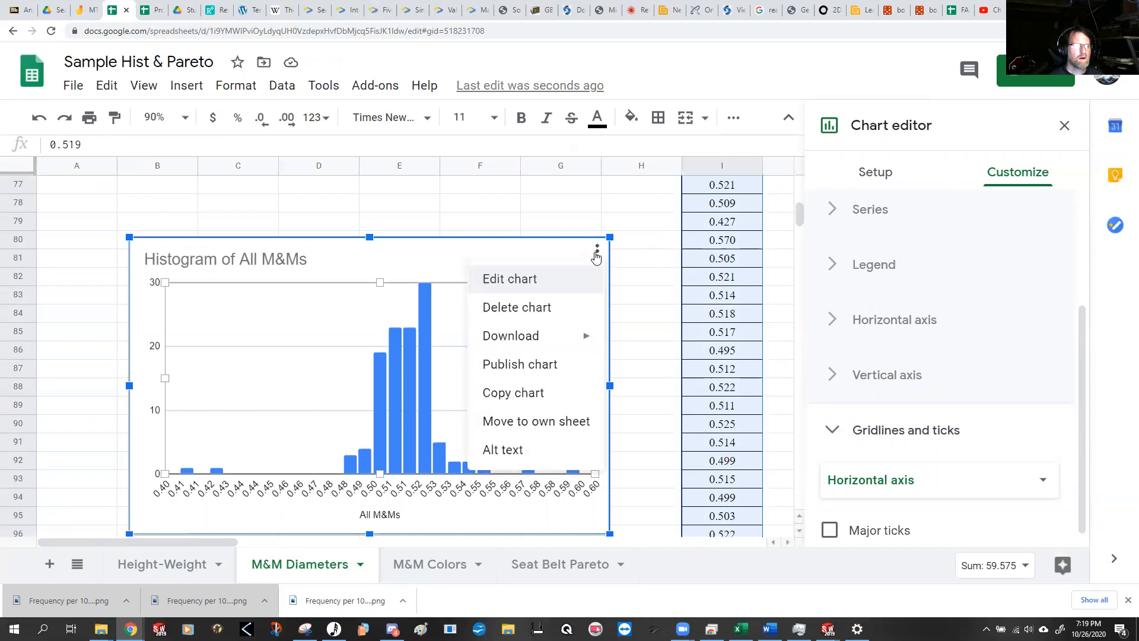
{"action": "left_click", "coordinate": [531, 392]}
{"action": "left_click", "coordinate": [599, 254]}
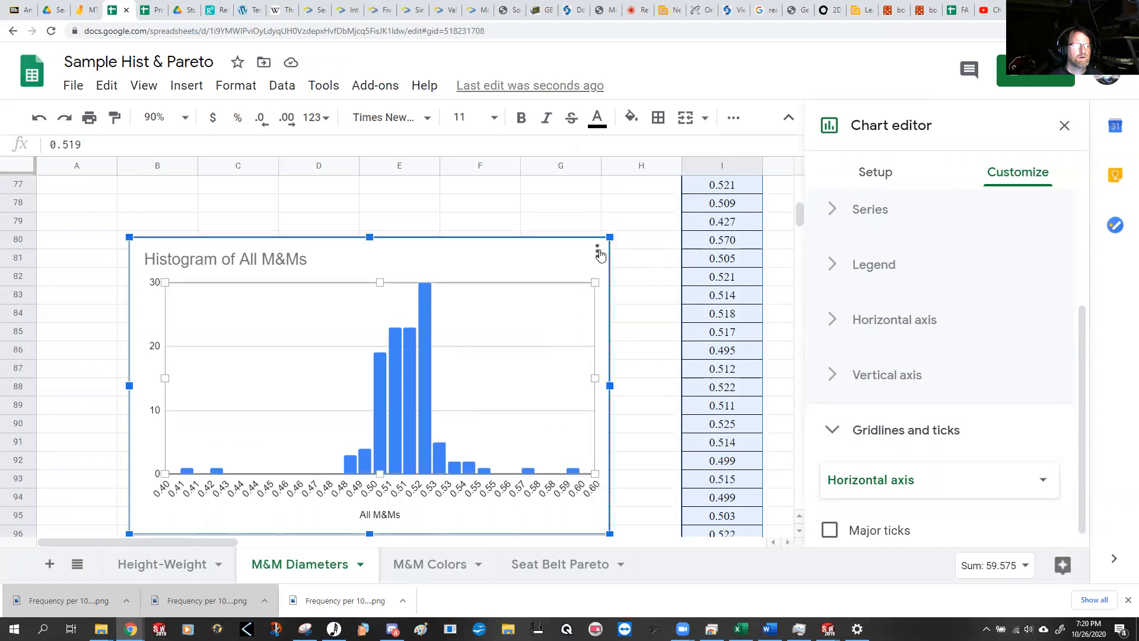
{"action": "left_click", "coordinate": [600, 249]}
{"action": "left_click", "coordinate": [567, 308]}
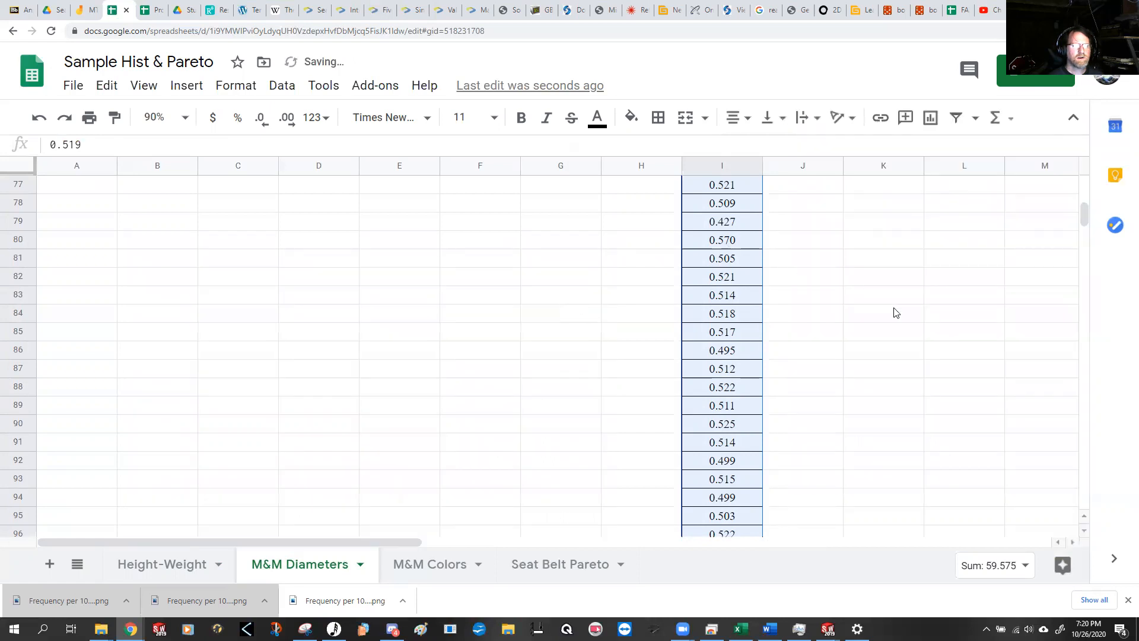
{"action": "left_click_drag", "start_coordinate": [1081, 217], "coordinate": [1037, 133]}
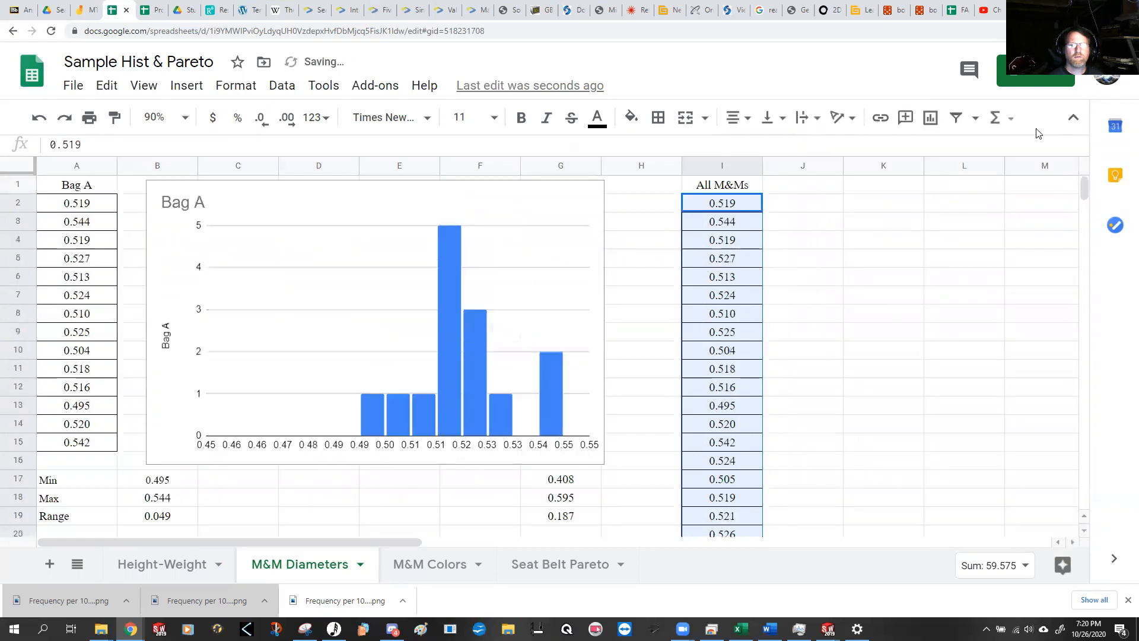
{"action": "left_click", "coordinate": [811, 189]}
{"action": "key", "text": "ctrl+v"}
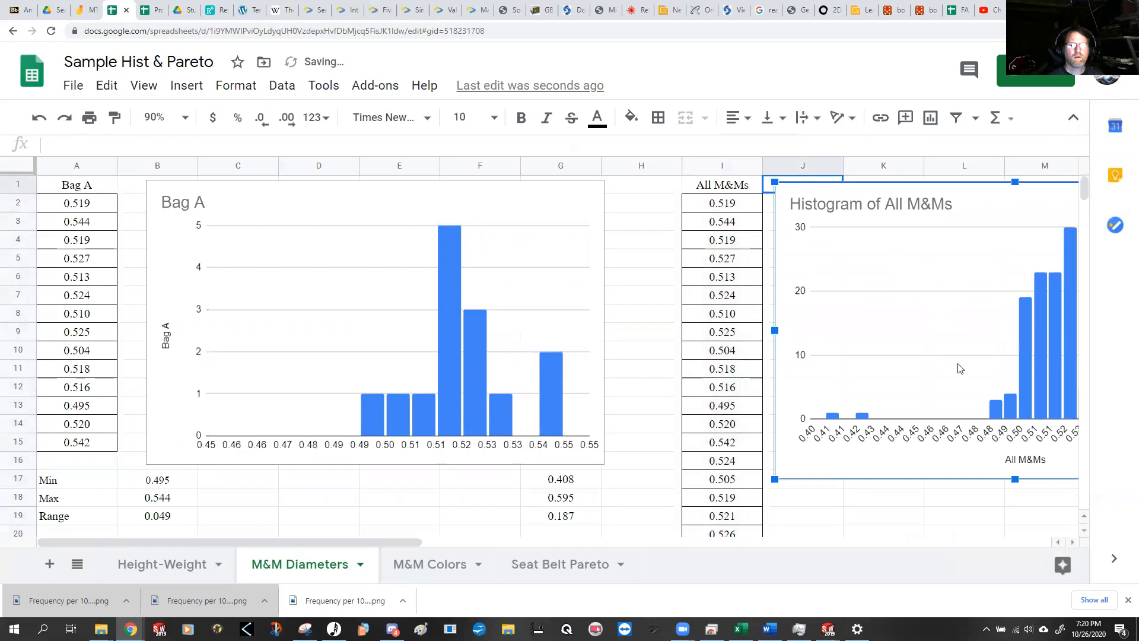
Step: Set the sheet zoom to 75% so both M&M diameter histograms fit side by side
{"action": "left_click", "coordinate": [186, 117]}
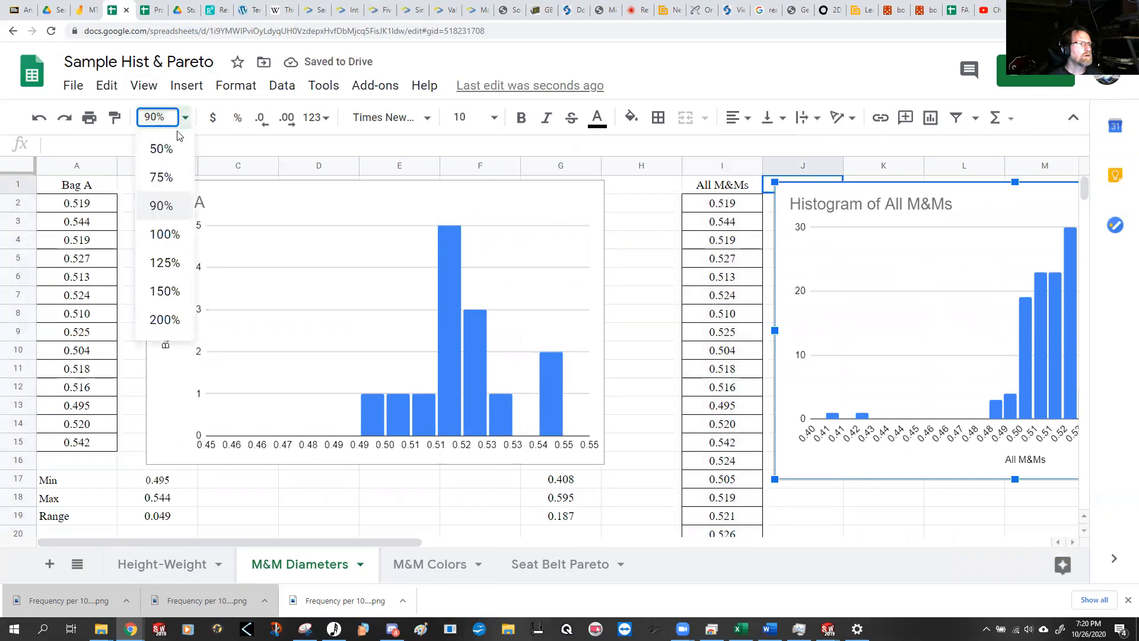
{"action": "left_click", "coordinate": [161, 176]}
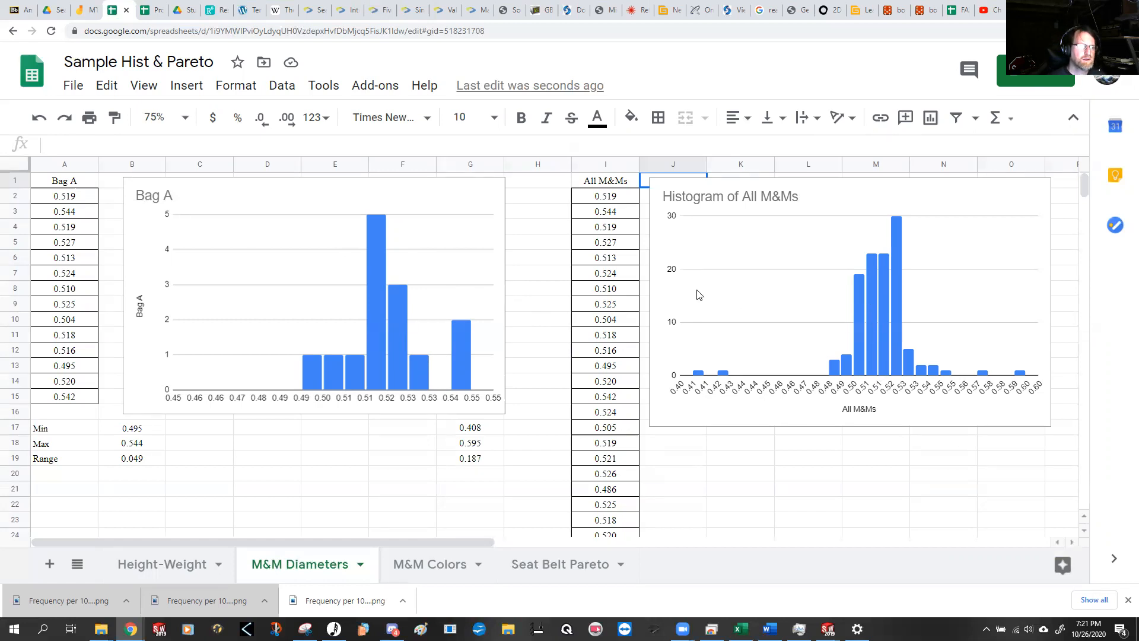
{"action": "left_click", "coordinate": [765, 463]}
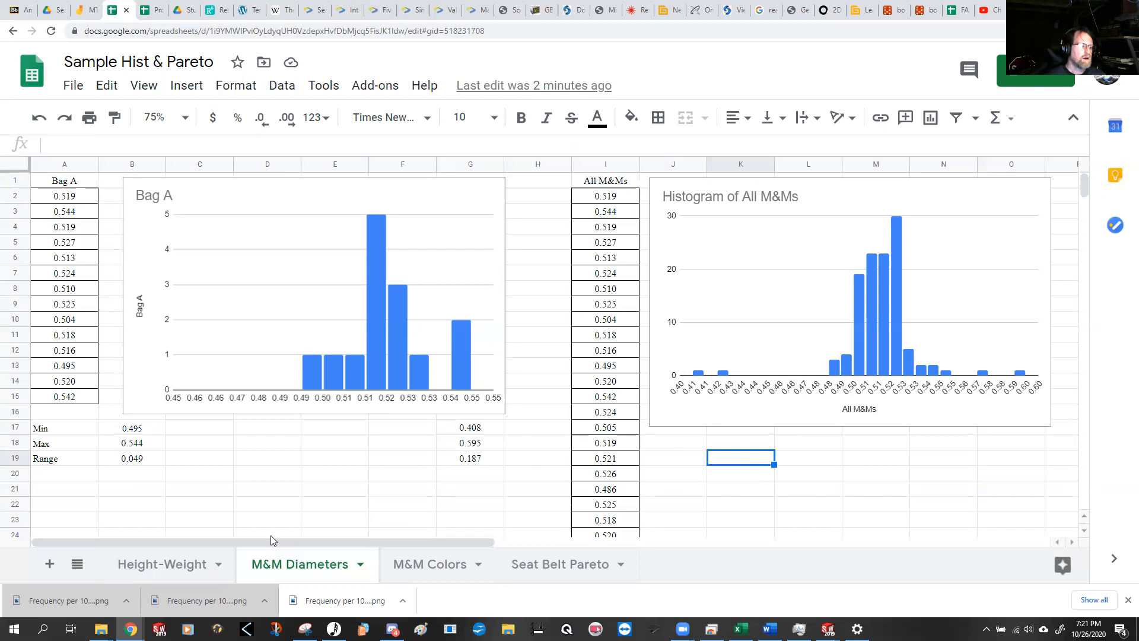
Step: Revisit the charts on the Height-Weight sheet and open the M&M Colors sheet
{"action": "left_click", "coordinate": [181, 564]}
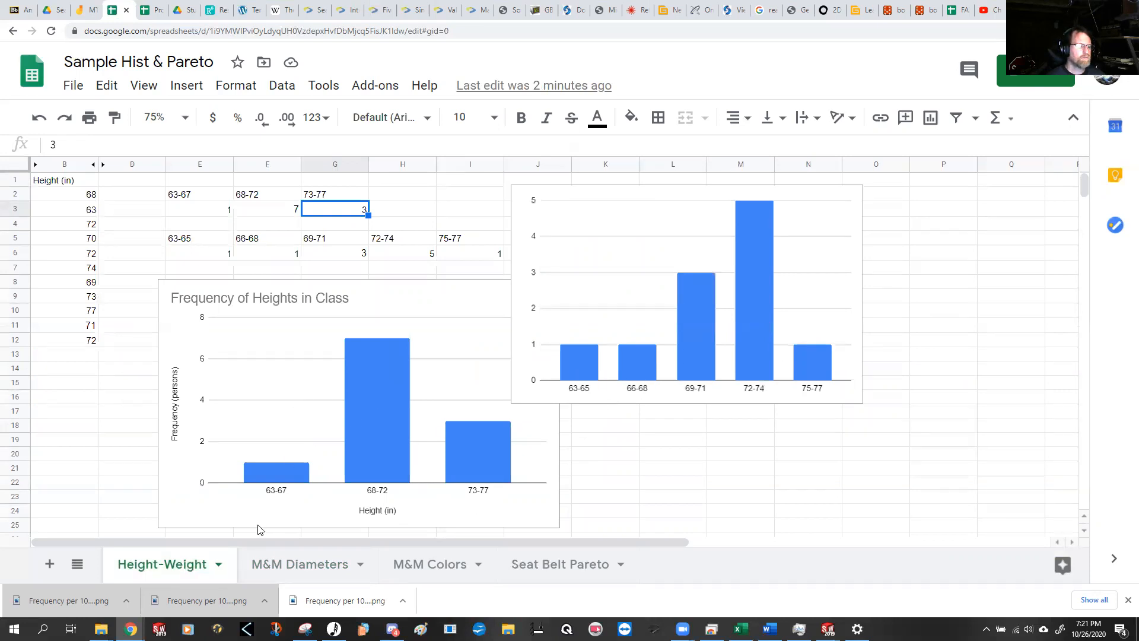
{"action": "left_click", "coordinate": [294, 564]}
{"action": "left_click", "coordinate": [438, 565]}
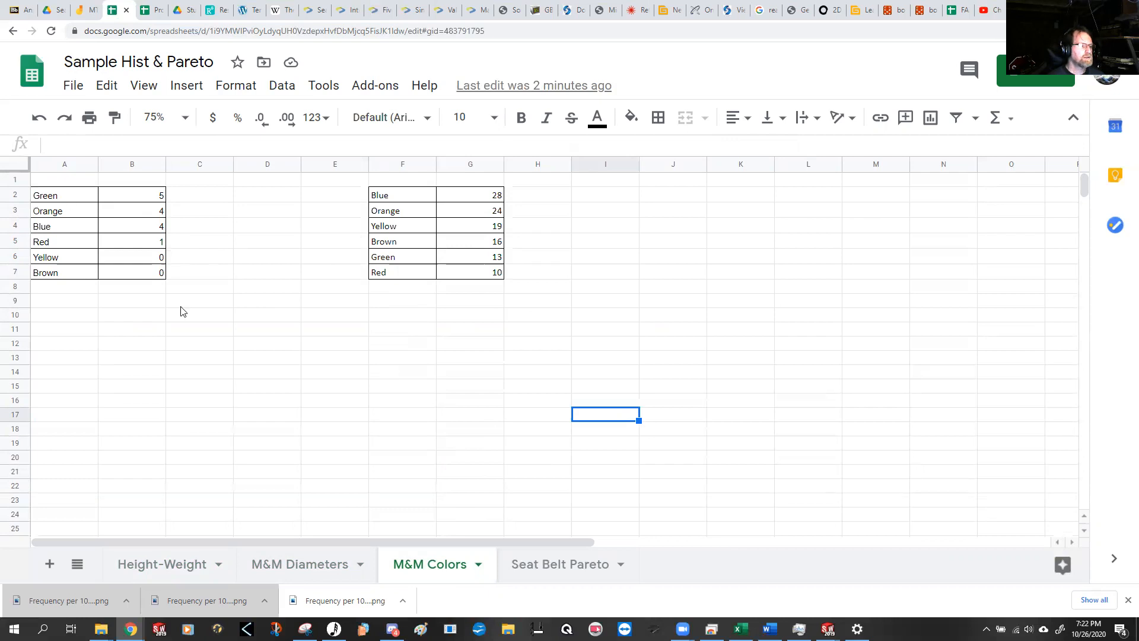
Step: Sort the color counts in A2:B7 alphabetically by column A, A → Z
{"action": "left_click_drag", "start_coordinate": [60, 200], "coordinate": [122, 274]}
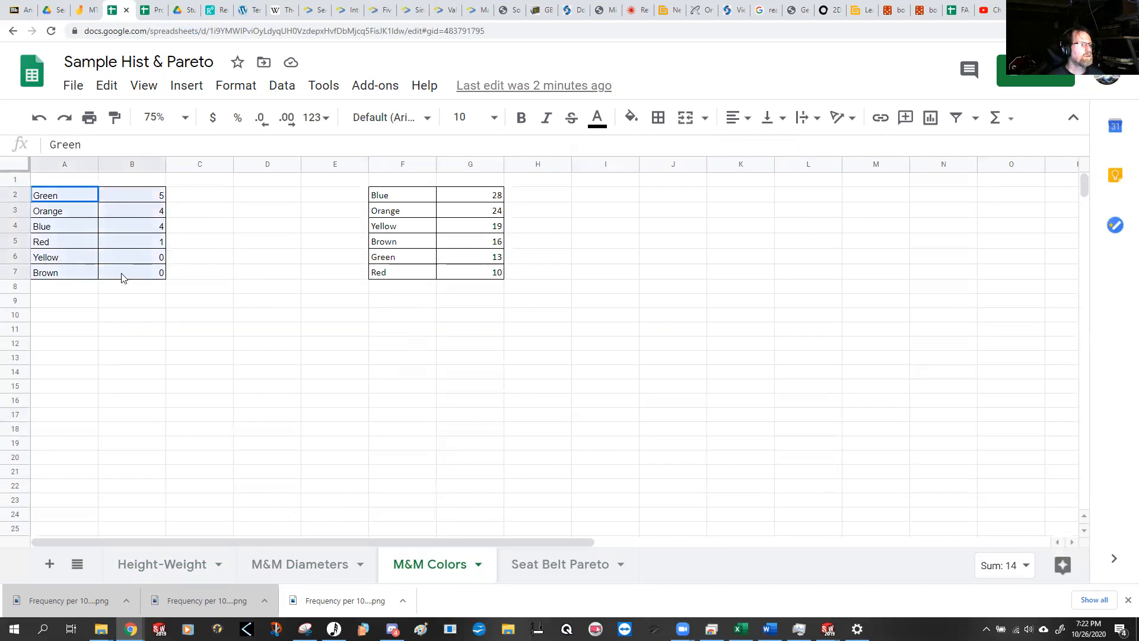
{"action": "left_click", "coordinate": [288, 87]}
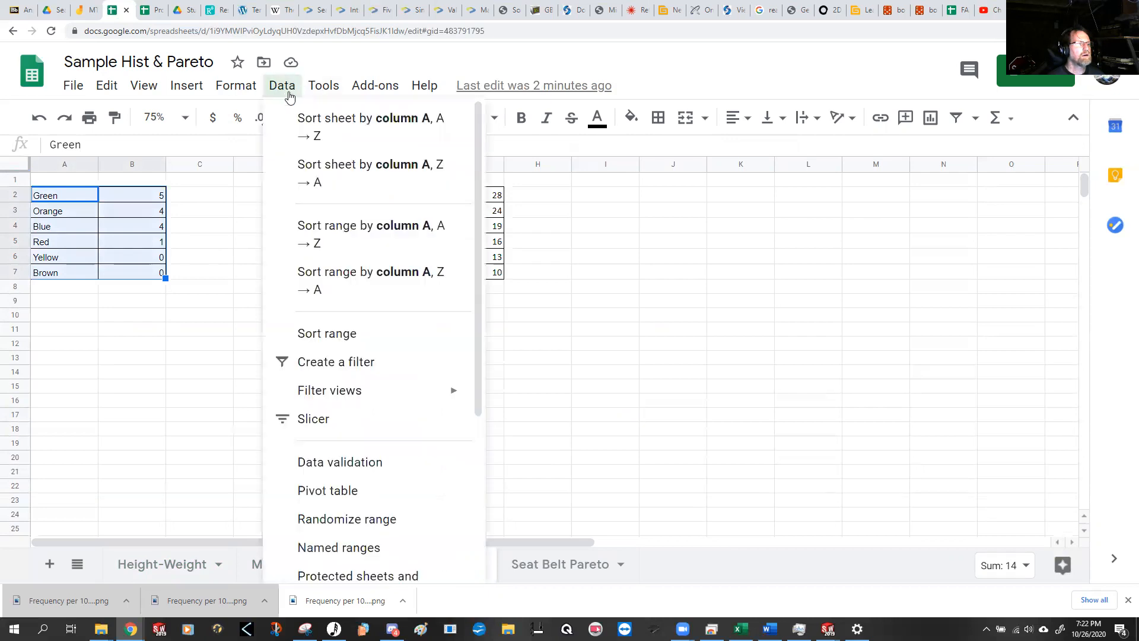
{"action": "left_click", "coordinate": [371, 328]}
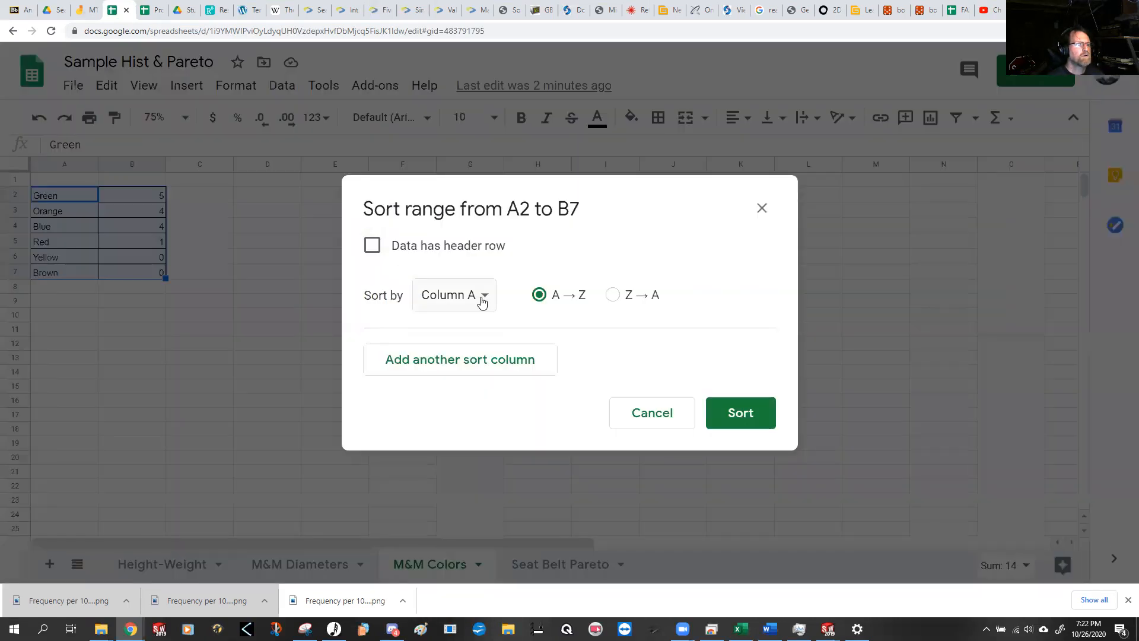
{"action": "left_click", "coordinate": [738, 413]}
{"action": "left_click", "coordinate": [258, 331]}
Step: Sort the second color table in F2:G7 alphabetically by column F, A → Z
{"action": "left_click_drag", "start_coordinate": [397, 196], "coordinate": [472, 266]}
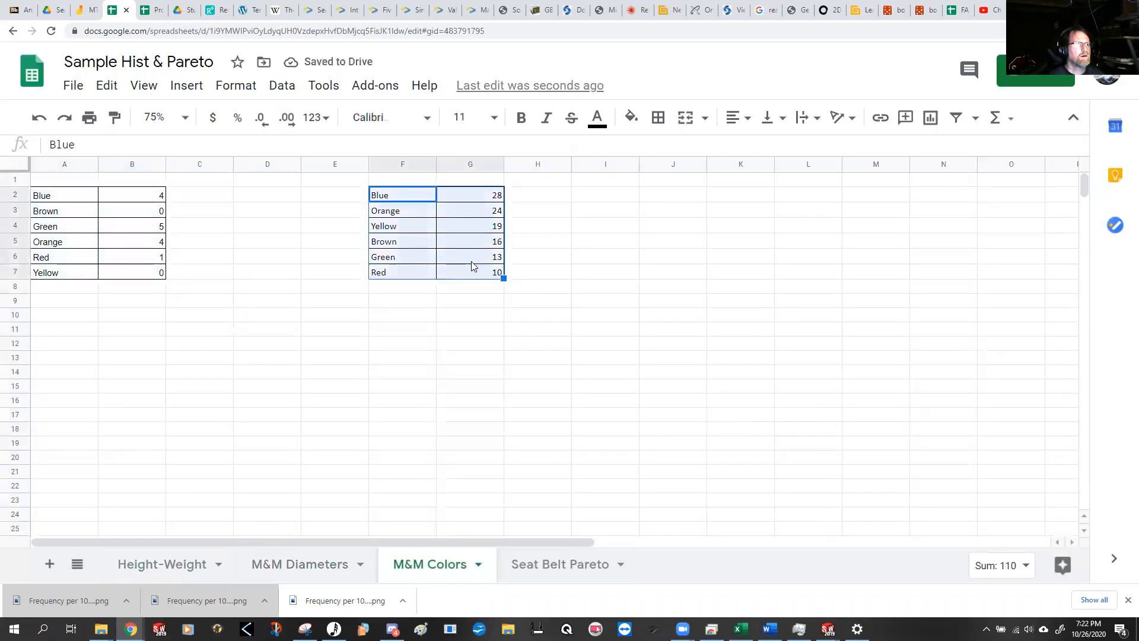
{"action": "left_click", "coordinate": [246, 87]}
{"action": "mouse_move", "coordinate": [287, 89]}
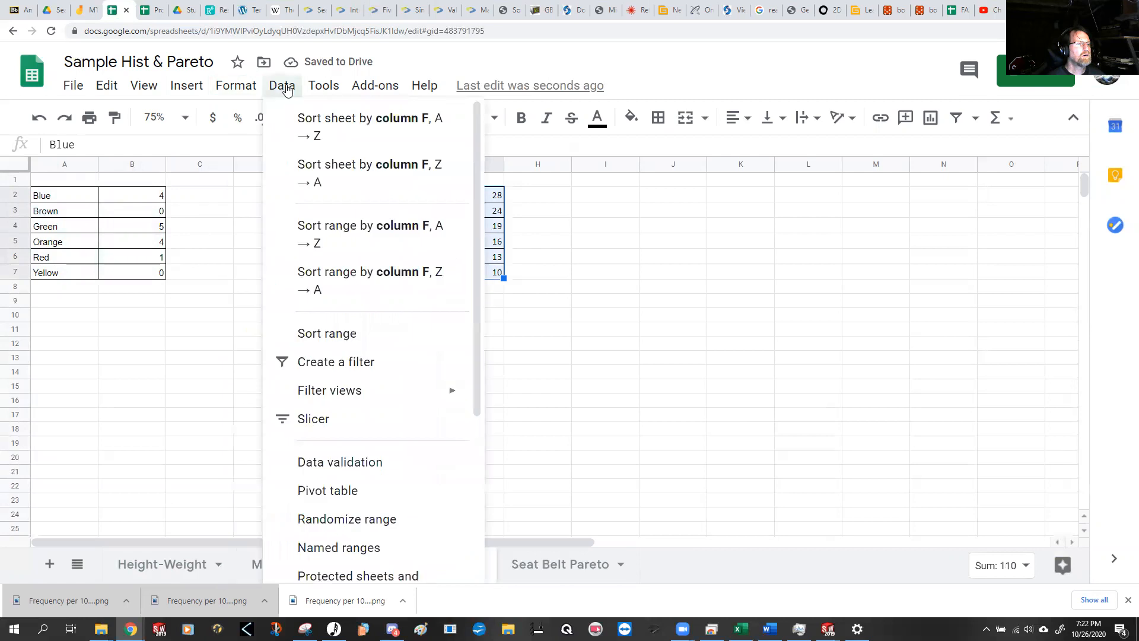
{"action": "left_click", "coordinate": [348, 336]}
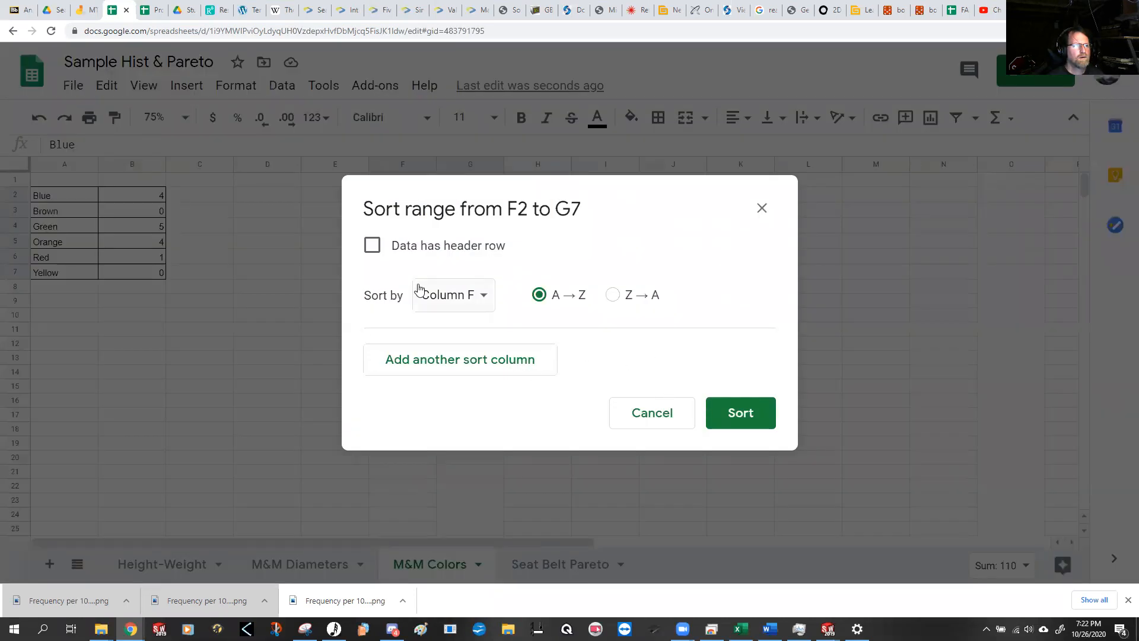
{"action": "left_click", "coordinate": [739, 413]}
{"action": "left_click", "coordinate": [357, 318]}
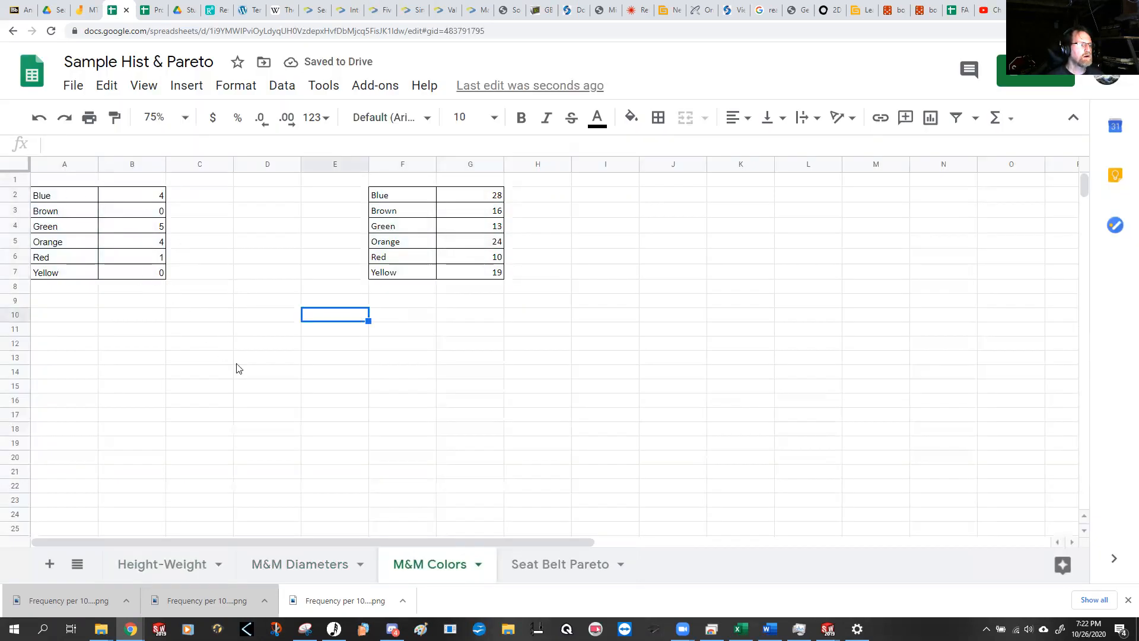
{"action": "left_click", "coordinate": [402, 401]}
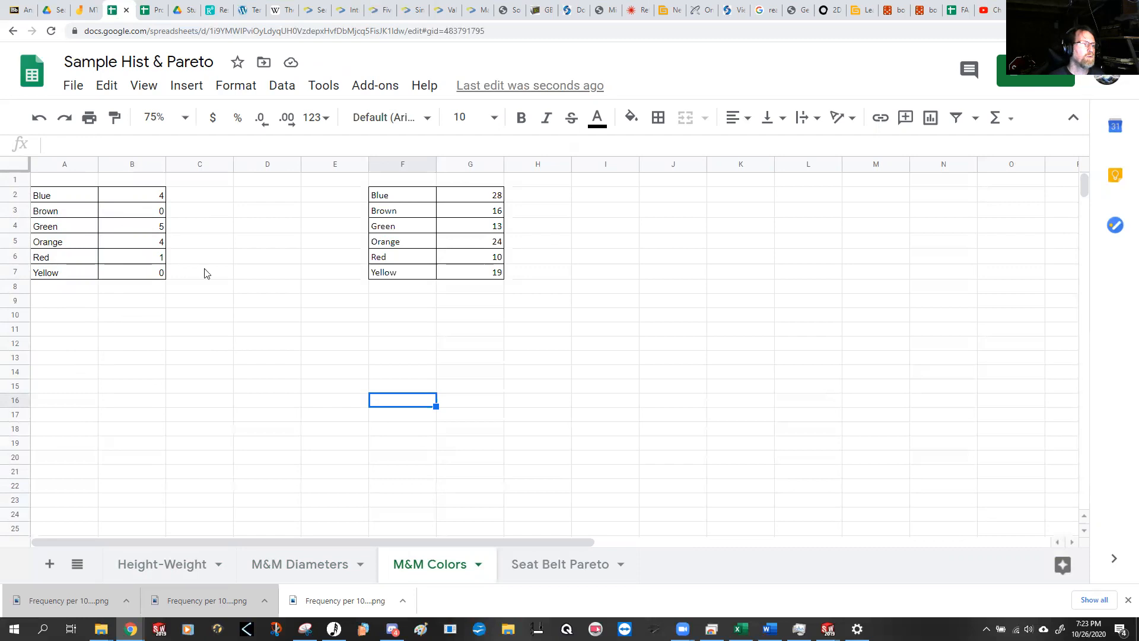
Step: Copy the color counts in A2:B7 and paste them without borders into A9:B14 using Paste special
{"action": "left_click_drag", "start_coordinate": [66, 198], "coordinate": [121, 277]}
{"action": "key", "text": "ctrl+c"}
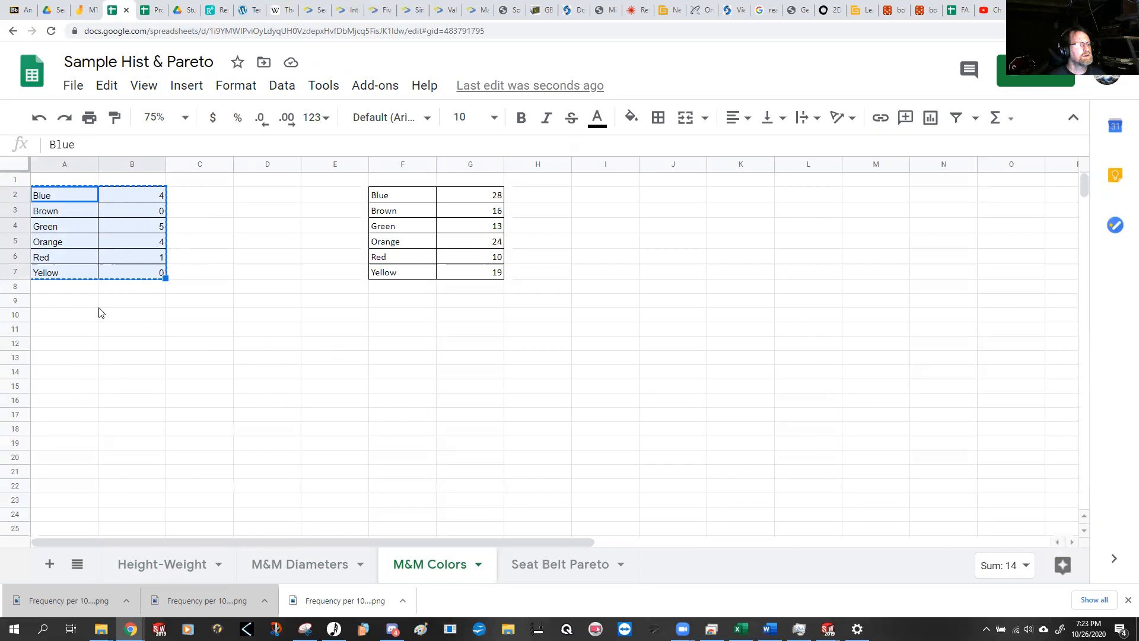
{"action": "right_click", "coordinate": [69, 305]}
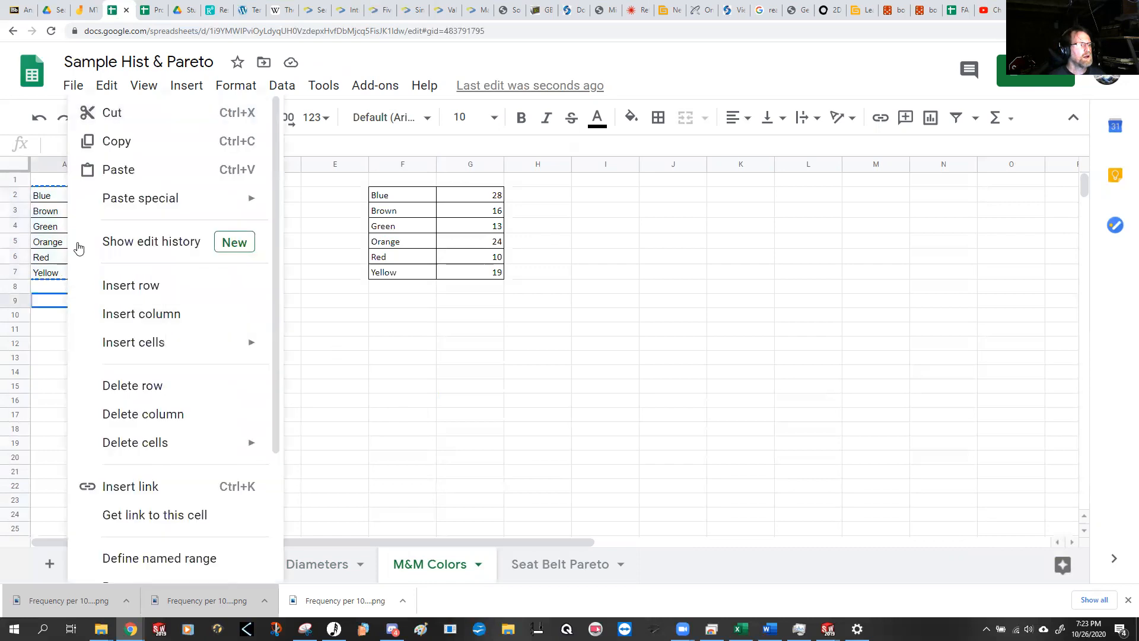
{"action": "mouse_move", "coordinate": [148, 200]}
{"action": "left_click", "coordinate": [404, 209]}
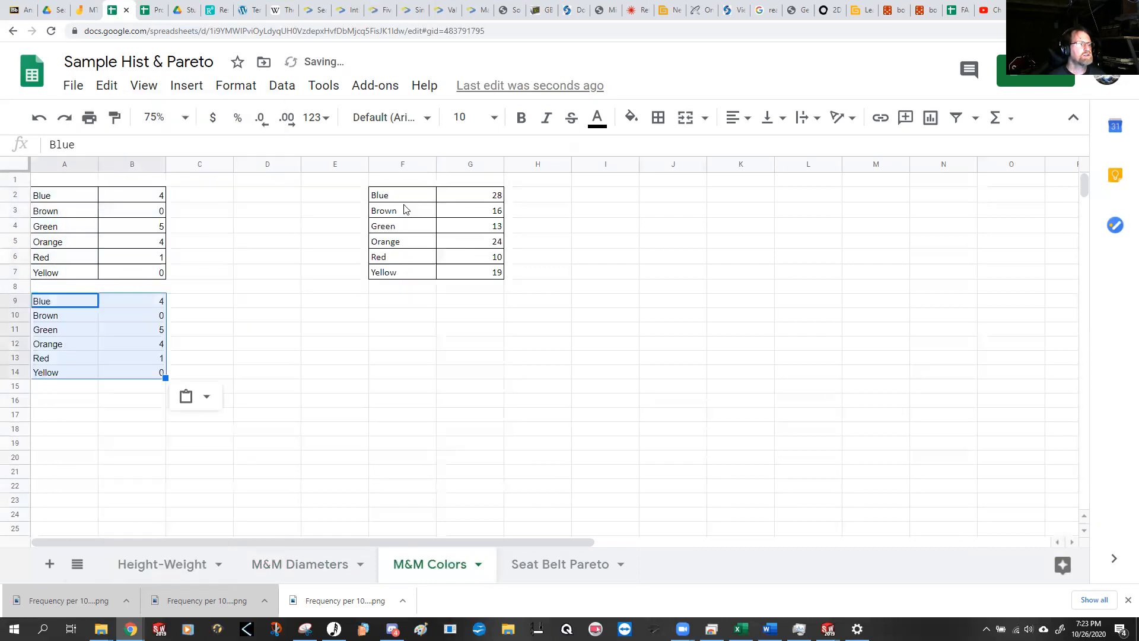
{"action": "left_click", "coordinate": [230, 319]}
Step: Sort the copied color counts in A9:B14 by column B in descending order, Z → A
{"action": "left_click_drag", "start_coordinate": [51, 304], "coordinate": [126, 372]}
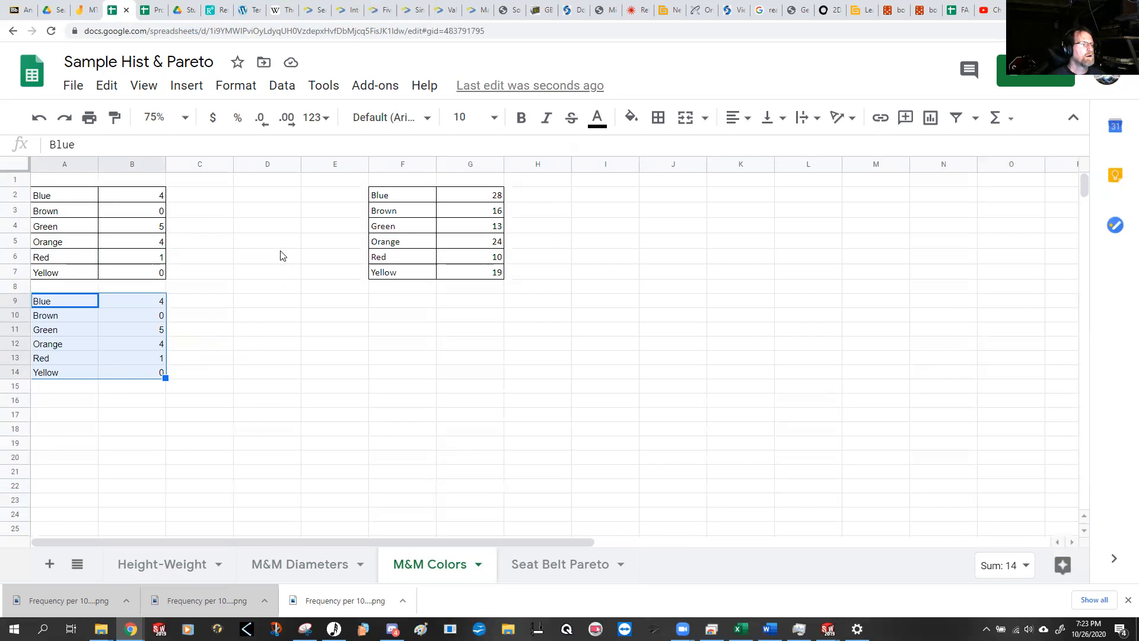
{"action": "left_click", "coordinate": [283, 86]}
{"action": "left_click", "coordinate": [354, 335]}
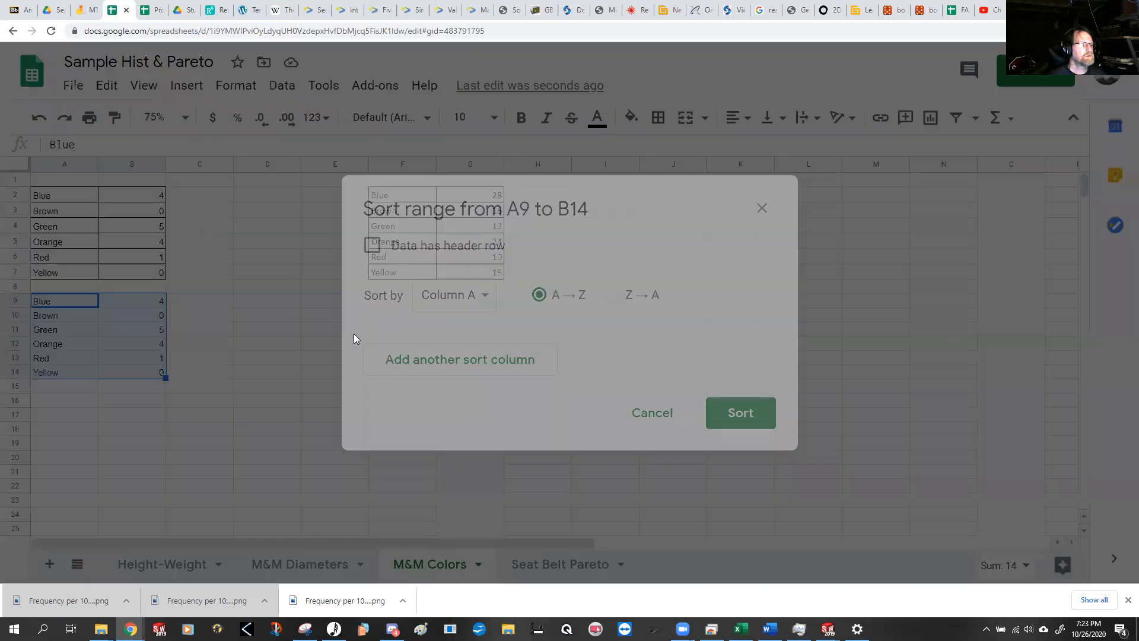
{"action": "left_click", "coordinate": [476, 301]}
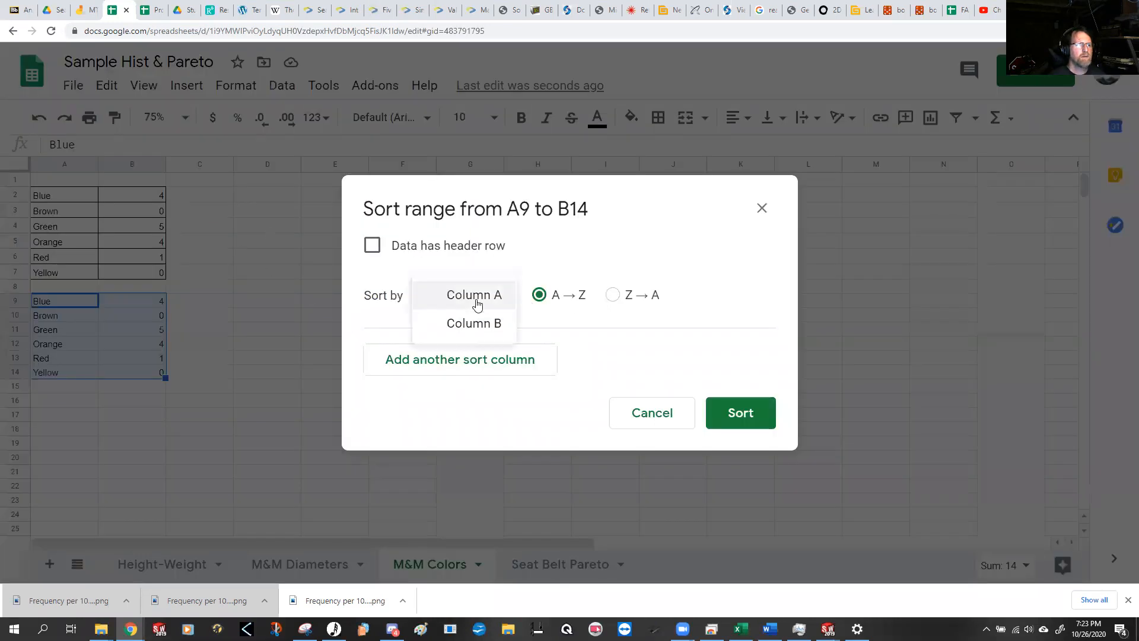
{"action": "left_click", "coordinate": [478, 325]}
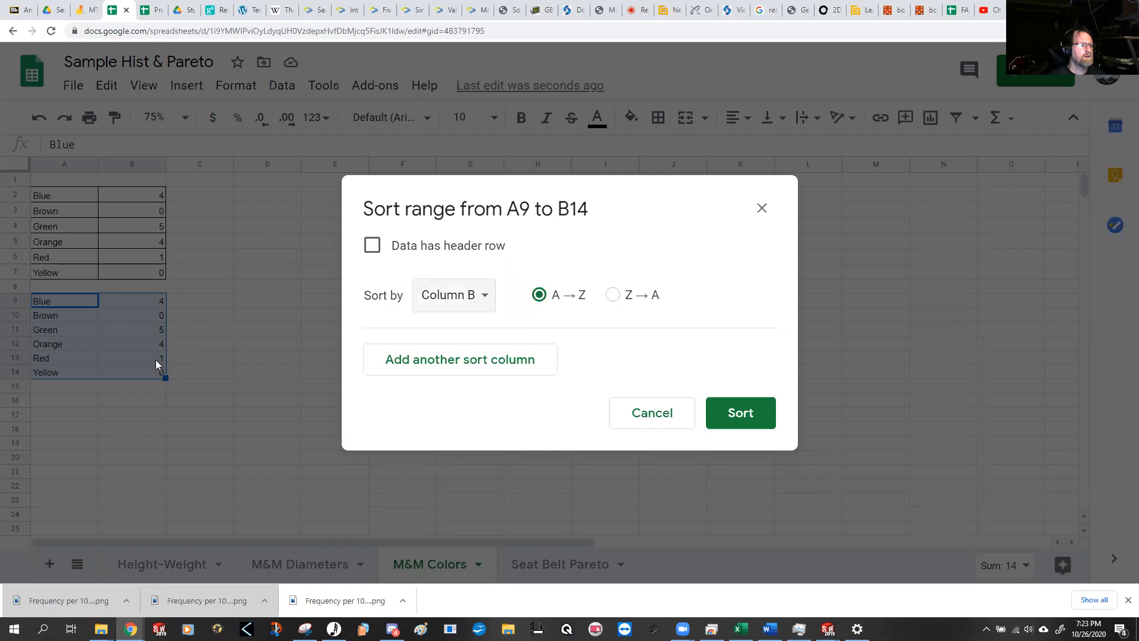
{"action": "left_click", "coordinate": [613, 295]}
{"action": "left_click", "coordinate": [746, 418]}
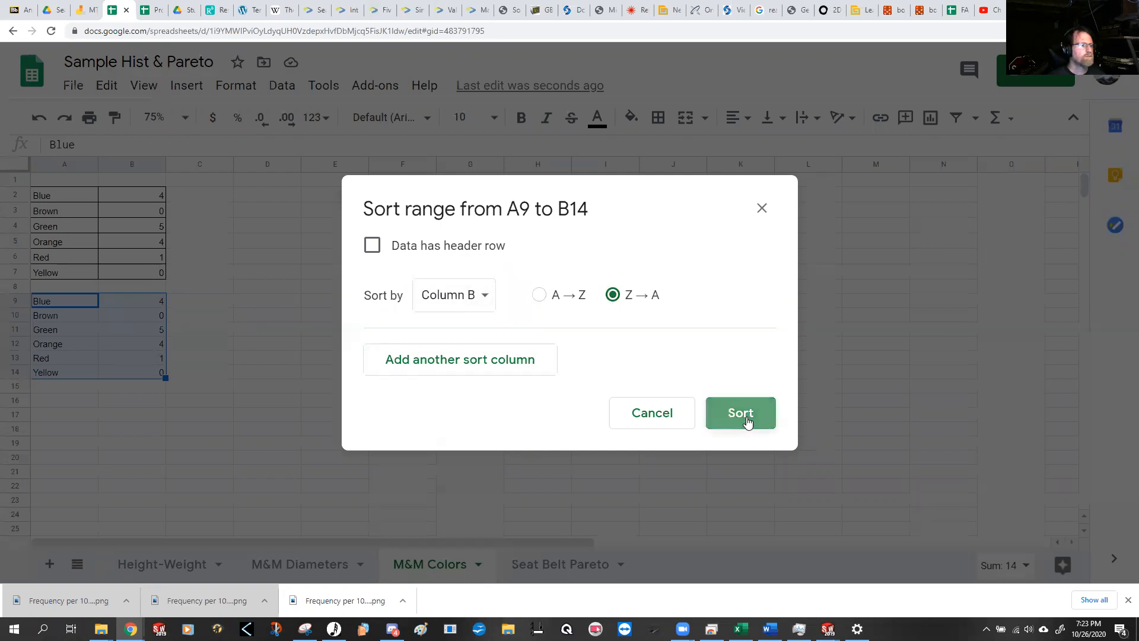
{"action": "left_click", "coordinate": [237, 374]}
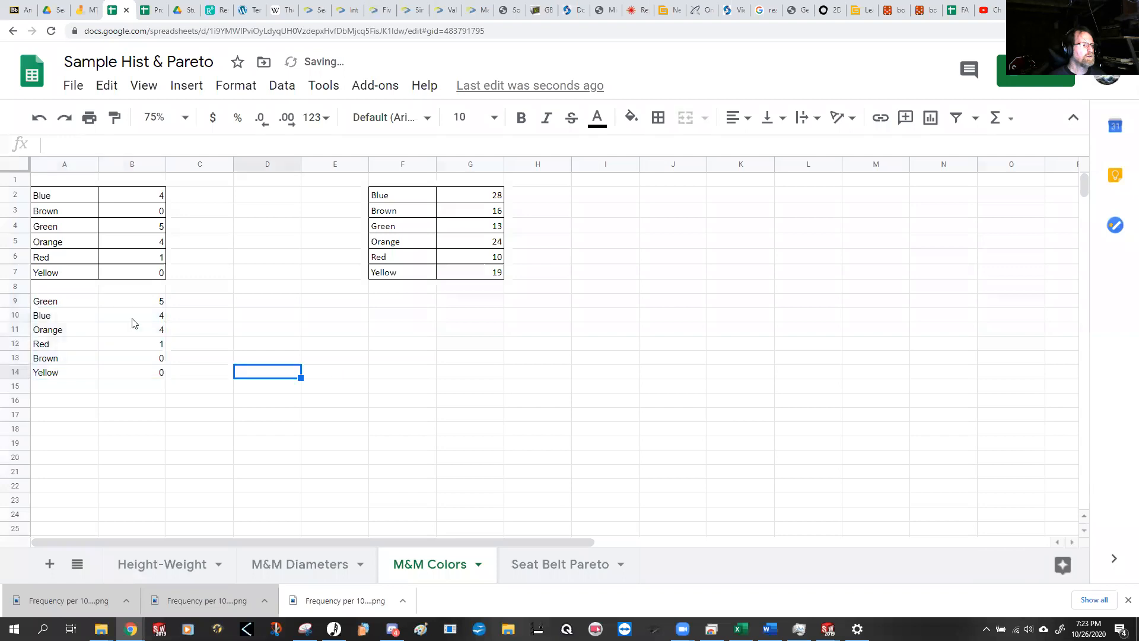
Step: Insert a column chart of the sorted counts in A9:B14, shrunk and placed beside them over about C11:G24
{"action": "left_click", "coordinate": [72, 300]}
{"action": "left_click_drag", "start_coordinate": [98, 315], "coordinate": [146, 374]}
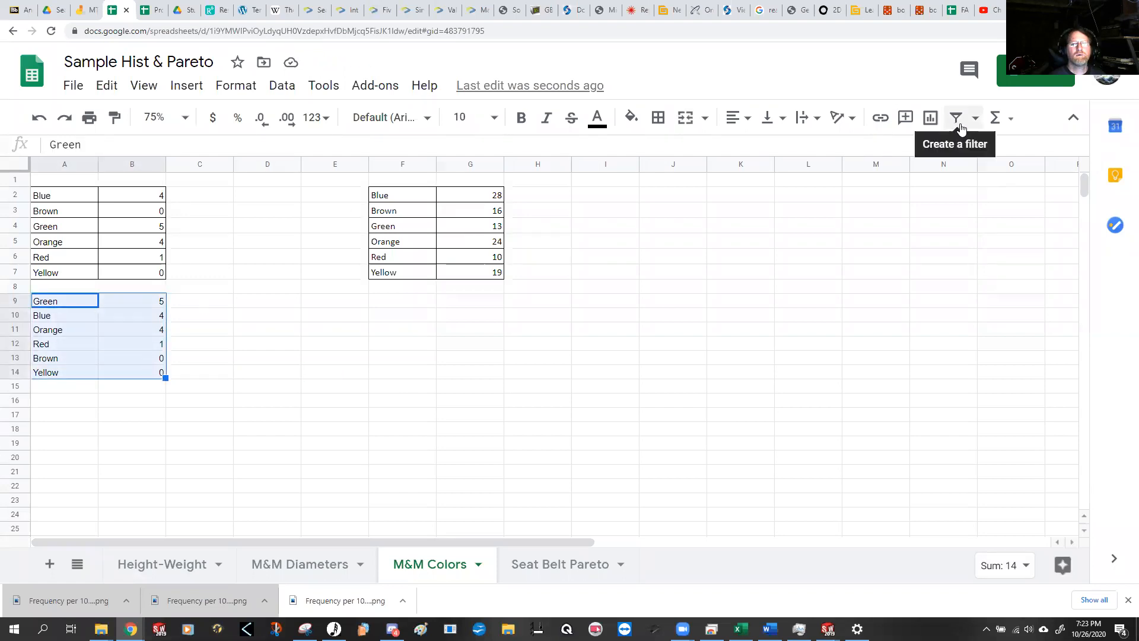
{"action": "left_click", "coordinate": [930, 121]}
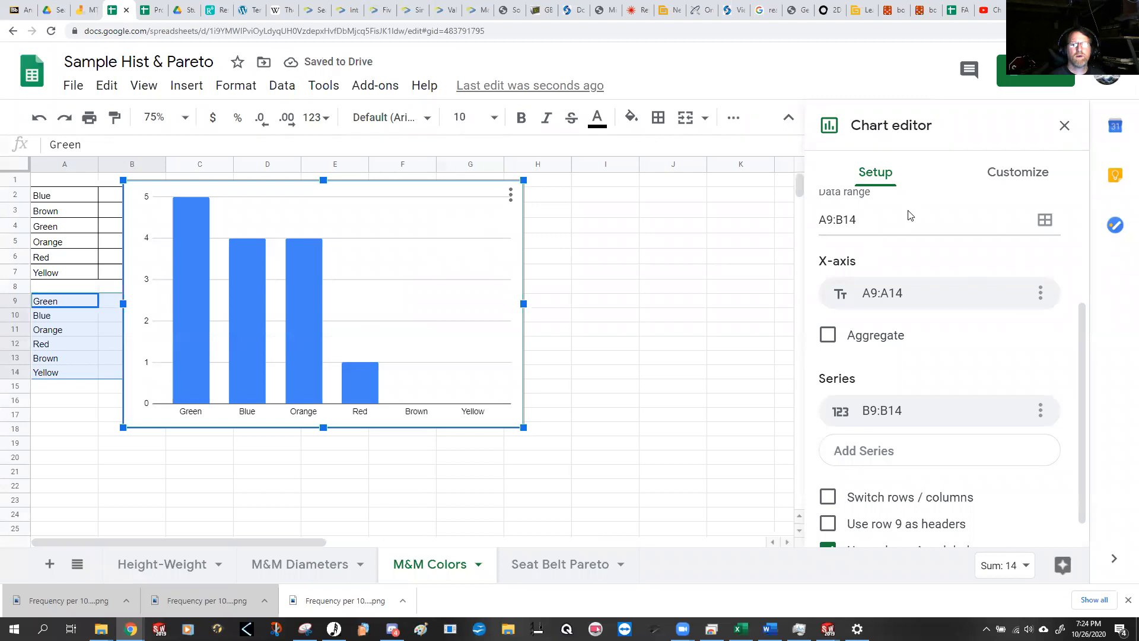
{"action": "scroll", "coordinate": [920, 250], "scroll_direction": "up", "scroll_amount": 3}
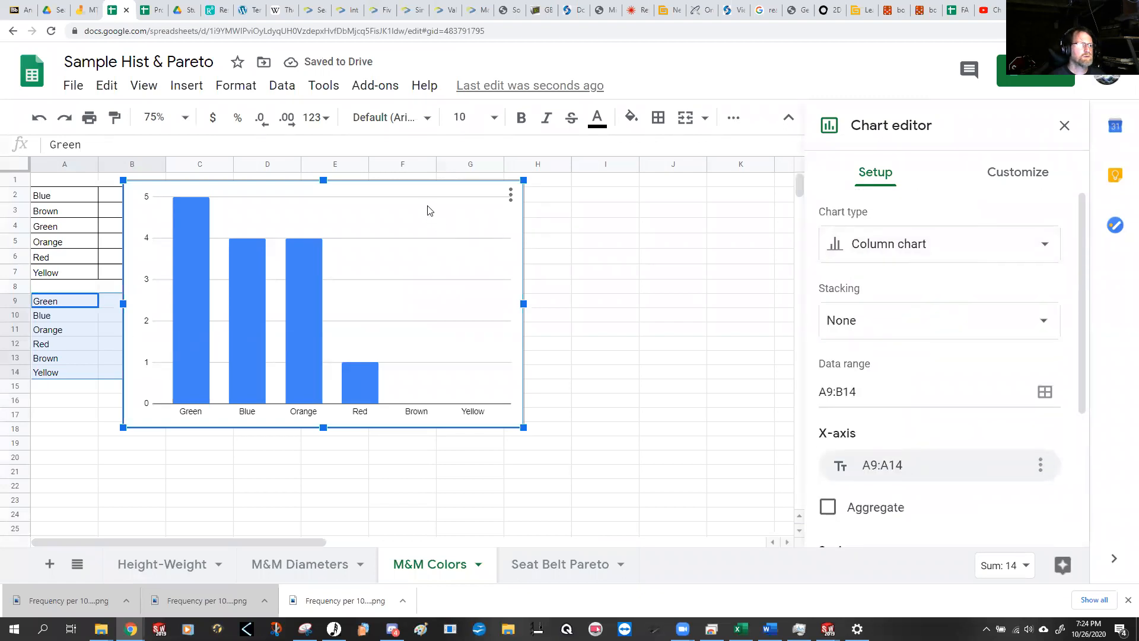
{"action": "left_click_drag", "start_coordinate": [524, 179], "coordinate": [427, 237]}
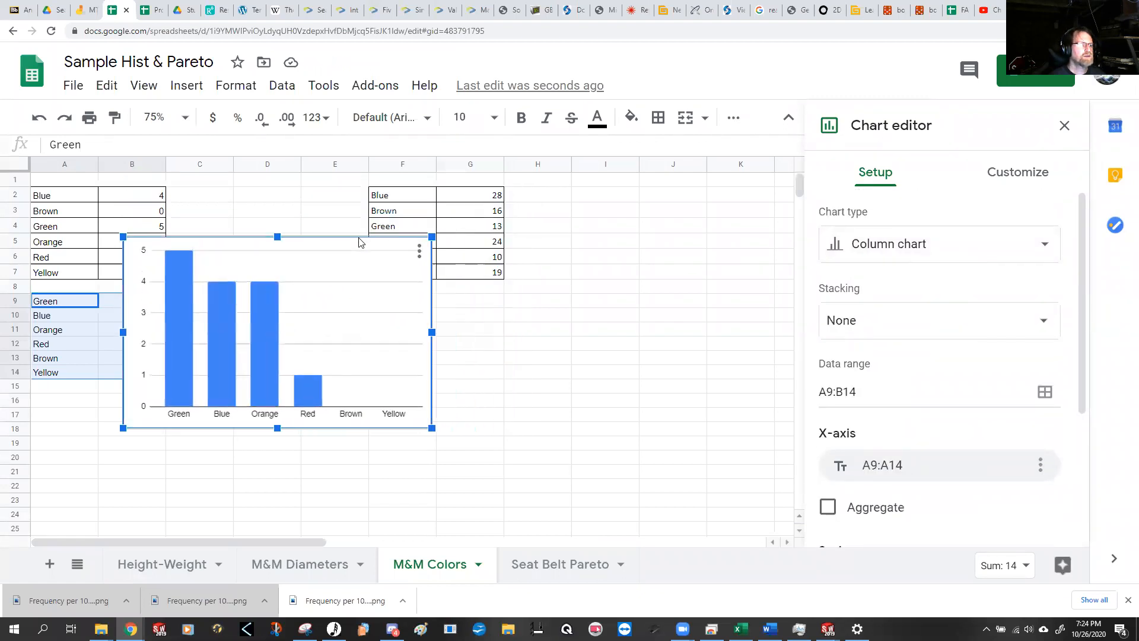
{"action": "left_click_drag", "start_coordinate": [323, 253], "coordinate": [381, 346]}
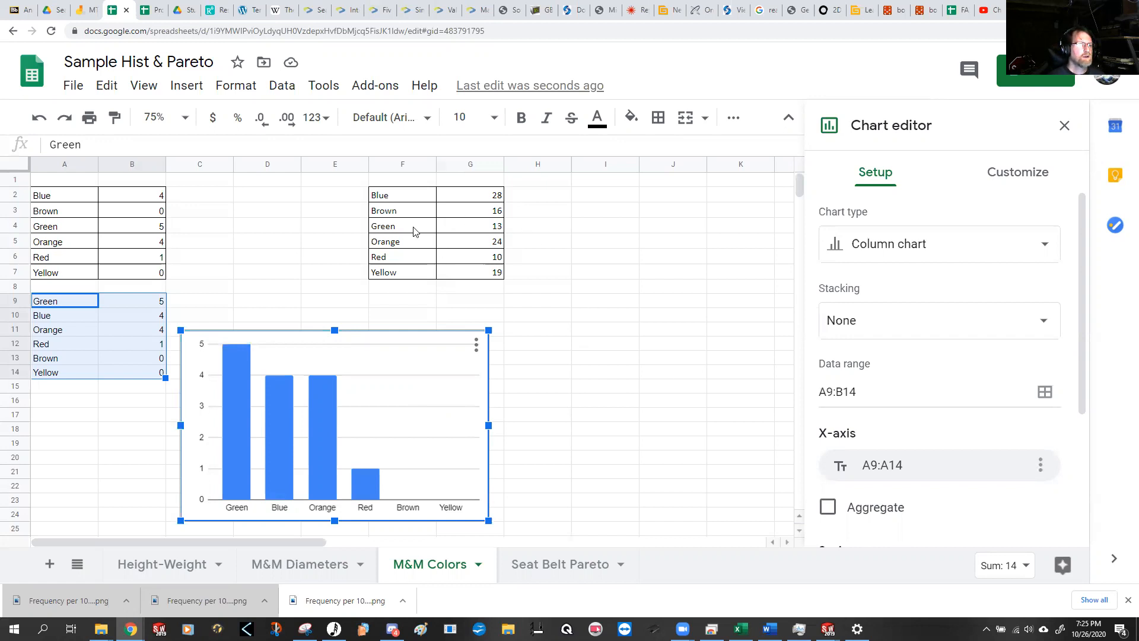
Step: Insert a column chart of the color counts in F2:G7 and place it below that table, starting around H9
{"action": "left_click_drag", "start_coordinate": [391, 200], "coordinate": [466, 273]}
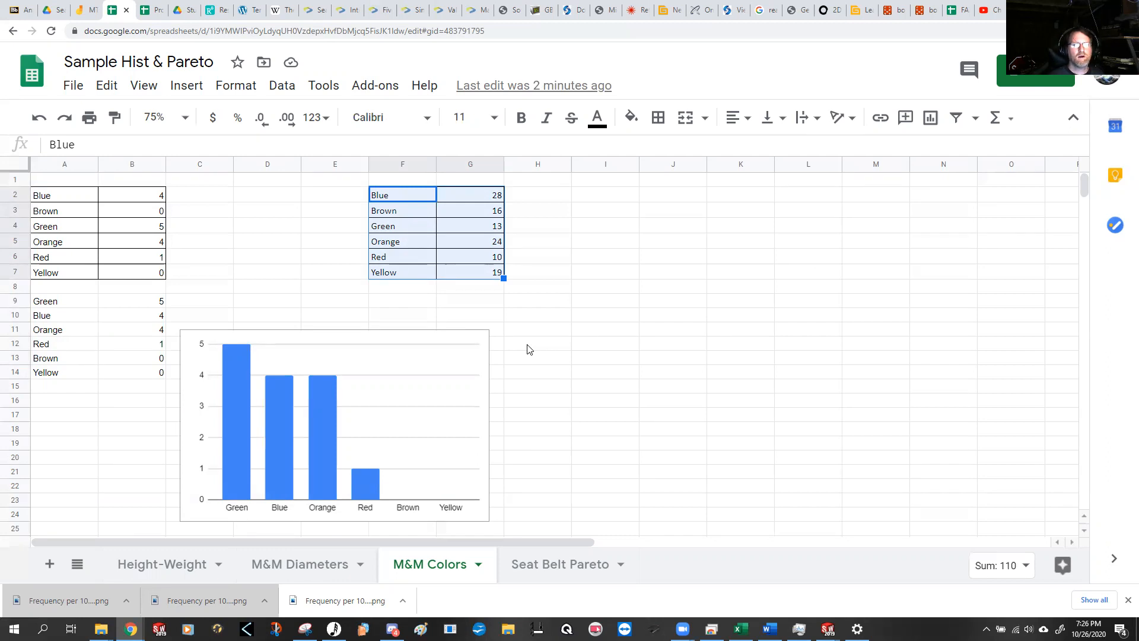
{"action": "left_click", "coordinate": [545, 314]}
{"action": "left_click", "coordinate": [492, 202]}
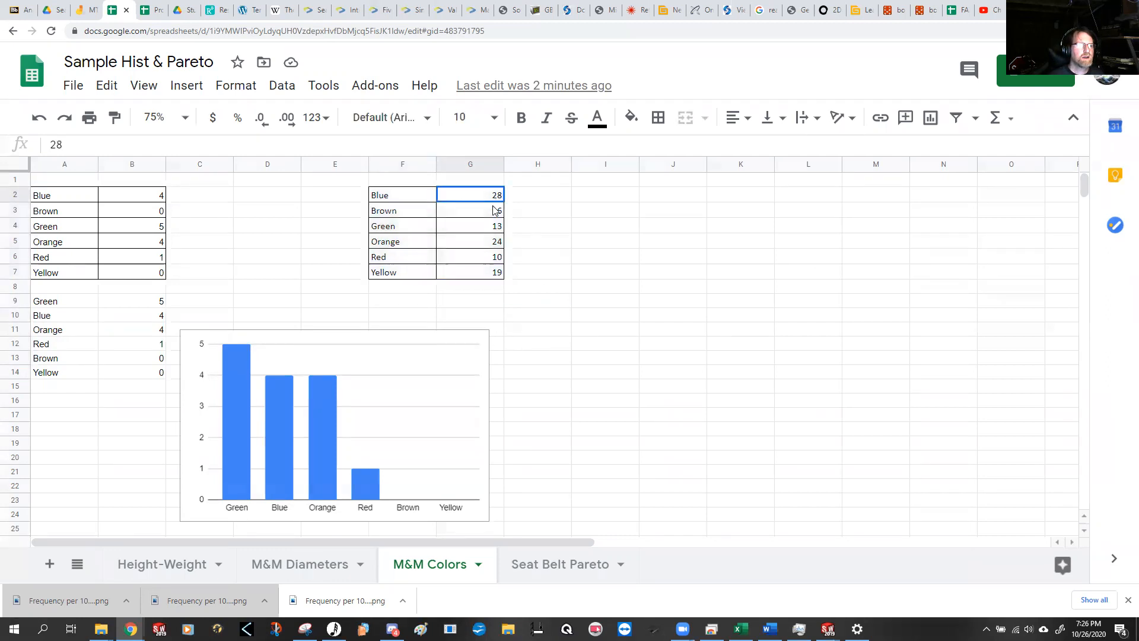
{"action": "left_click_drag", "start_coordinate": [493, 210], "coordinate": [497, 272]}
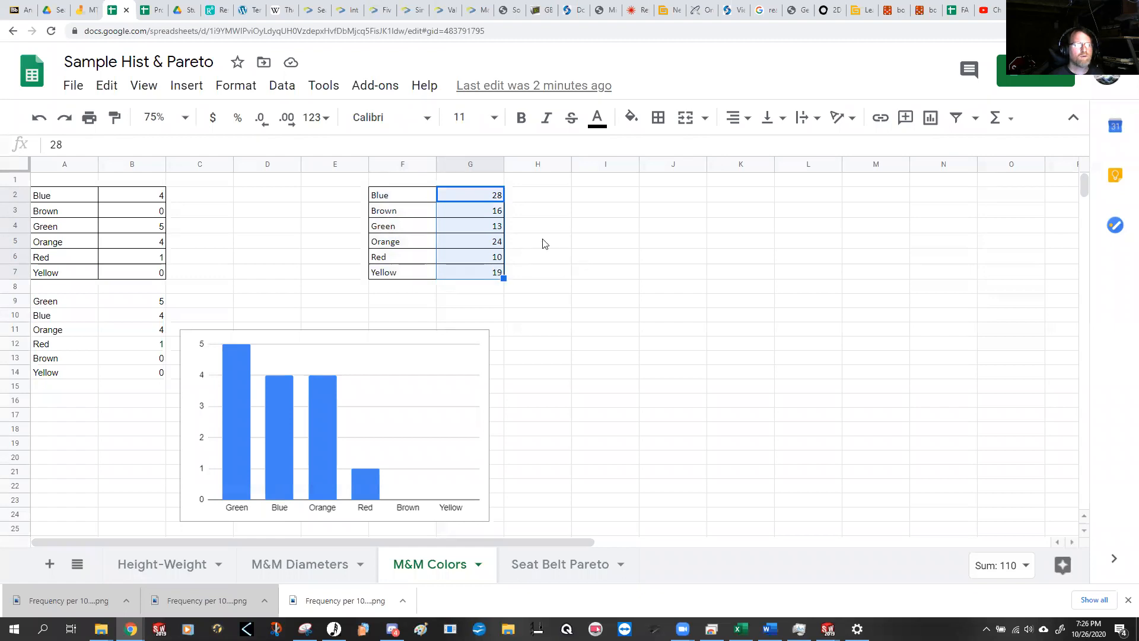
{"action": "left_click", "coordinate": [561, 261]}
{"action": "left_click_drag", "start_coordinate": [405, 197], "coordinate": [470, 273]}
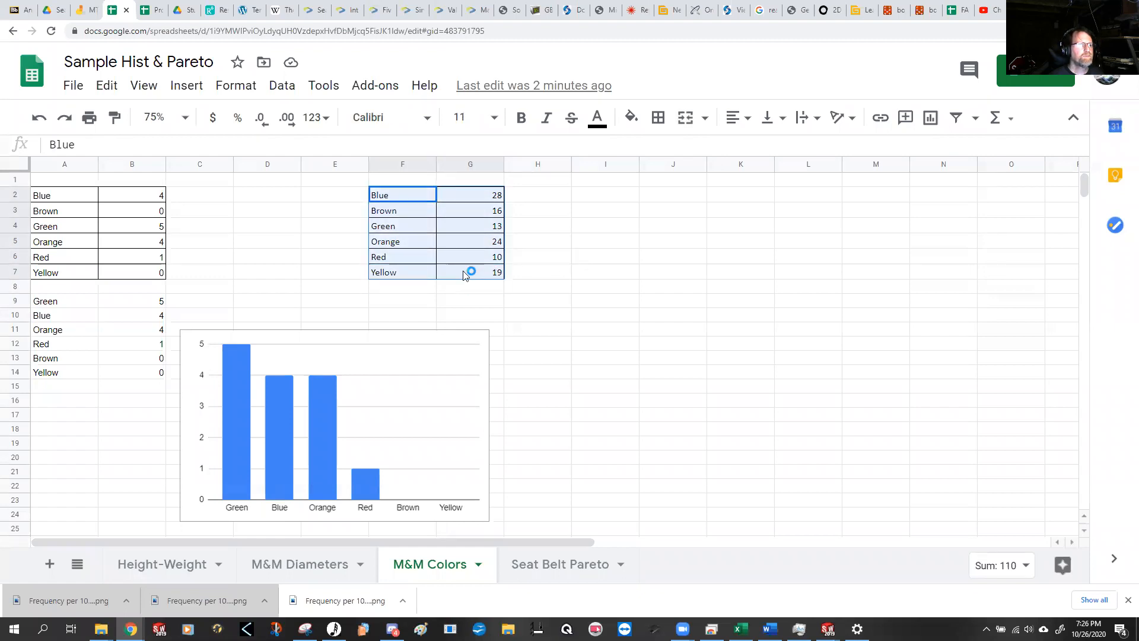
{"action": "left_click", "coordinate": [931, 124]}
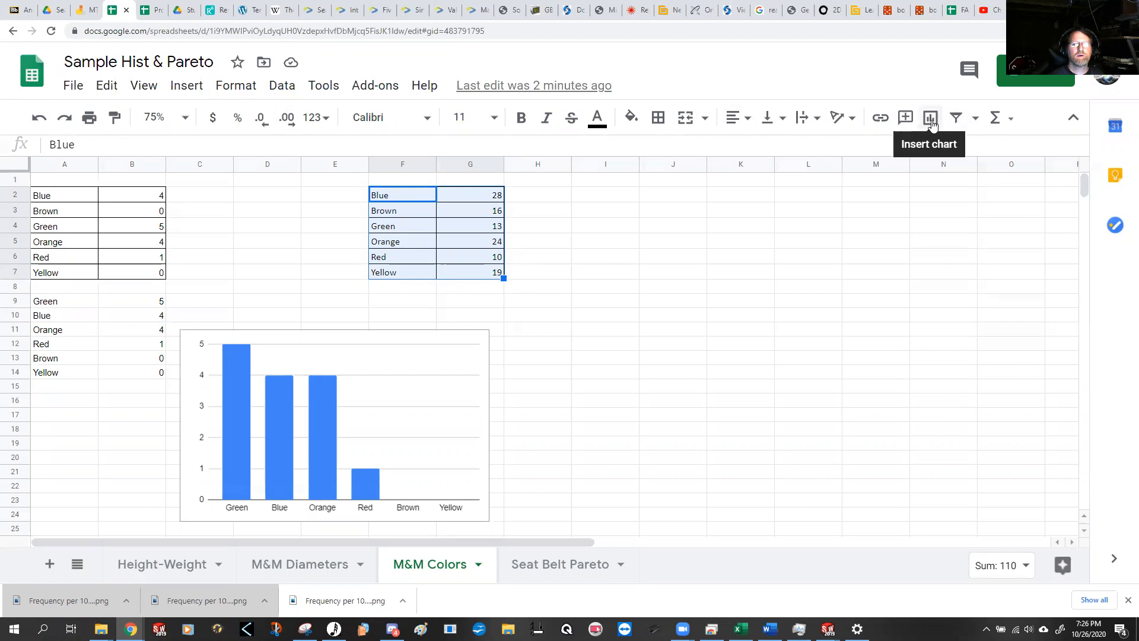
{"action": "left_click", "coordinate": [931, 121]}
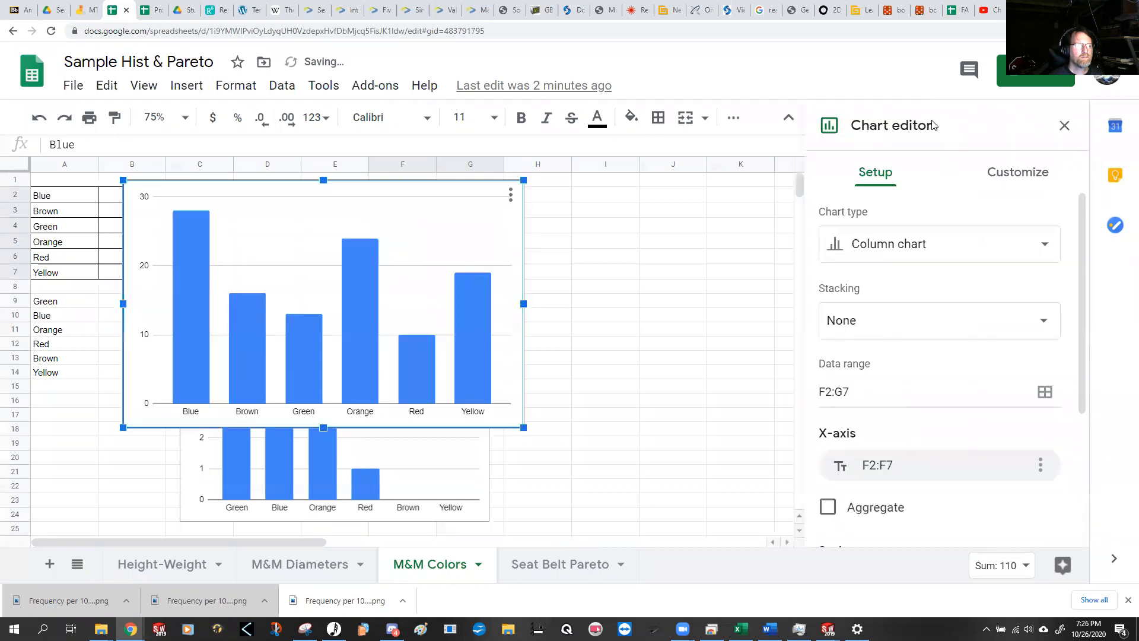
{"action": "left_click_drag", "start_coordinate": [419, 198], "coordinate": [811, 313]}
{"action": "left_click", "coordinate": [1064, 126]}
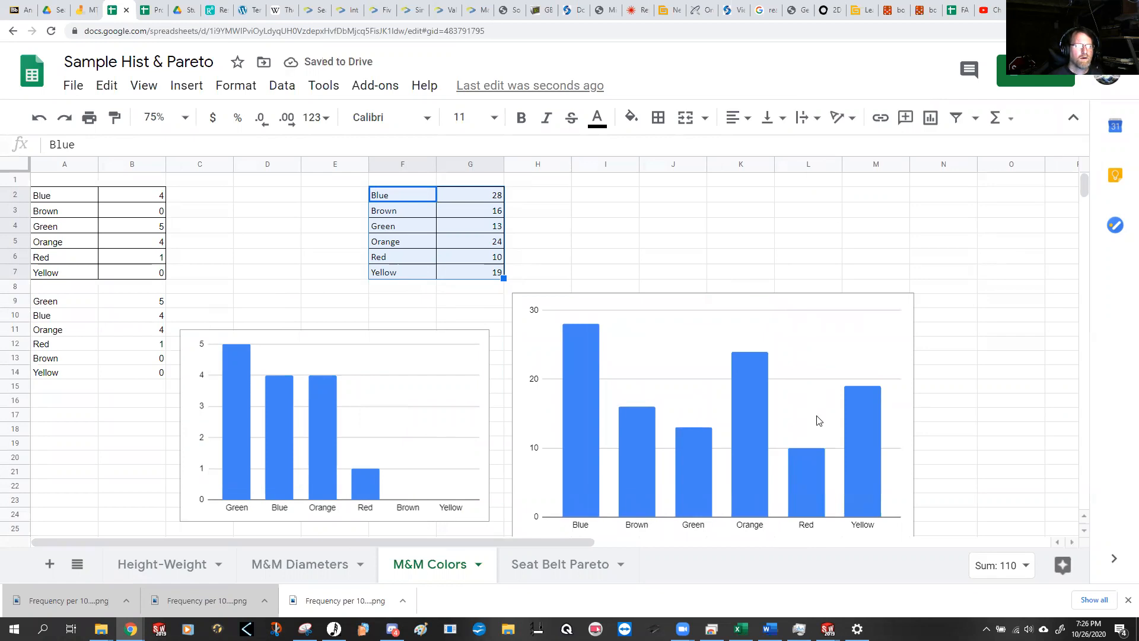
Step: Sort the second color table in F2:G7 by column G in descending order, Z → A
{"action": "left_click", "coordinate": [280, 94]}
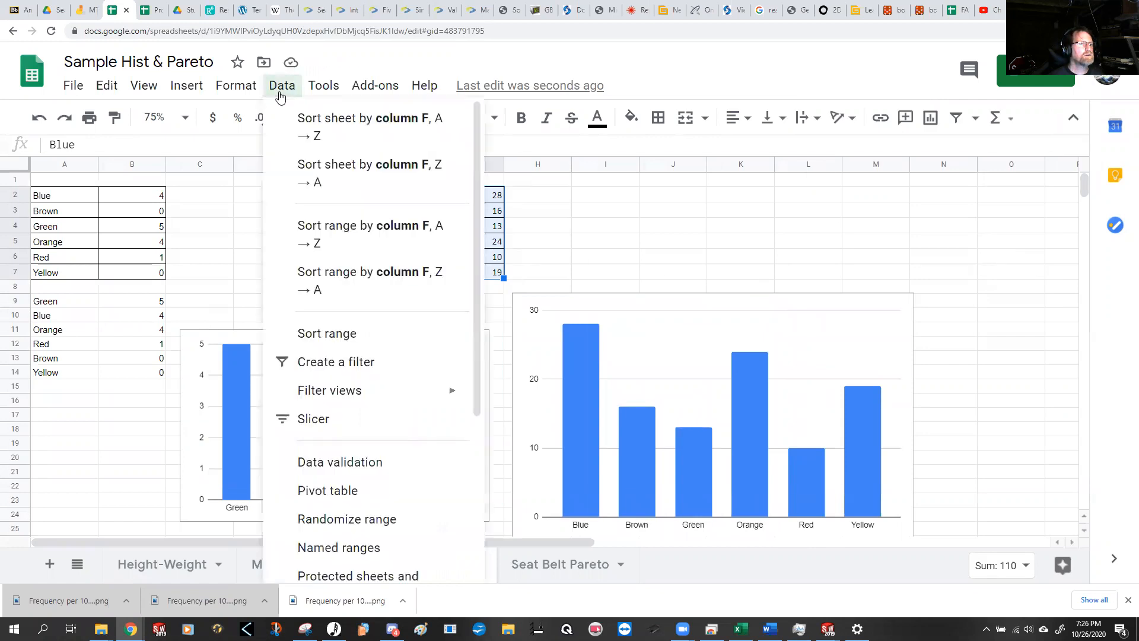
{"action": "left_click", "coordinate": [347, 335]}
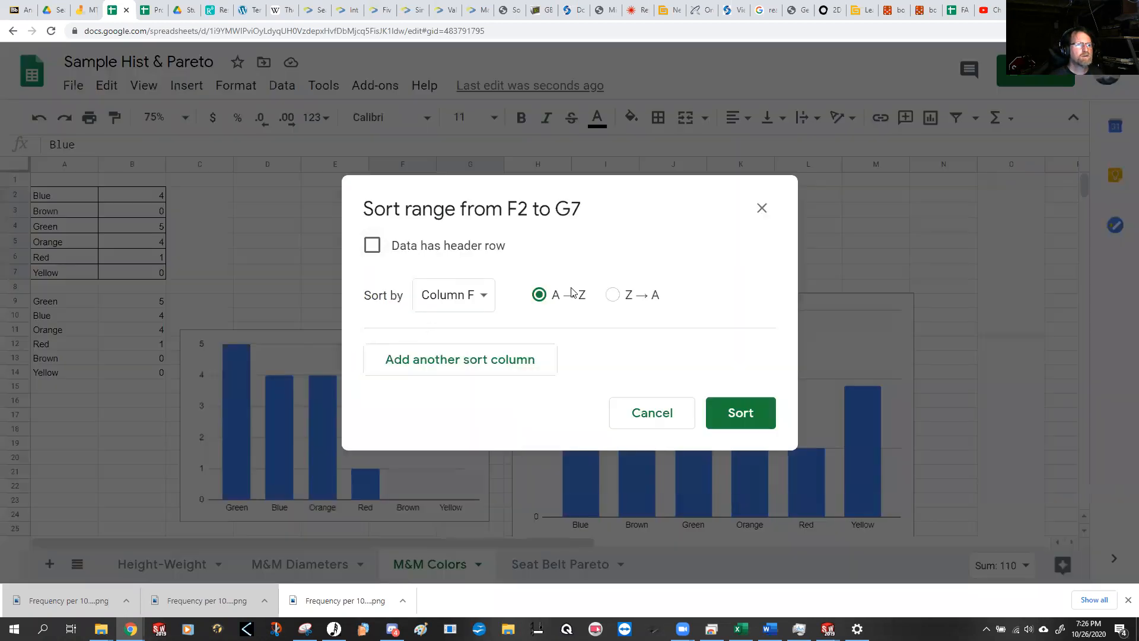
{"action": "left_click", "coordinate": [484, 295]}
{"action": "left_click", "coordinate": [475, 323]}
{"action": "left_click", "coordinate": [617, 295]}
{"action": "left_click", "coordinate": [724, 414]}
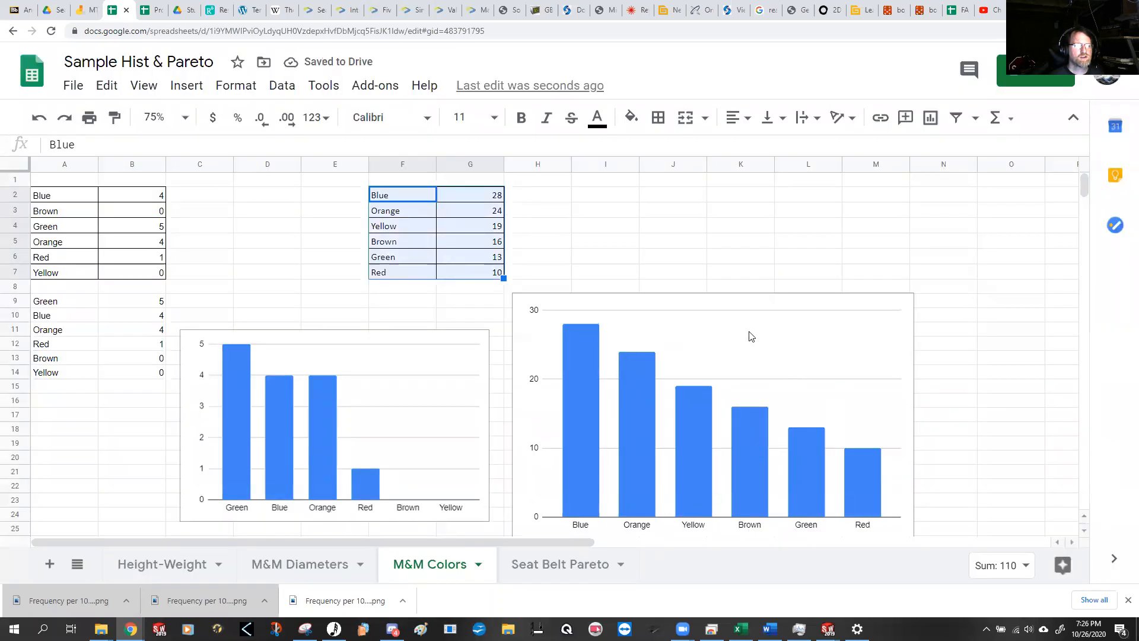
Step: Move the chart of the second color table slightly up and to the right, and deselect it
{"action": "left_click", "coordinate": [702, 312]}
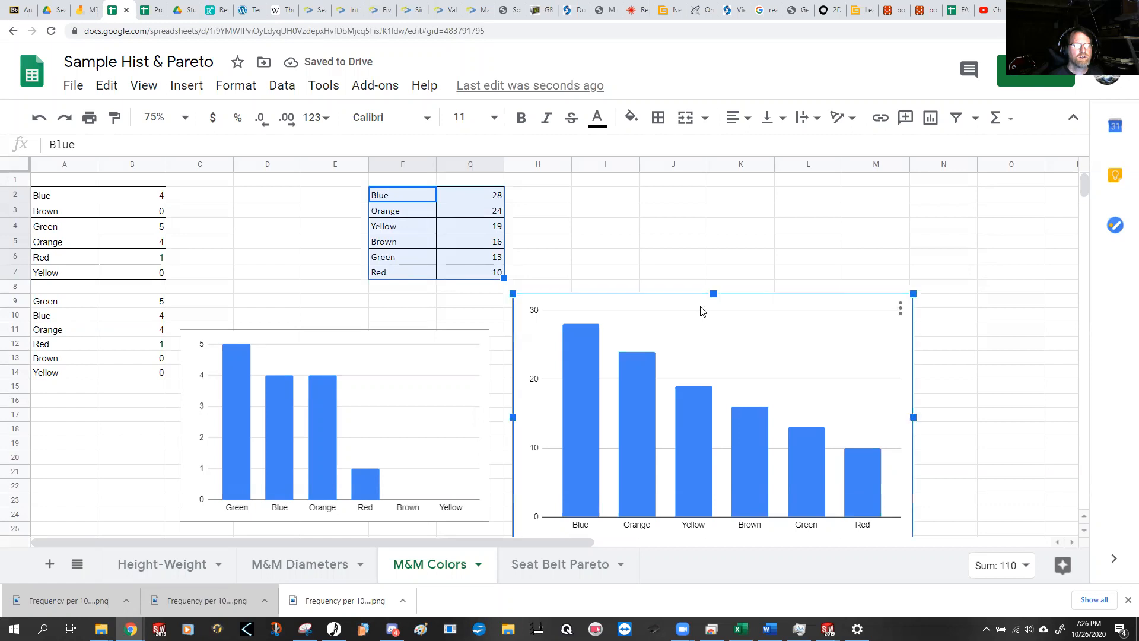
{"action": "left_click_drag", "start_coordinate": [702, 311], "coordinate": [712, 298]}
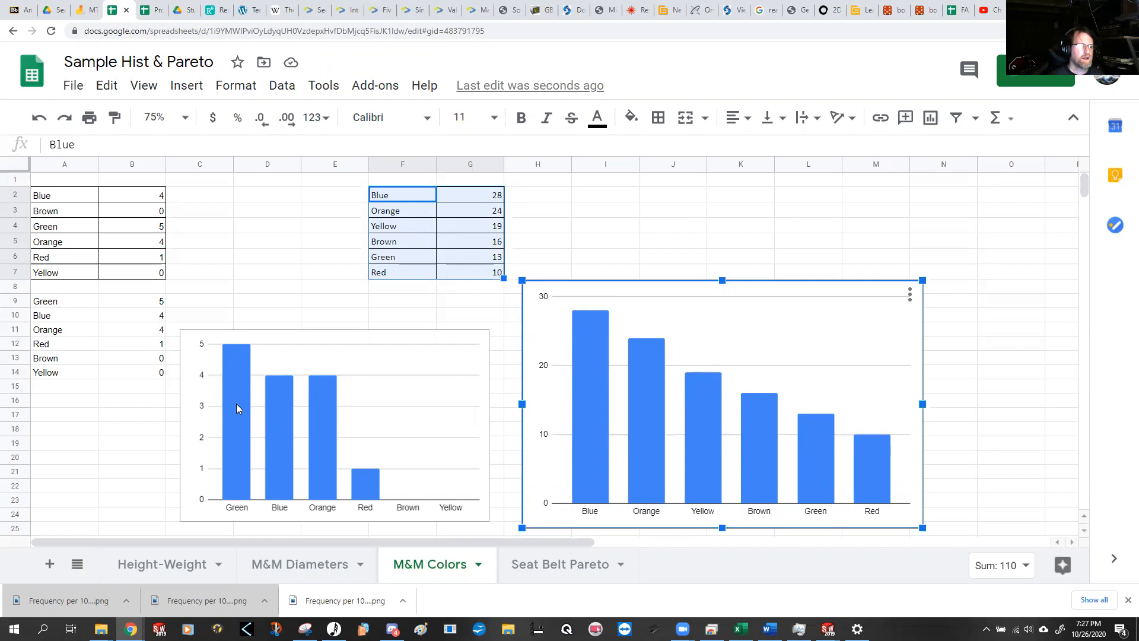
{"action": "mouse_move", "coordinate": [823, 461]}
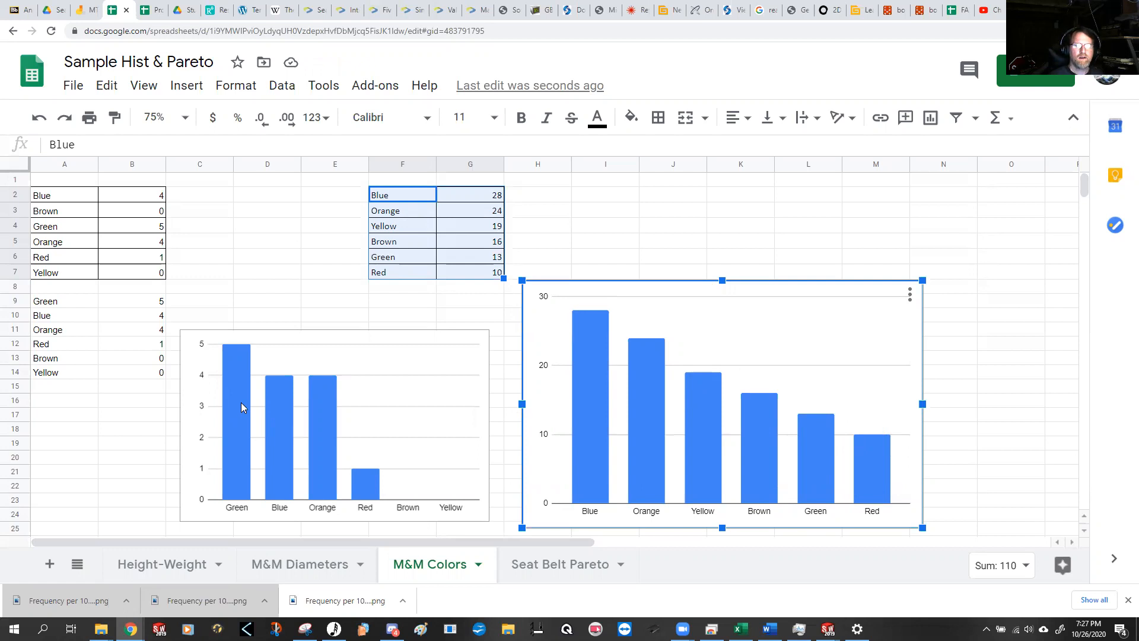
{"action": "left_click", "coordinate": [182, 238]}
{"action": "left_click", "coordinate": [810, 448]}
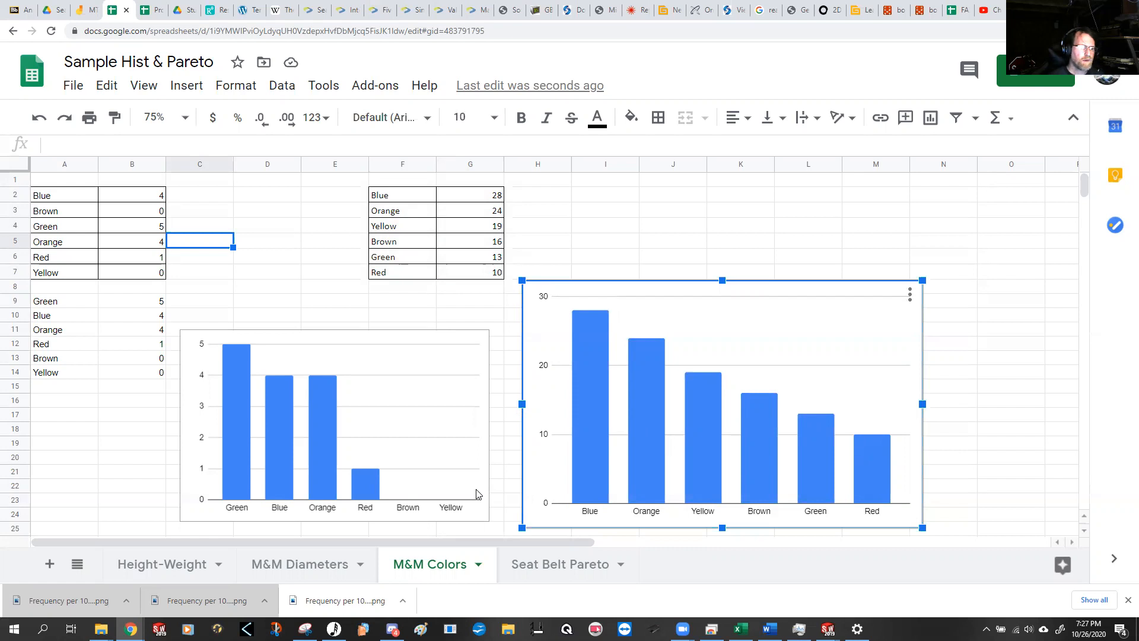
{"action": "left_click", "coordinate": [769, 184]}
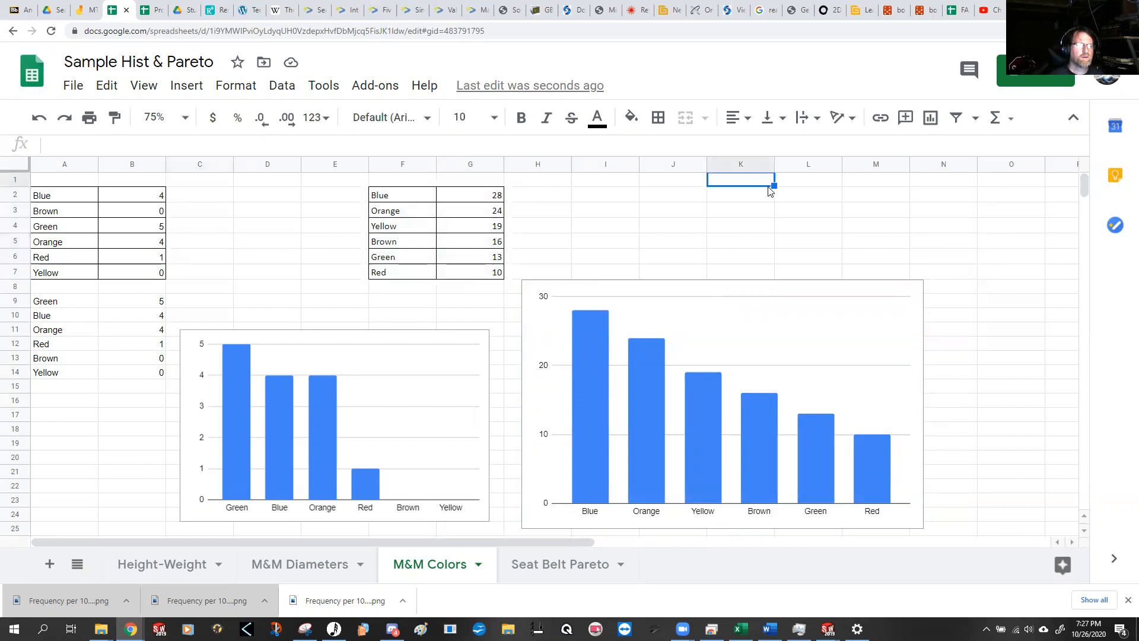
Step: On the Seat Belt Pareto sheet, sort the defect data in B2:C7 by column C in descending order, Z → A
{"action": "left_click", "coordinate": [568, 573]}
{"action": "left_click", "coordinate": [398, 299]}
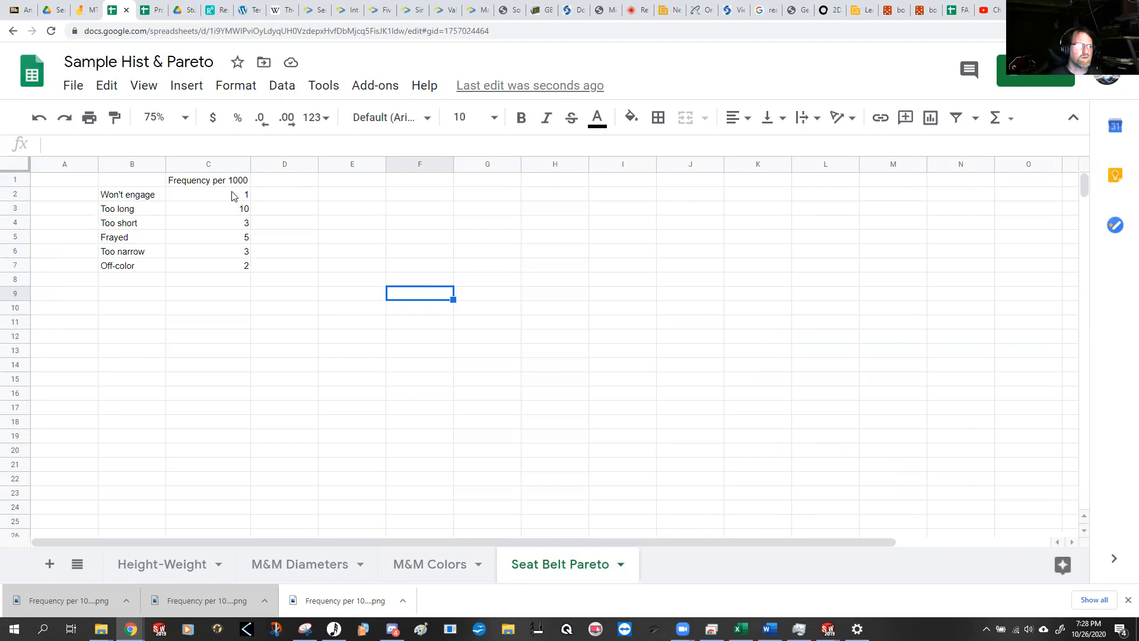
{"action": "left_click_drag", "start_coordinate": [233, 196], "coordinate": [238, 251]}
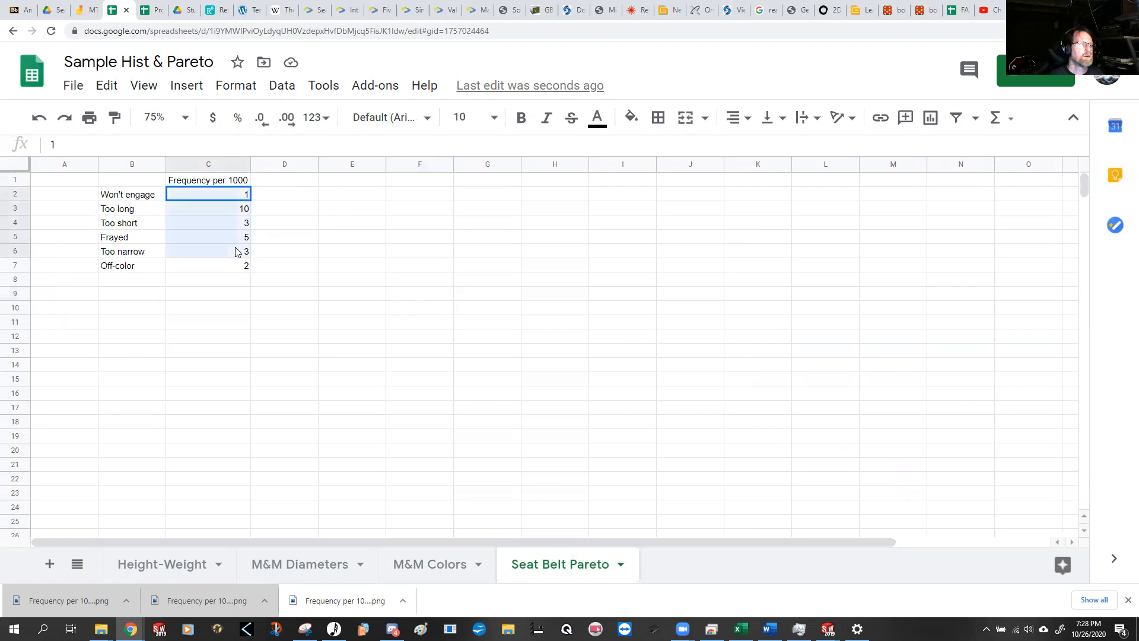
{"action": "left_click_drag", "start_coordinate": [155, 195], "coordinate": [210, 268]}
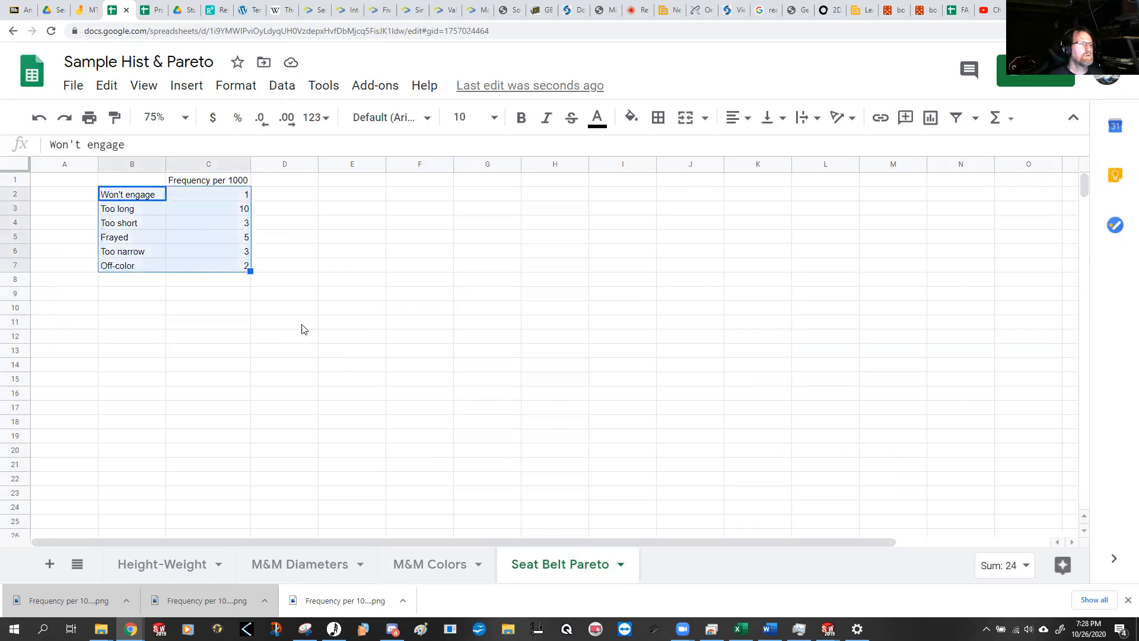
{"action": "left_click", "coordinate": [279, 88]}
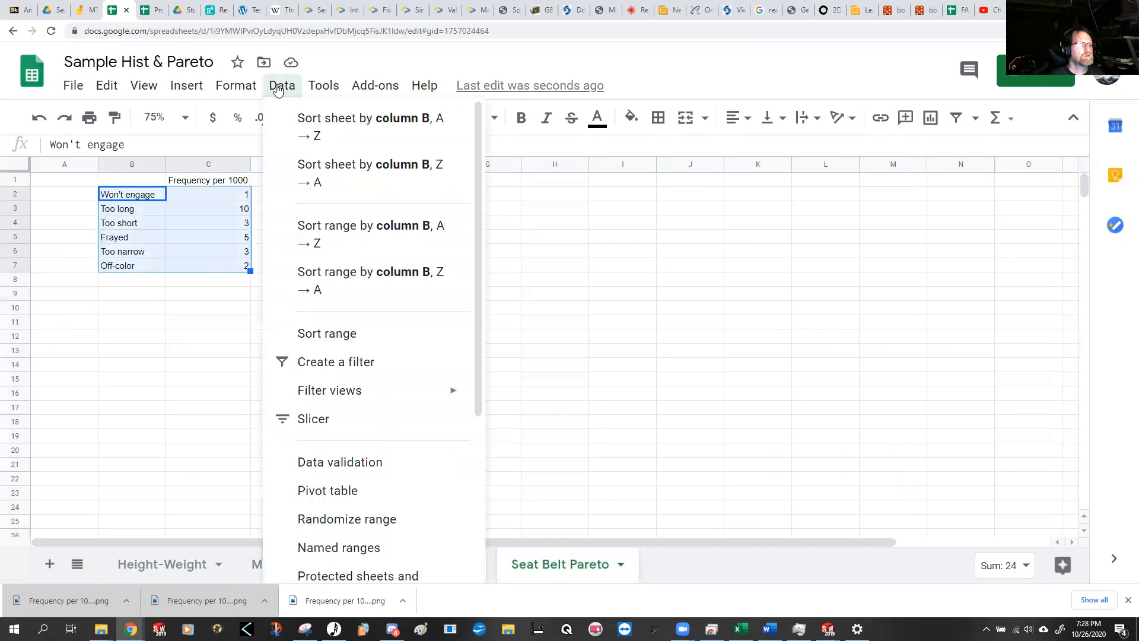
{"action": "left_click", "coordinate": [346, 334]}
{"action": "left_click", "coordinate": [613, 296]}
{"action": "left_click", "coordinate": [457, 301]}
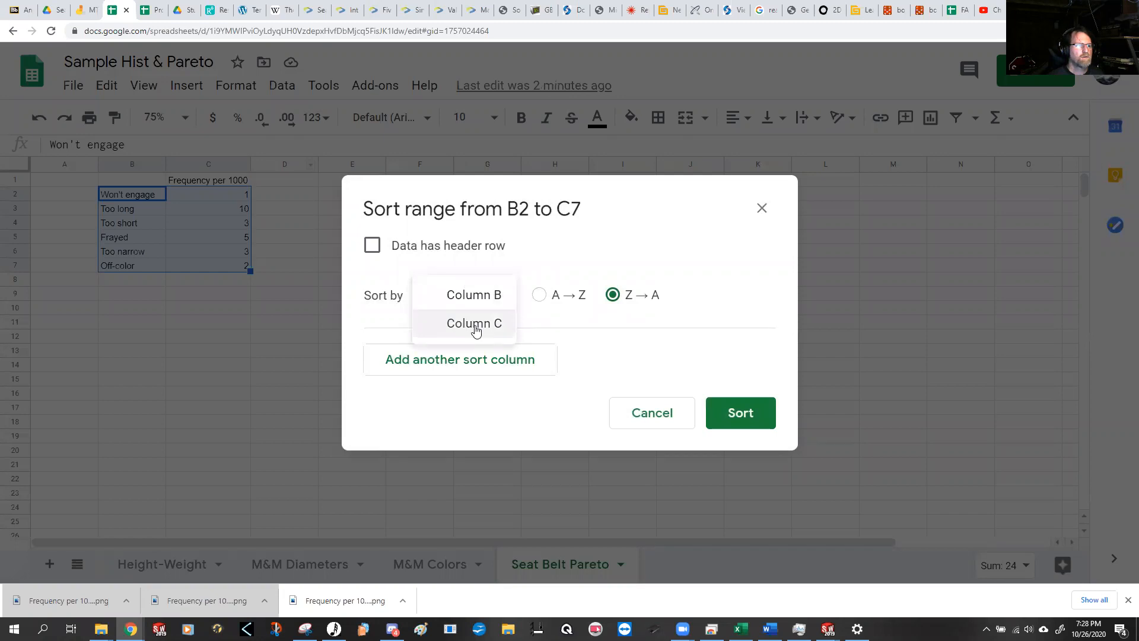
{"action": "left_click", "coordinate": [475, 326]}
{"action": "left_click", "coordinate": [733, 413]}
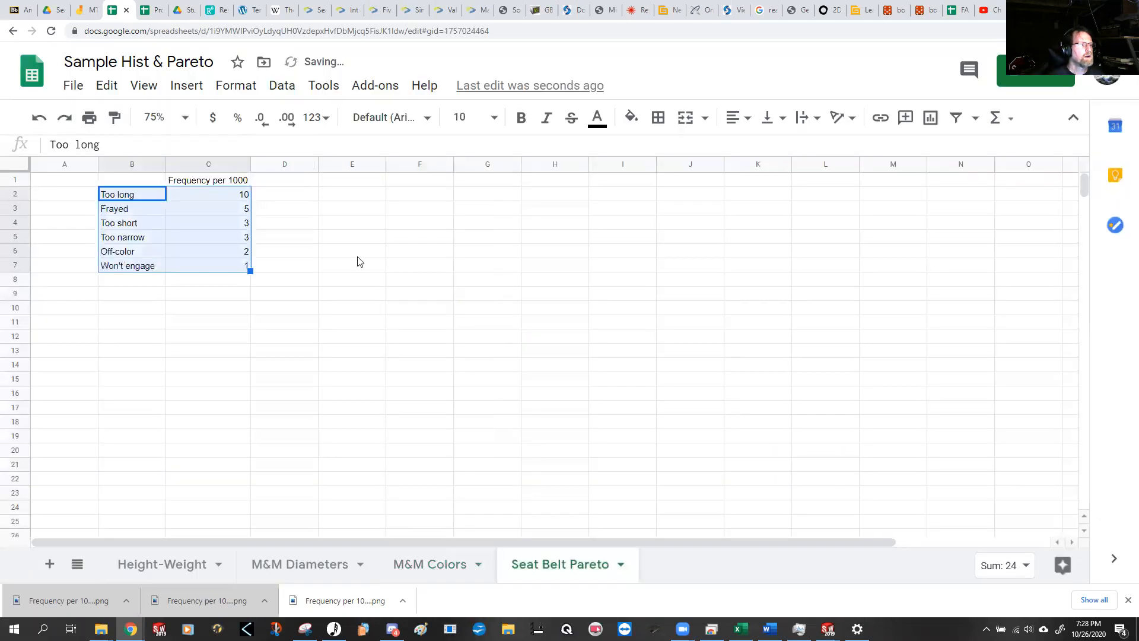
Step: Insert a column chart of the sorted seat belt defects in B2:C7 and place it directly below the table
{"action": "left_click", "coordinate": [933, 123]}
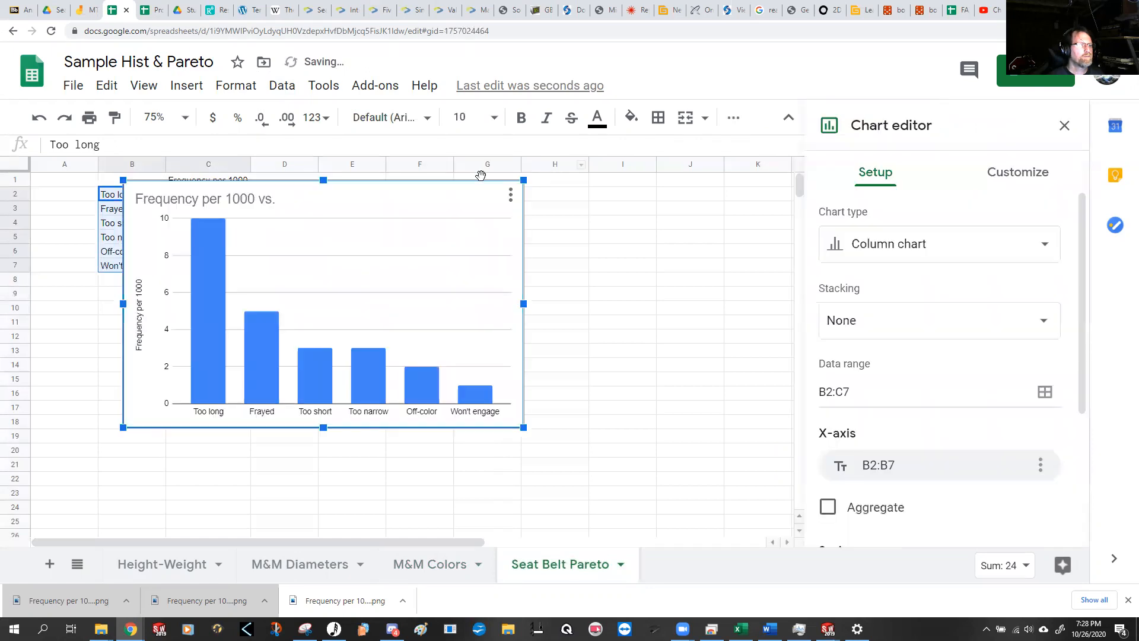
{"action": "left_click_drag", "start_coordinate": [419, 223], "coordinate": [399, 302]}
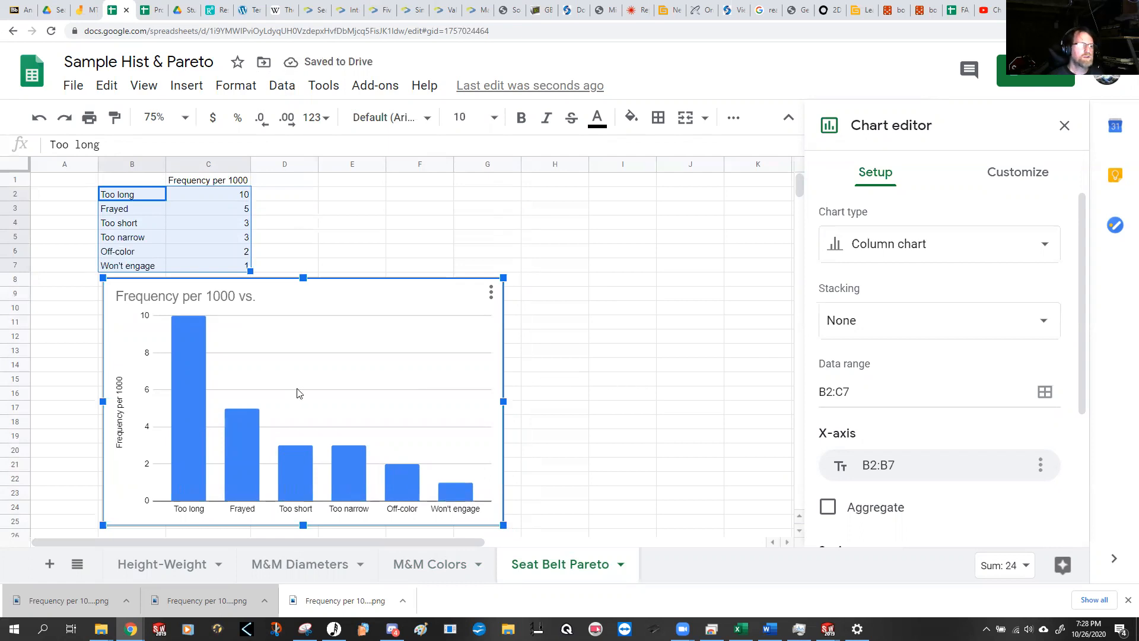
{"action": "left_click", "coordinate": [1064, 125]}
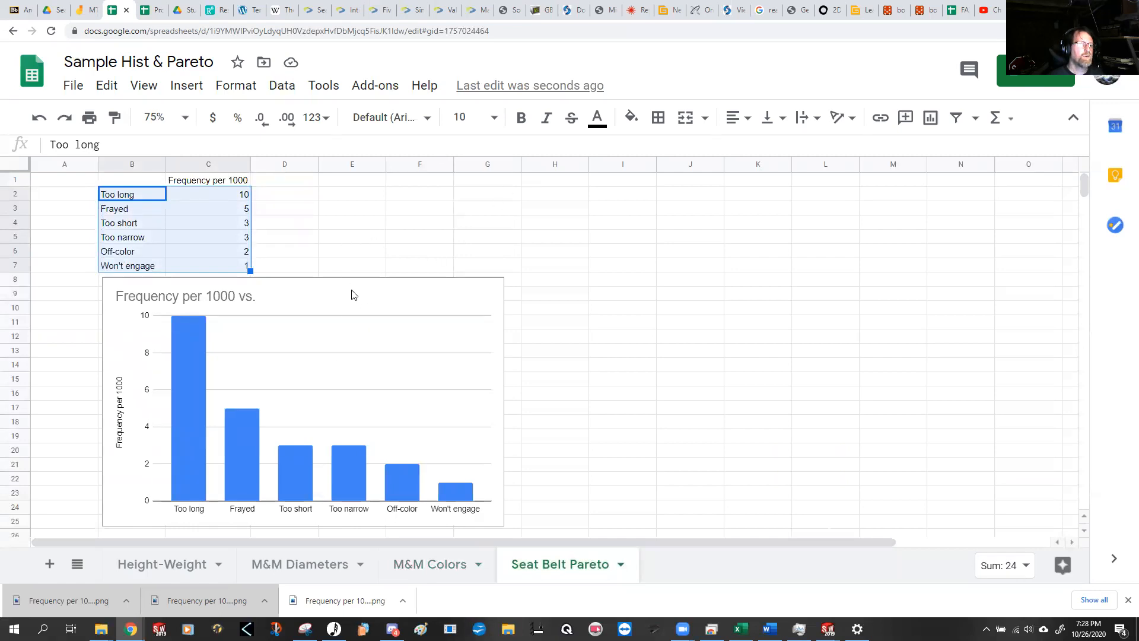
{"action": "left_click", "coordinate": [575, 257]}
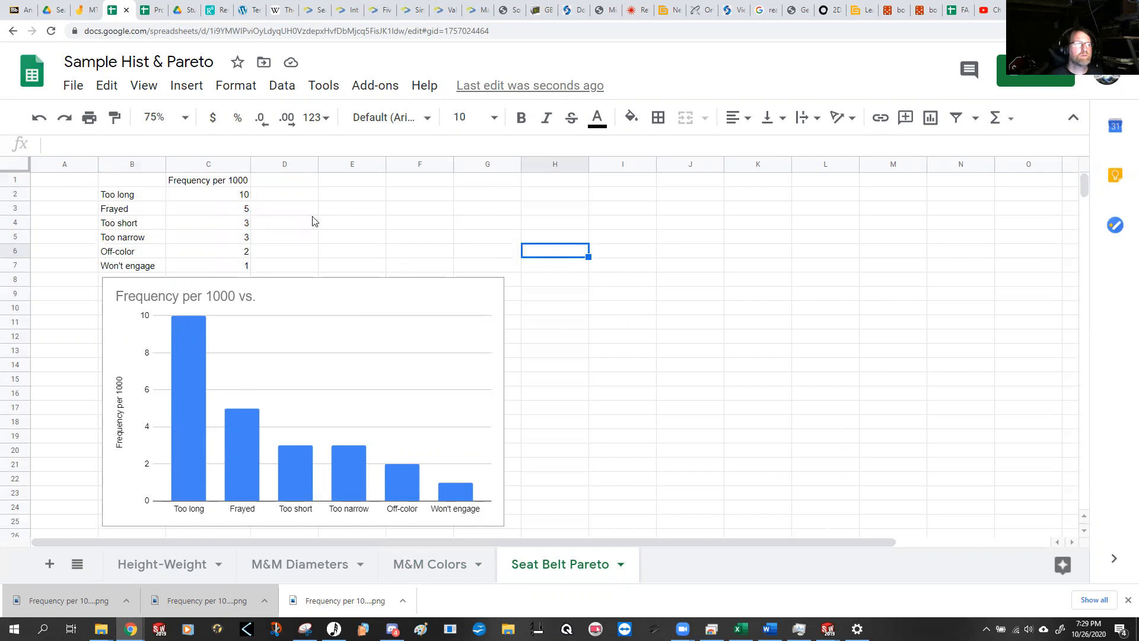
Step: Add an RPN column in D1:D7 with the values 4, 6, 20, 6, 0 and 25 for the six defects
{"action": "left_click", "coordinate": [291, 183]}
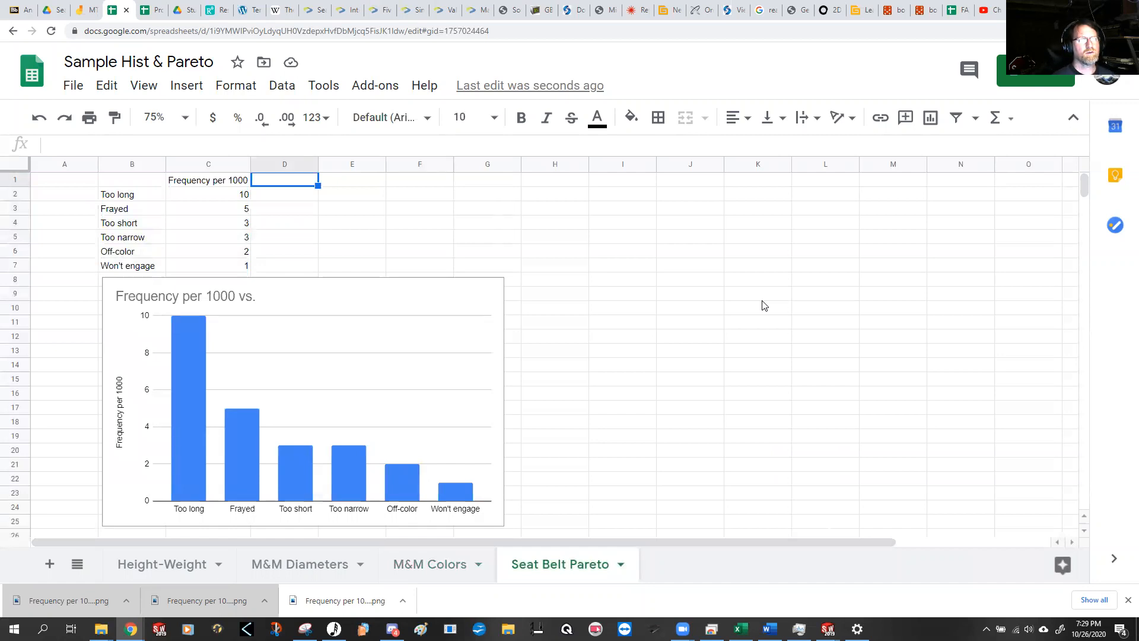
{"action": "type", "text": "RPN"}
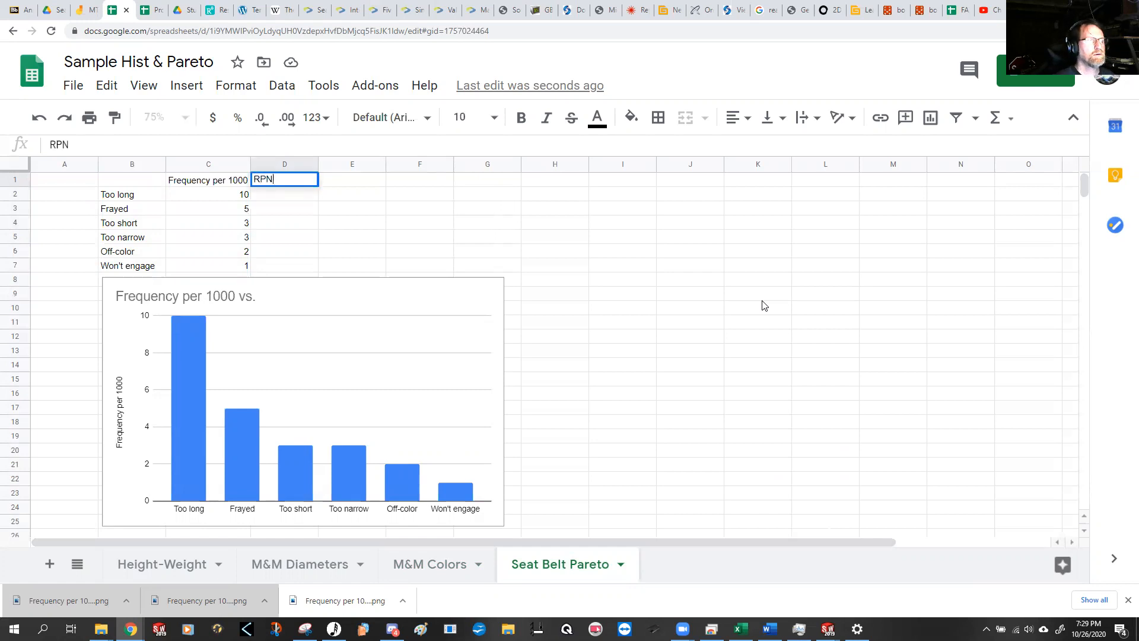
{"action": "key", "text": "Return"}
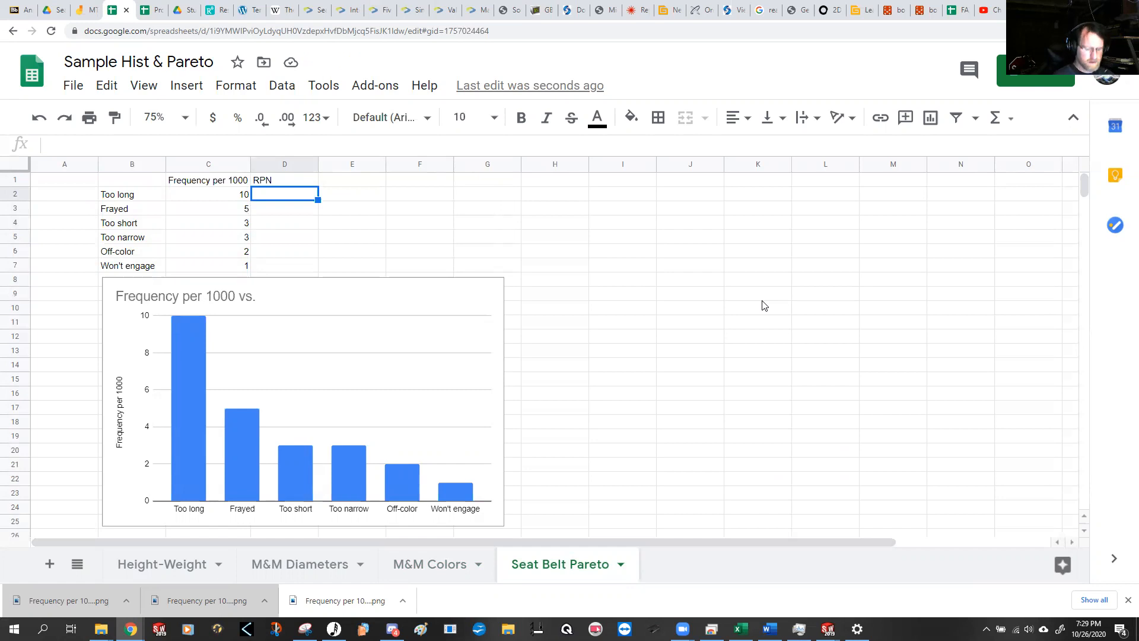
{"action": "type", "text": "4"}
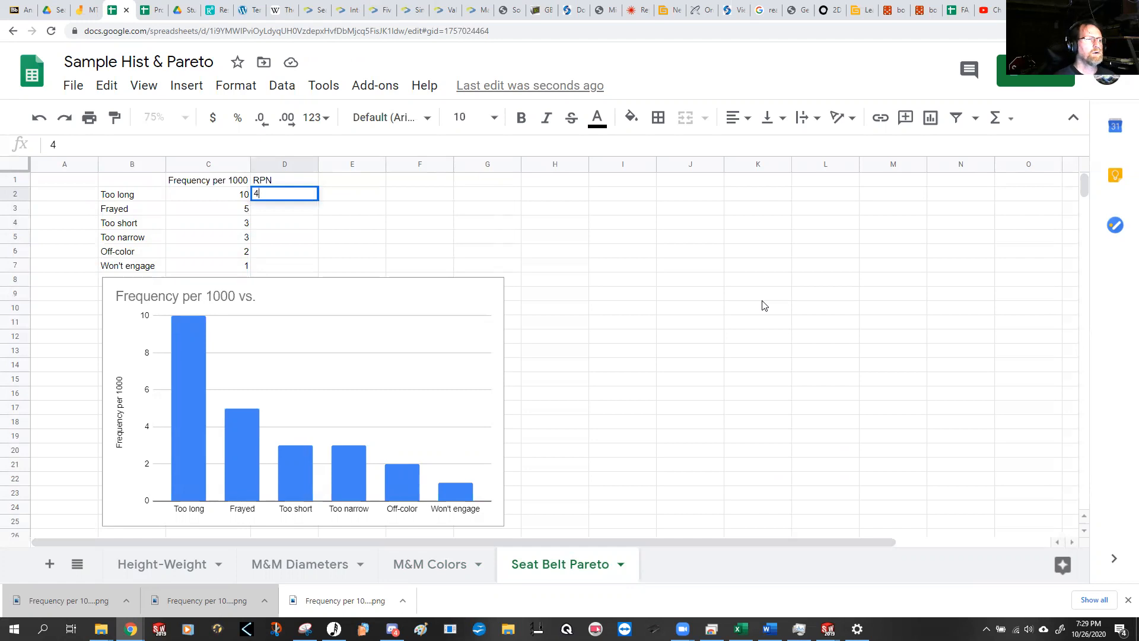
{"action": "key", "text": "Return"}
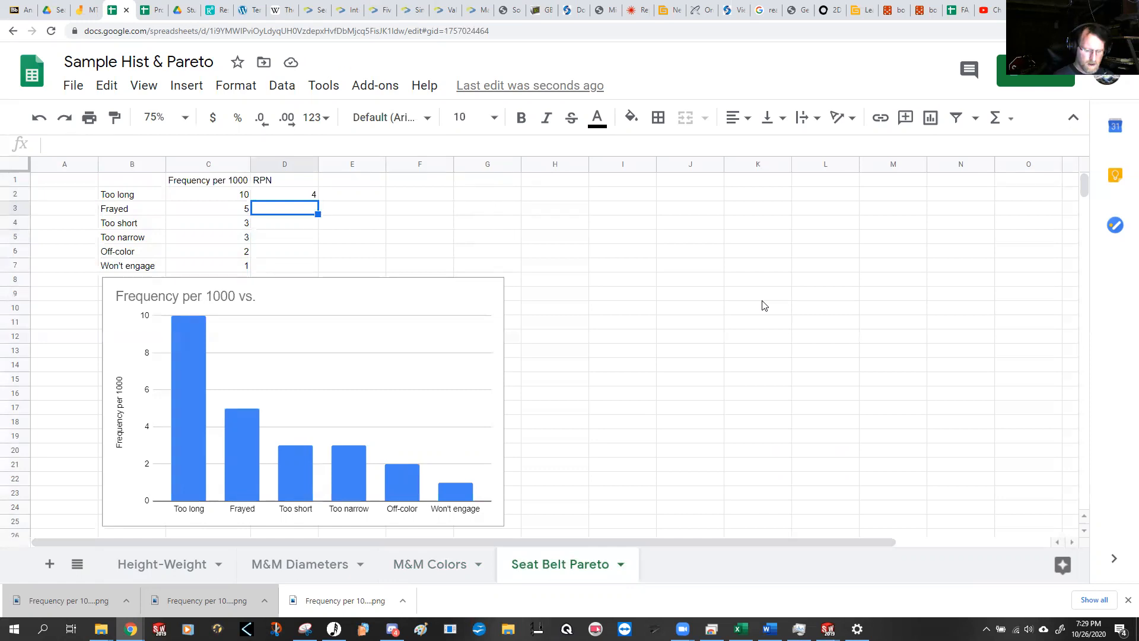
{"action": "type", "text": "6"}
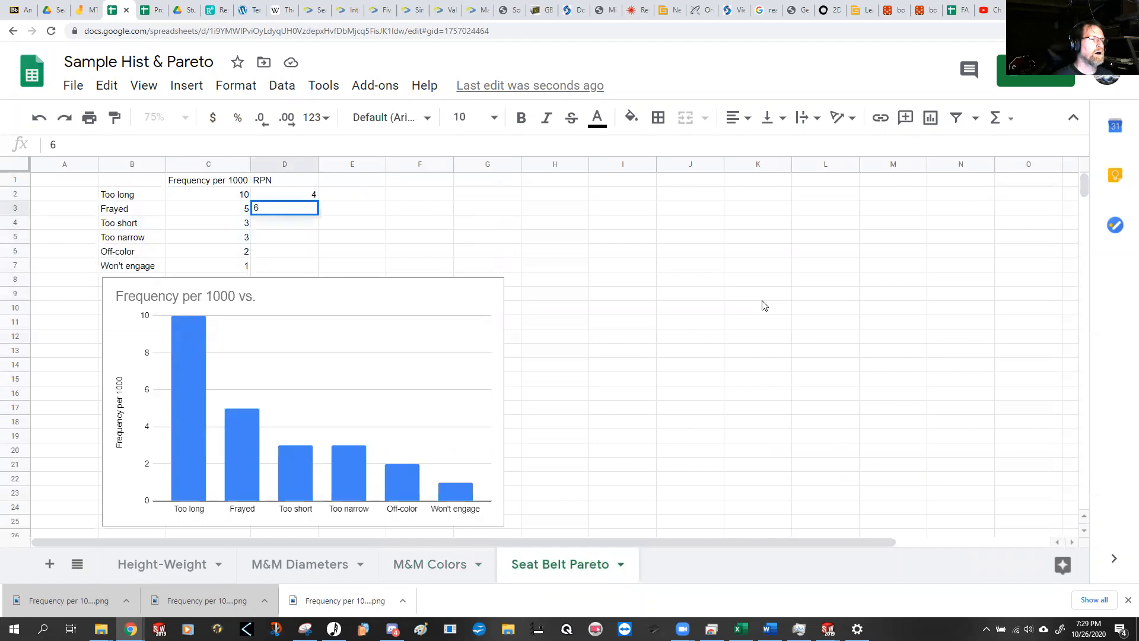
{"action": "key", "text": "Return"}
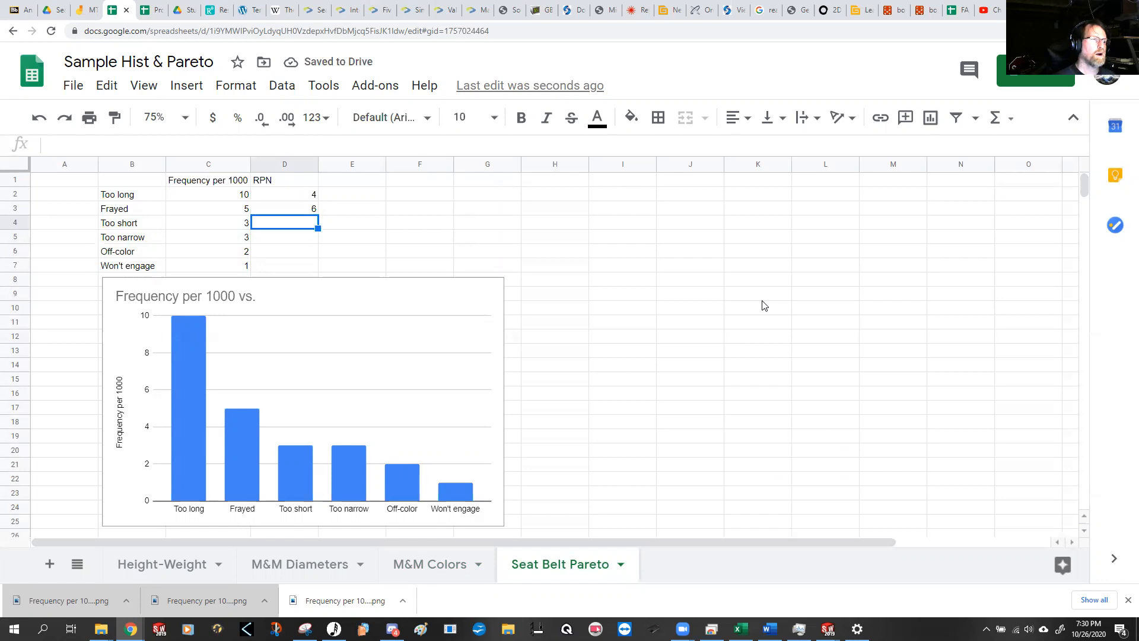
{"action": "type", "text": "20"}
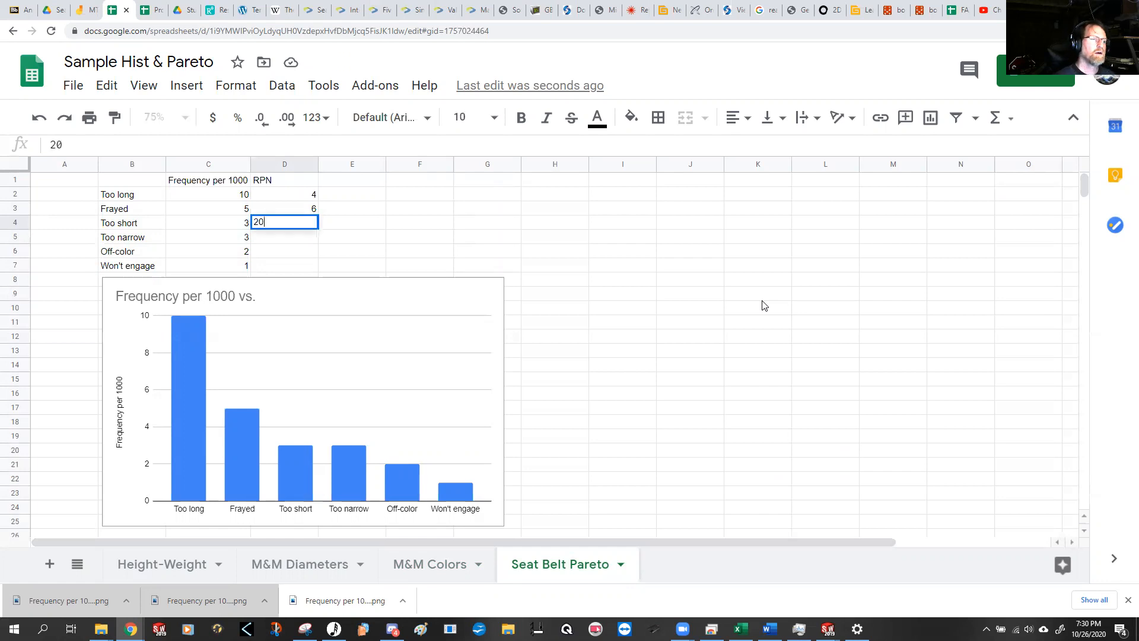
{"action": "key", "text": "Return"}
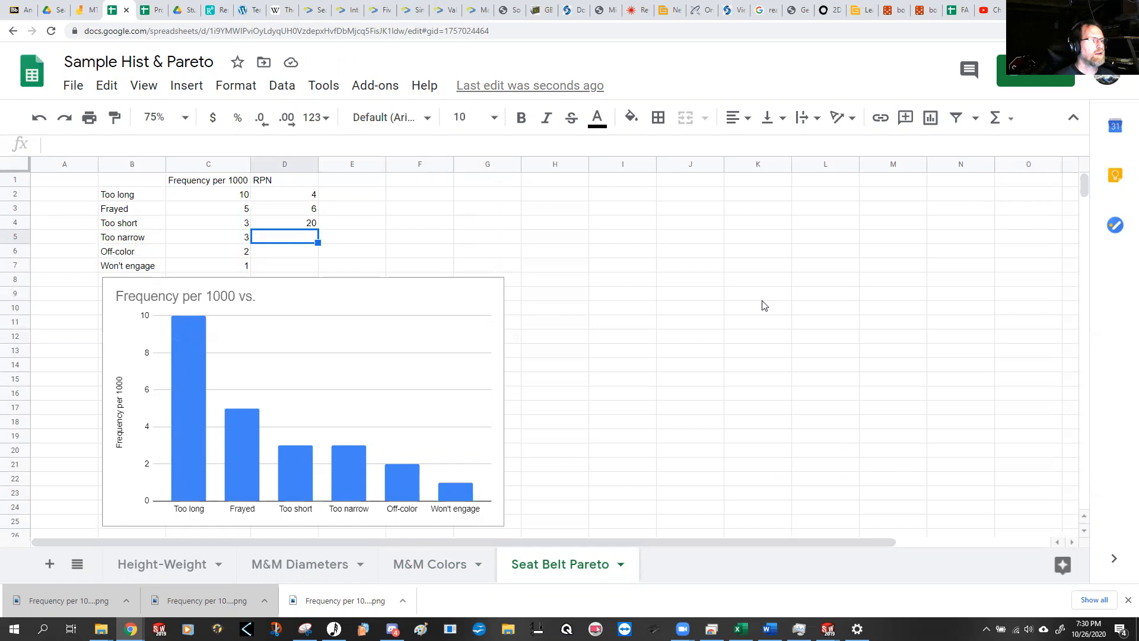
{"action": "type", "text": "6"}
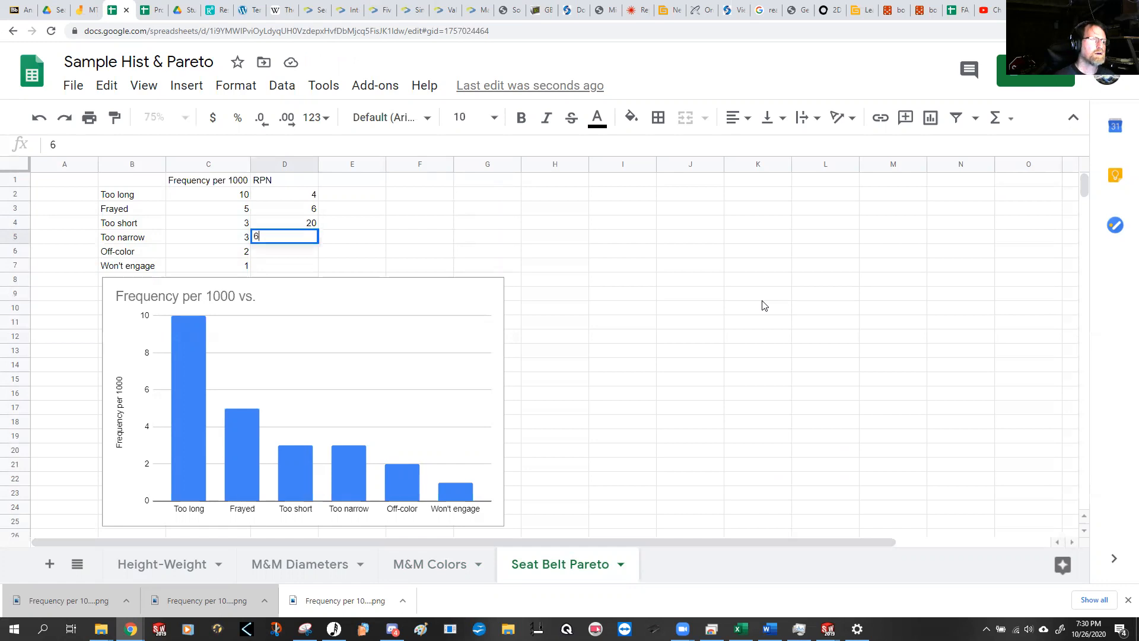
{"action": "key", "text": "Return"}
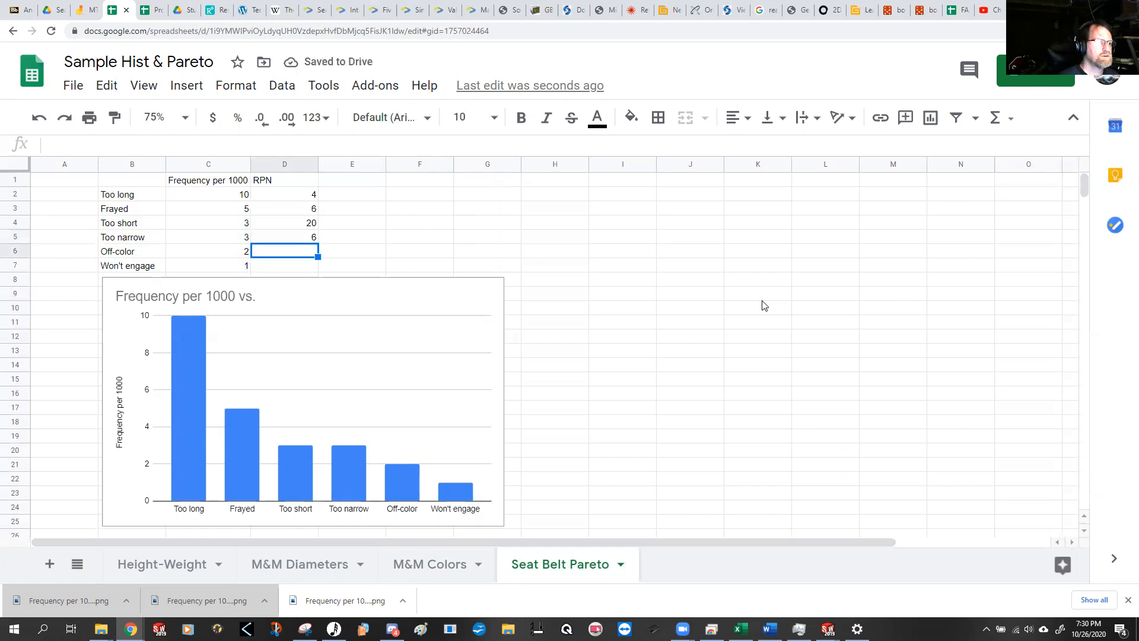
{"action": "type", "text": "0"}
{"action": "key", "text": "Return"}
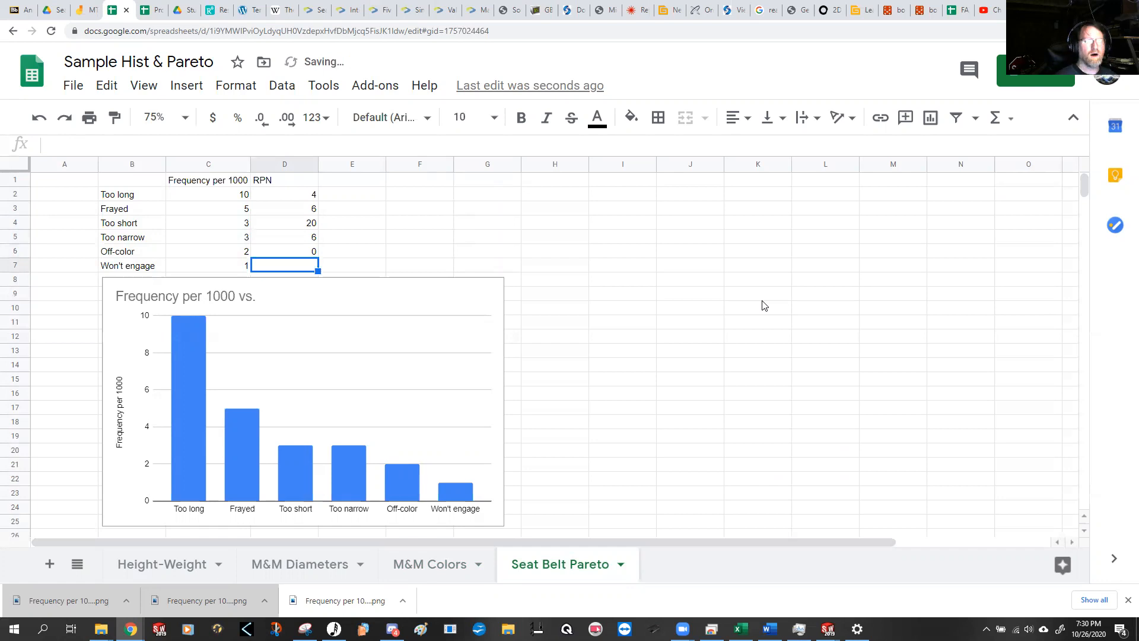
{"action": "type", "text": "25"}
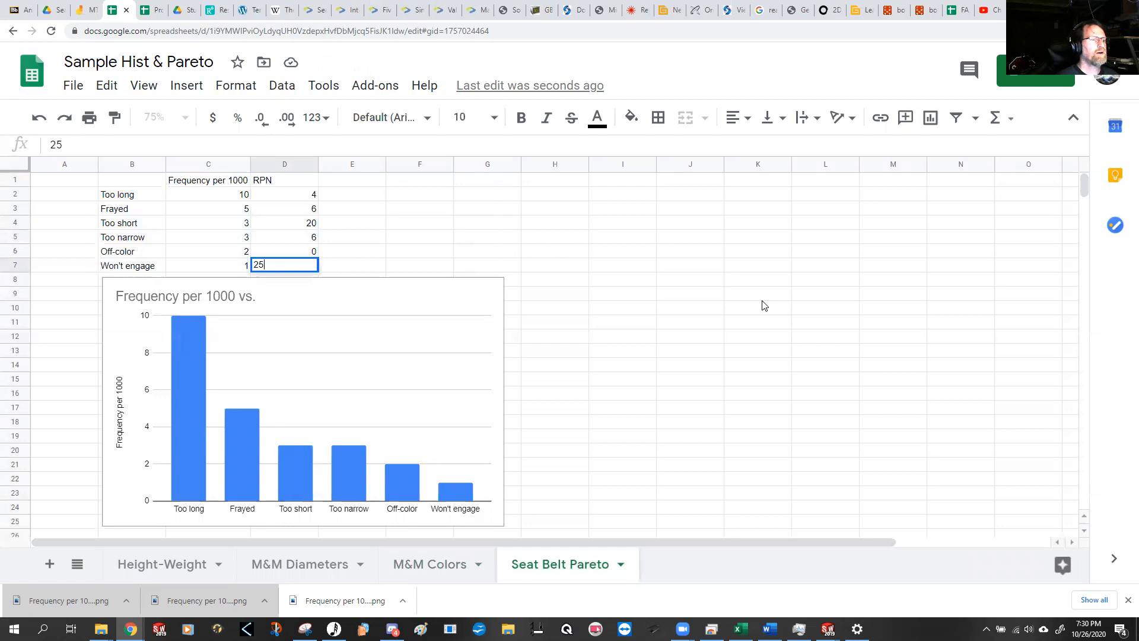
{"action": "key", "text": "Return"}
Step: Enter the column heading "Weighted safety" in cell E1
{"action": "key", "text": "Right"}
{"action": "key", "text": "Up"}
{"action": "key", "text": "Up"}
{"action": "key", "text": "Up"}
{"action": "key", "text": "Up"}
{"action": "key", "text": "Up"}
{"action": "key", "text": "Up"}
{"action": "key", "text": "Up"}
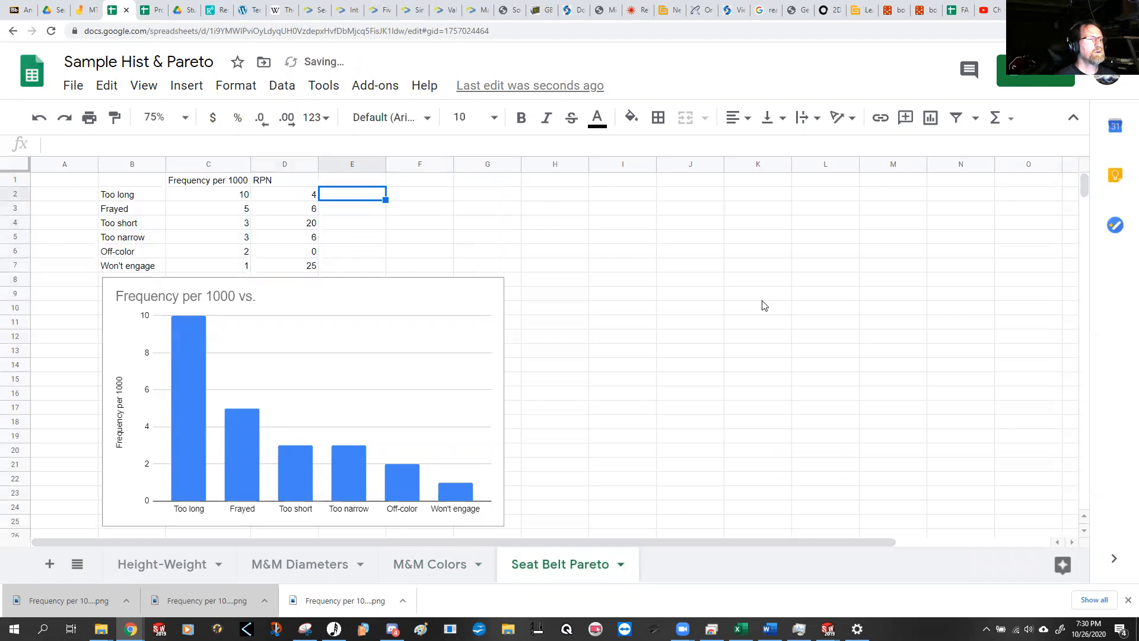
{"action": "type", "text": "Wei"}
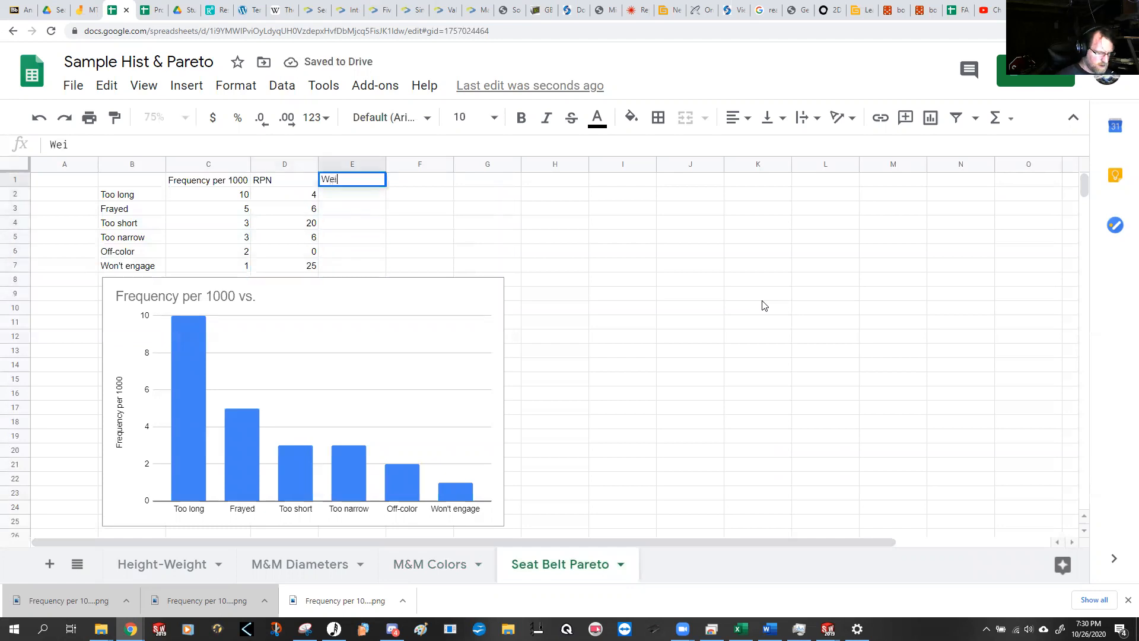
{"action": "type", "text": "ghted safety"}
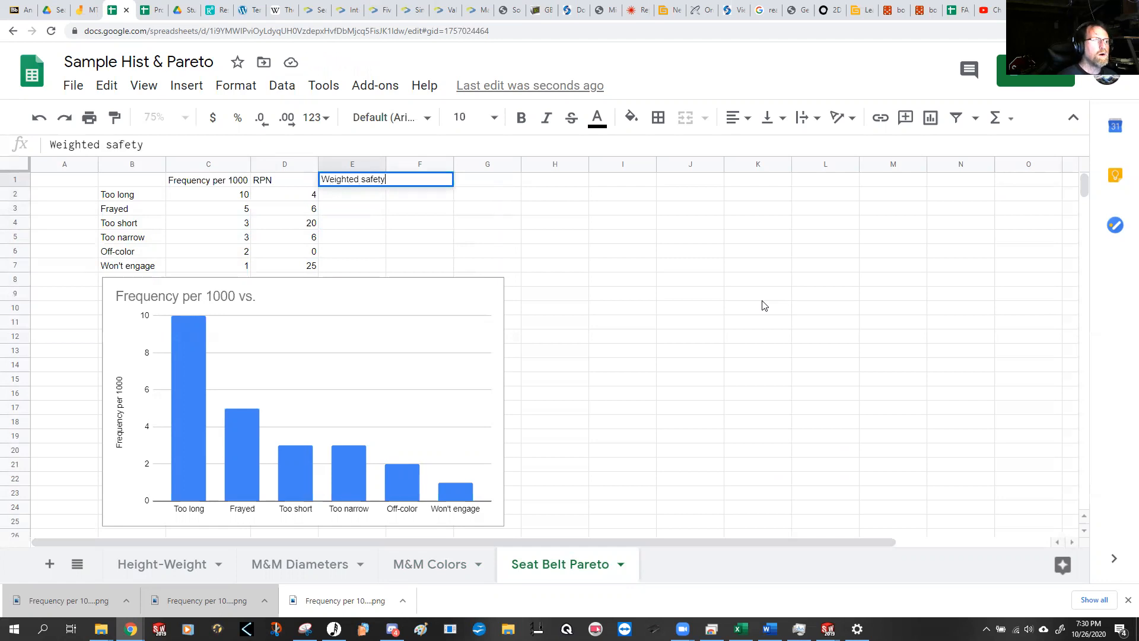
{"action": "key", "text": "Return"}
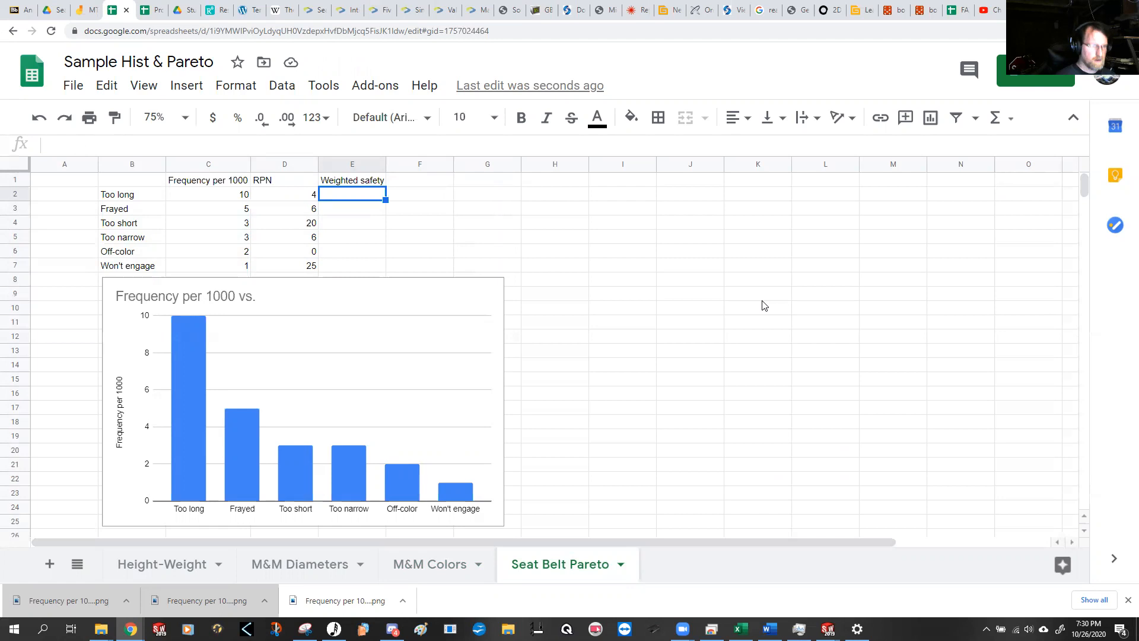
Step: Multiply frequency by RPN in E2 with the formula =C2*D2 and fill it down to E7
{"action": "type", "text": "="}
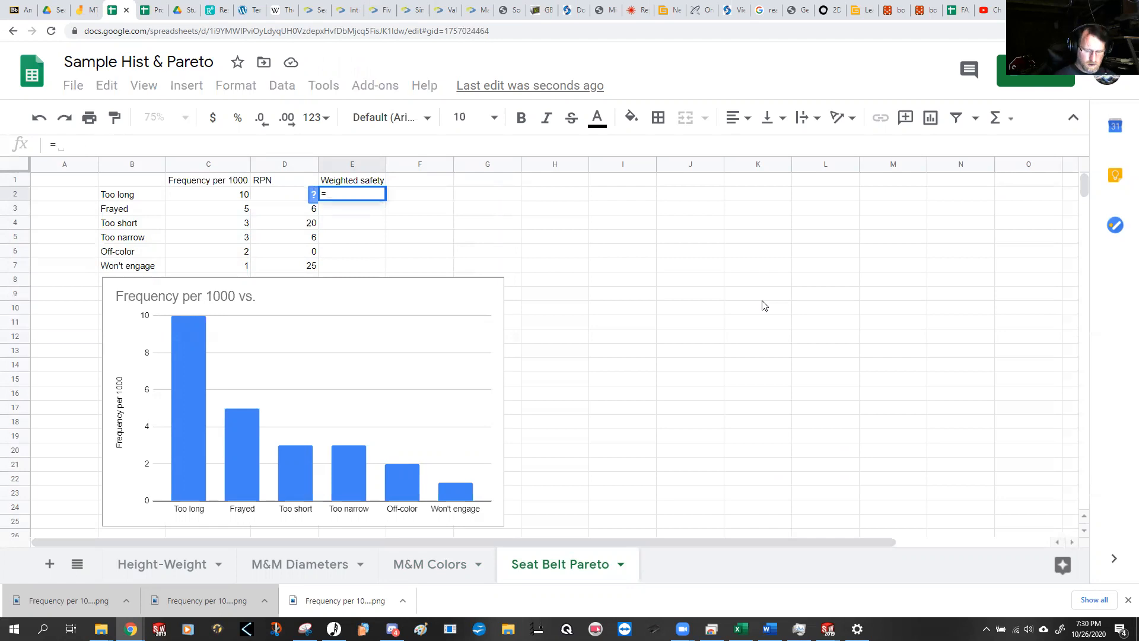
{"action": "left_click", "coordinate": [235, 198]}
{"action": "type", "text": "*"}
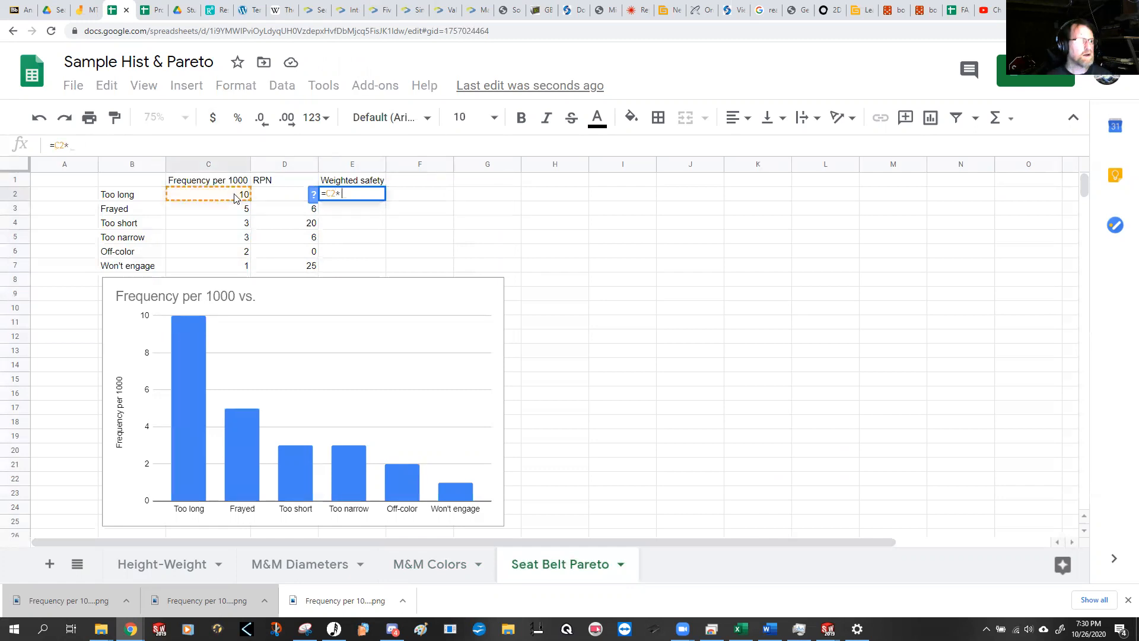
{"action": "left_click", "coordinate": [264, 196]}
{"action": "key", "text": "Return"}
{"action": "left_click", "coordinate": [377, 196]}
{"action": "left_click_drag", "start_coordinate": [385, 200], "coordinate": [383, 267]}
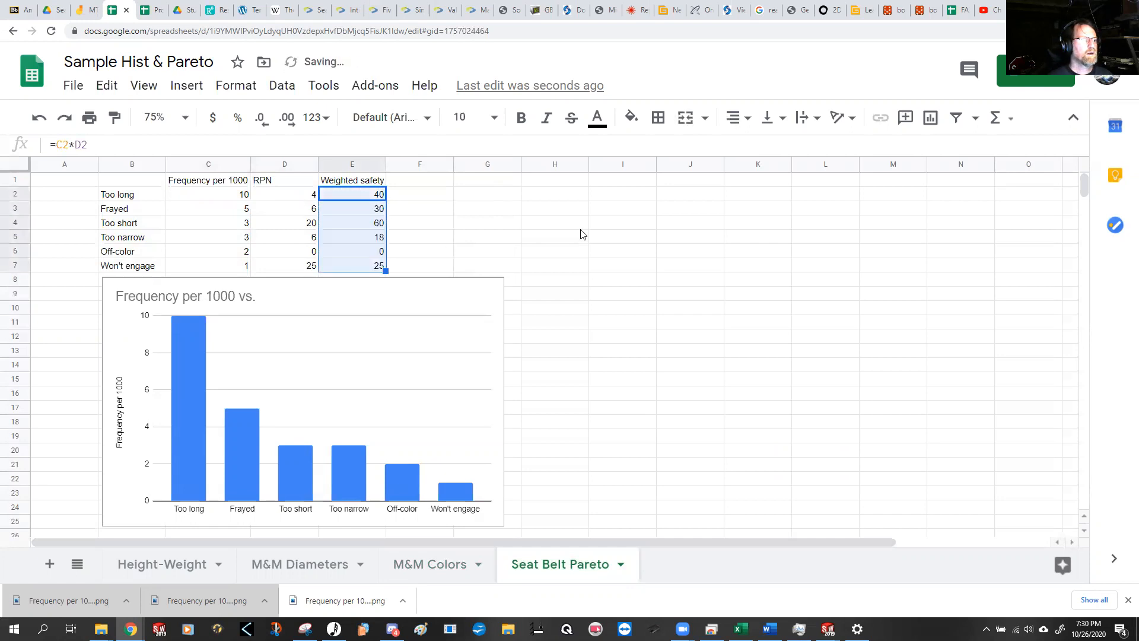
{"action": "left_click", "coordinate": [631, 280]}
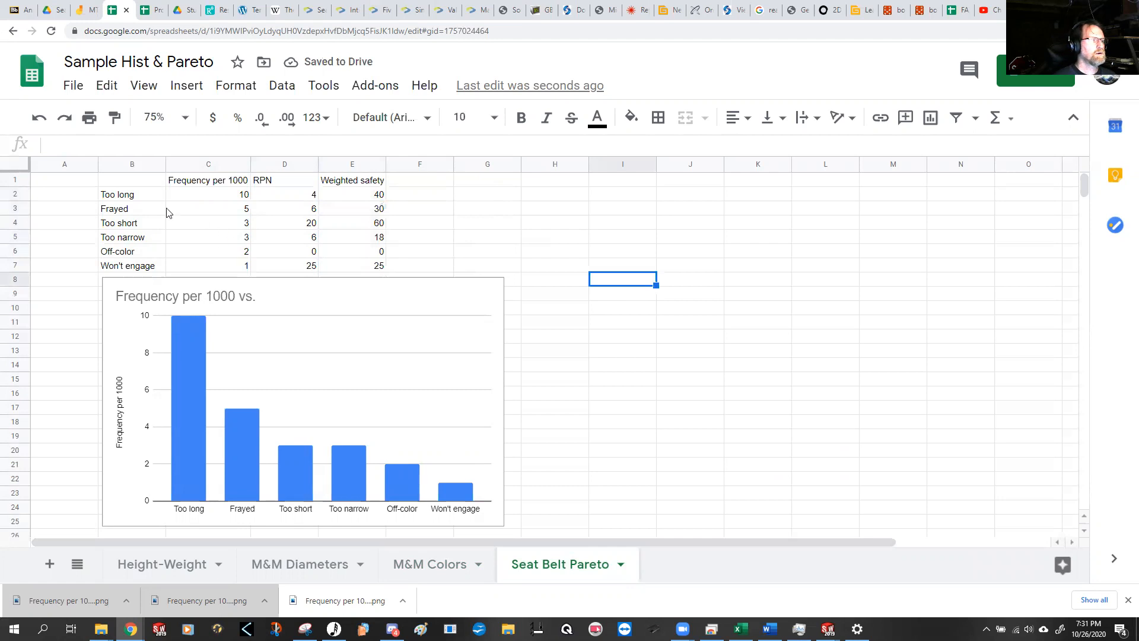
Step: Try sorting the defect table B2:E7 by column E in descending order, Z → A, and undo the sort
{"action": "left_click_drag", "start_coordinate": [125, 199], "coordinate": [332, 266]}
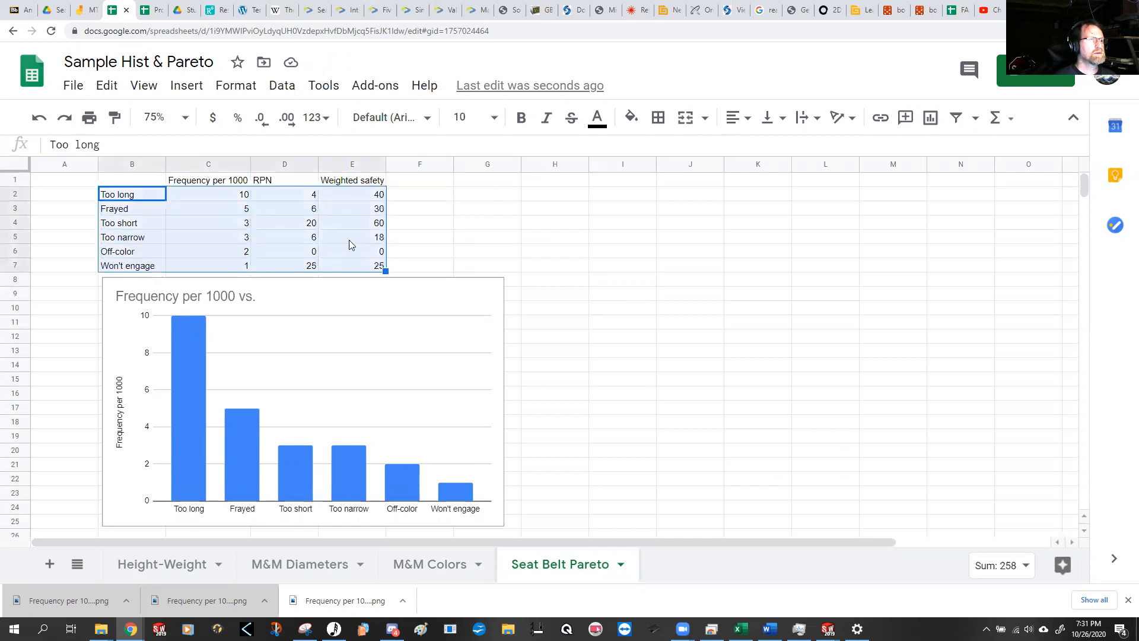
{"action": "left_click", "coordinate": [283, 94]}
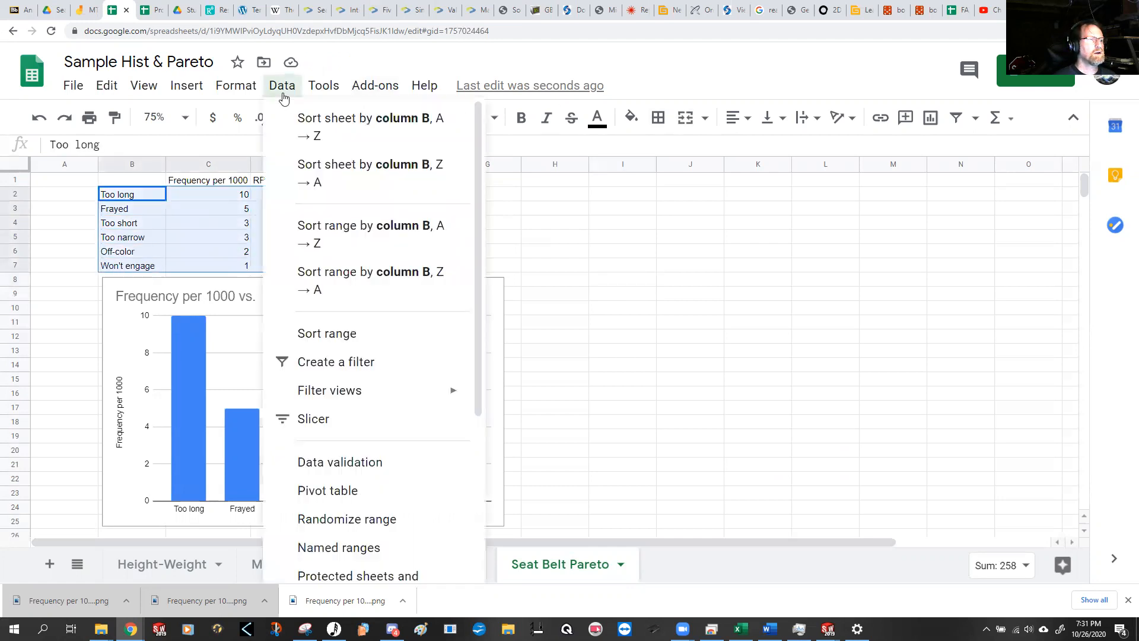
{"action": "left_click", "coordinate": [375, 338]}
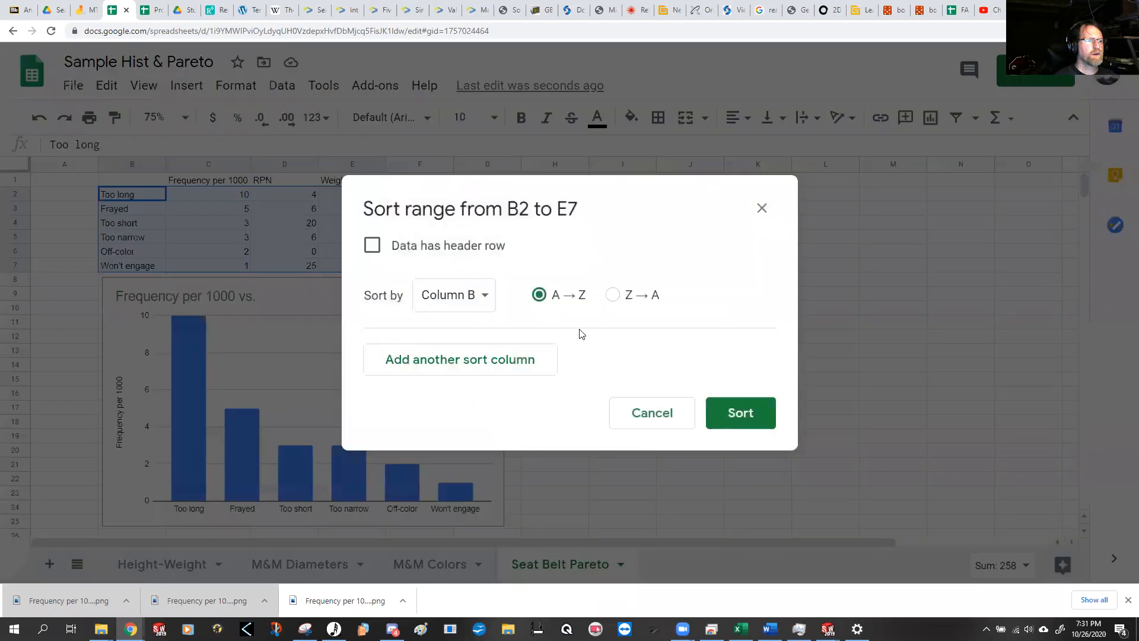
{"action": "left_click", "coordinate": [484, 296]}
{"action": "left_click", "coordinate": [493, 379]}
{"action": "left_click", "coordinate": [613, 295]}
{"action": "left_click", "coordinate": [757, 414]}
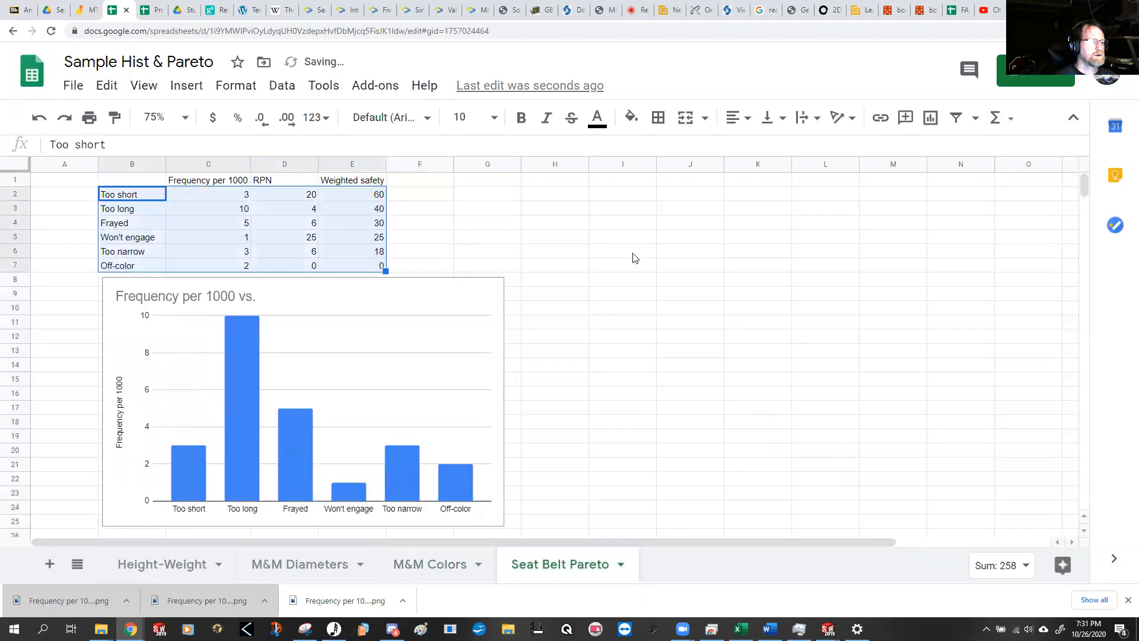
{"action": "left_click", "coordinate": [608, 299]}
{"action": "key", "text": "ctrl+z"}
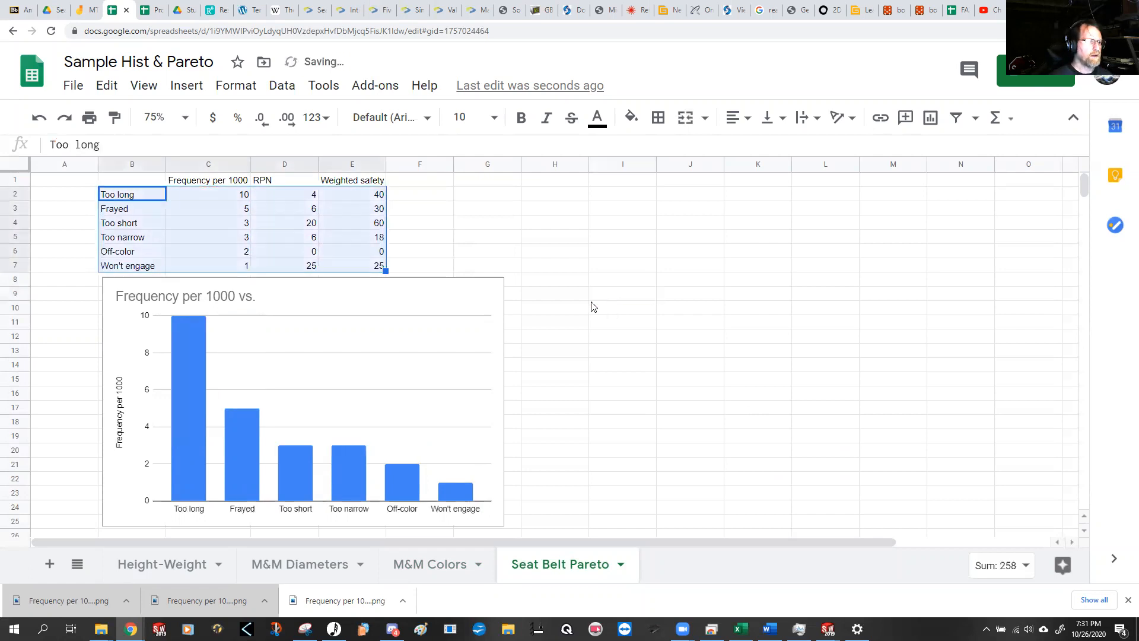
Step: Download the seat belt frequency chart as a PNG image
{"action": "left_click", "coordinate": [490, 300]}
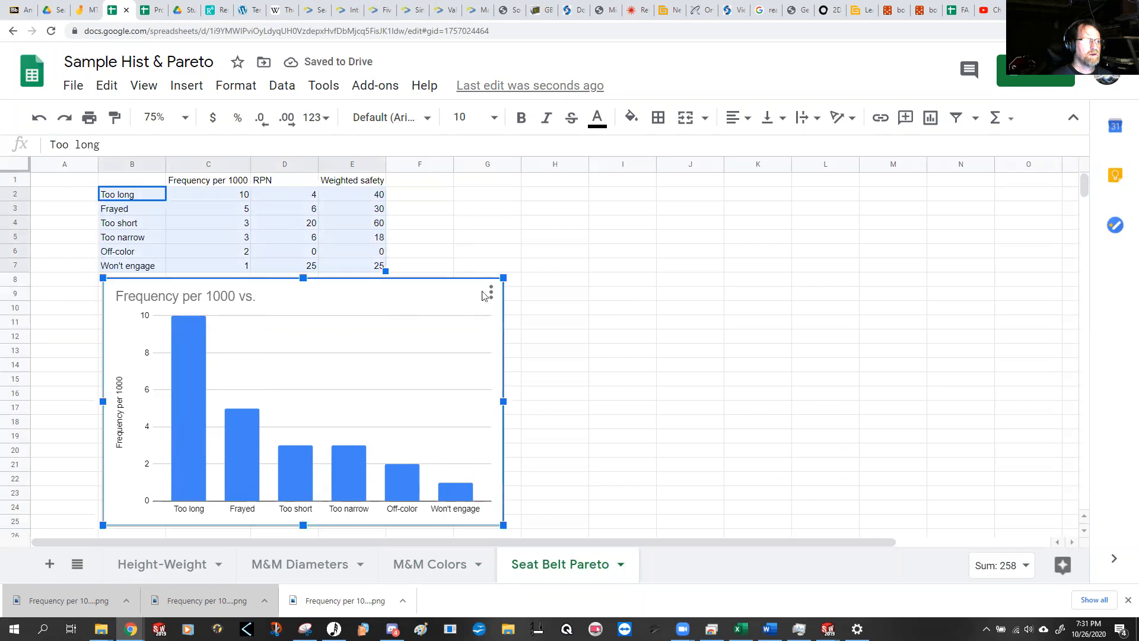
{"action": "left_click", "coordinate": [491, 293]}
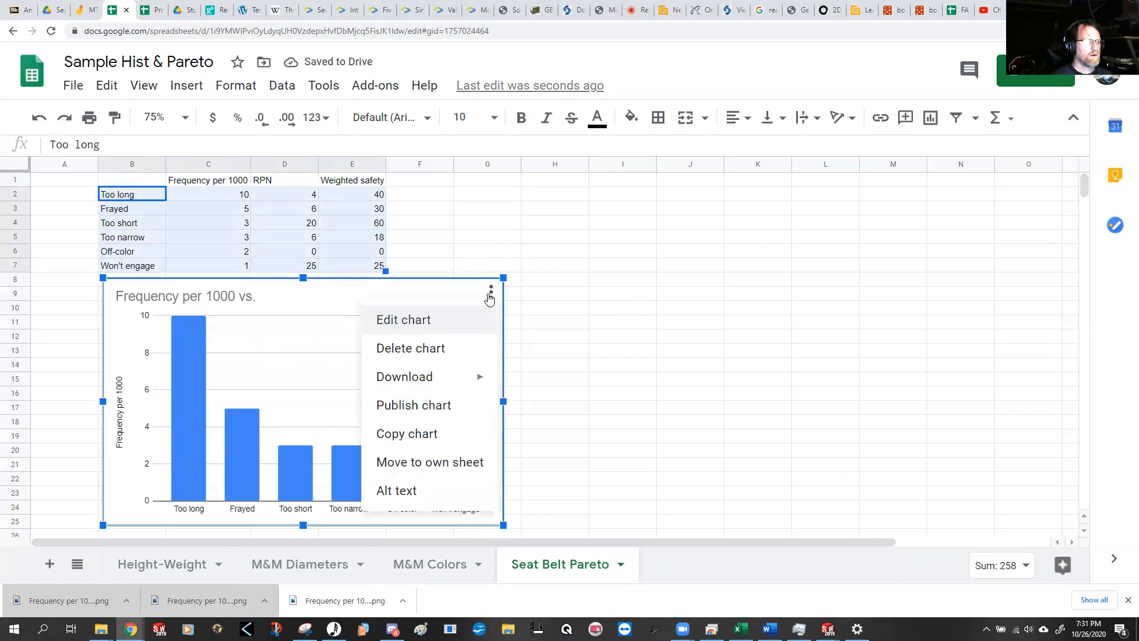
{"action": "mouse_move", "coordinate": [475, 376]}
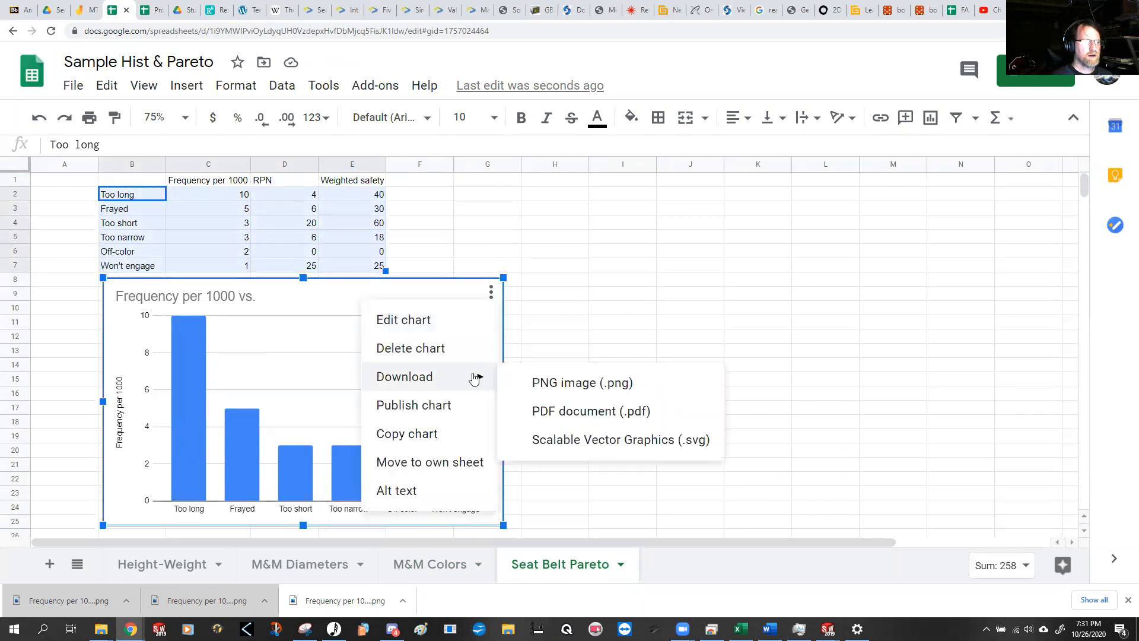
{"action": "left_click", "coordinate": [583, 384]}
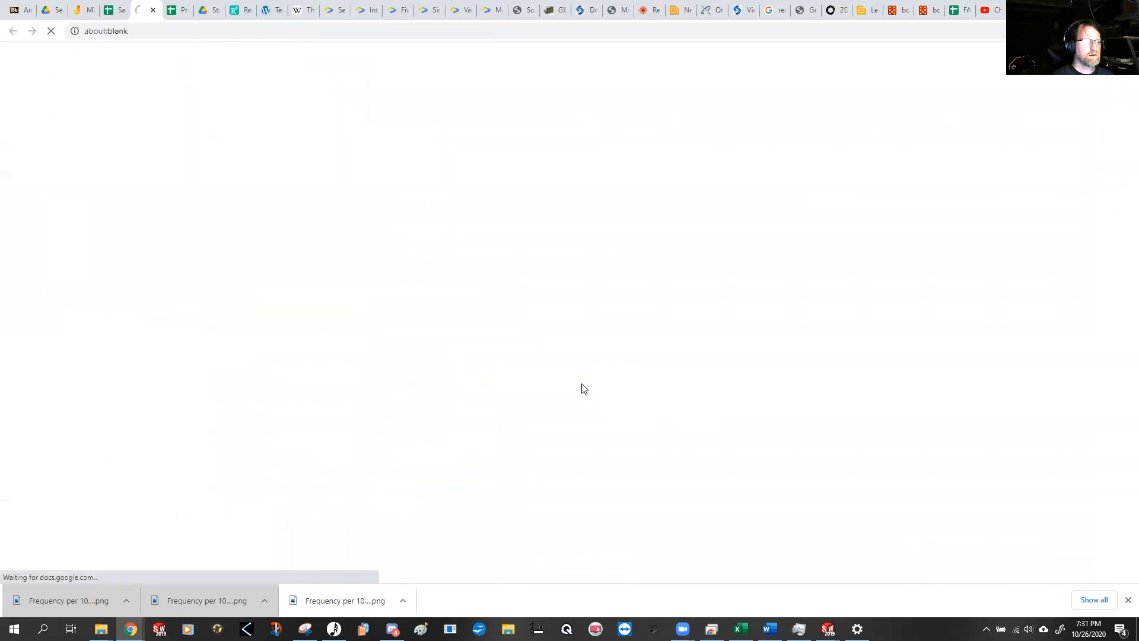
Step: Open the newly downloaded chart image in Photos, copy it, and paste it into the Seat Belt Pareto sheet at cell I8
{"action": "left_click", "coordinate": [77, 600]}
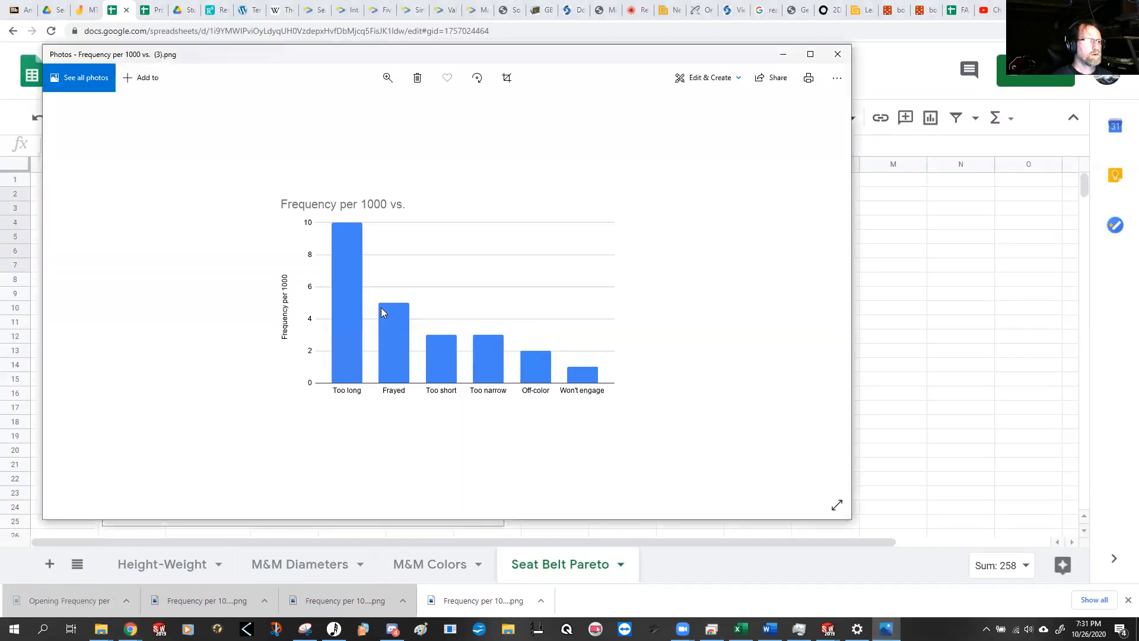
{"action": "right_click", "coordinate": [381, 312]}
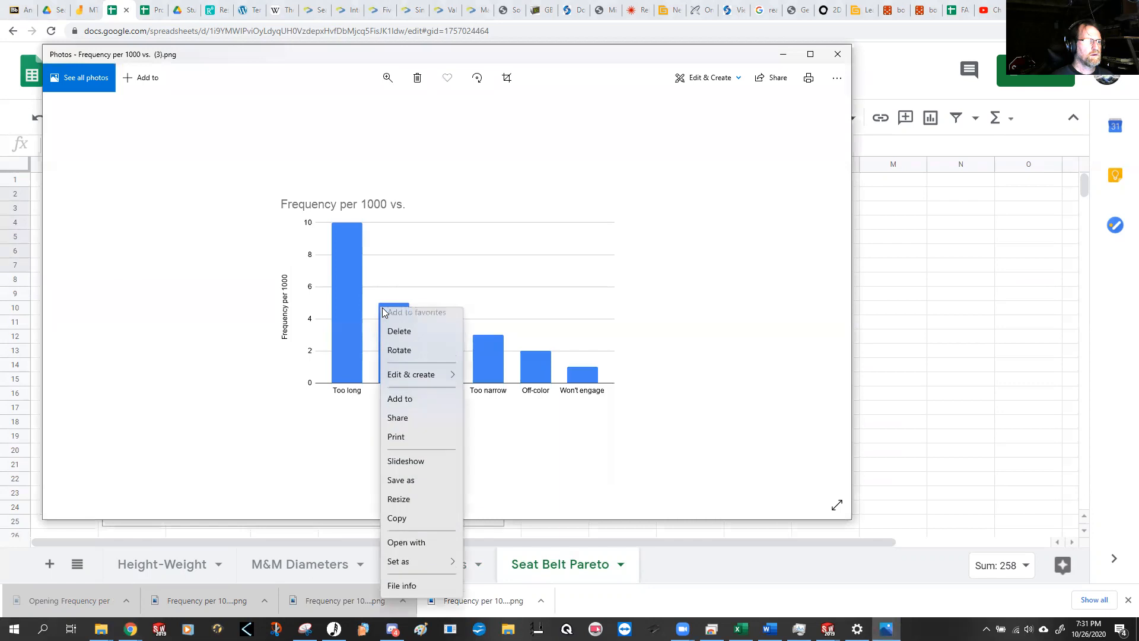
{"action": "left_click", "coordinate": [422, 528]}
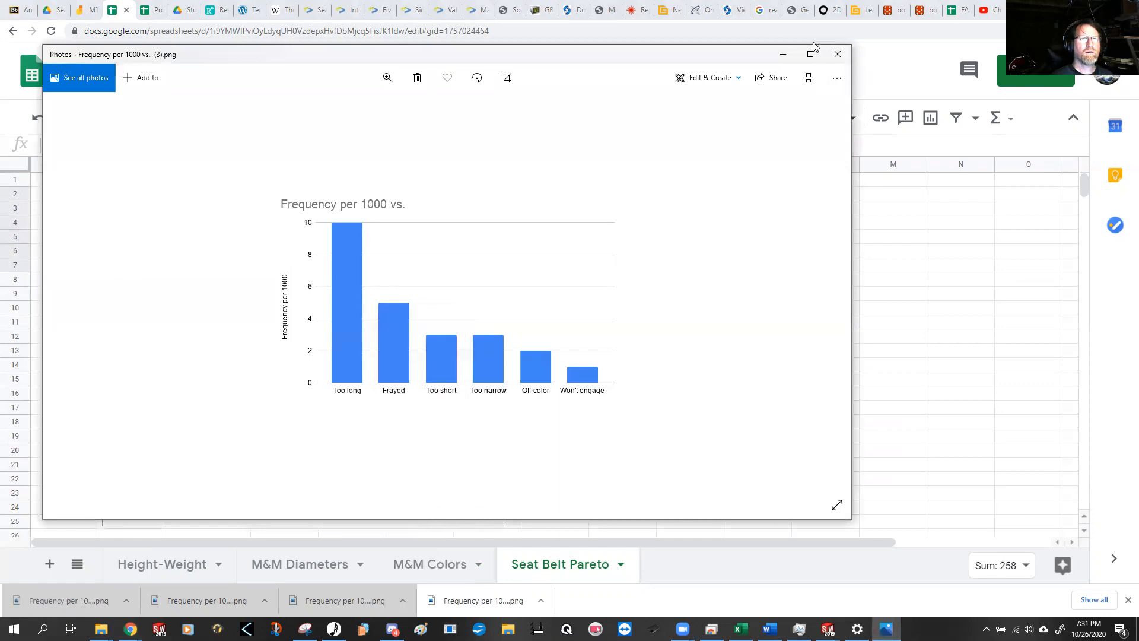
{"action": "left_click", "coordinate": [783, 54]}
{"action": "left_click", "coordinate": [608, 289]}
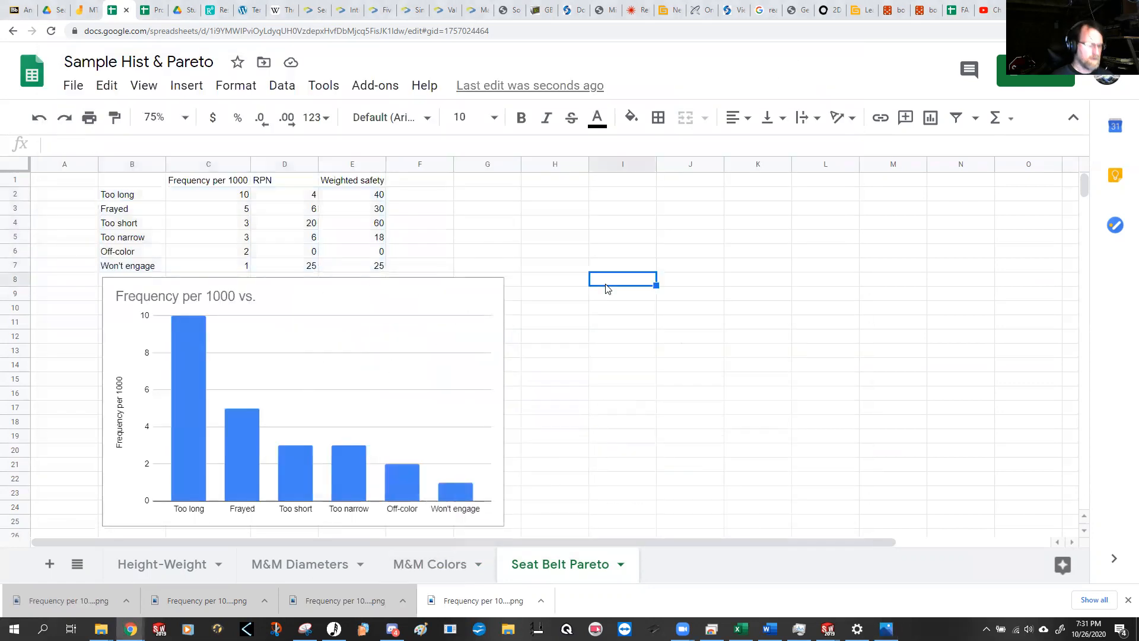
{"action": "key", "text": "ctrl+v"}
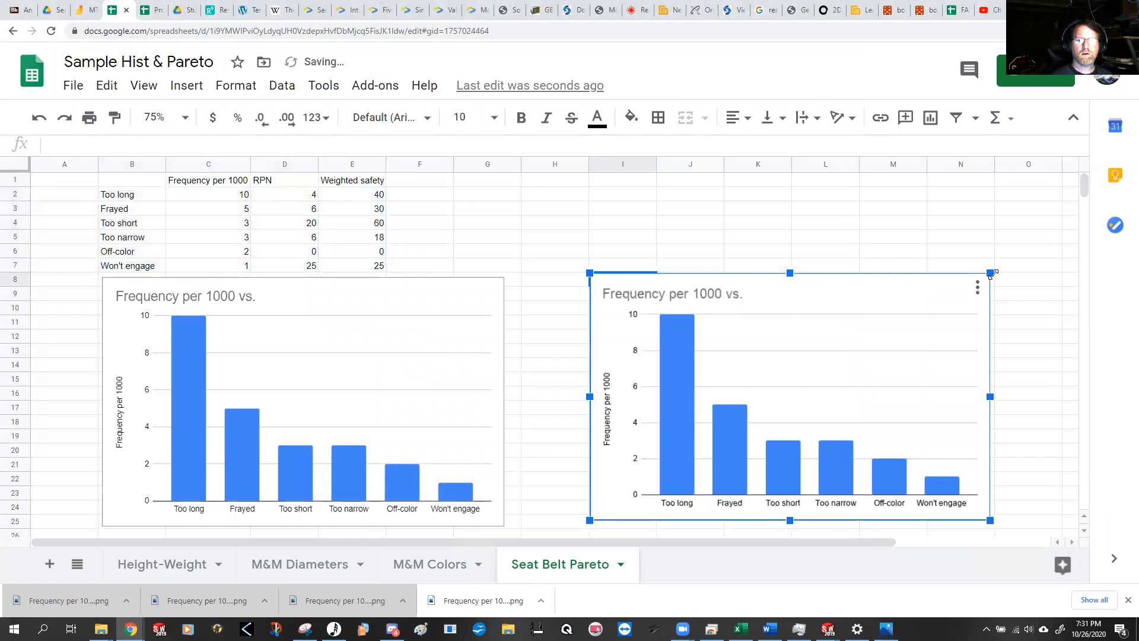
Step: Shrink the pasted frequency image, move it below the defect table, and move the live chart to columns I–O
{"action": "left_click_drag", "start_coordinate": [989, 274], "coordinate": [884, 337]}
{"action": "left_click_drag", "start_coordinate": [766, 363], "coordinate": [235, 357]}
{"action": "left_click", "coordinate": [381, 296]}
{"action": "left_click_drag", "start_coordinate": [368, 296], "coordinate": [900, 281]}
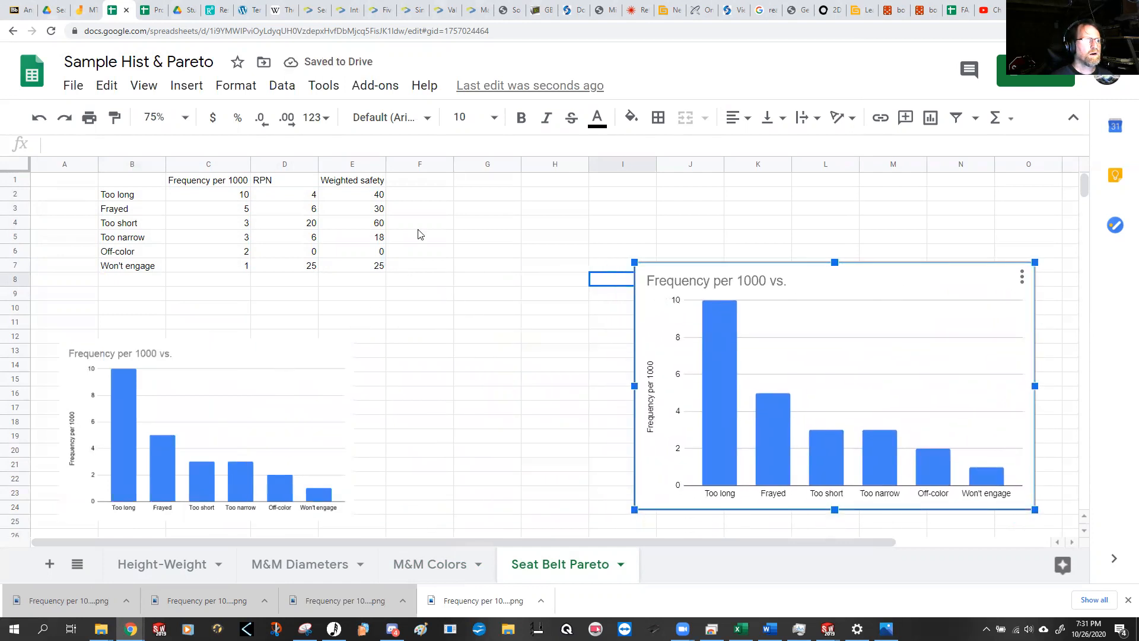
Step: Sort the defect table B2:E7 by column E in descending order, Z → A
{"action": "left_click", "coordinate": [372, 197]}
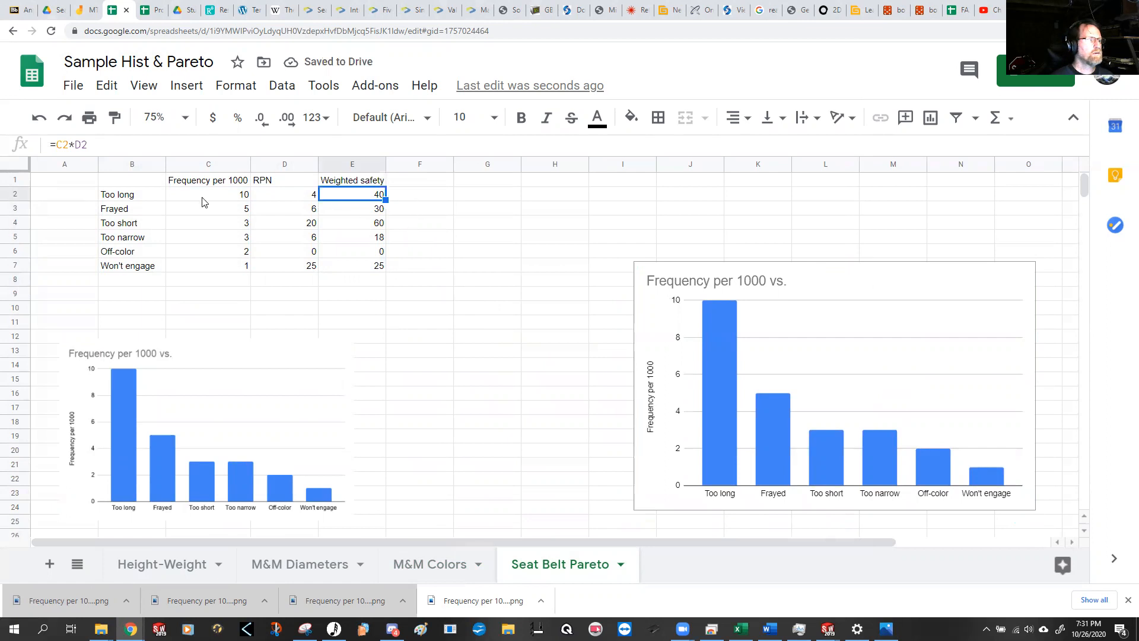
{"action": "left_click_drag", "start_coordinate": [153, 196], "coordinate": [376, 267]}
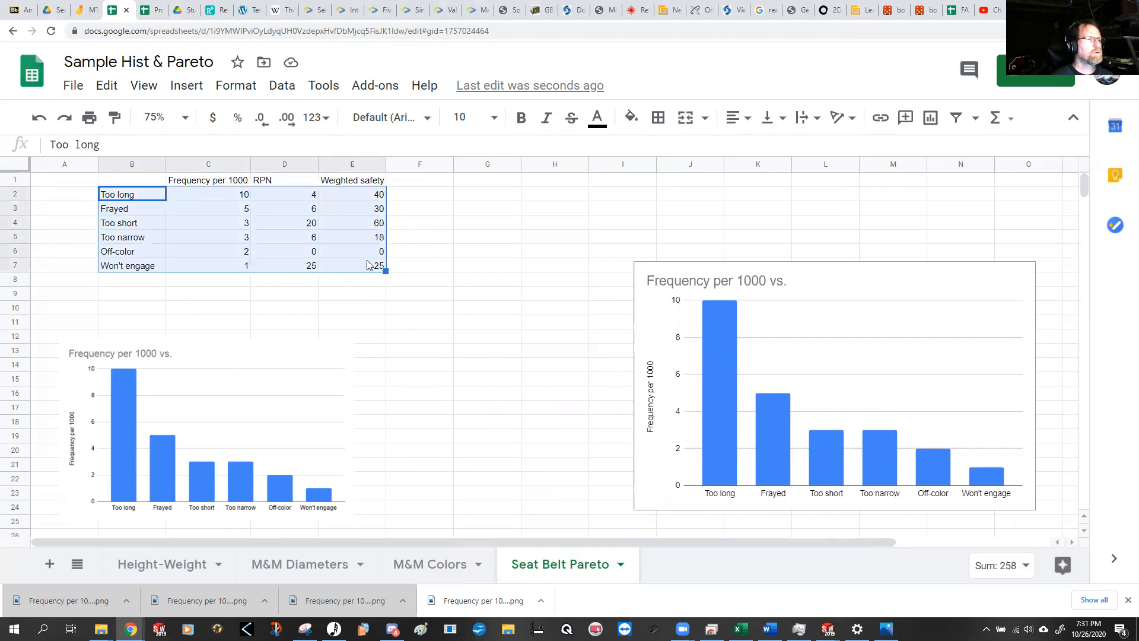
{"action": "left_click", "coordinate": [291, 86]}
{"action": "left_click", "coordinate": [347, 331]}
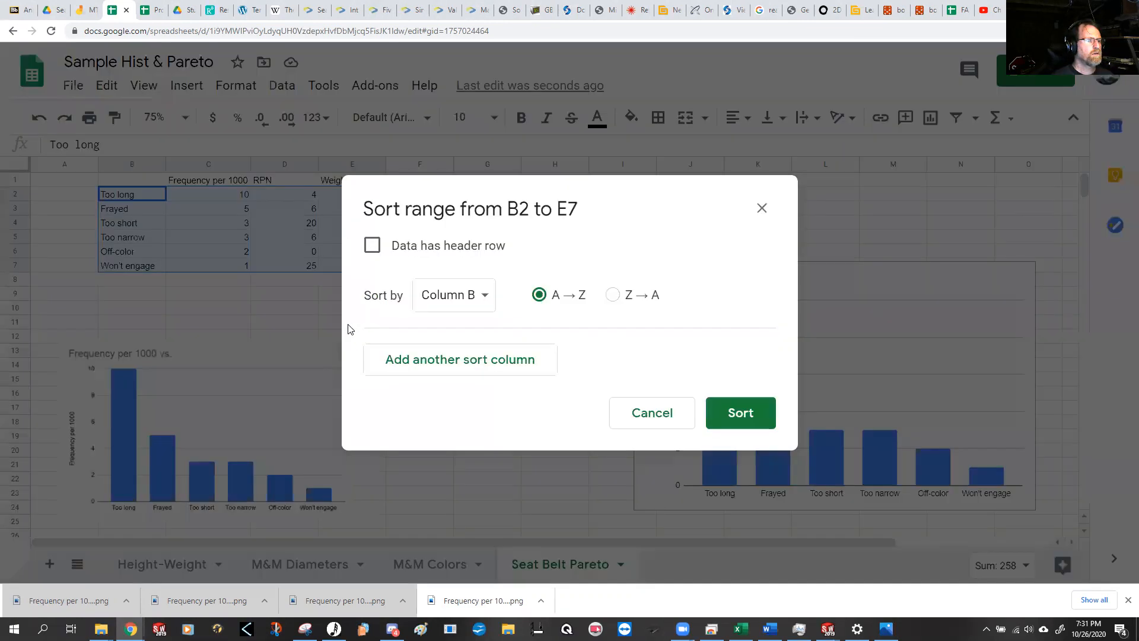
{"action": "left_click", "coordinate": [450, 302]}
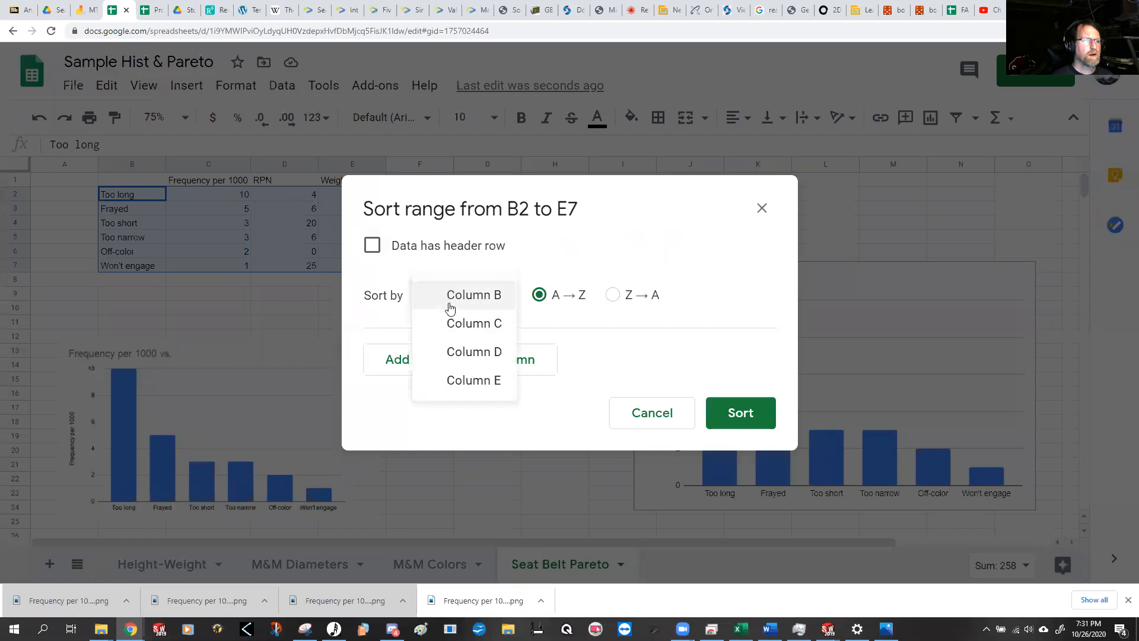
{"action": "left_click", "coordinate": [466, 381]}
{"action": "left_click", "coordinate": [616, 295]}
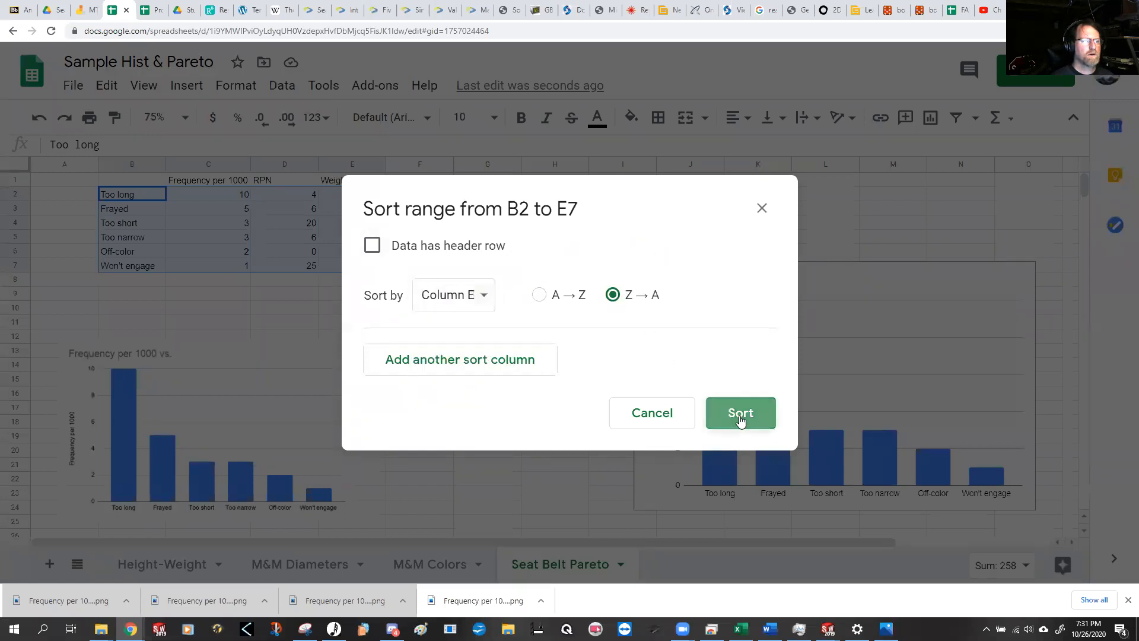
{"action": "left_click", "coordinate": [740, 417]}
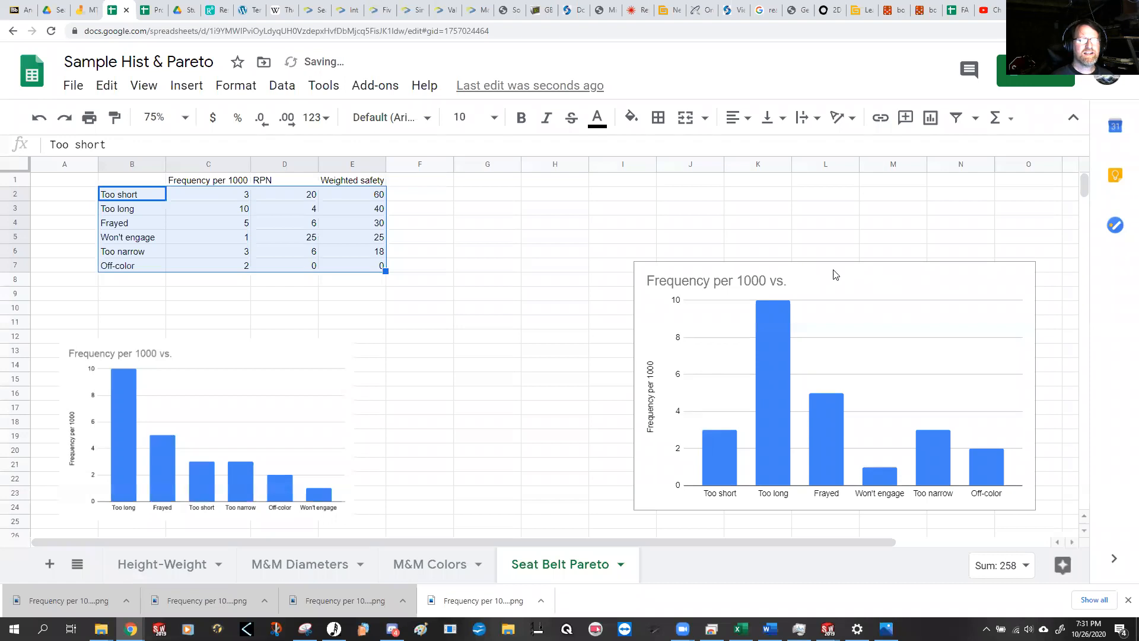
Step: Move the live chart beside the frequency image and replace its data series C2:C7 with weighted safety E2:E7
{"action": "left_click", "coordinate": [849, 275]}
{"action": "left_click_drag", "start_coordinate": [849, 276], "coordinate": [659, 274]}
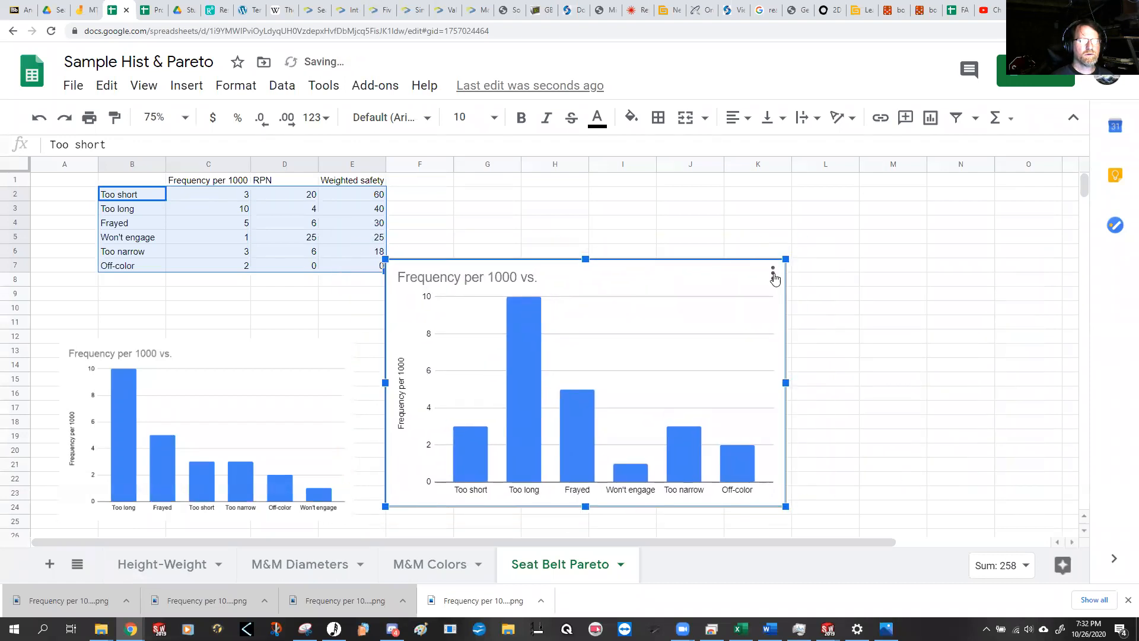
{"action": "left_click", "coordinate": [773, 273]}
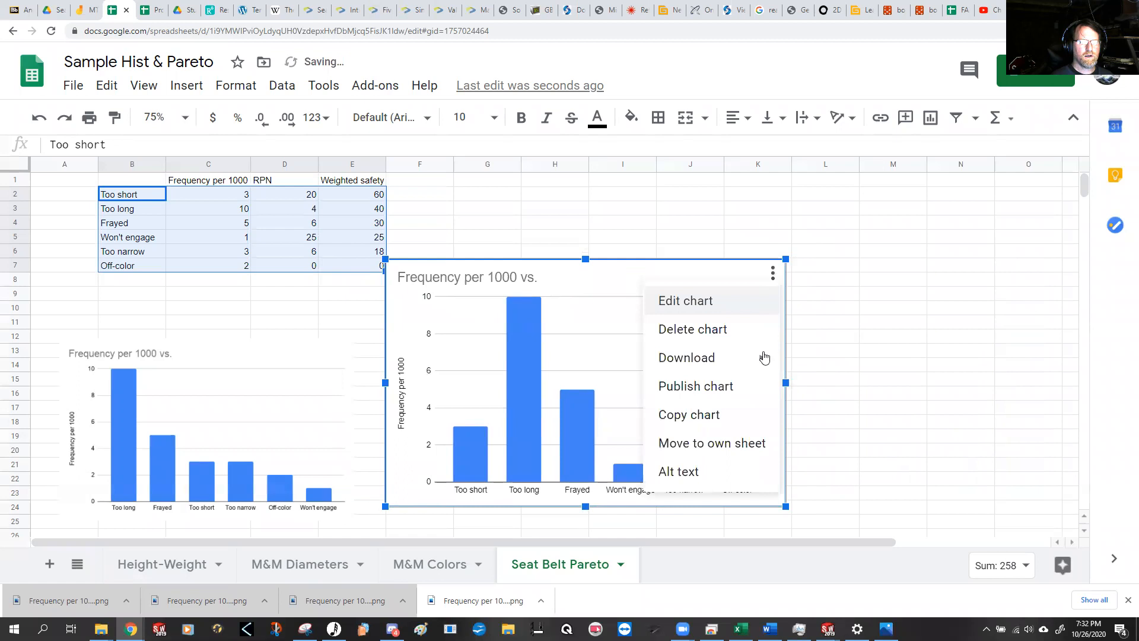
{"action": "left_click", "coordinate": [724, 311]}
{"action": "scroll", "coordinate": [913, 364], "scroll_direction": "down", "scroll_amount": 3}
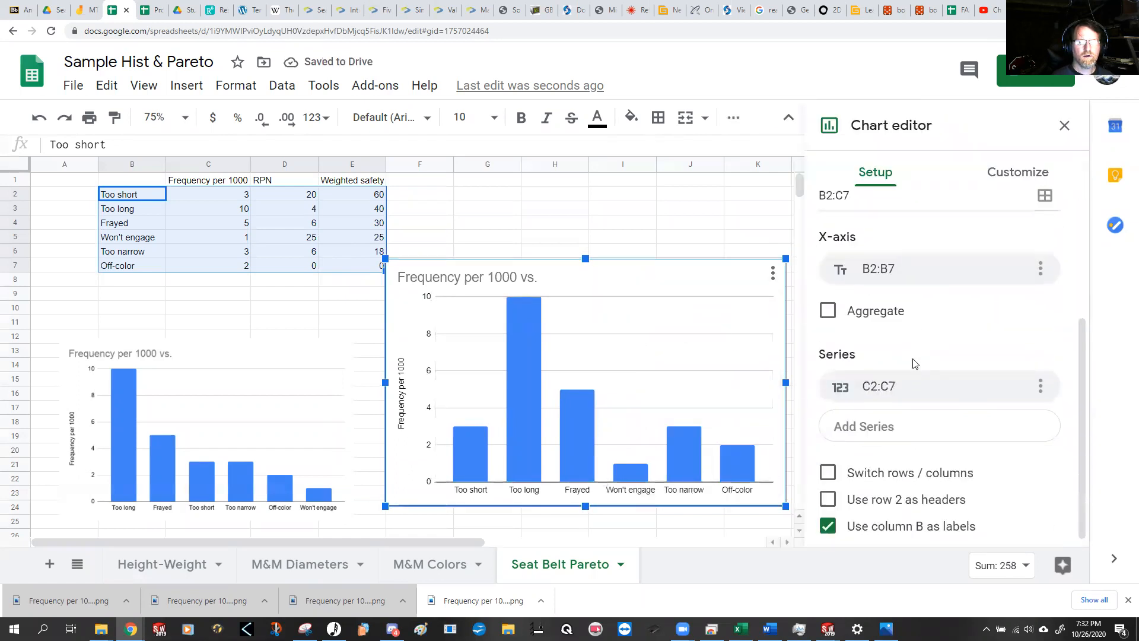
{"action": "left_click", "coordinate": [947, 425]}
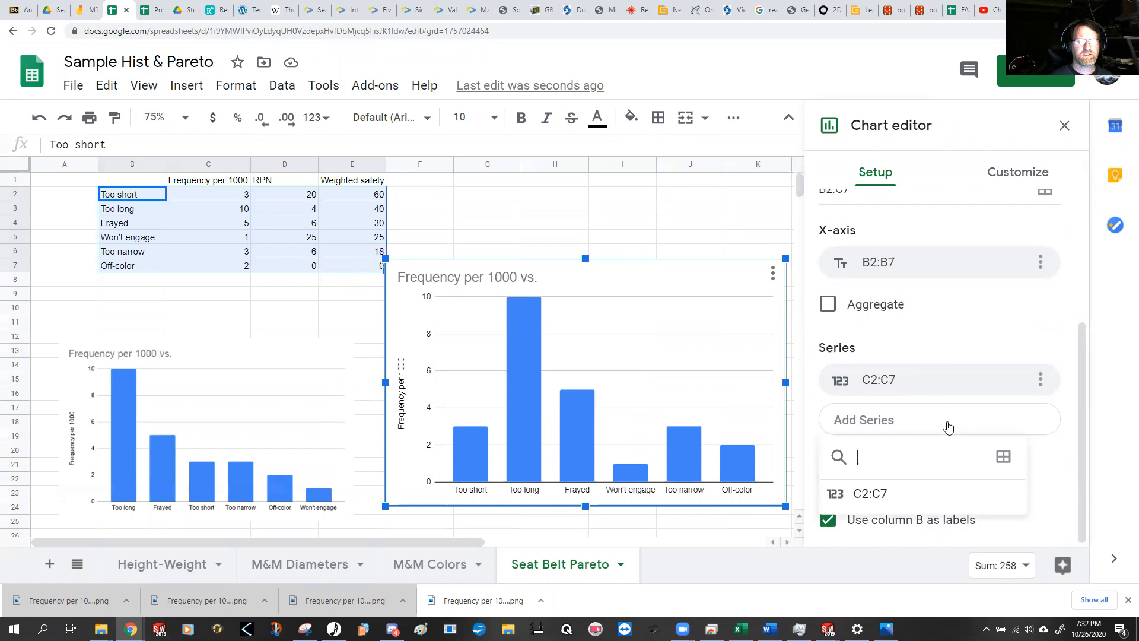
{"action": "left_click", "coordinate": [1003, 457]}
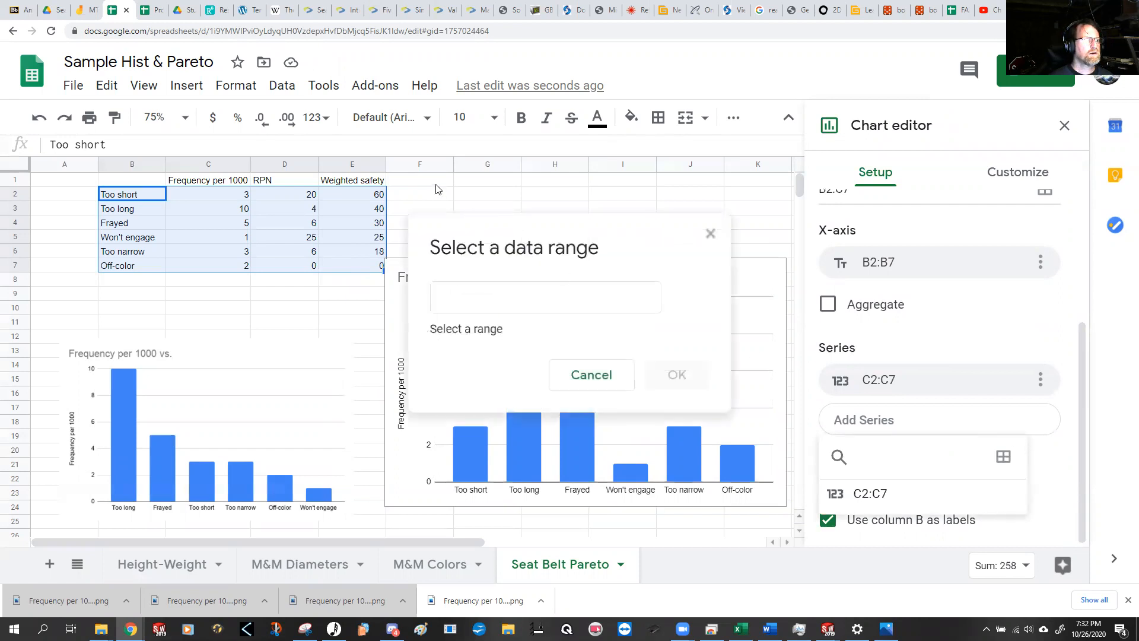
{"action": "left_click_drag", "start_coordinate": [363, 193], "coordinate": [363, 273]}
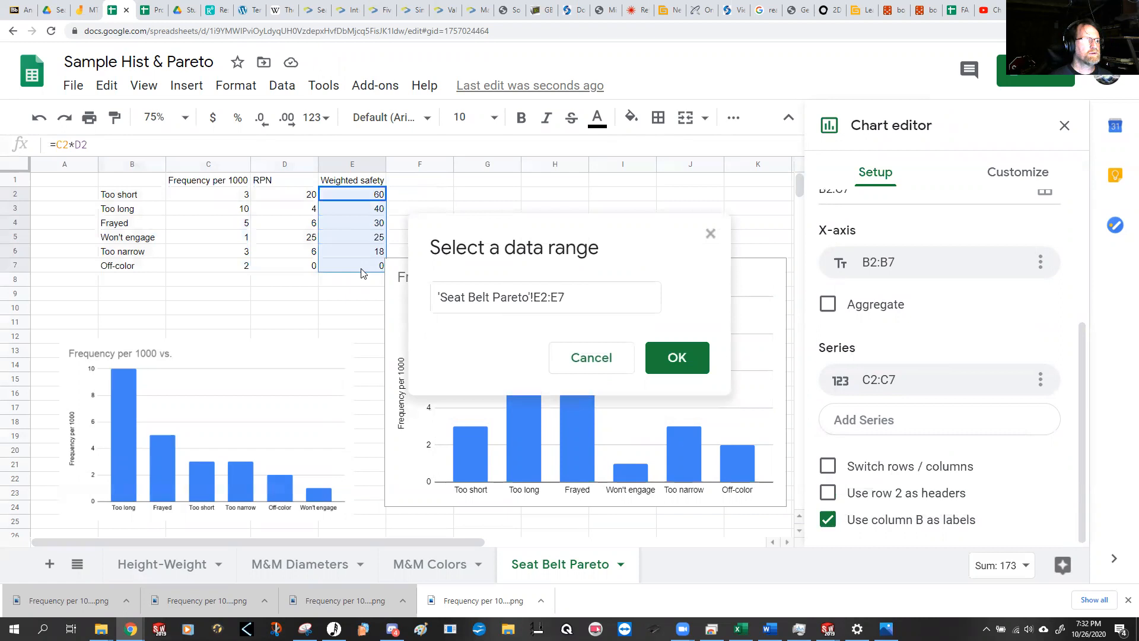
{"action": "left_click", "coordinate": [675, 360]}
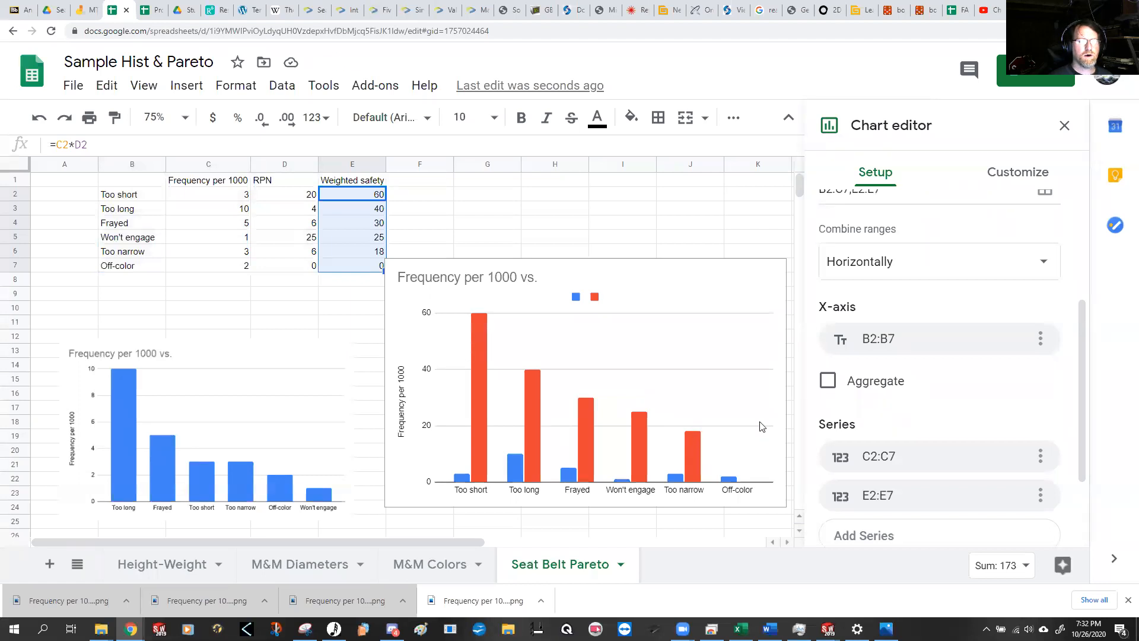
{"action": "left_click", "coordinate": [1040, 456]}
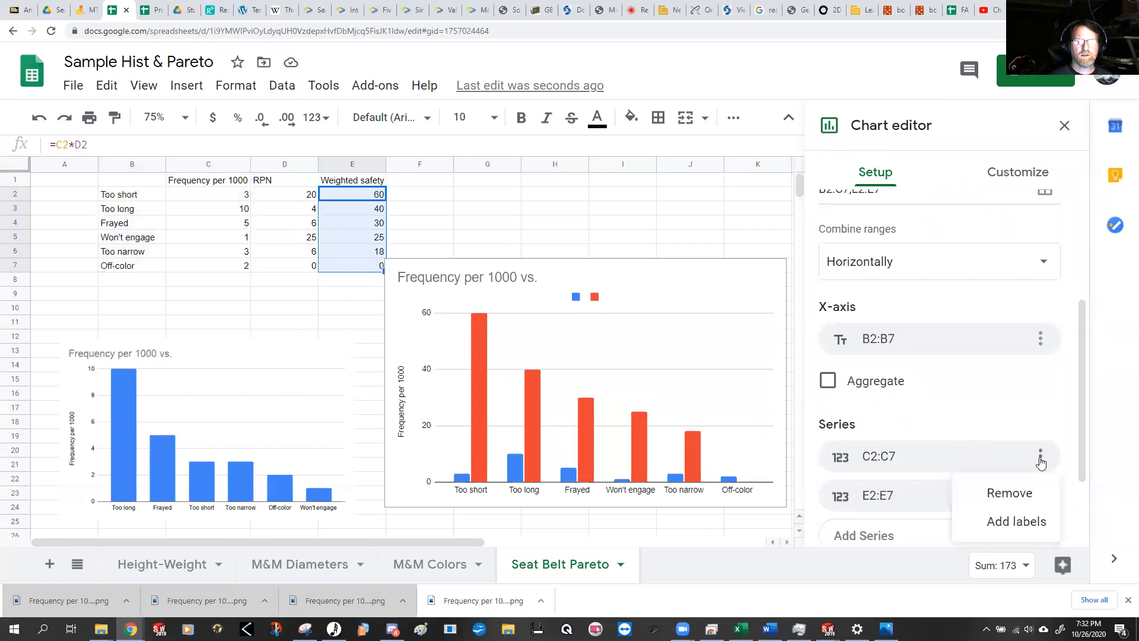
{"action": "left_click", "coordinate": [1010, 494]}
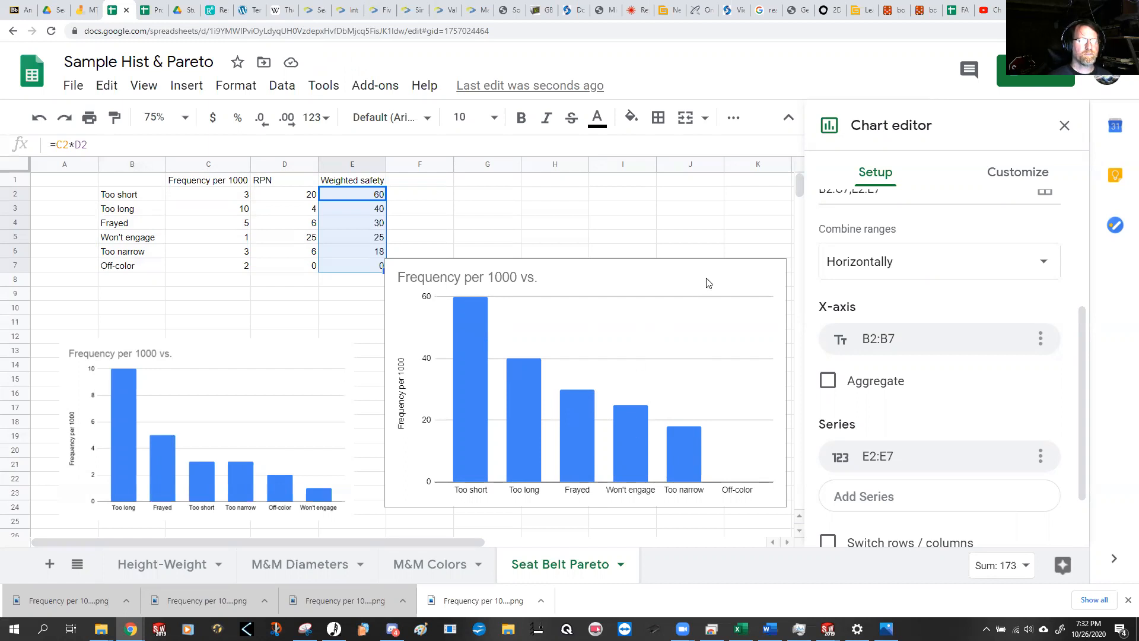
Step: Shrink the weighted safety chart to roughly the frequency image's size and download it as a PNG image
{"action": "left_click", "coordinate": [773, 268]}
{"action": "left_click_drag", "start_coordinate": [785, 260], "coordinate": [680, 325]}
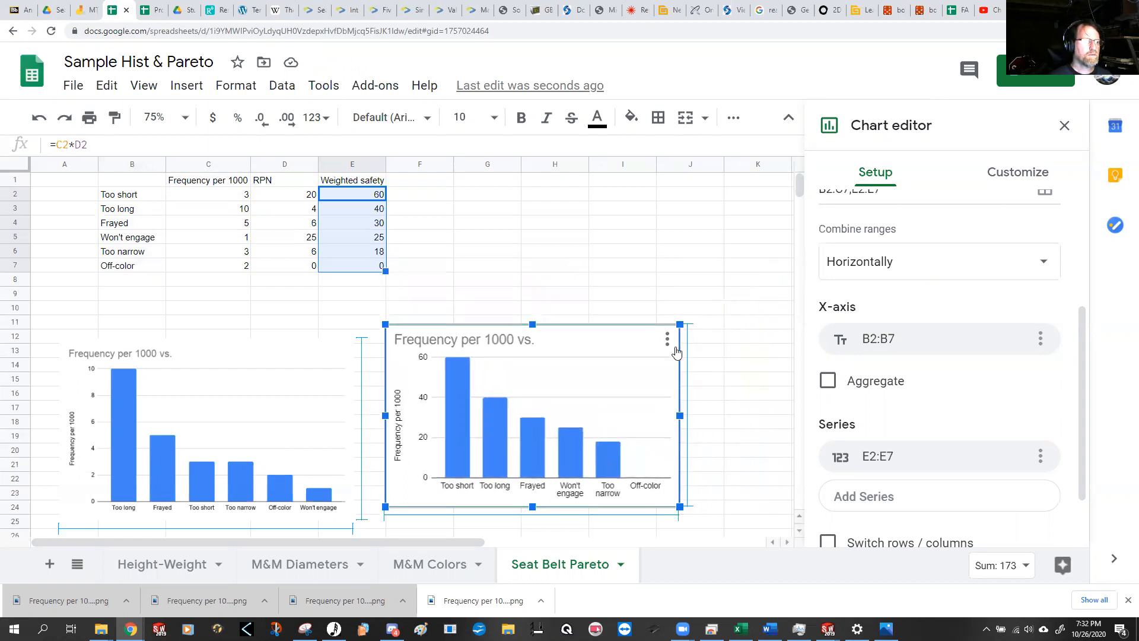
{"action": "right_click", "coordinate": [581, 374]}
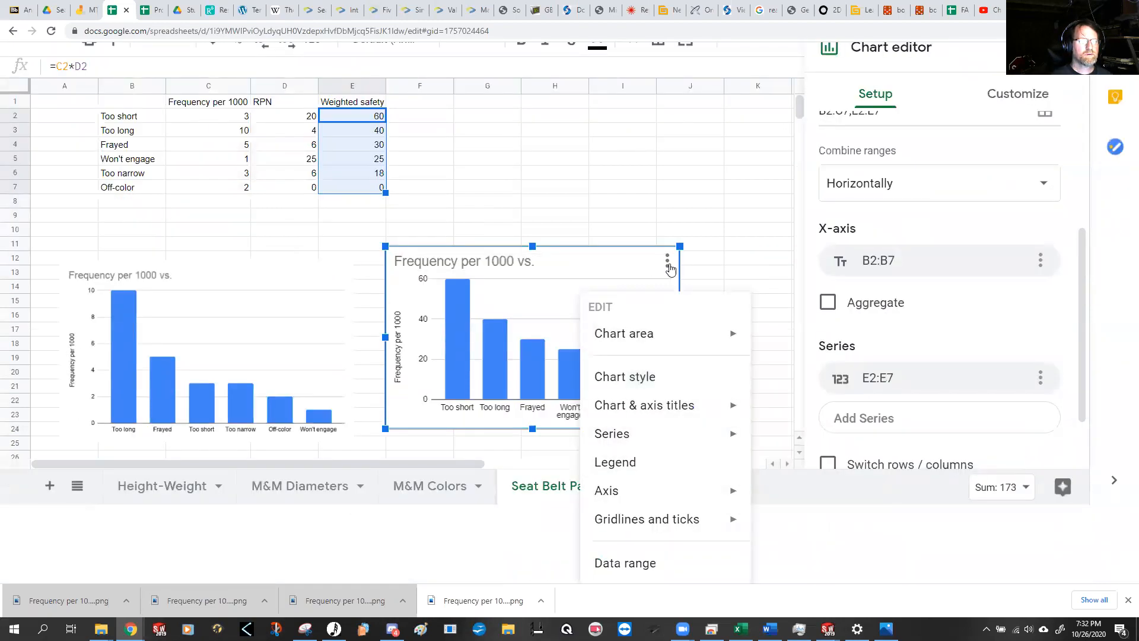
{"action": "left_click", "coordinate": [669, 268]}
{"action": "left_click", "coordinate": [667, 338]}
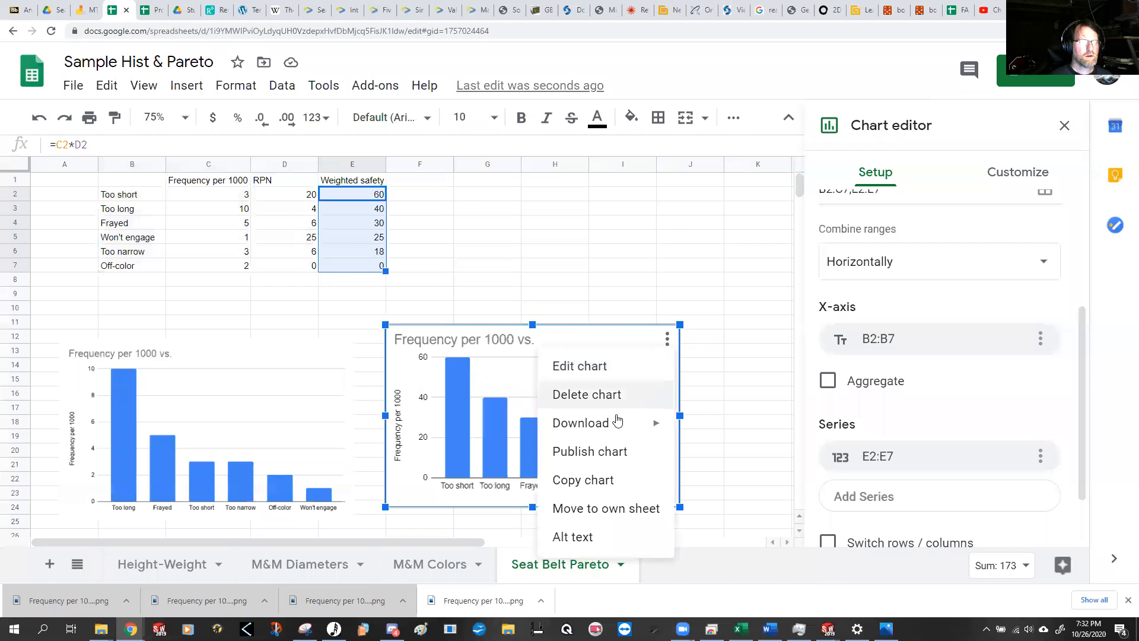
{"action": "mouse_move", "coordinate": [616, 420]}
{"action": "left_click", "coordinate": [719, 427]}
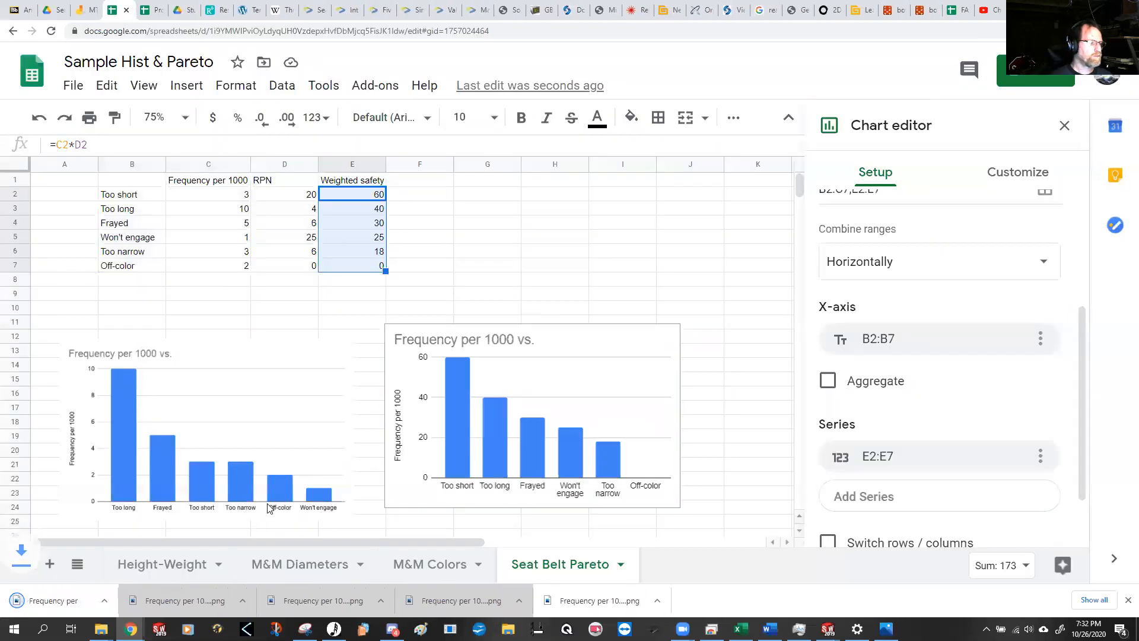
Step: Open the newly downloaded weighted safety chart image in Photos, copy it, and return to the spreadsheet
{"action": "left_click", "coordinate": [72, 603]}
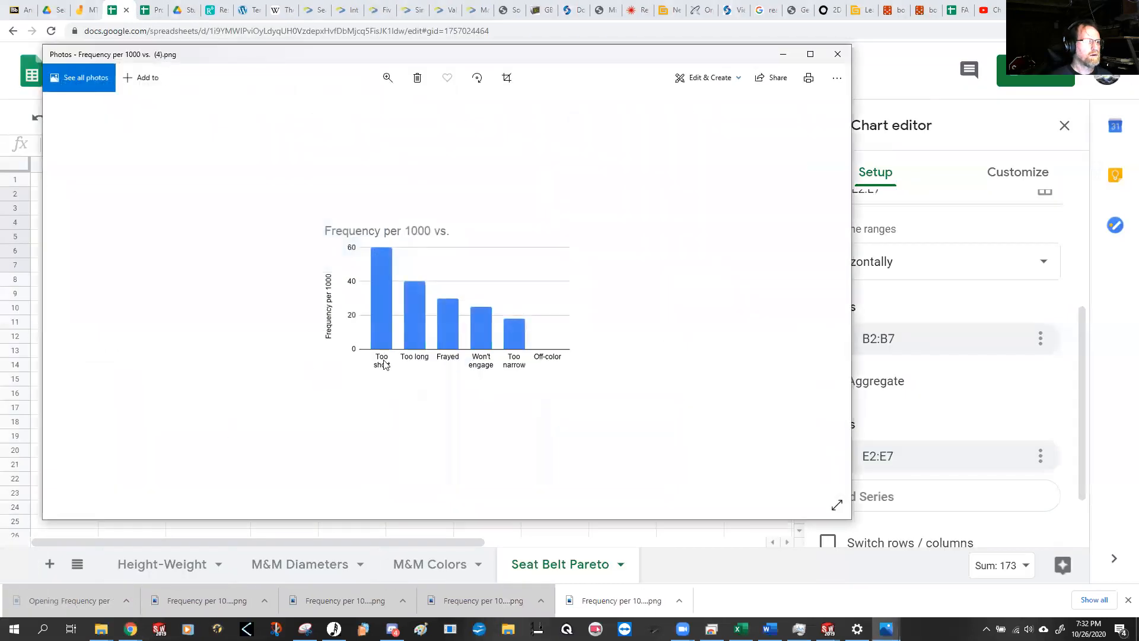
{"action": "right_click", "coordinate": [422, 275]}
{"action": "left_click", "coordinate": [442, 496]}
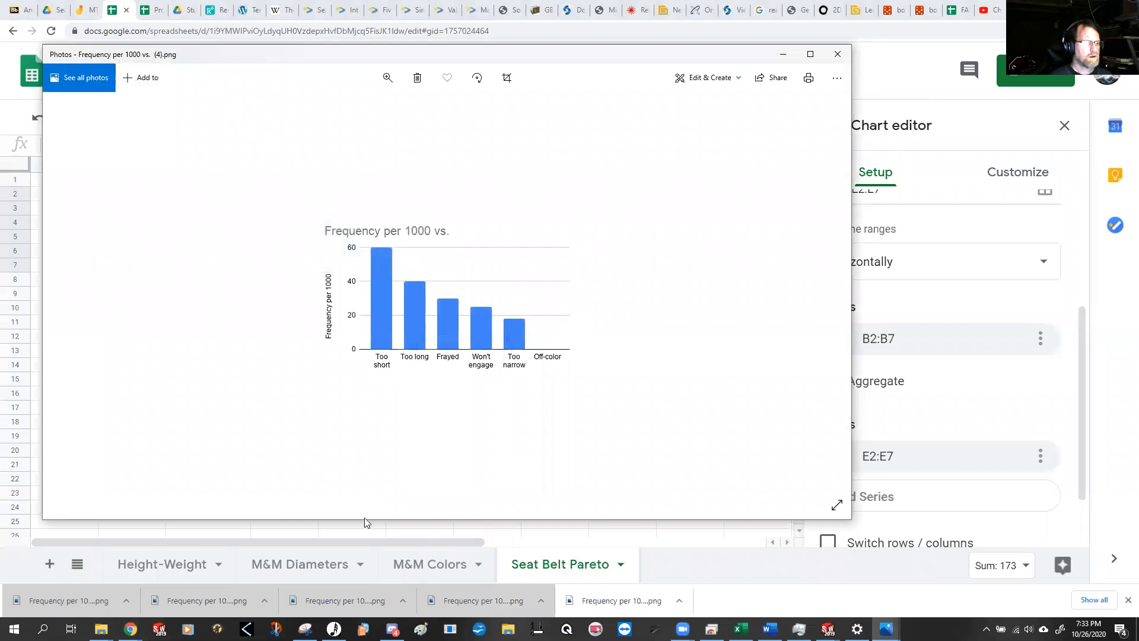
{"action": "left_click", "coordinate": [356, 530]}
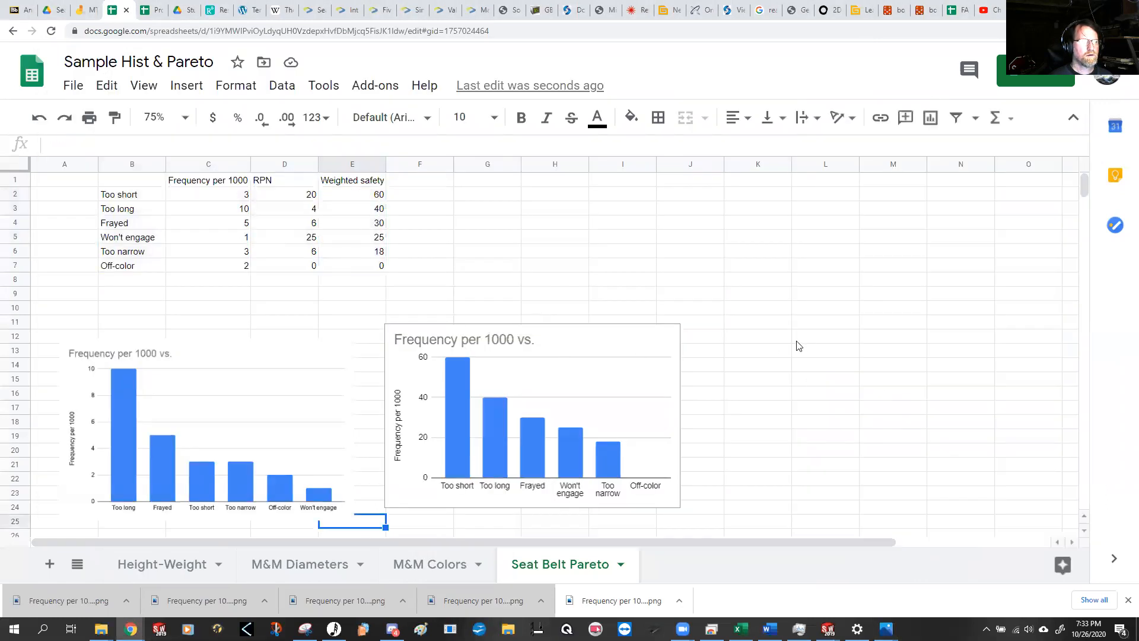
Step: Move the live chart away to columns J–N and paste the copied weighted safety image at cell G10
{"action": "left_click", "coordinate": [574, 354]}
{"action": "left_click_drag", "start_coordinate": [574, 354], "coordinate": [866, 344]}
{"action": "left_click", "coordinate": [473, 311]}
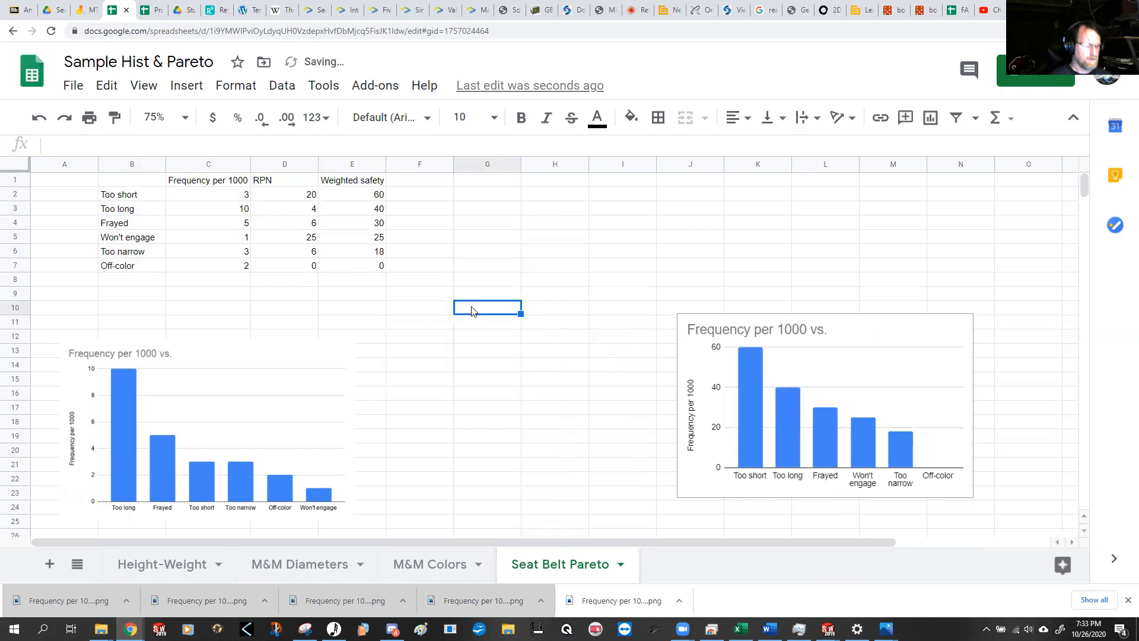
{"action": "key", "text": "ctrl+v"}
Step: Place the pasted weighted safety image directly beside the frequency image and shrink it slightly
{"action": "left_click_drag", "start_coordinate": [666, 320], "coordinate": [559, 350]}
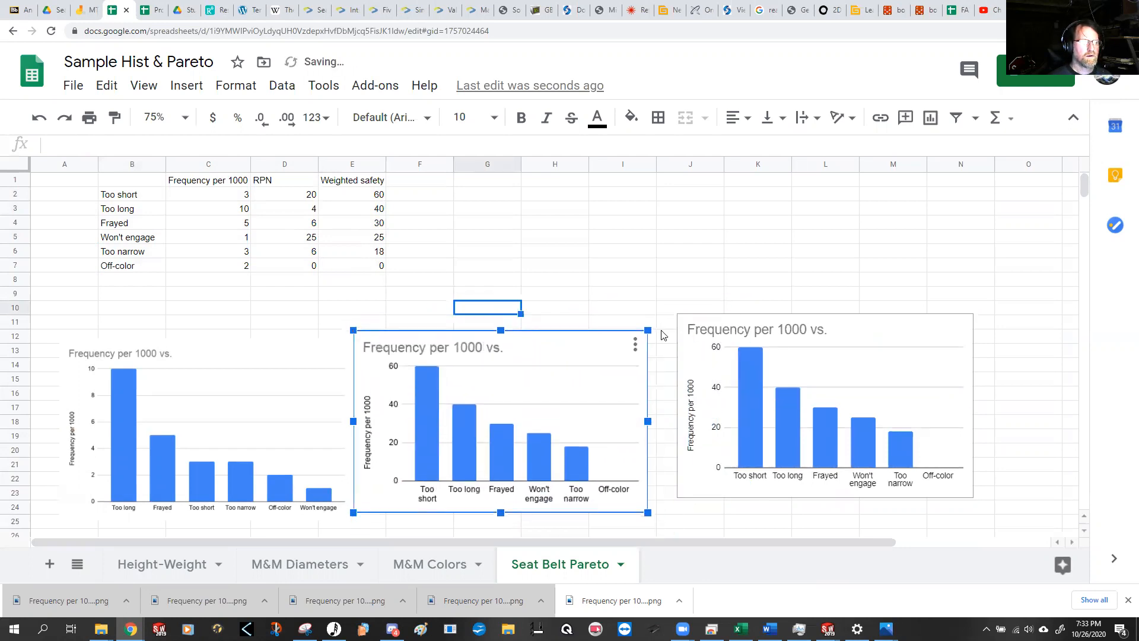
{"action": "left_click", "coordinate": [585, 296]}
{"action": "left_click", "coordinate": [633, 341]}
{"action": "left_click_drag", "start_coordinate": [647, 330], "coordinate": [616, 350]}
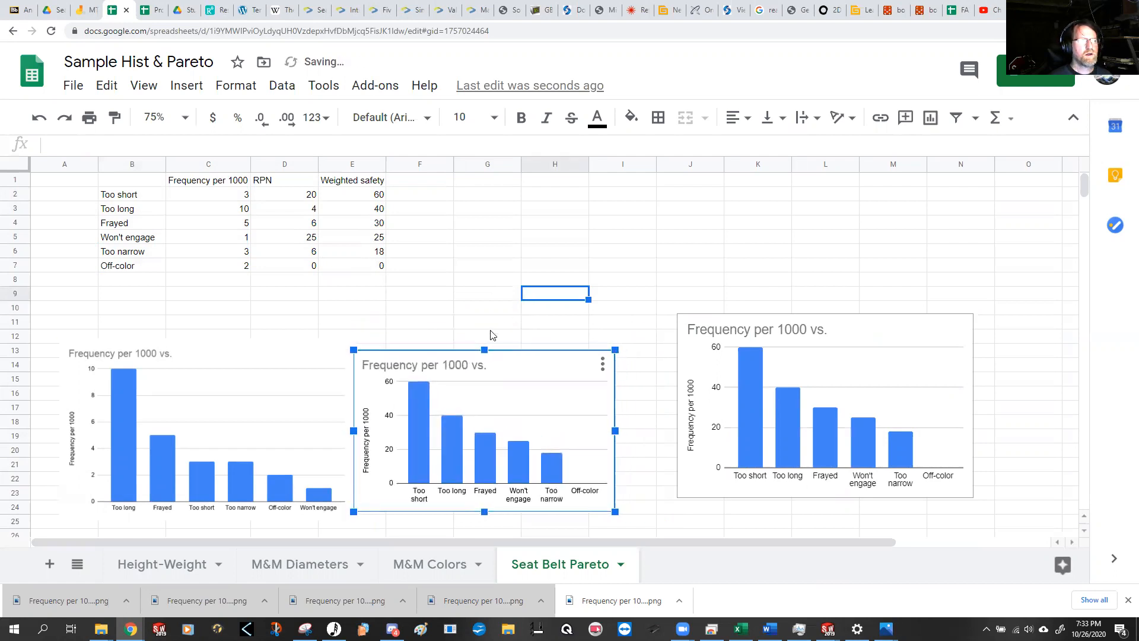
{"action": "left_click", "coordinate": [492, 324]}
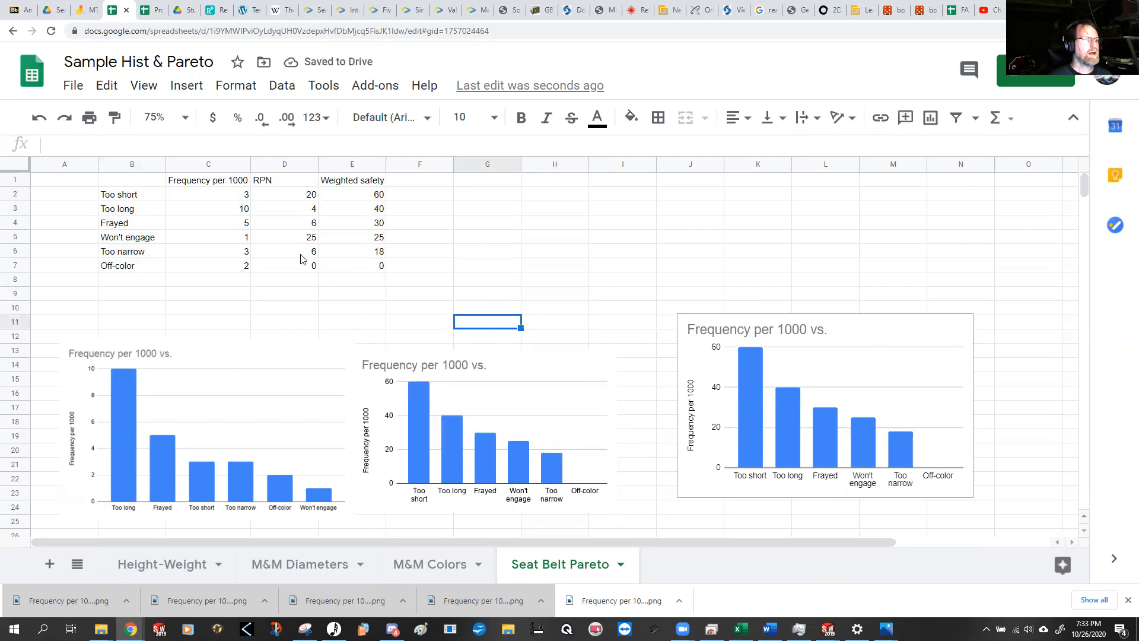
Step: Add the column header "Cost per defect" in cell F1 of the defect table
{"action": "left_click", "coordinate": [426, 185]}
{"action": "type", "text": "Cost per "}
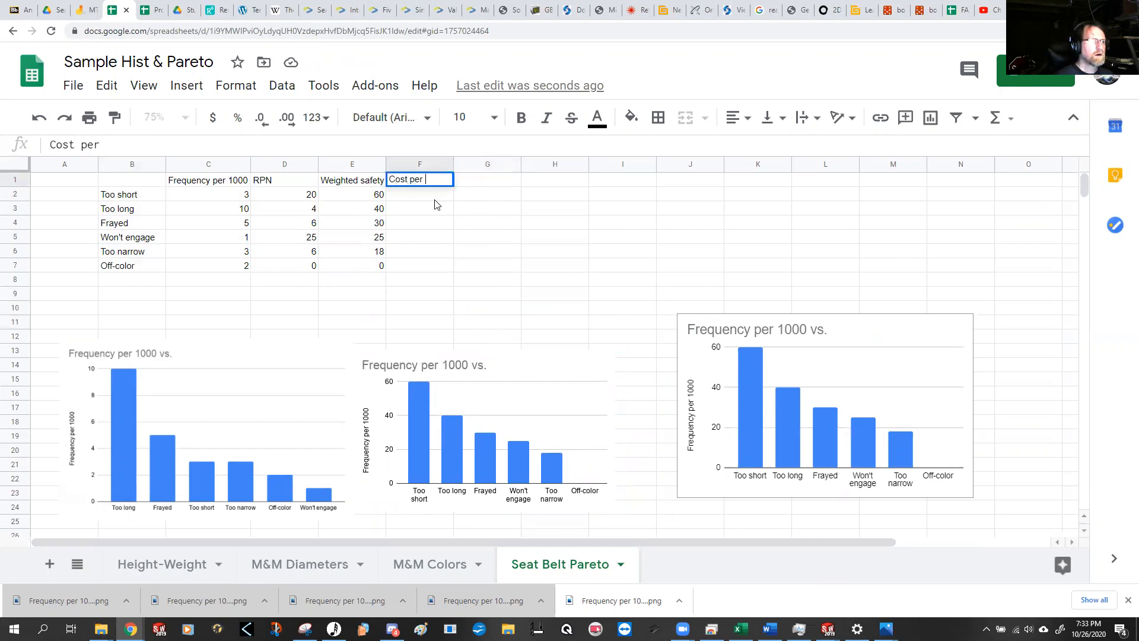
{"action": "type", "text": "defect"}
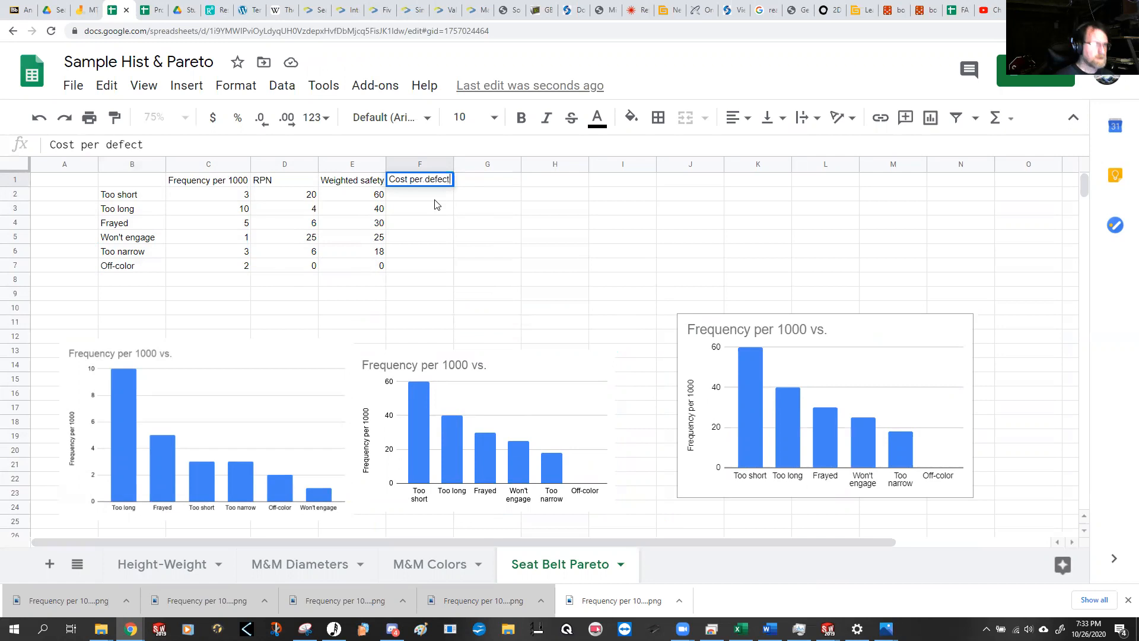
Step: Enter the costs 5, 2, 1, 25, 1 and 1 in cells F2 to F7, and select cell G1
{"action": "left_click", "coordinate": [433, 198]}
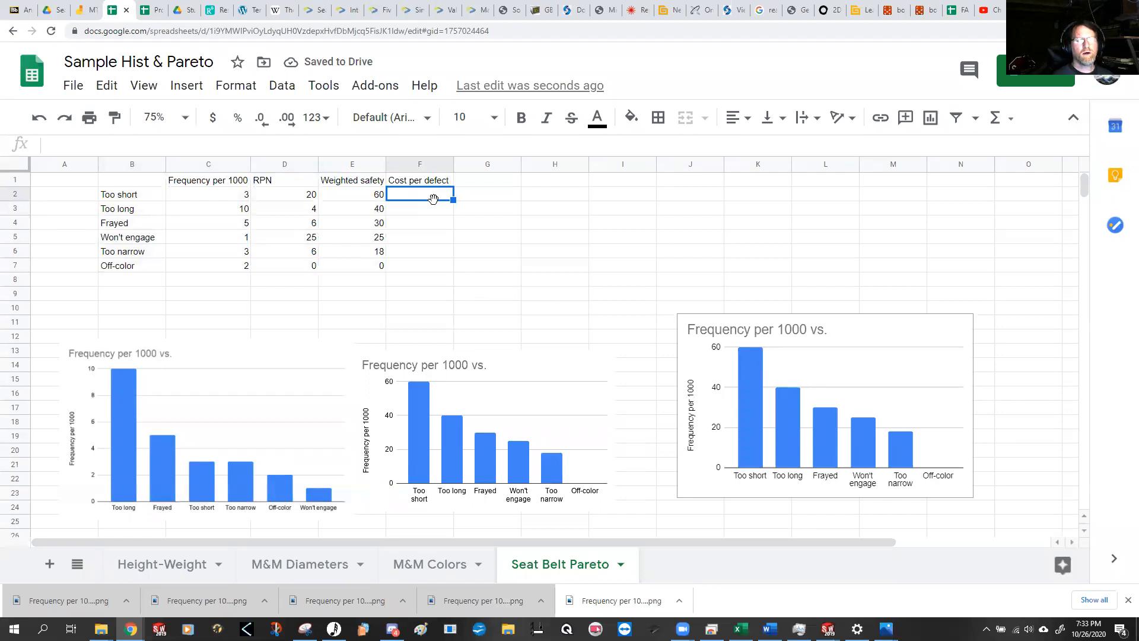
{"action": "type", "text": "5"}
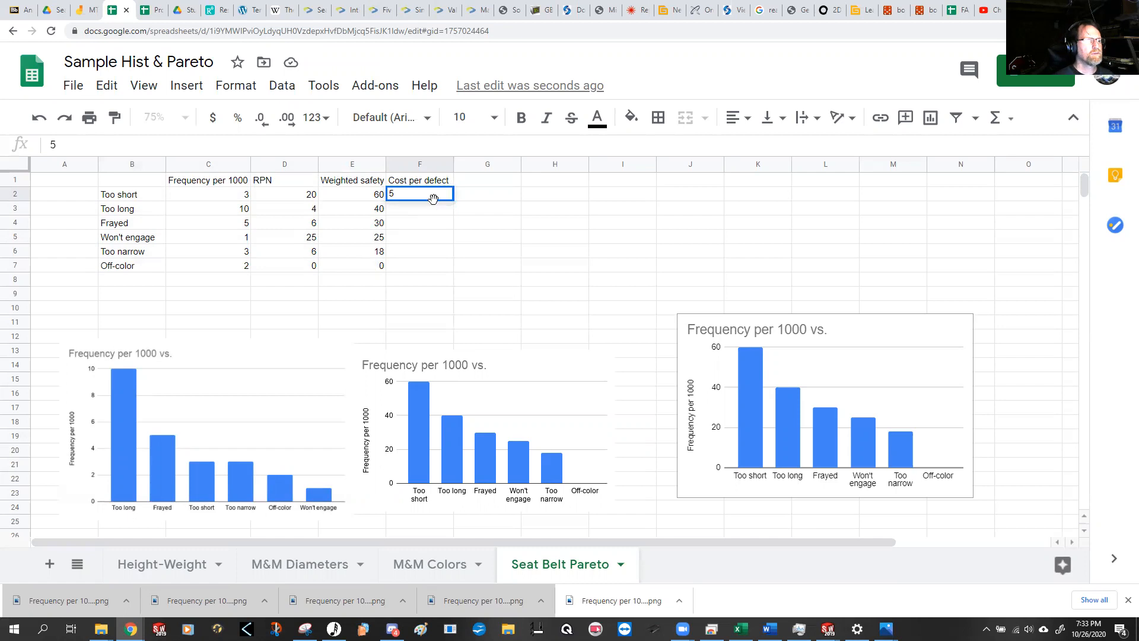
{"action": "key", "text": "Return"}
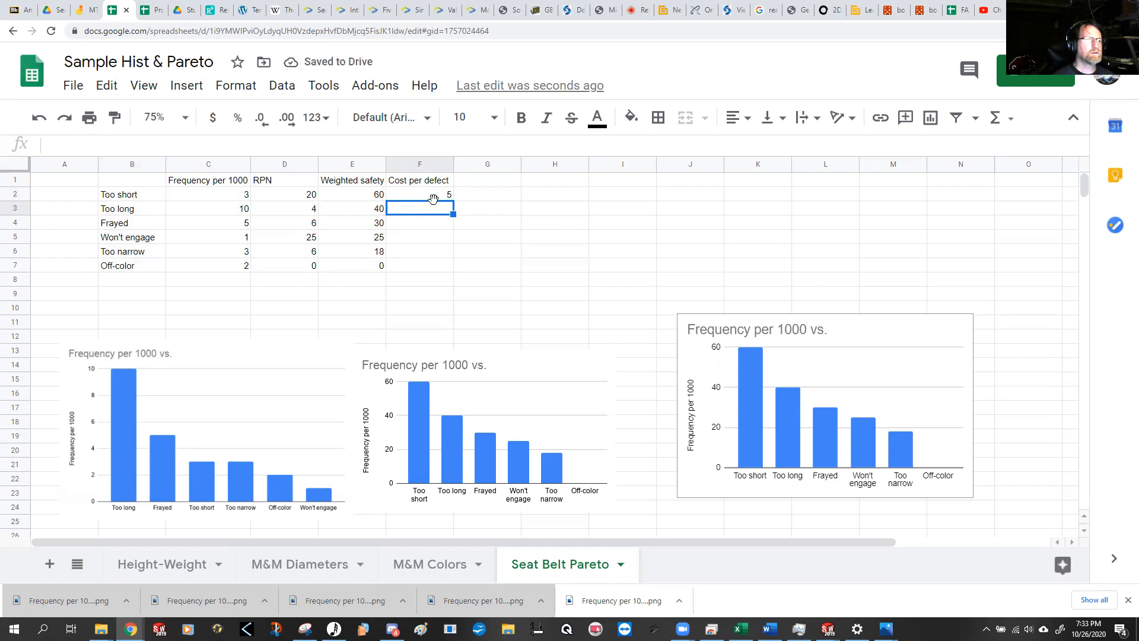
{"action": "type", "text": "2"}
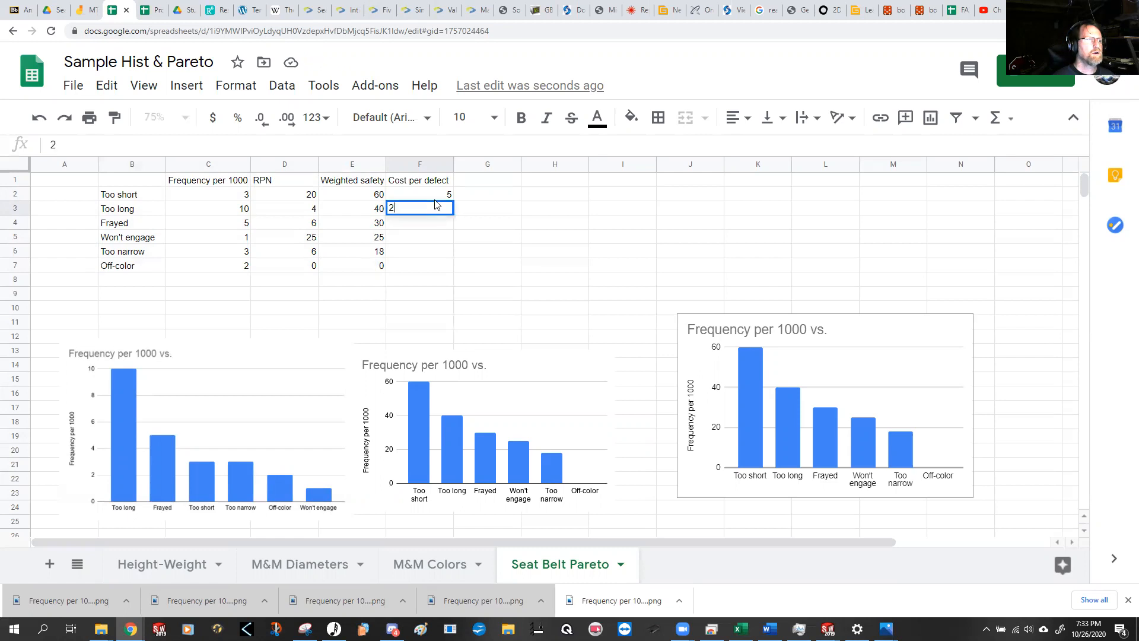
{"action": "key", "text": "Return"}
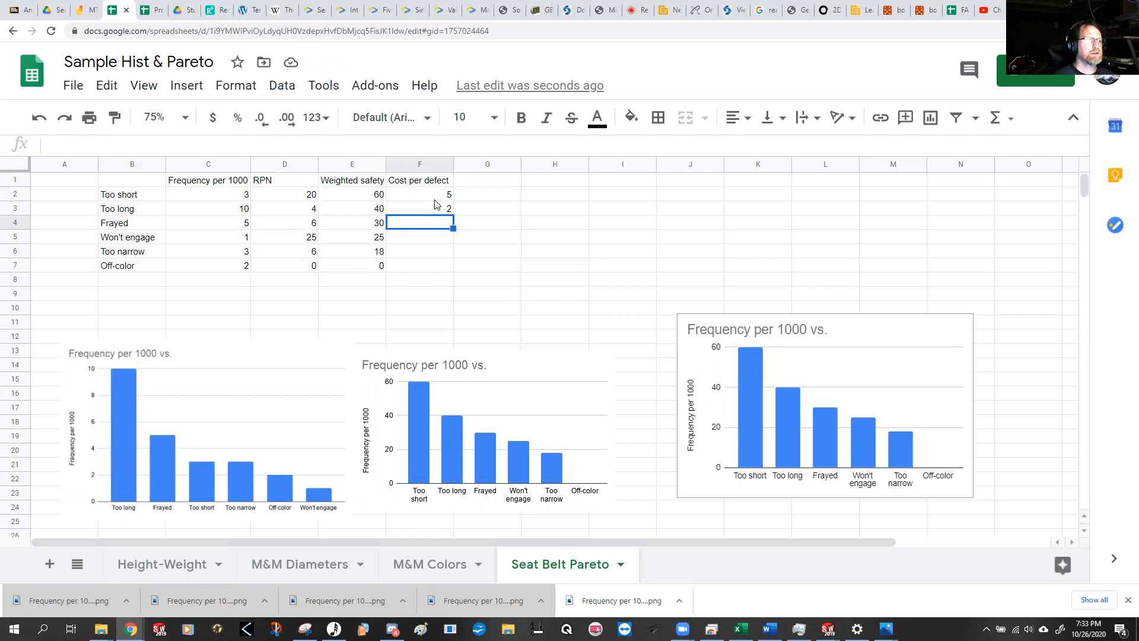
{"action": "type", "text": "1"}
{"action": "key", "text": "Return"}
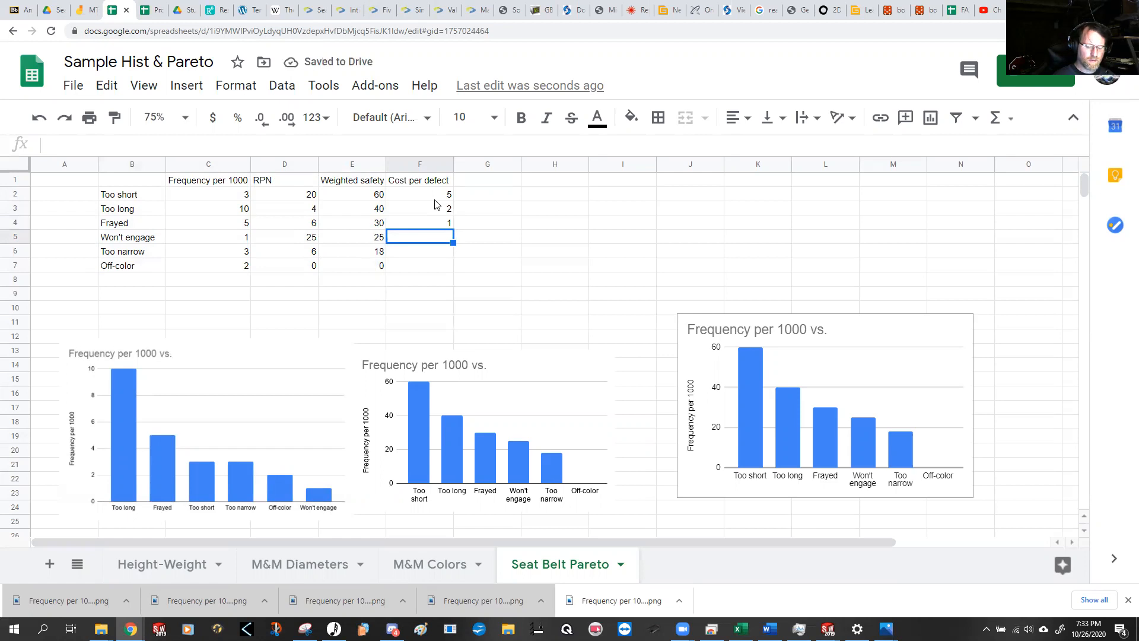
{"action": "type", "text": "25"}
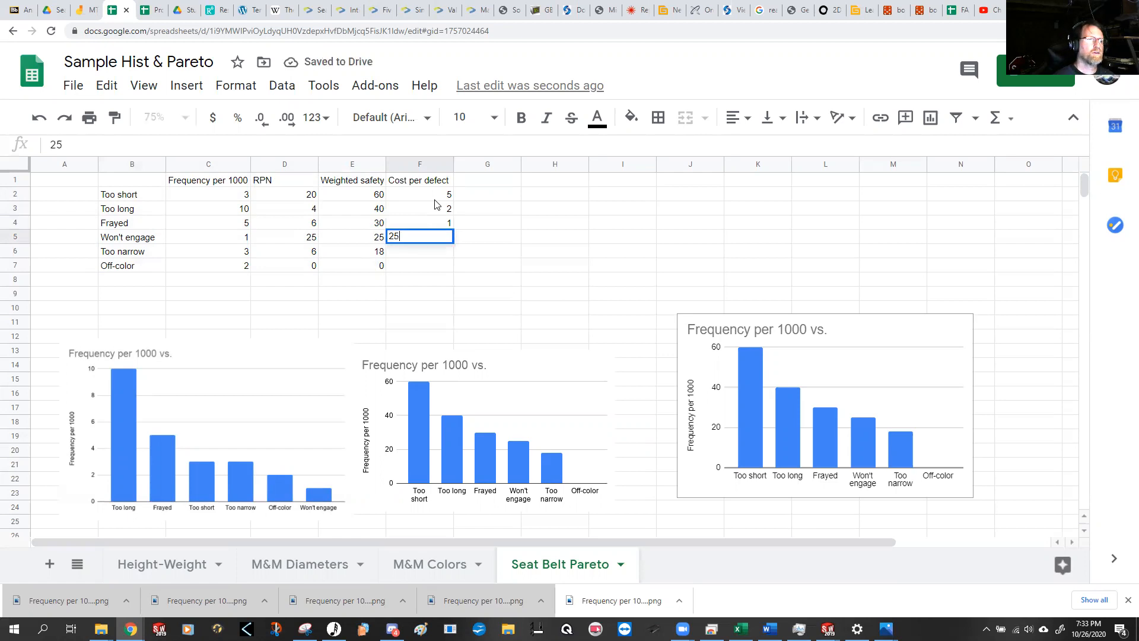
{"action": "key", "text": "Return"}
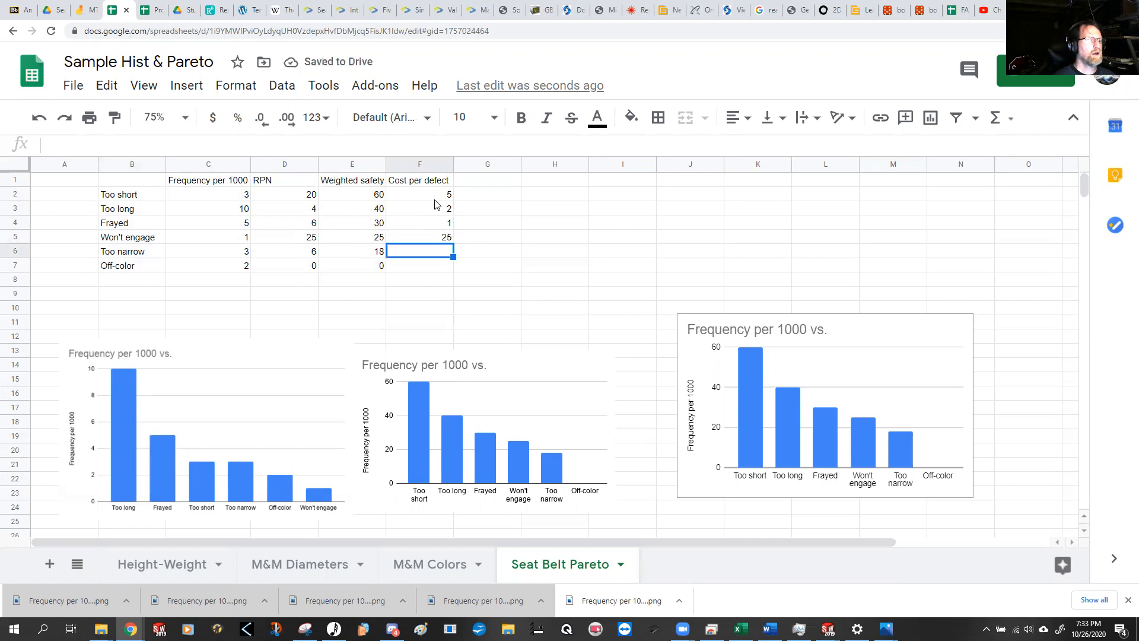
{"action": "type", "text": "1"}
{"action": "key", "text": "Return"}
{"action": "type", "text": "1"}
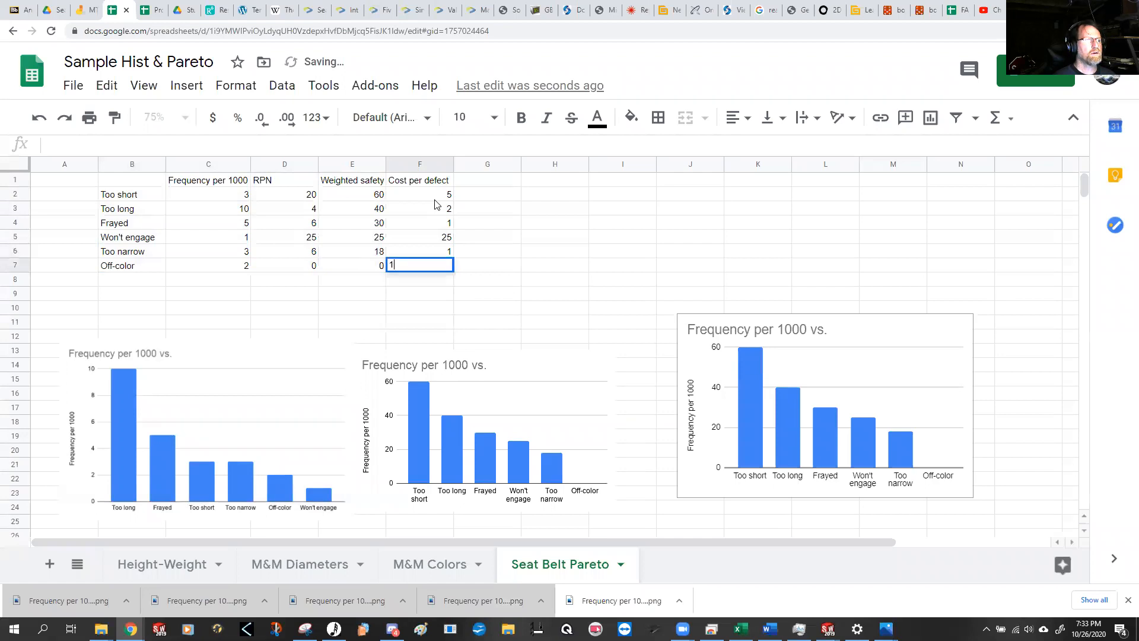
{"action": "key", "text": "Return"}
{"action": "key", "text": "Right"}
{"action": "key", "text": "Up"}
{"action": "key", "text": "Up"}
{"action": "key", "text": "Up"}
{"action": "key", "text": "Up"}
{"action": "key", "text": "Up"}
{"action": "key", "text": "Up"}
{"action": "key", "text": "Up"}
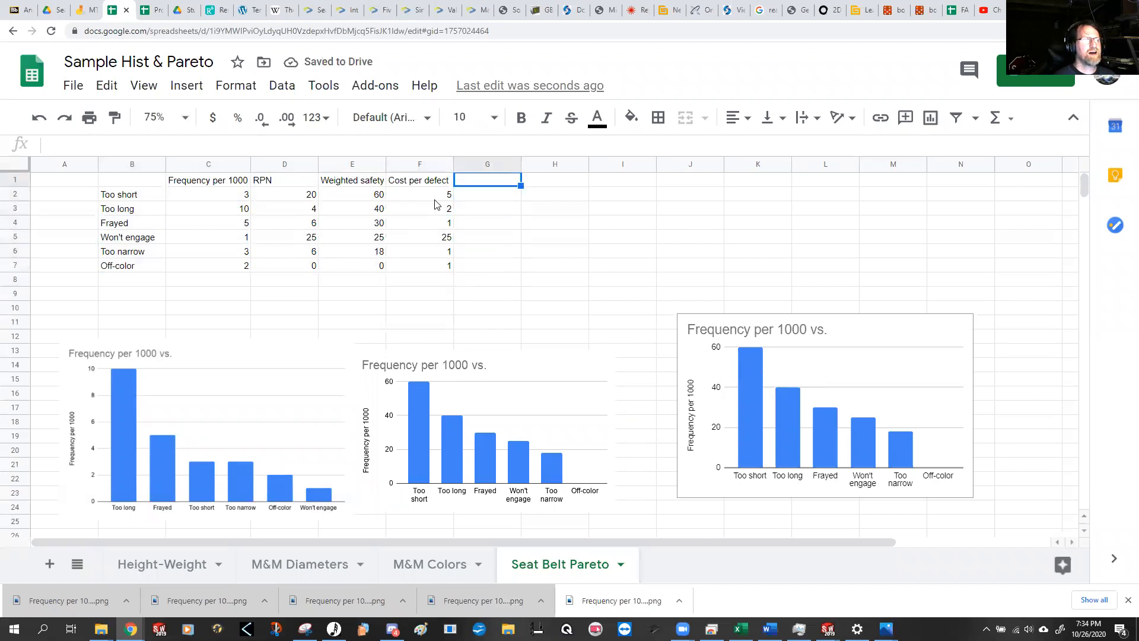
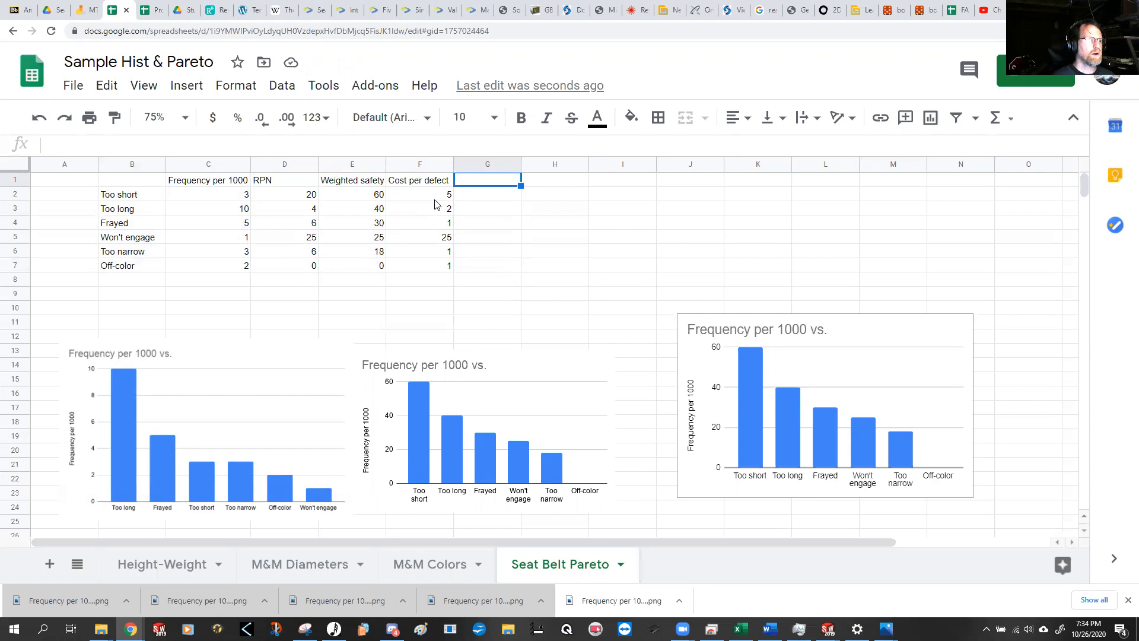
Step: Add the column header "Total Cost" in cell G1 of the defect table
{"action": "type", "text": "Total Cost"}
{"action": "key", "text": "Return"}
Step: Calculate total cost in G2 with the formula =C2*F2 and fill it down to G7
{"action": "type", "text": "="}
{"action": "key", "text": "Left"}
{"action": "key", "text": "Left"}
{"action": "key", "text": "Left"}
{"action": "key", "text": "Left"}
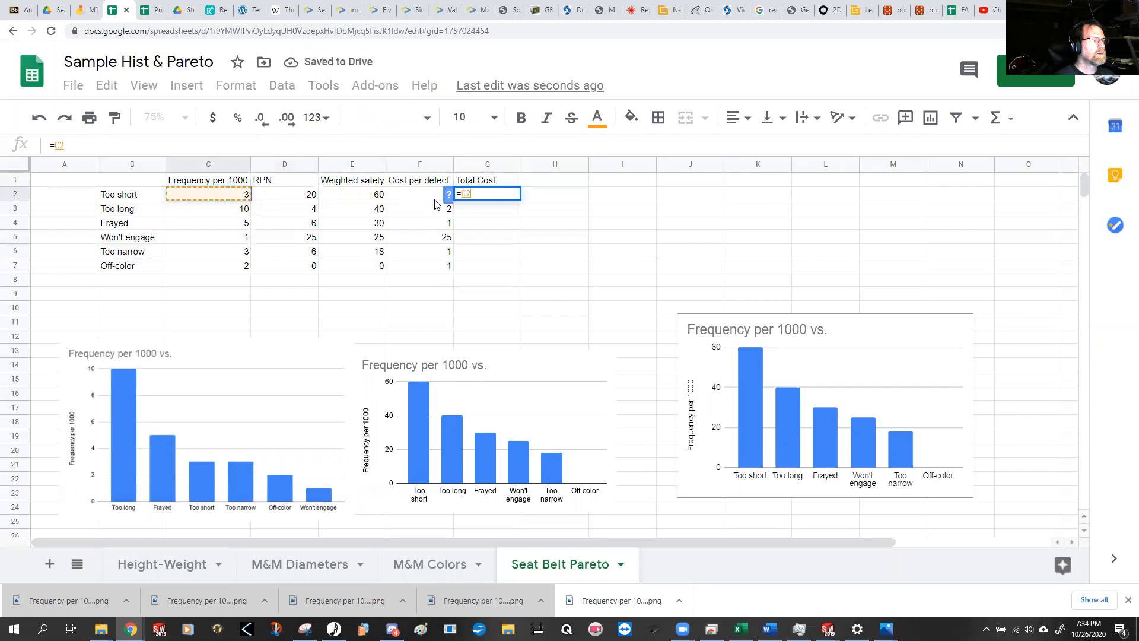
{"action": "type", "text": "*"}
{"action": "key", "text": "Left"}
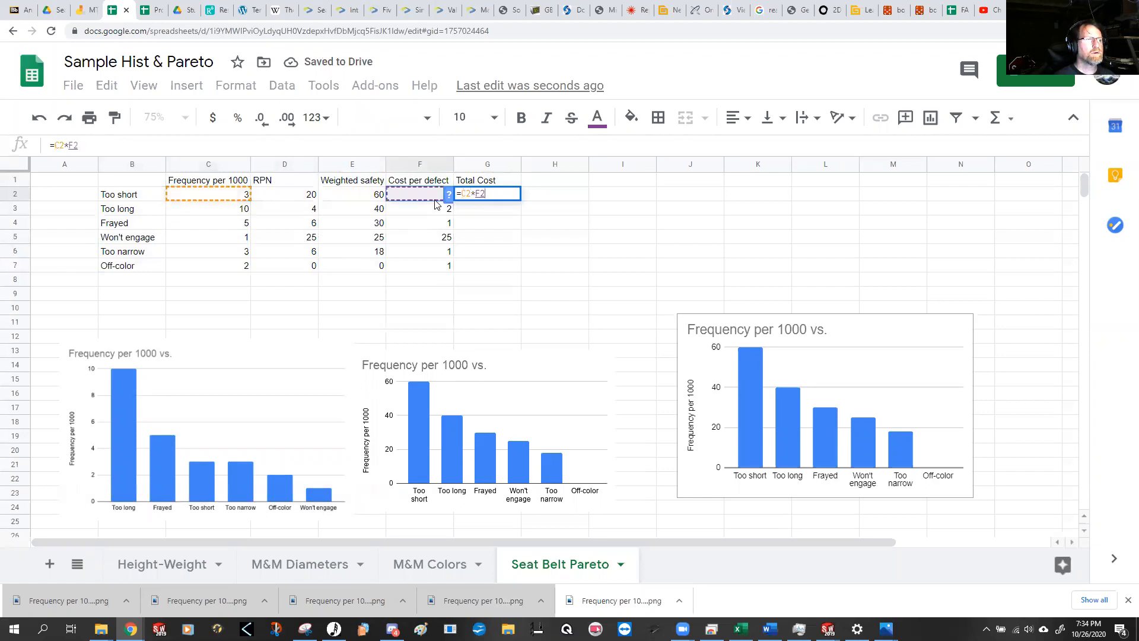
{"action": "key", "text": "Return"}
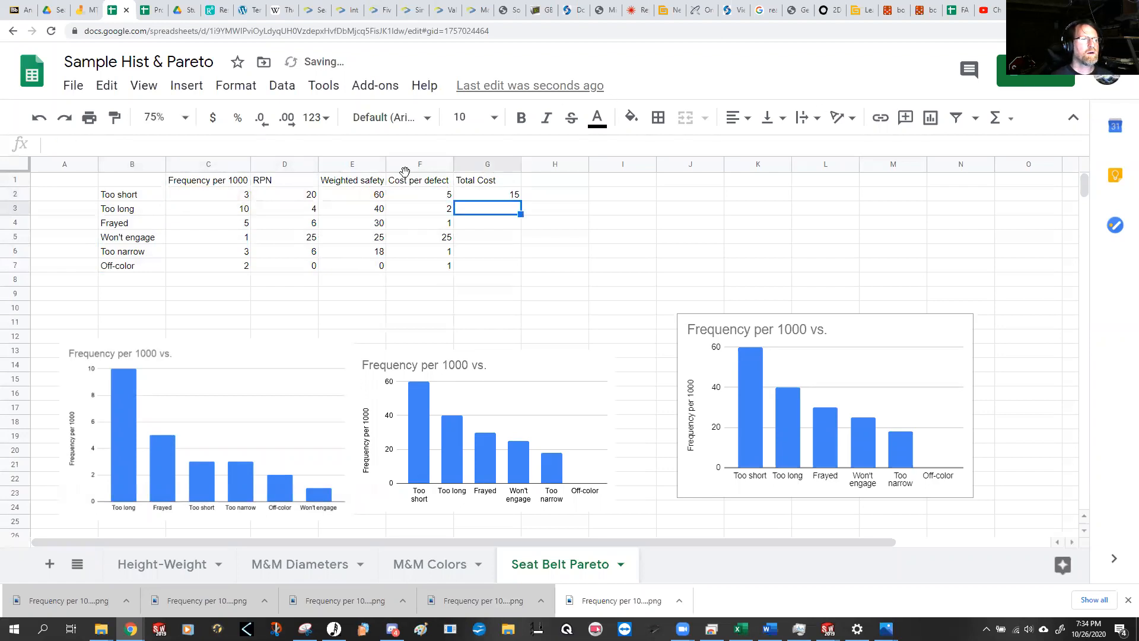
{"action": "left_click", "coordinate": [484, 197]}
{"action": "left_click_drag", "start_coordinate": [521, 200], "coordinate": [514, 267]}
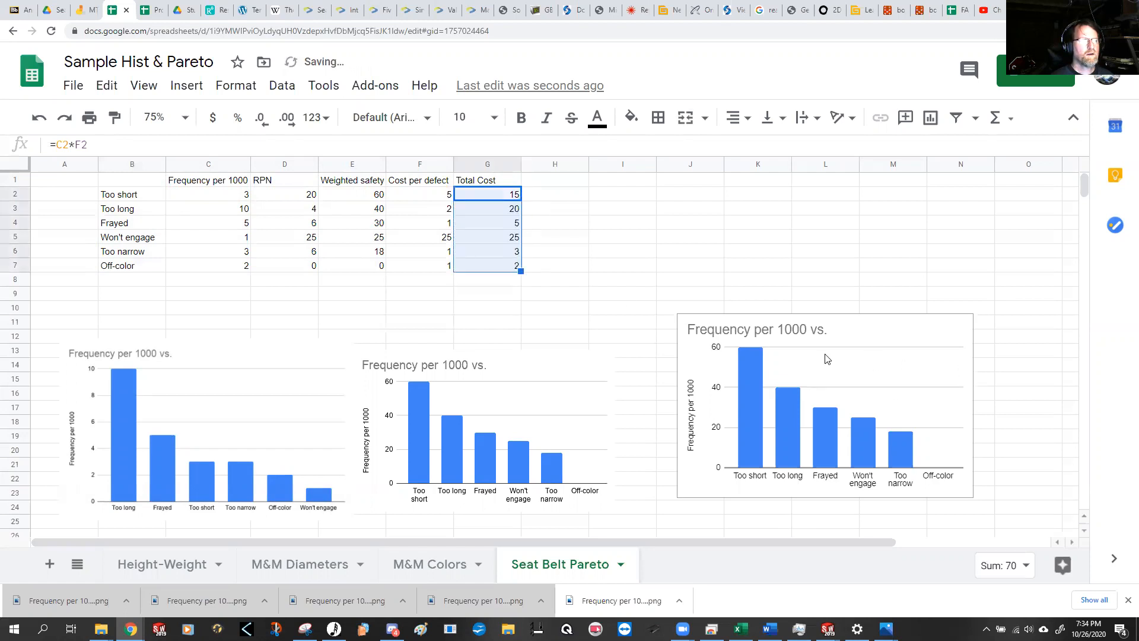
Step: Sort the defect range B2:G7 by column G in descending (Z→A) order, without a header row
{"action": "left_click_drag", "start_coordinate": [137, 195], "coordinate": [488, 268]}
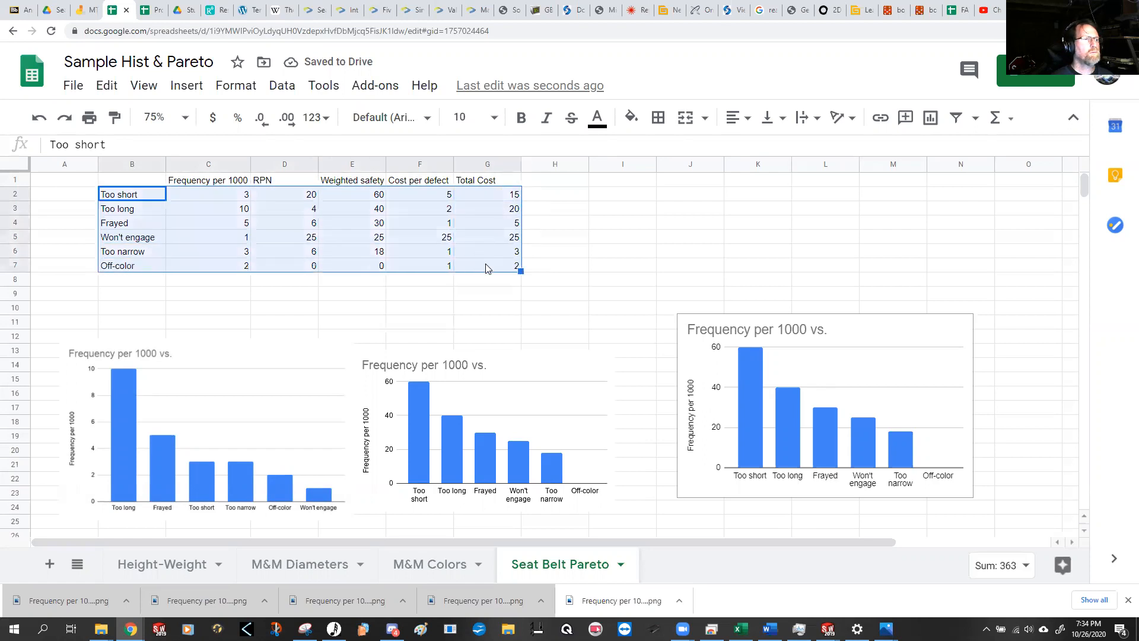
{"action": "left_click", "coordinate": [281, 87]}
{"action": "left_click", "coordinate": [364, 332]}
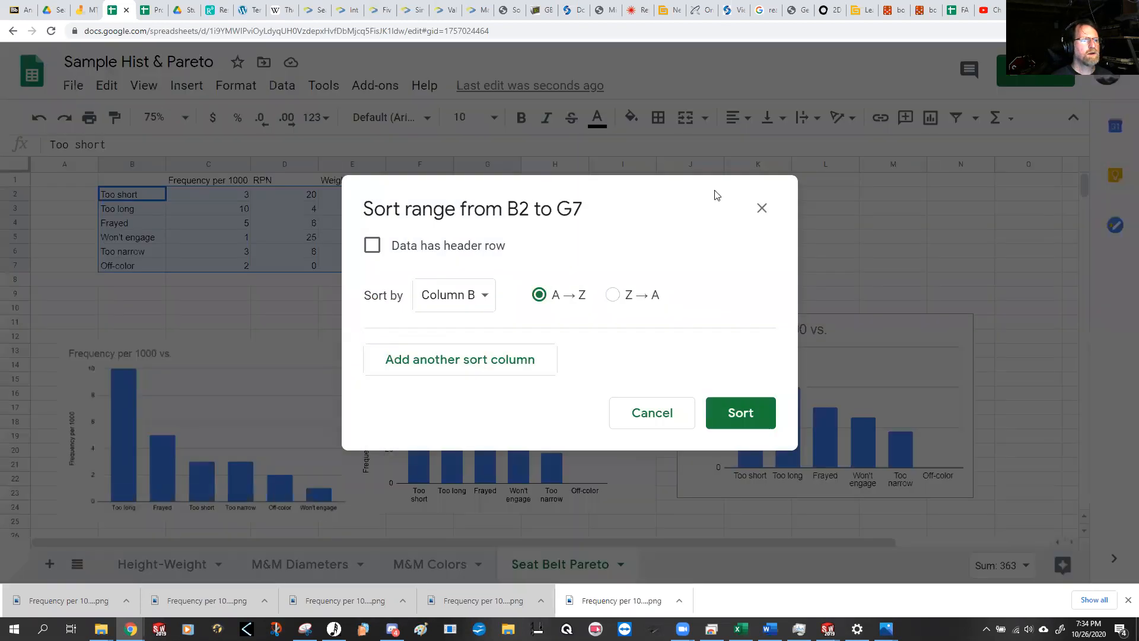
{"action": "left_click_drag", "start_coordinate": [686, 193], "coordinate": [616, 310]}
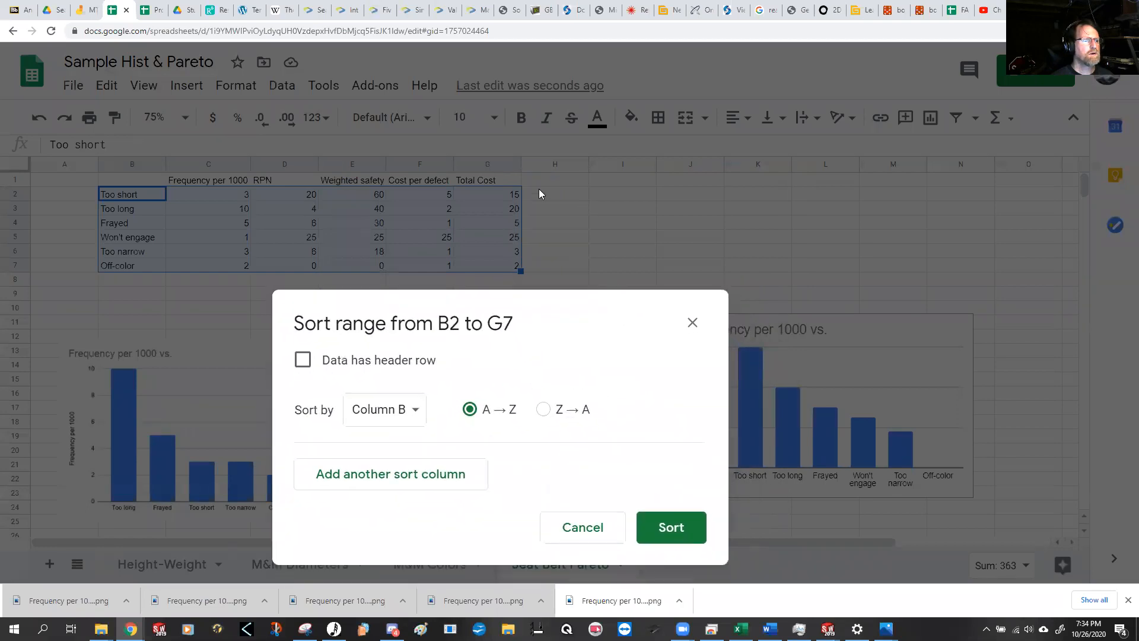
{"action": "left_click", "coordinate": [401, 408]}
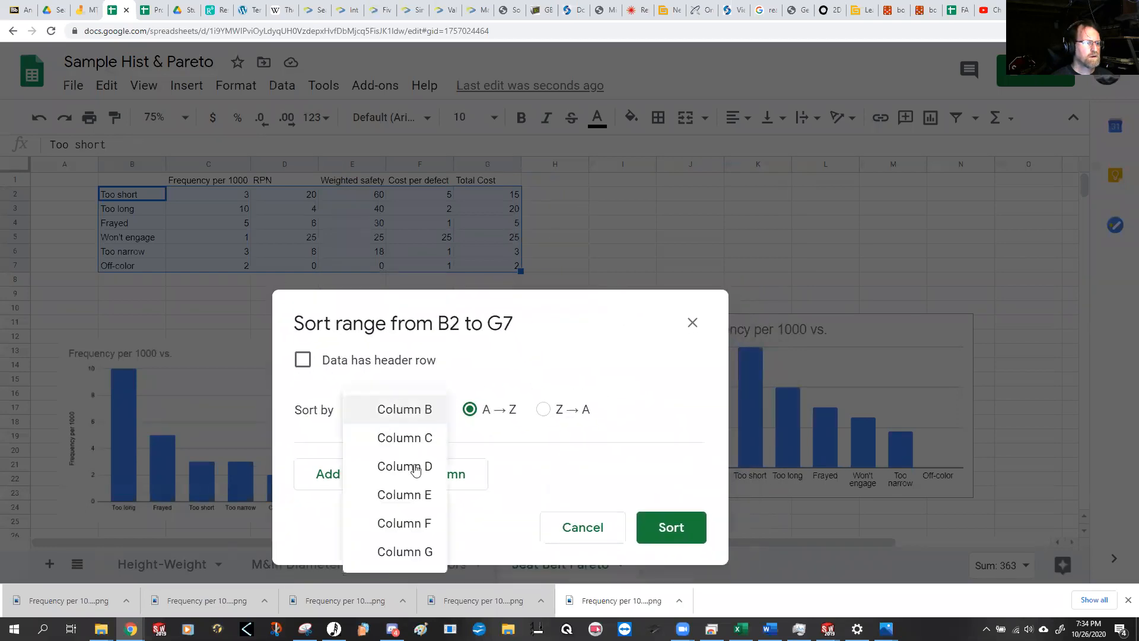
{"action": "left_click", "coordinate": [426, 549]}
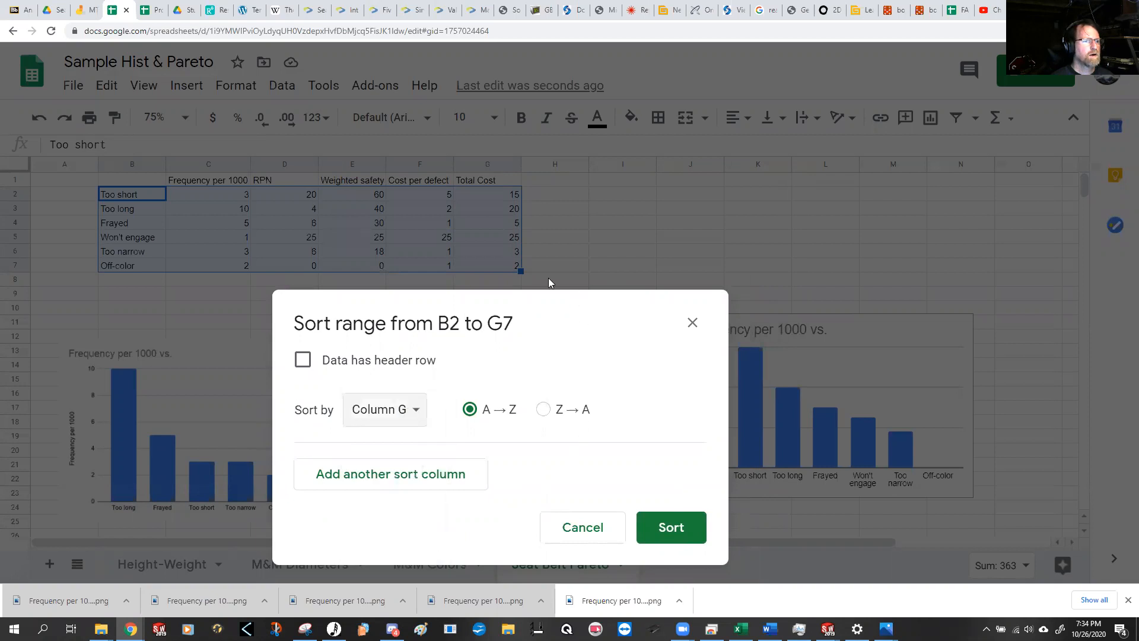
{"action": "left_click", "coordinate": [543, 410]}
{"action": "left_click", "coordinate": [676, 531]}
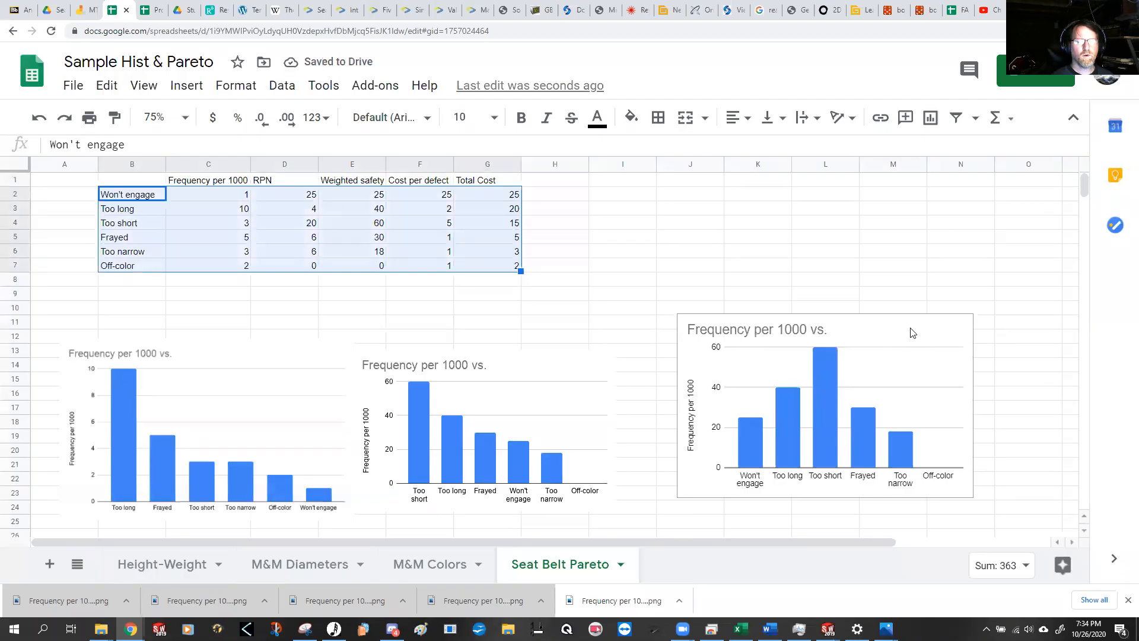
Step: Move the live chart beside the defect table and add the Total Cost range G2:G7 as a series
{"action": "left_click_drag", "start_coordinate": [873, 328], "coordinate": [723, 184]}
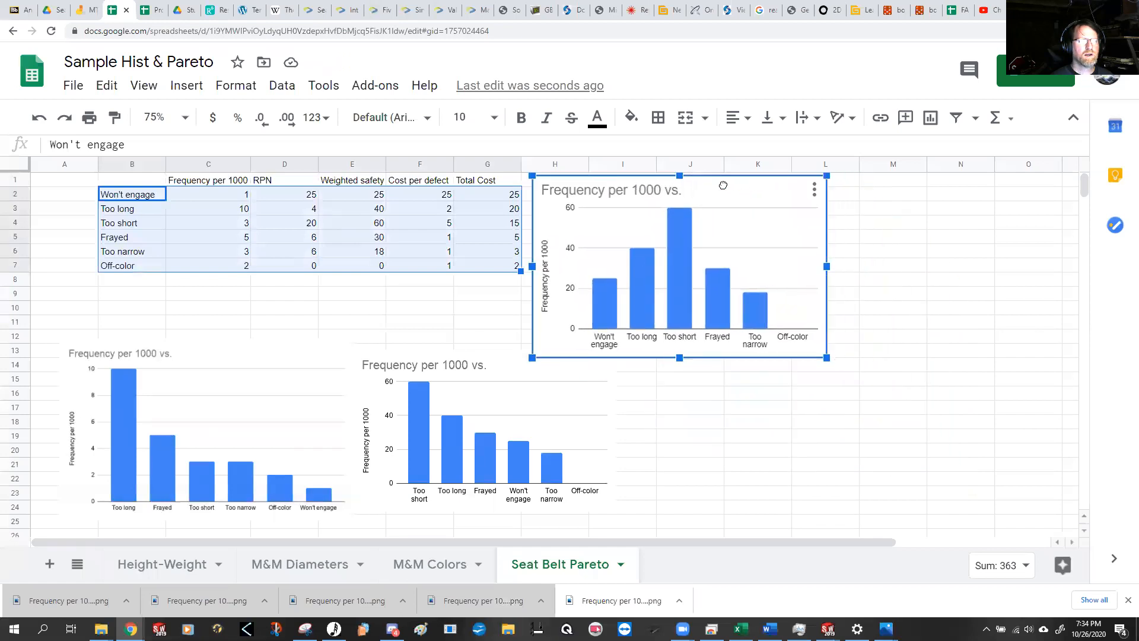
{"action": "left_click", "coordinate": [813, 191]}
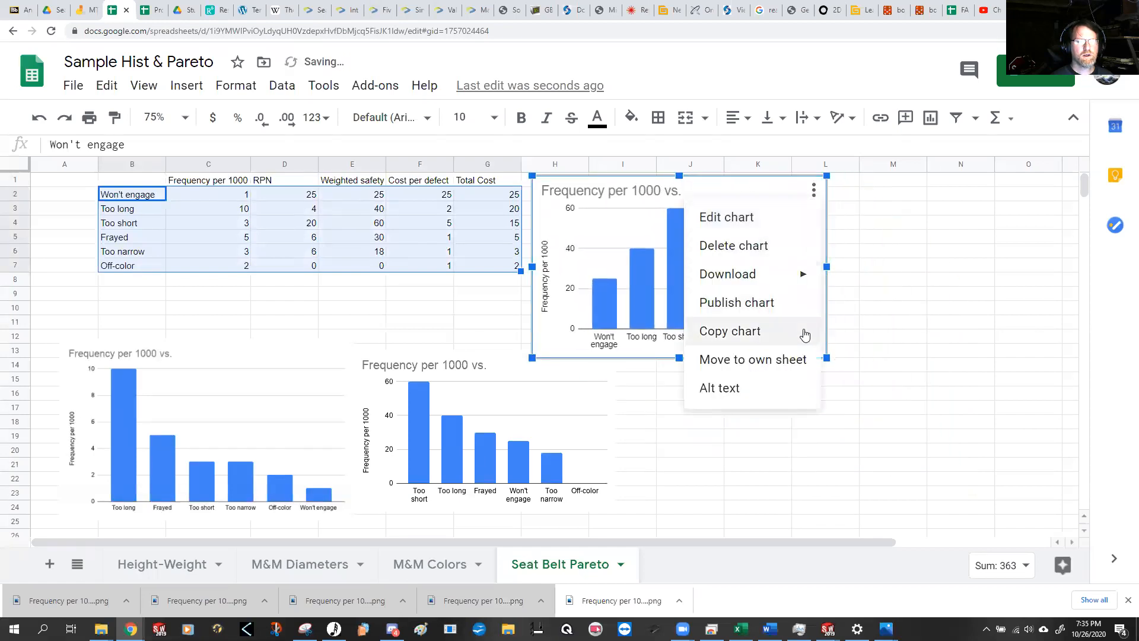
{"action": "left_click", "coordinate": [763, 222]}
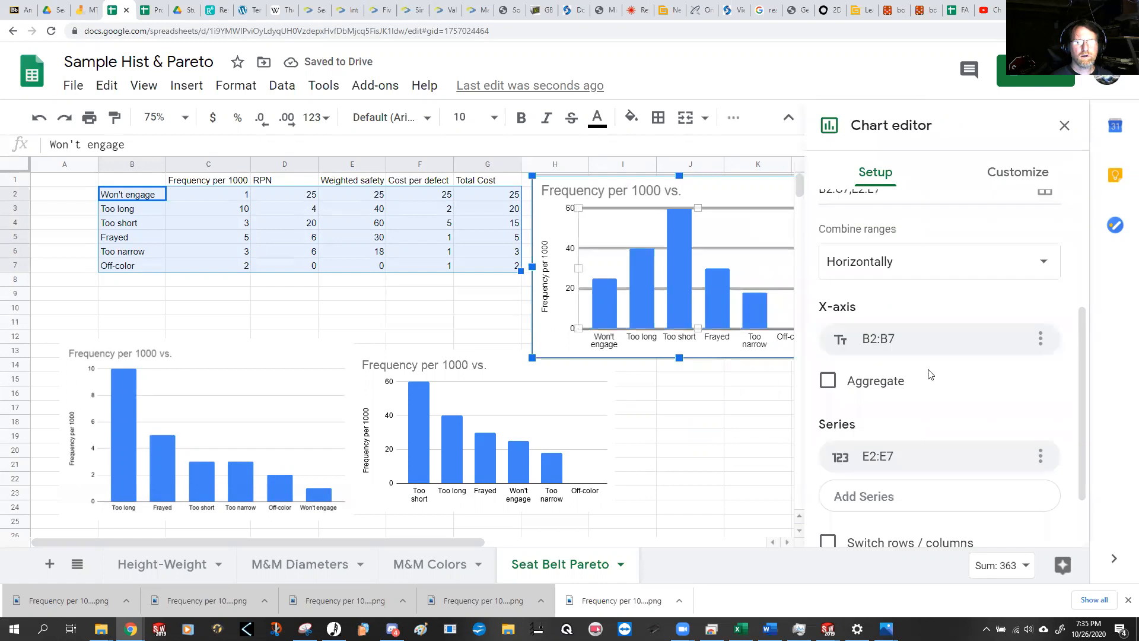
{"action": "left_click", "coordinate": [901, 499]}
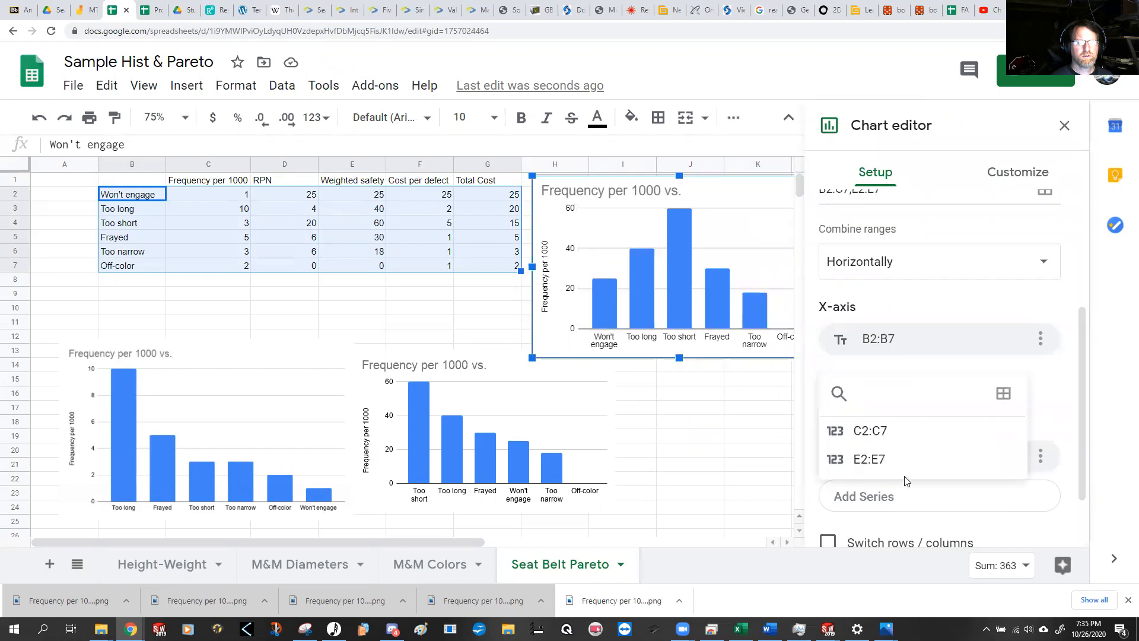
{"action": "left_click", "coordinate": [1003, 393]}
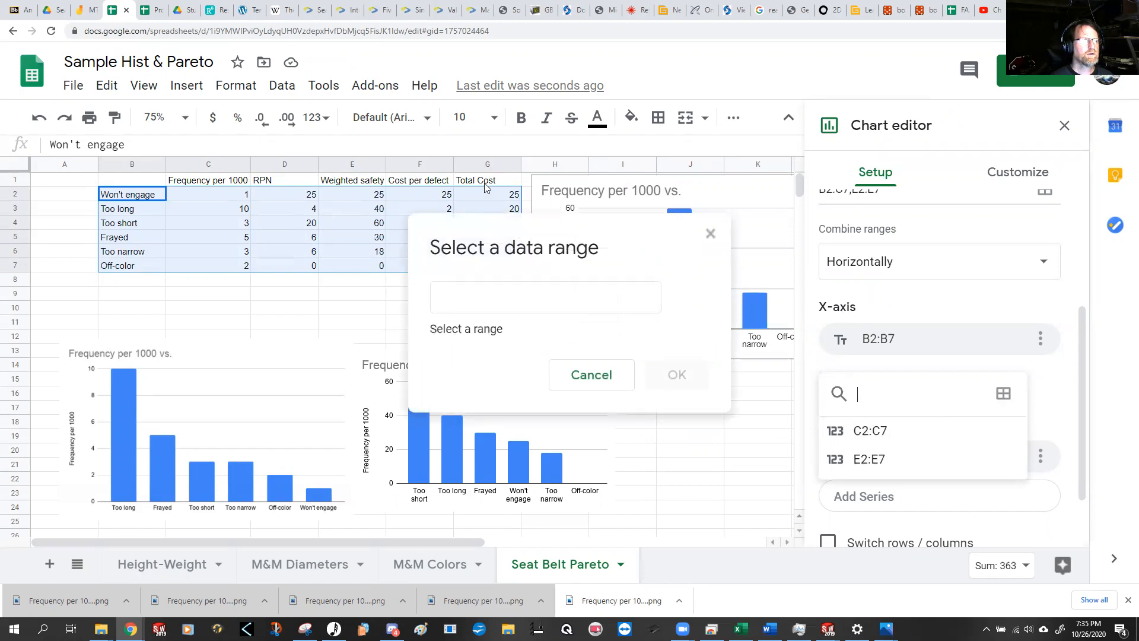
{"action": "left_click_drag", "start_coordinate": [488, 194], "coordinate": [486, 262]}
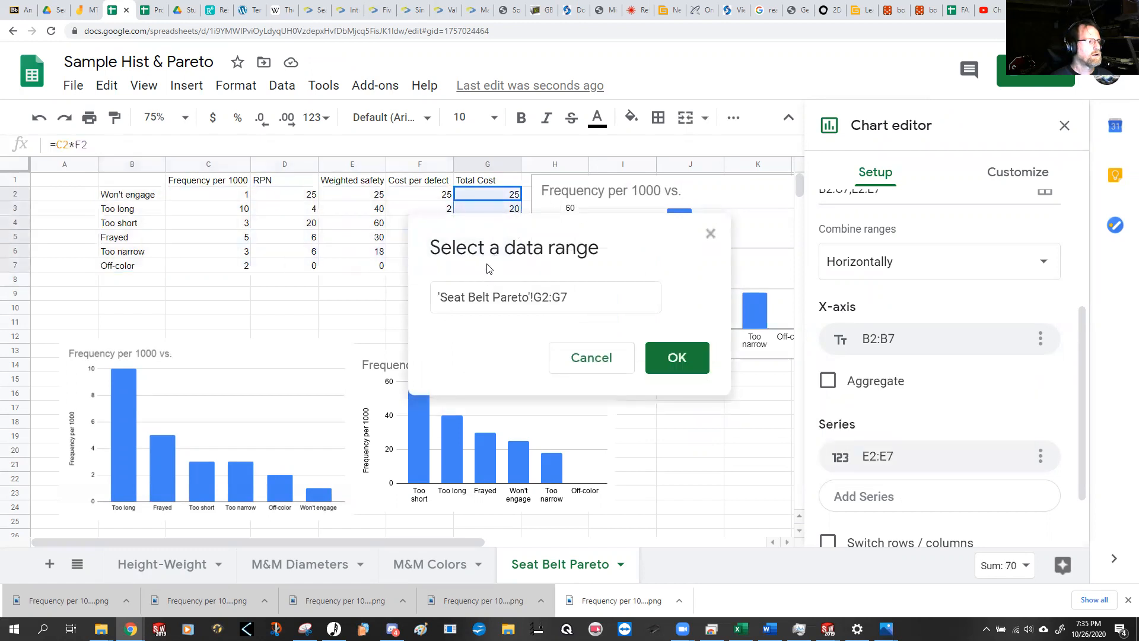
{"action": "left_click", "coordinate": [673, 357]}
Step: Remove the weighted safety series E2:E7 from the chart and close the chart editor
{"action": "left_click", "coordinate": [1039, 456]}
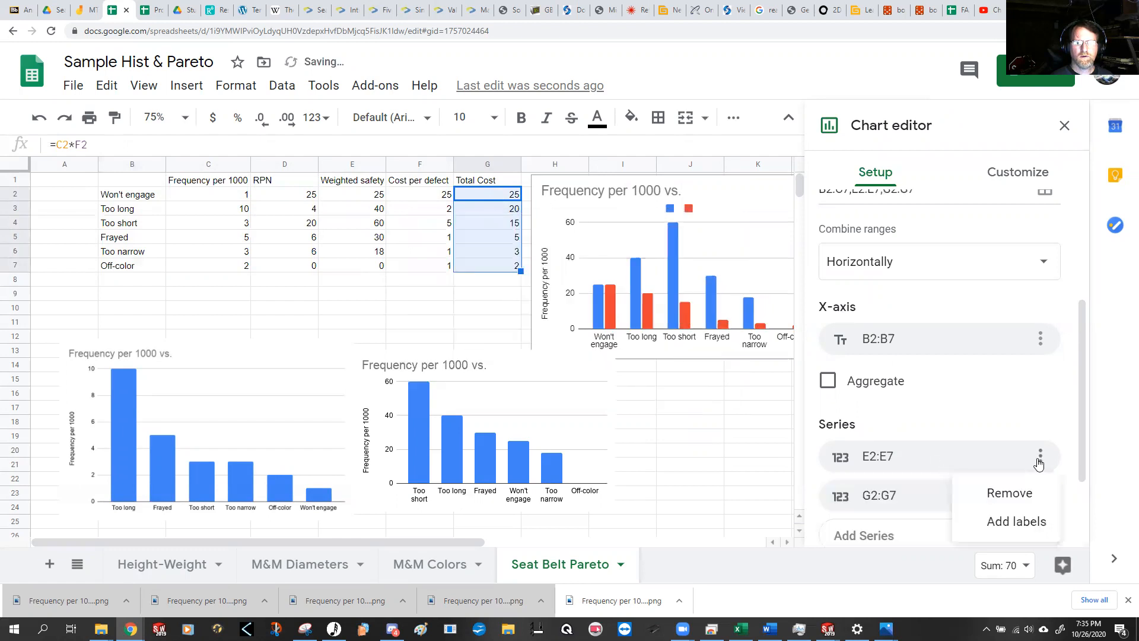
{"action": "left_click", "coordinate": [962, 492]}
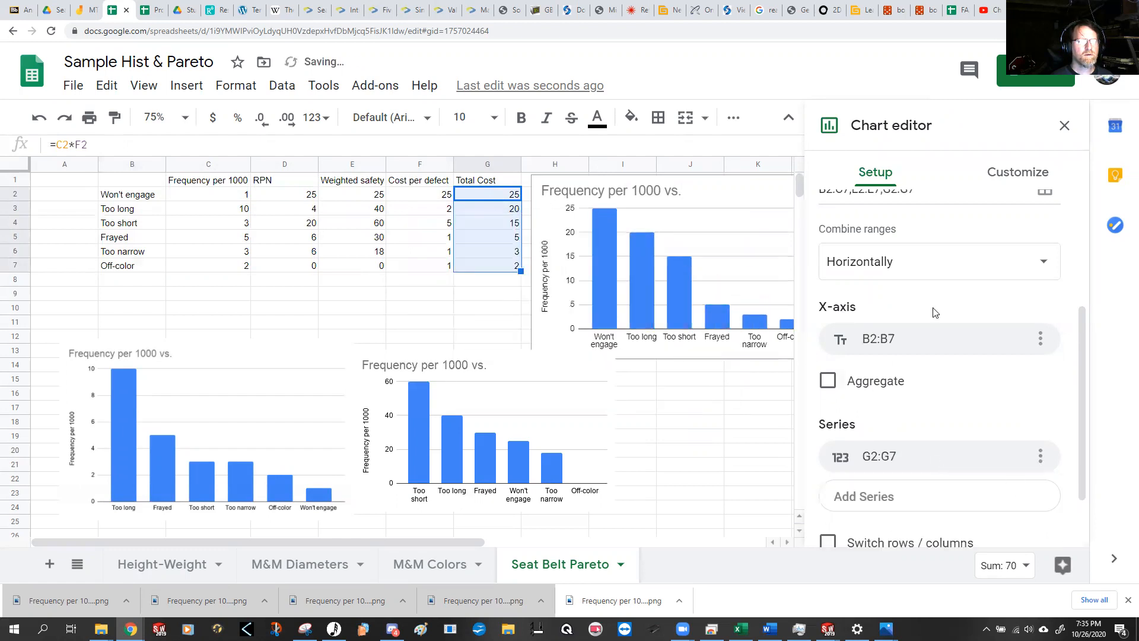
{"action": "left_click", "coordinate": [1065, 125]}
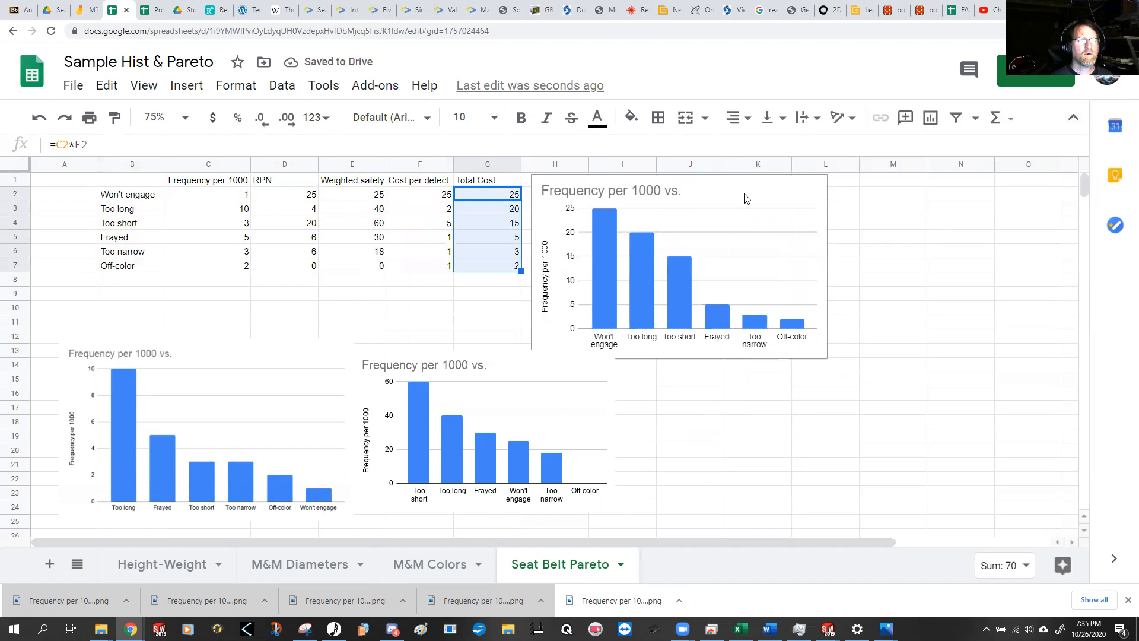
Step: Move the total cost chart below the table, in line with the frequency and weighted safety images
{"action": "left_click", "coordinate": [720, 201]}
{"action": "left_click_drag", "start_coordinate": [720, 202], "coordinate": [836, 349]}
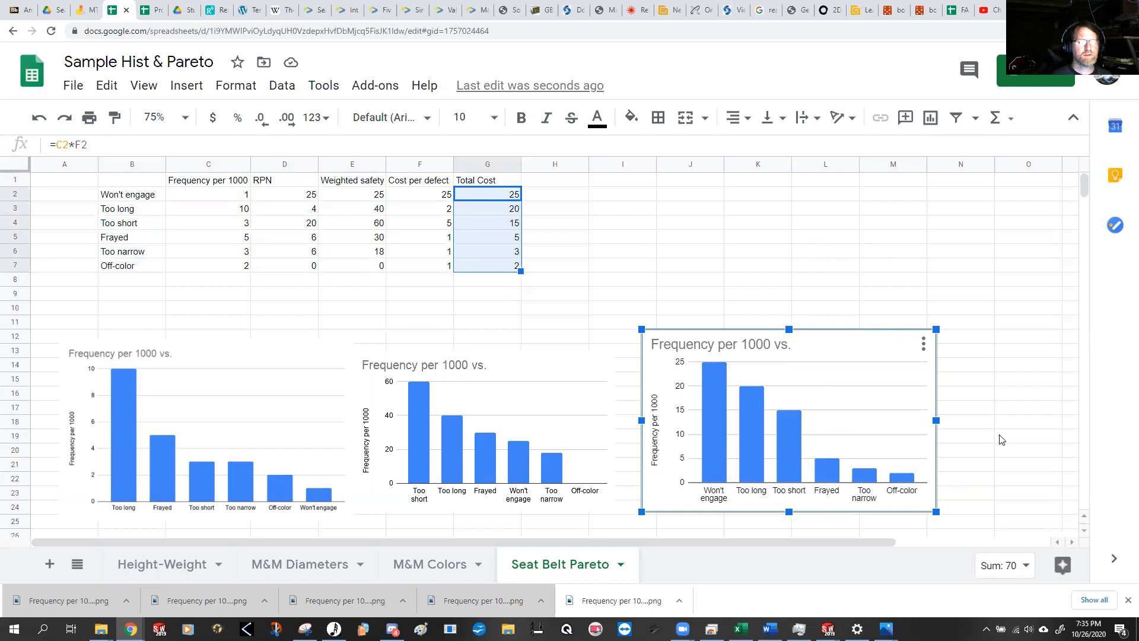
{"action": "mouse_move", "coordinate": [723, 453]}
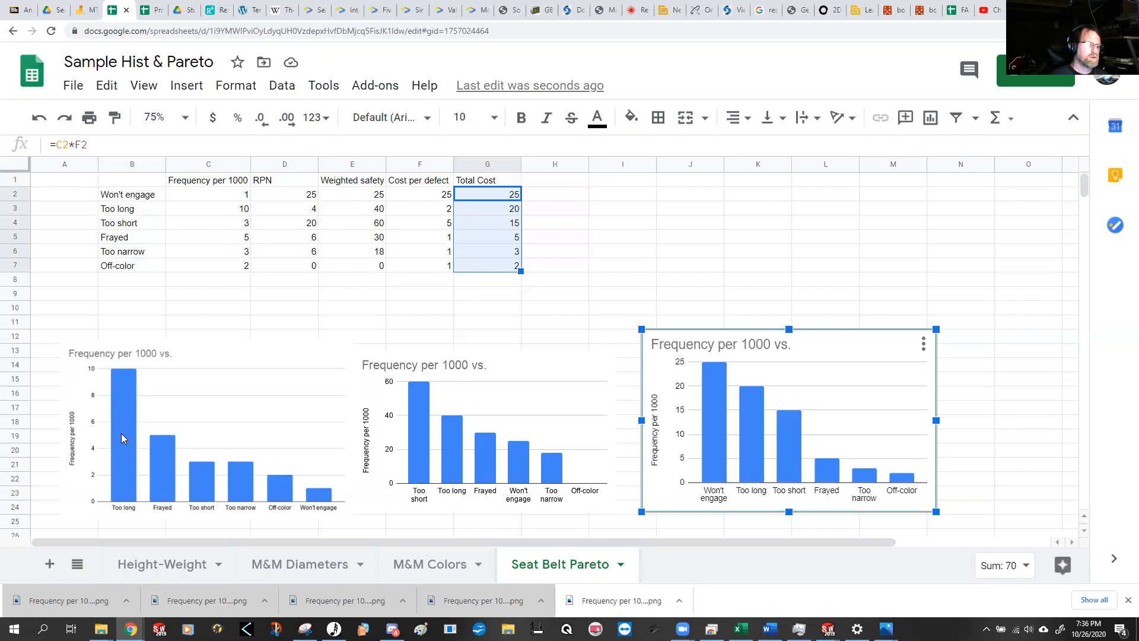
Step: On the M&M Diameters sheet, count the Bag A values equal to 0.510 with =countif(A2:A15,.510) in cell A21
{"action": "left_click", "coordinate": [305, 564]}
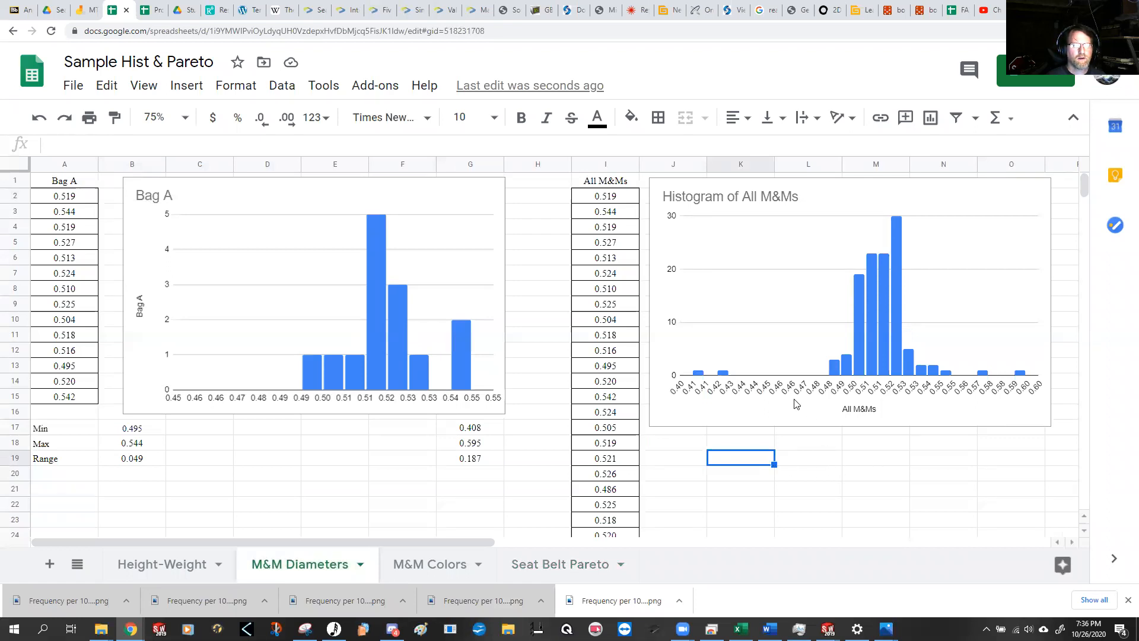
{"action": "left_click", "coordinate": [799, 460]}
{"action": "left_click", "coordinate": [735, 462]}
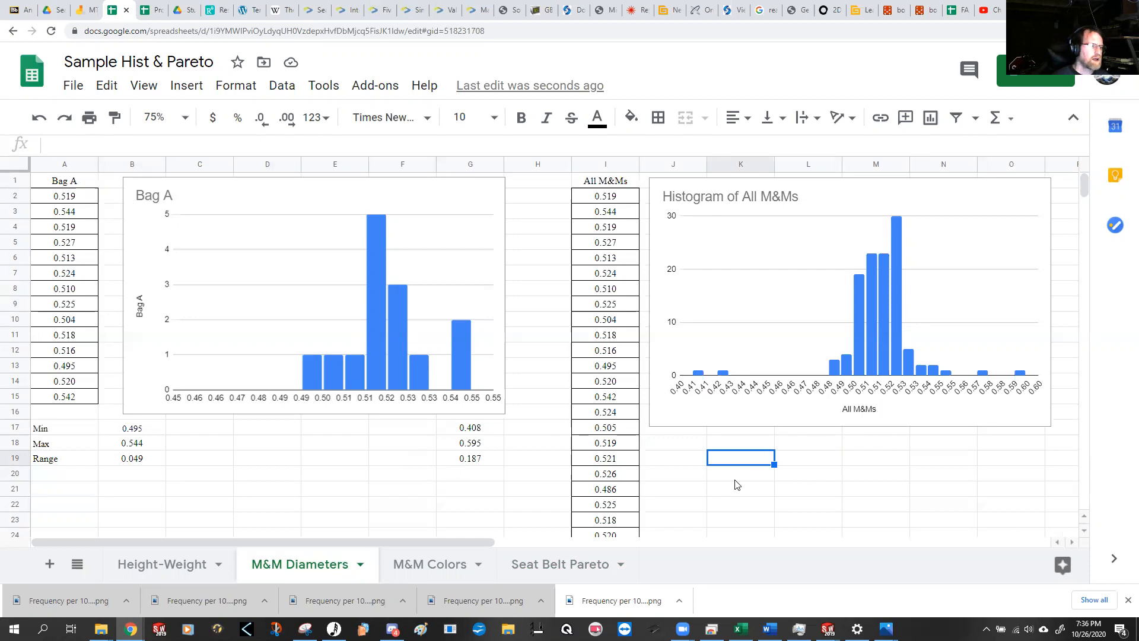
{"action": "left_click", "coordinate": [80, 490]}
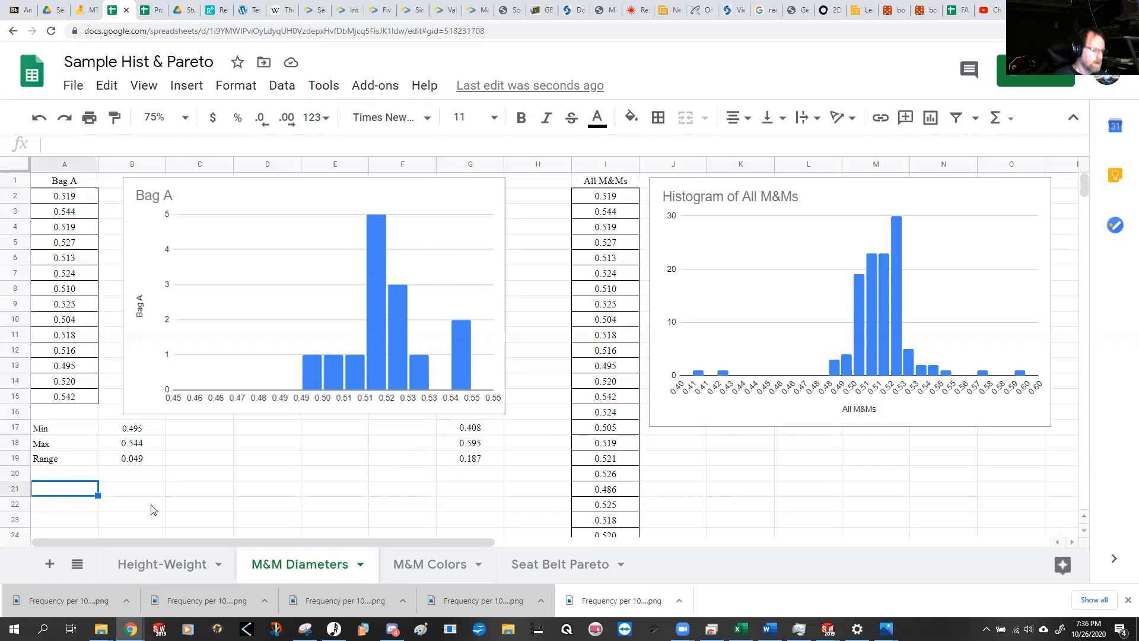
{"action": "type", "text": "="}
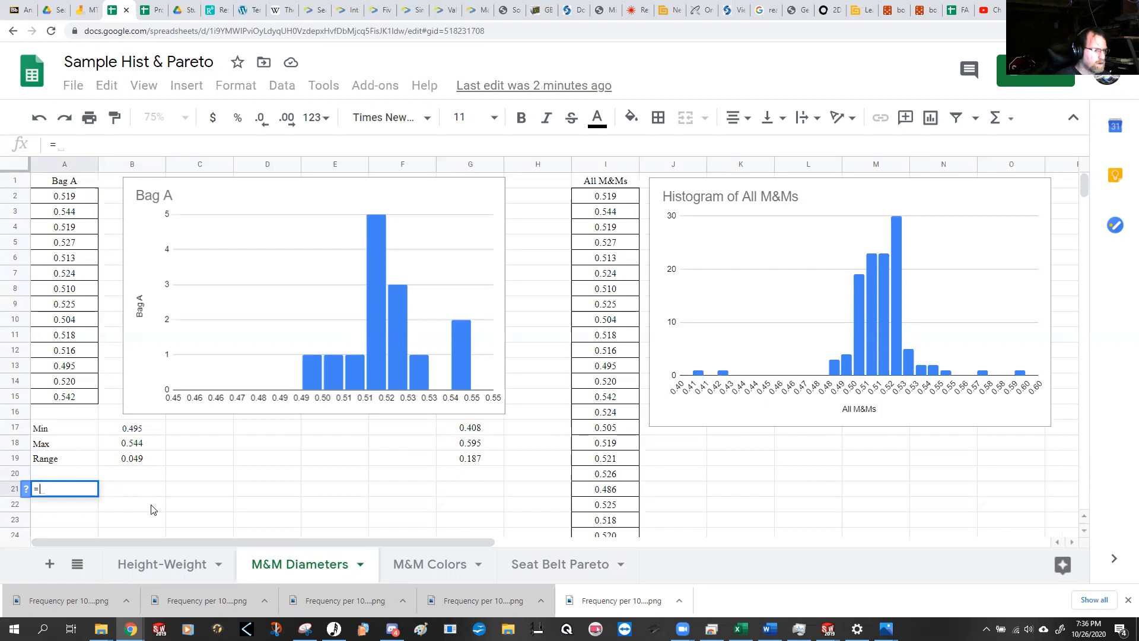
{"action": "type", "text": "count"}
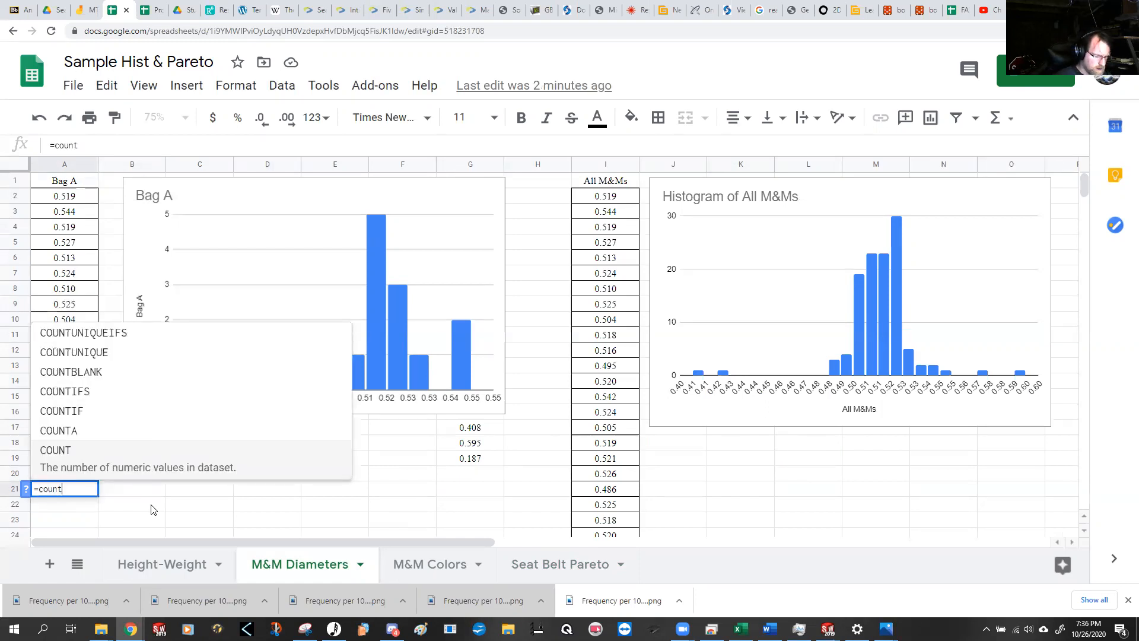
{"action": "type", "text": "if("}
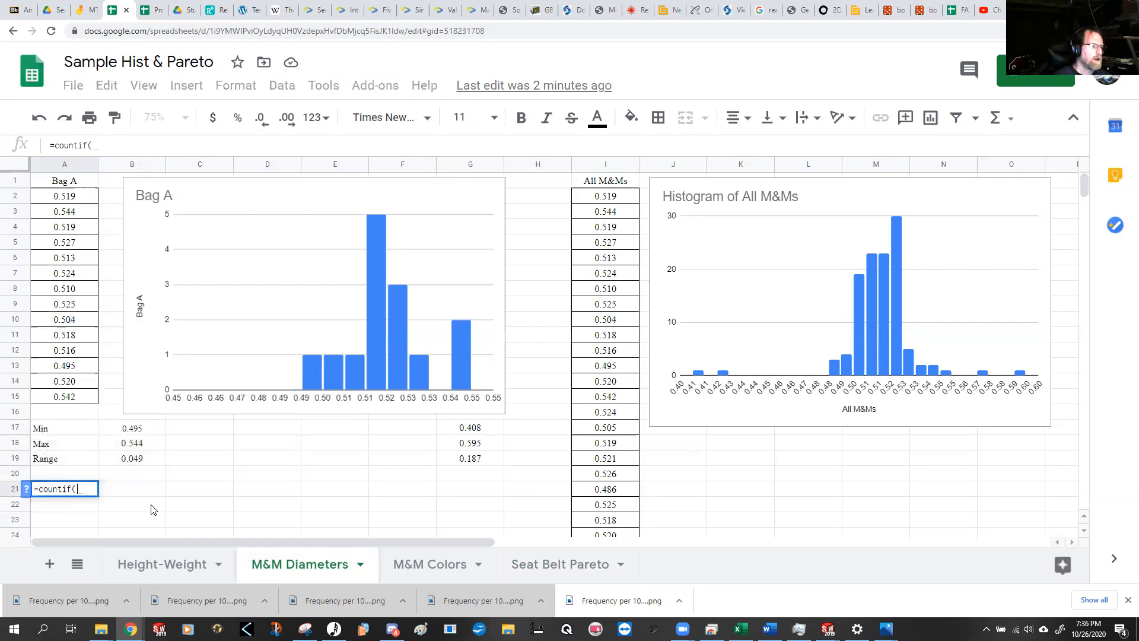
{"action": "left_click_drag", "start_coordinate": [66, 197], "coordinate": [73, 405]}
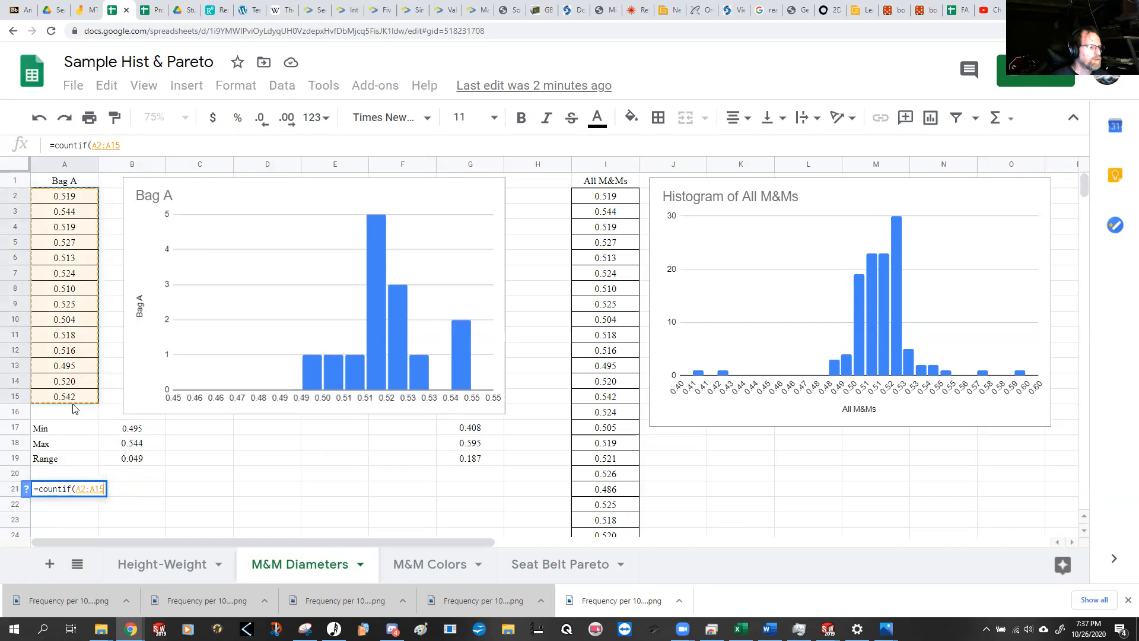
{"action": "type", "text": ","}
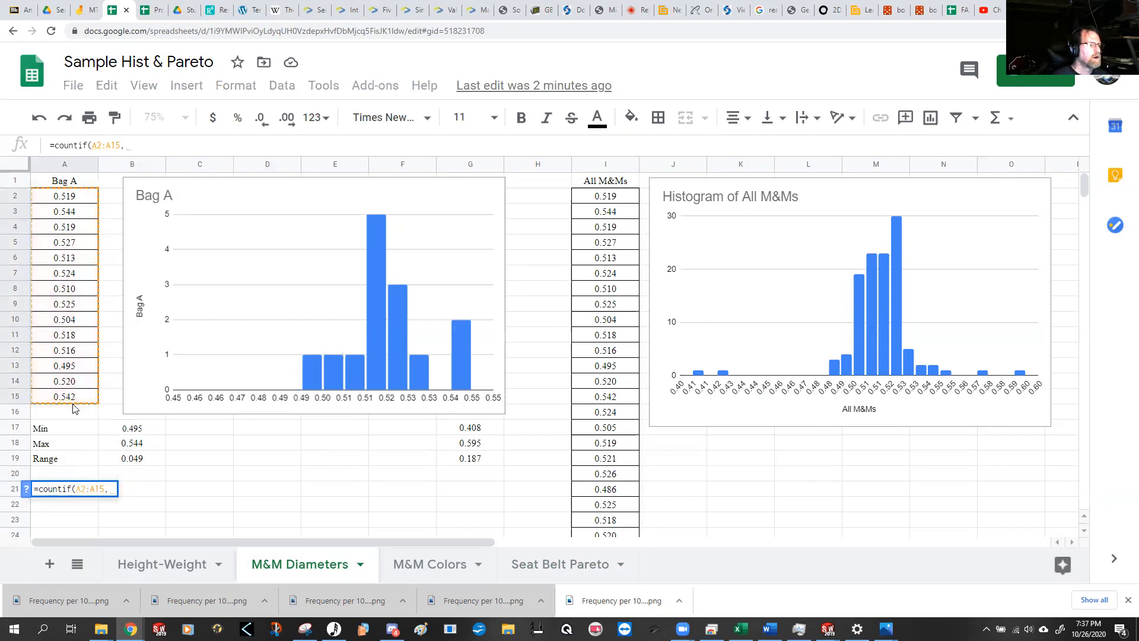
{"action": "type", "text": ".5"}
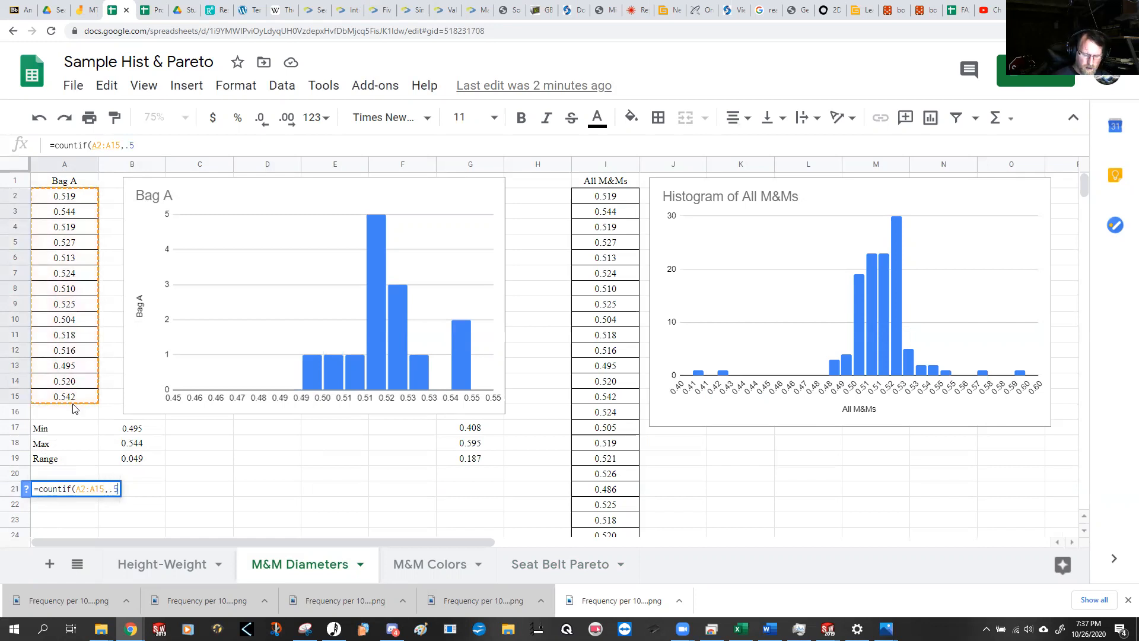
{"action": "type", "text": "10)"}
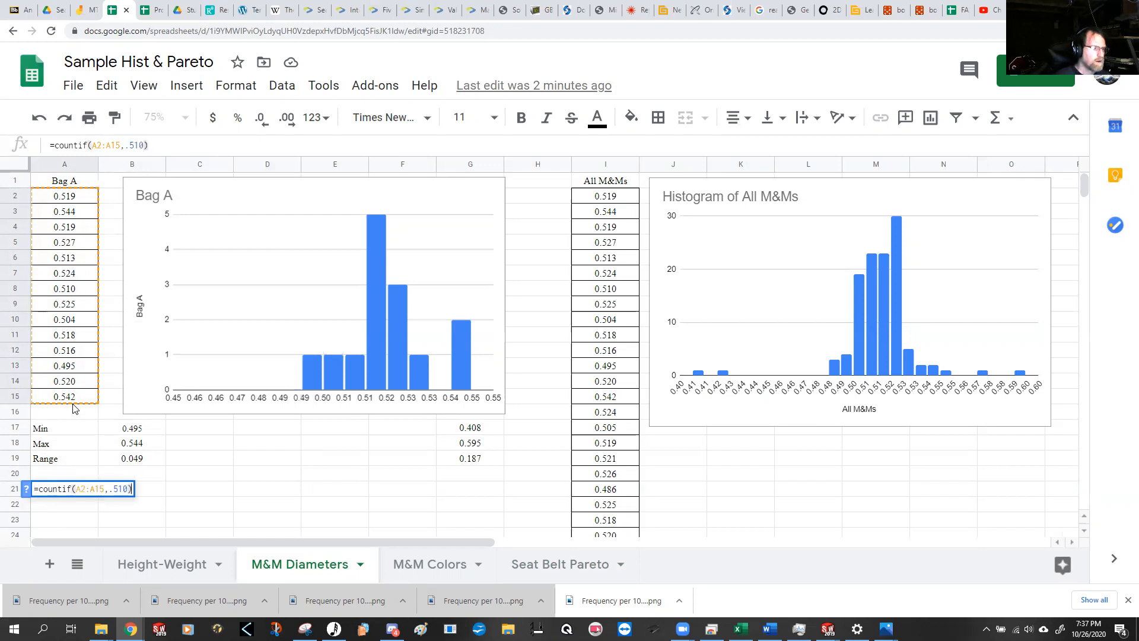
{"action": "key", "text": "Return"}
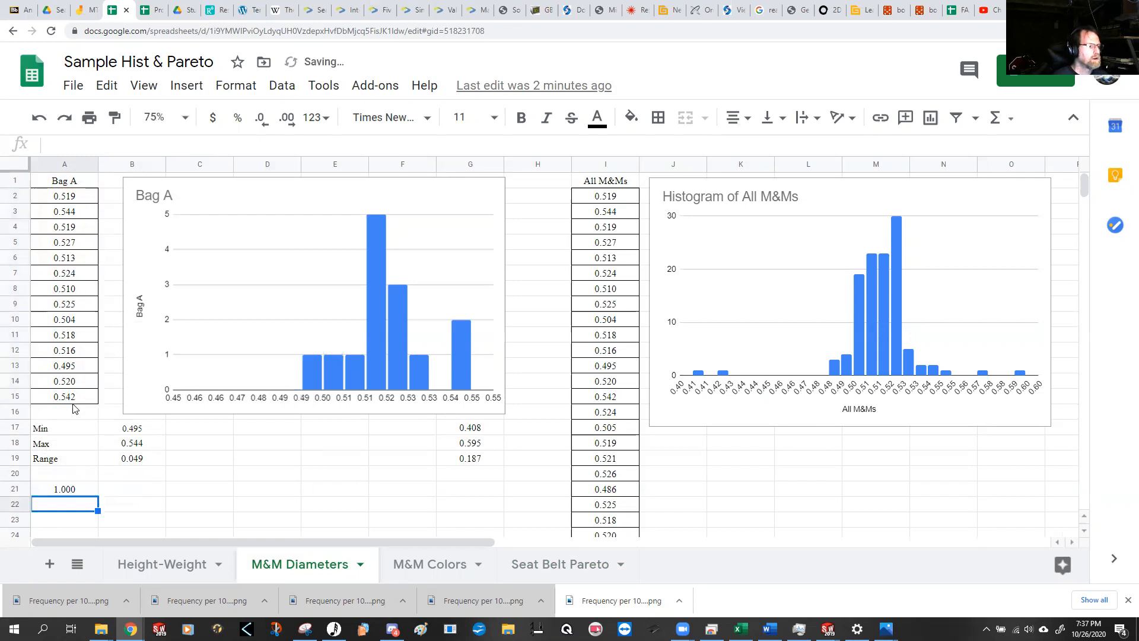
Step: Format the count in cell A21 to show no decimal places, and select cell C21
{"action": "key", "text": "Up"}
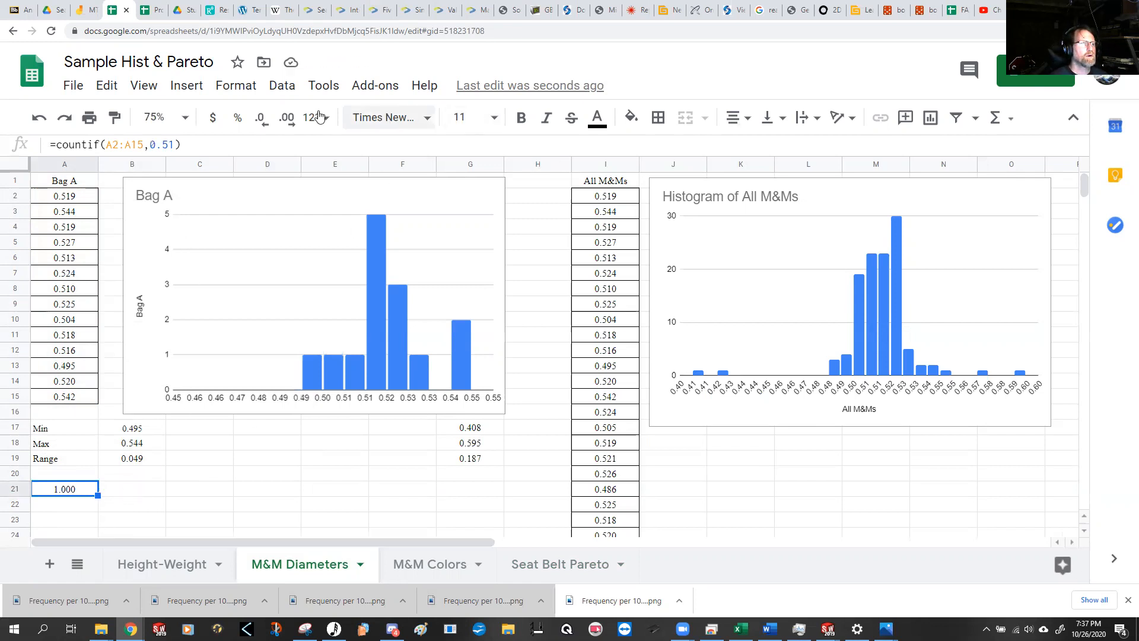
{"action": "left_click", "coordinate": [263, 120]}
{"action": "left_click", "coordinate": [262, 120]}
{"action": "left_click", "coordinate": [263, 120]}
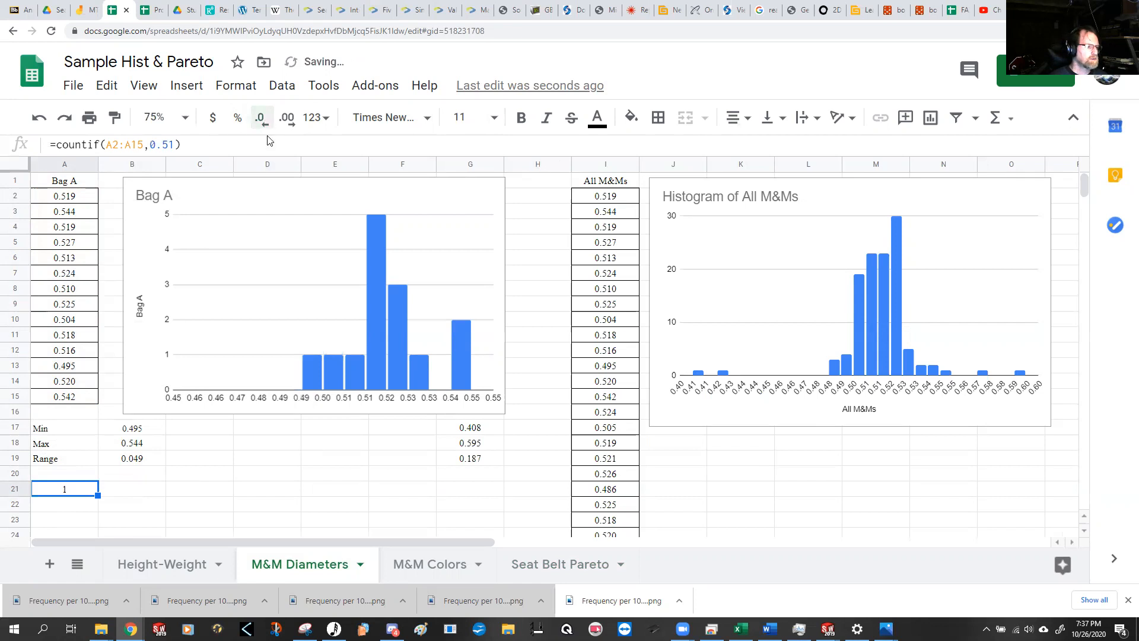
{"action": "left_click", "coordinate": [190, 491]}
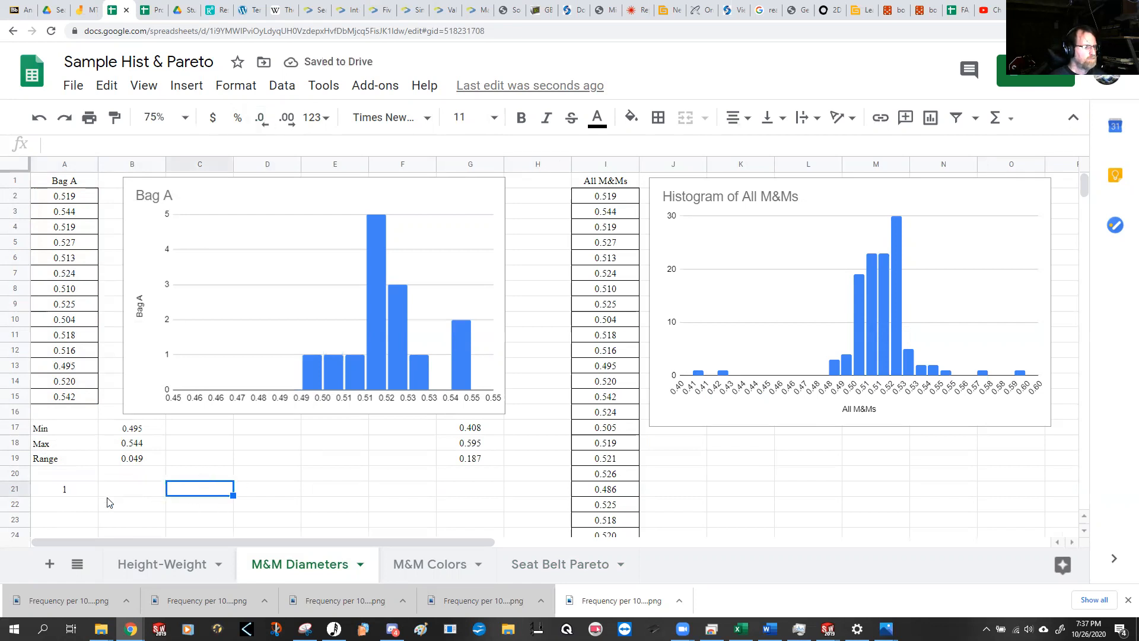
Step: Change the COUNTIF criterion in cell A21 to 0.519 and check the matching Bag A values in A2 and A4
{"action": "left_click", "coordinate": [64, 492]}
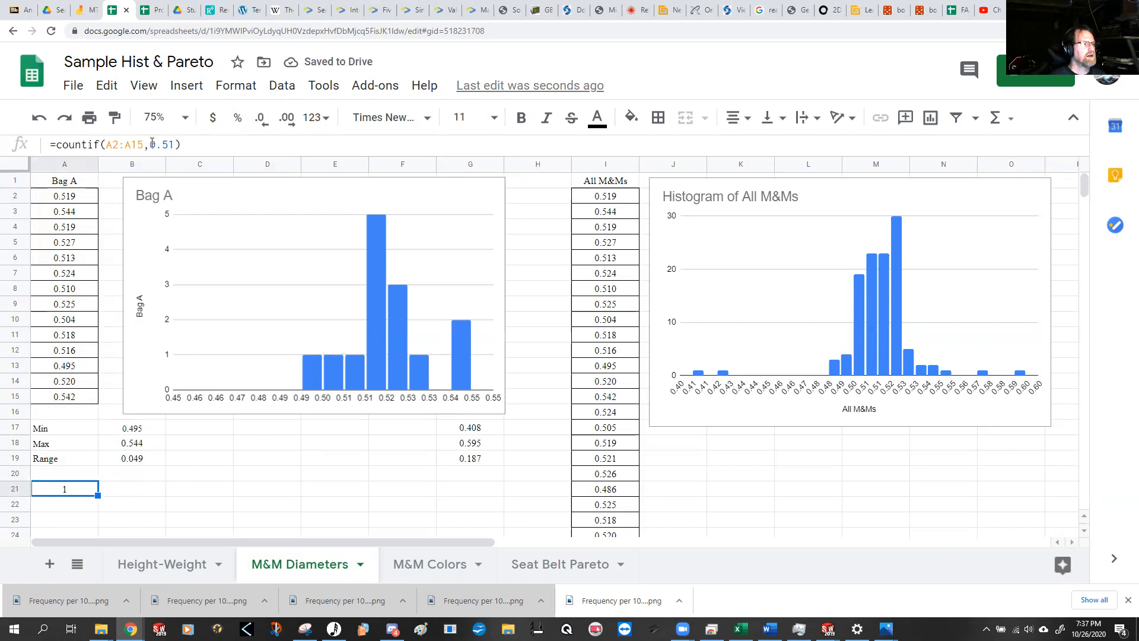
{"action": "left_click", "coordinate": [170, 145]}
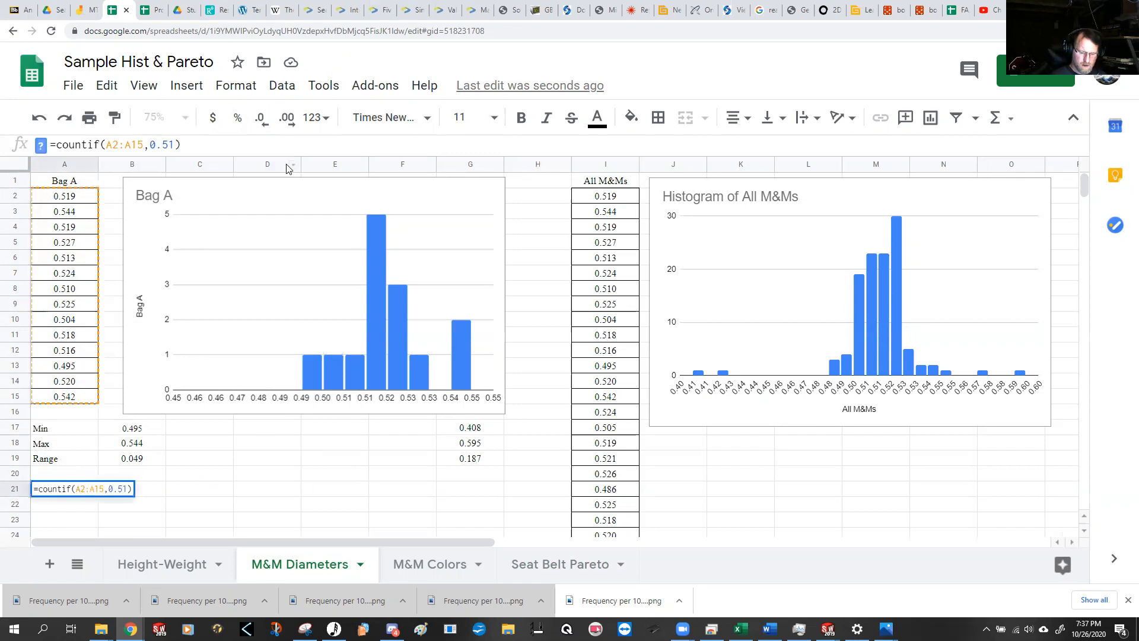
{"action": "key", "text": "Return"}
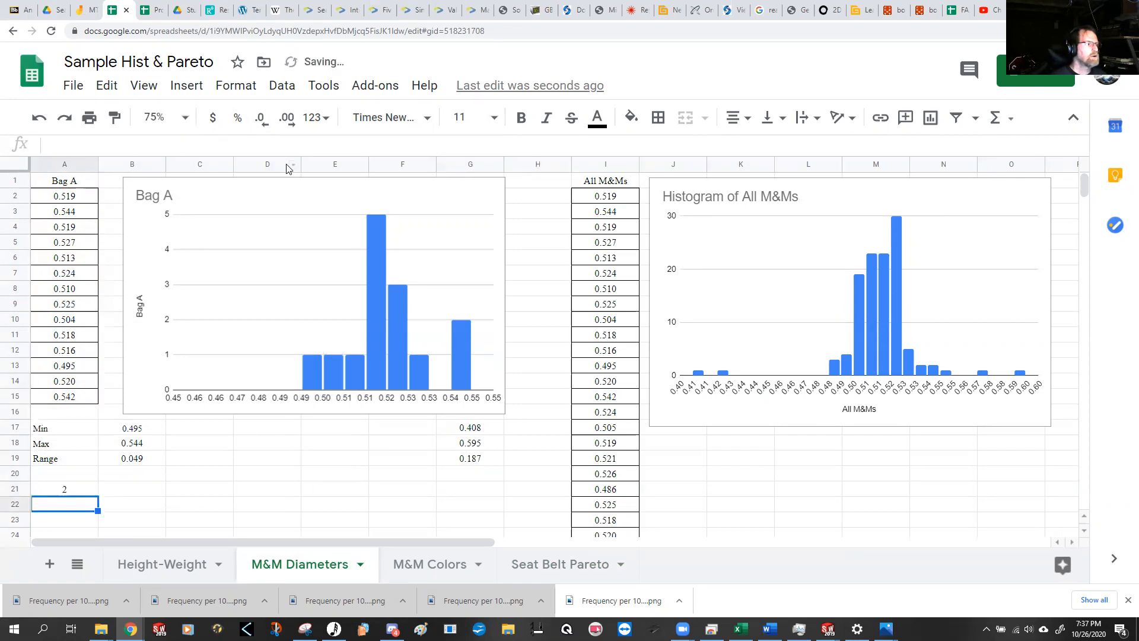
{"action": "left_click", "coordinate": [79, 194]}
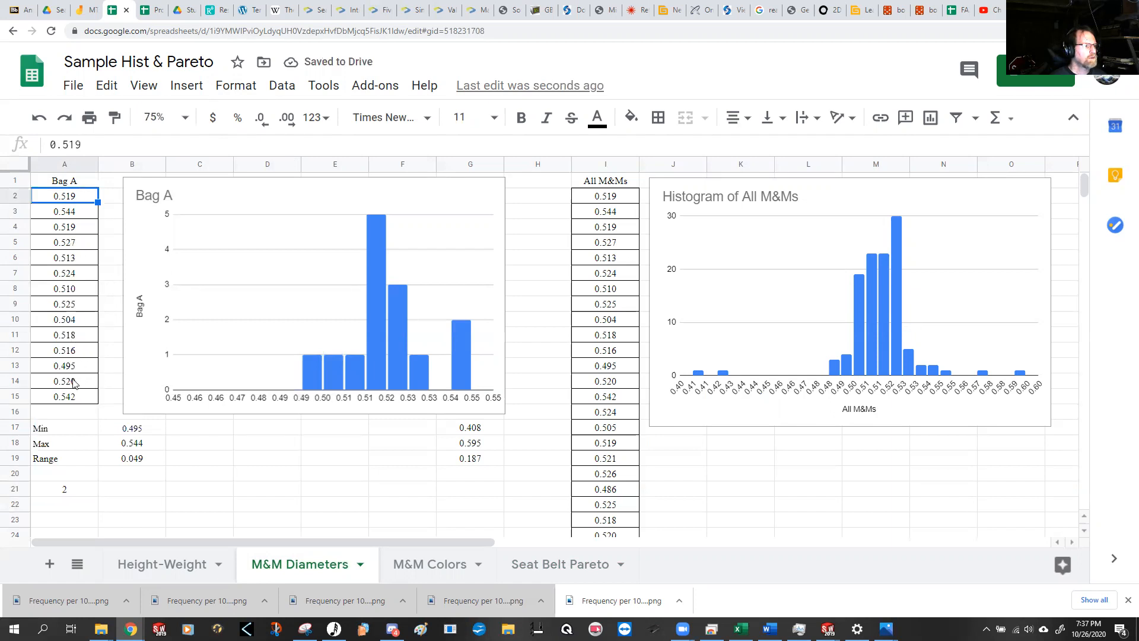
{"action": "left_click", "coordinate": [77, 231]}
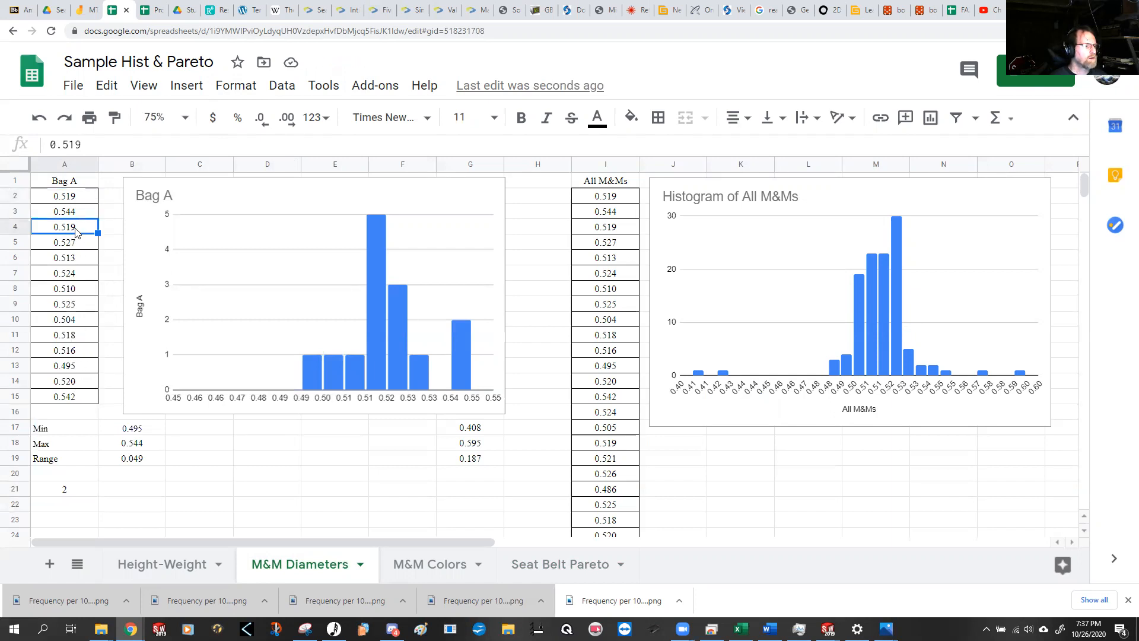
Step: Set the COUNTIF criterion in cell A21 to 0.5 and reselect the cell to review its formula
{"action": "left_click", "coordinate": [66, 492]}
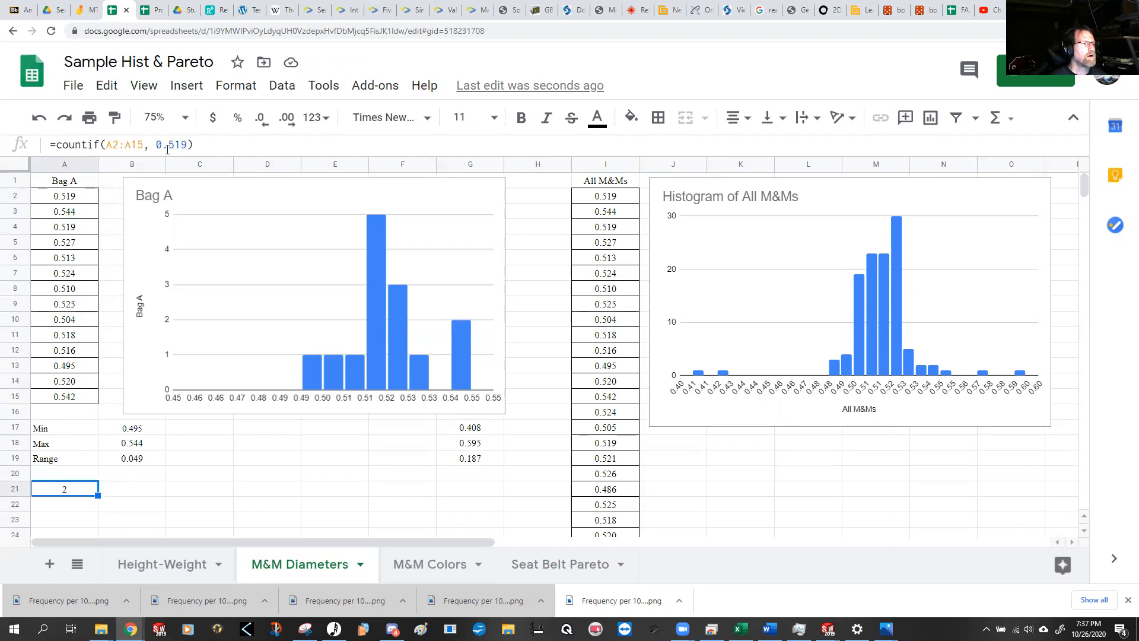
{"action": "left_click_drag", "start_coordinate": [174, 145], "coordinate": [186, 145]}
{"action": "type", "text": "08"}
{"action": "key", "text": "Return"}
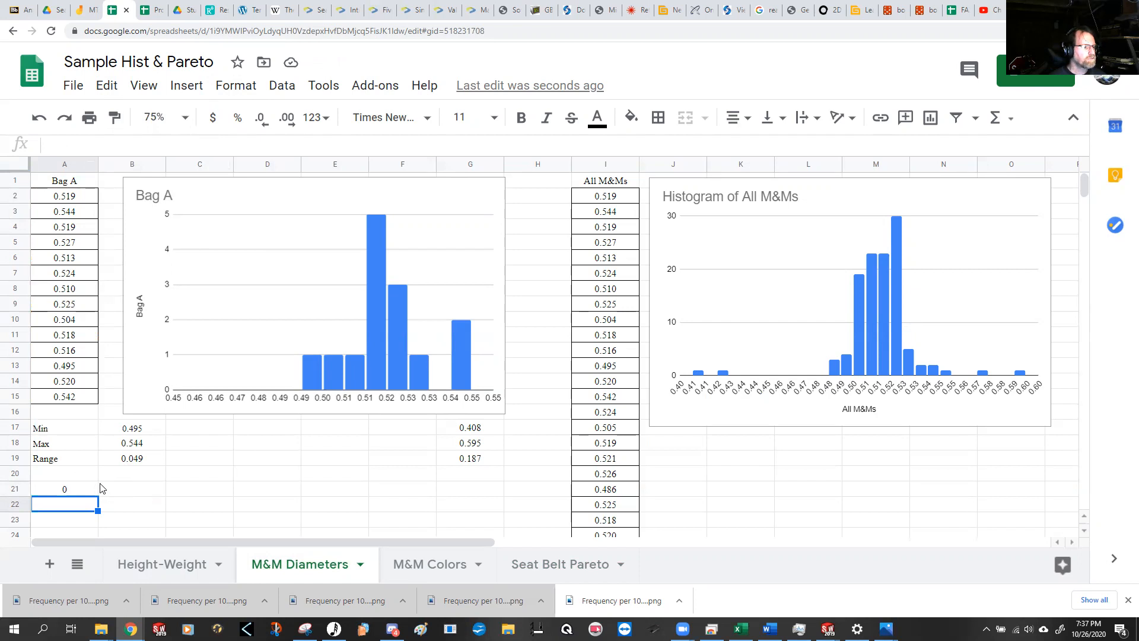
{"action": "left_click", "coordinate": [81, 496]}
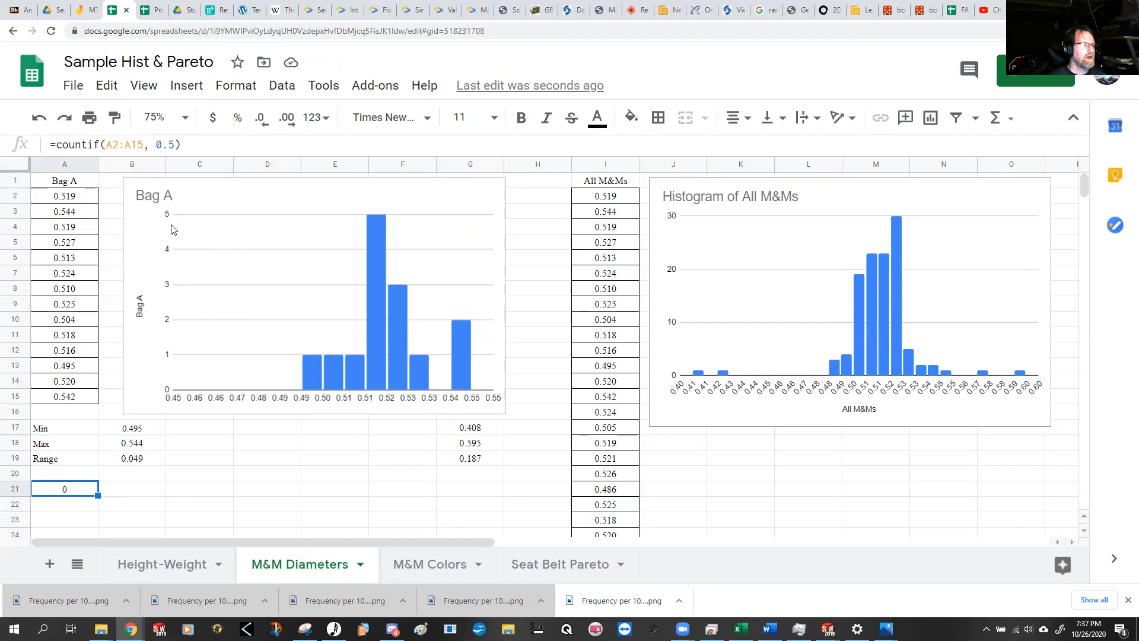
Step: Enter 0.5 in cell B21, beside the count, as the comparison value
{"action": "left_click", "coordinate": [131, 488]}
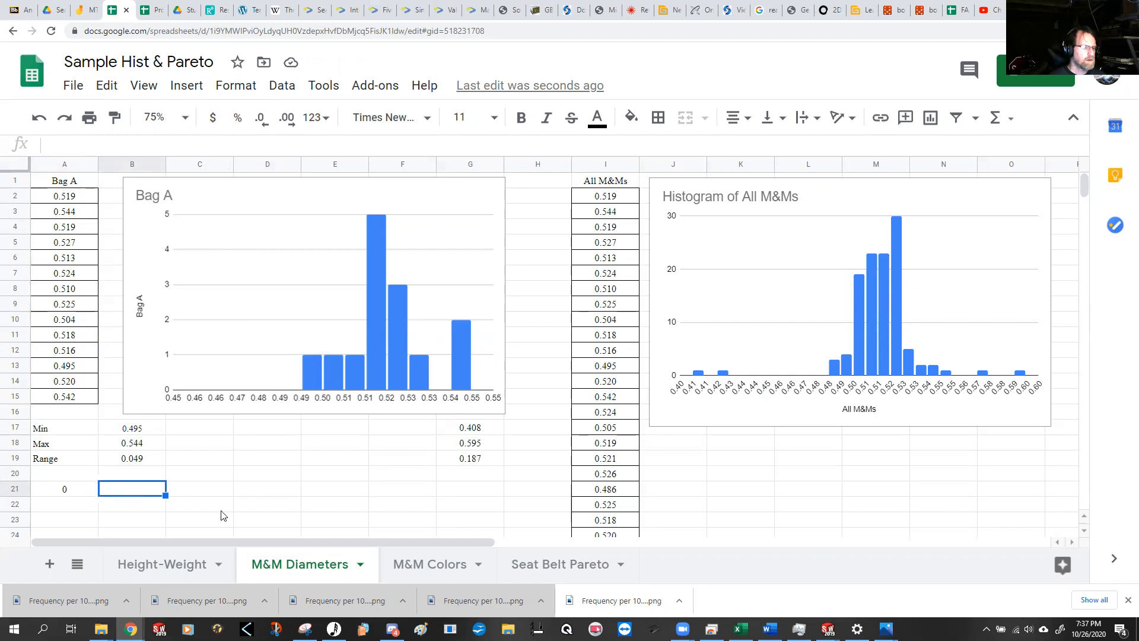
{"action": "type", "text": ".5"}
{"action": "key", "text": "Return"}
{"action": "key", "text": "Up"}
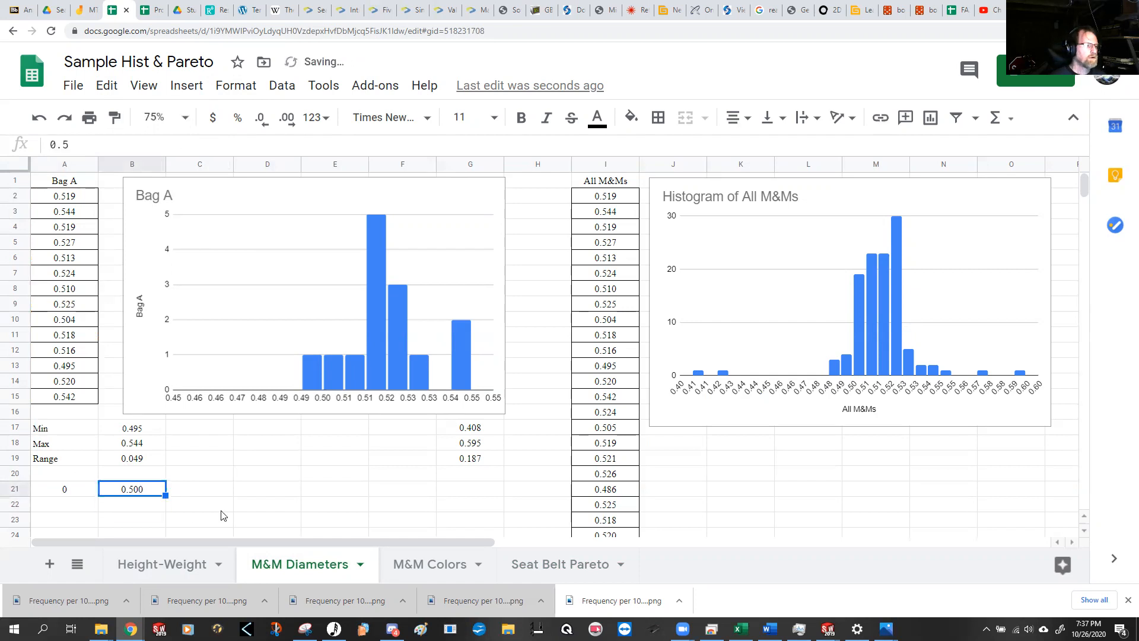
Step: Make the count in A21 use the comparison value in B21 with the formula =countif(A2:A15,"="&B21)
{"action": "key", "text": "Left"}
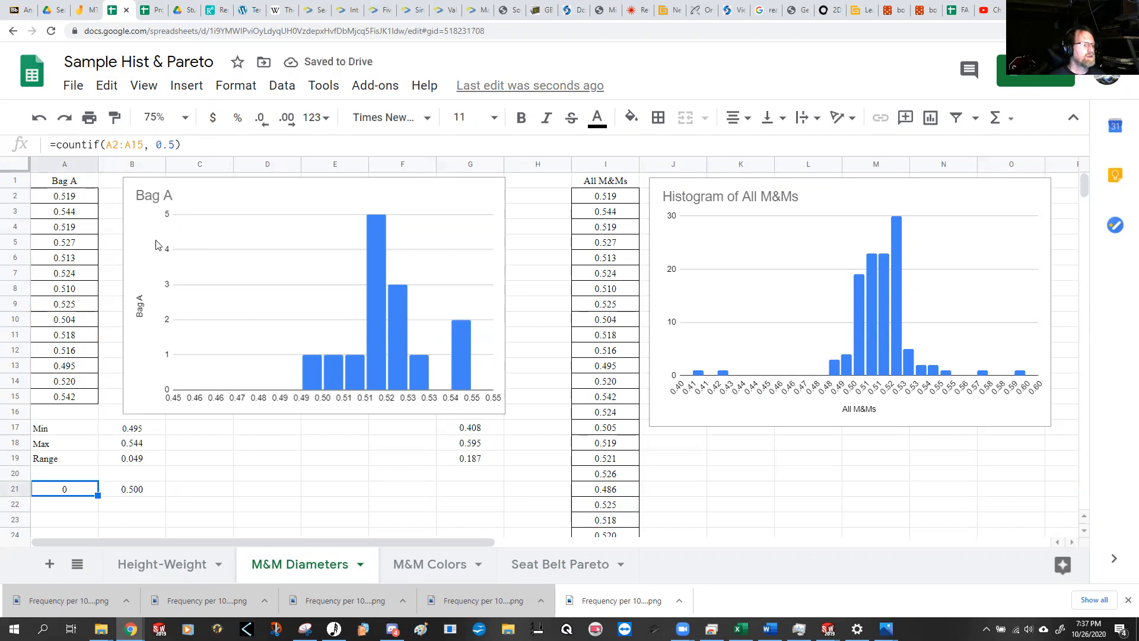
{"action": "left_click_drag", "start_coordinate": [158, 144], "coordinate": [173, 148]}
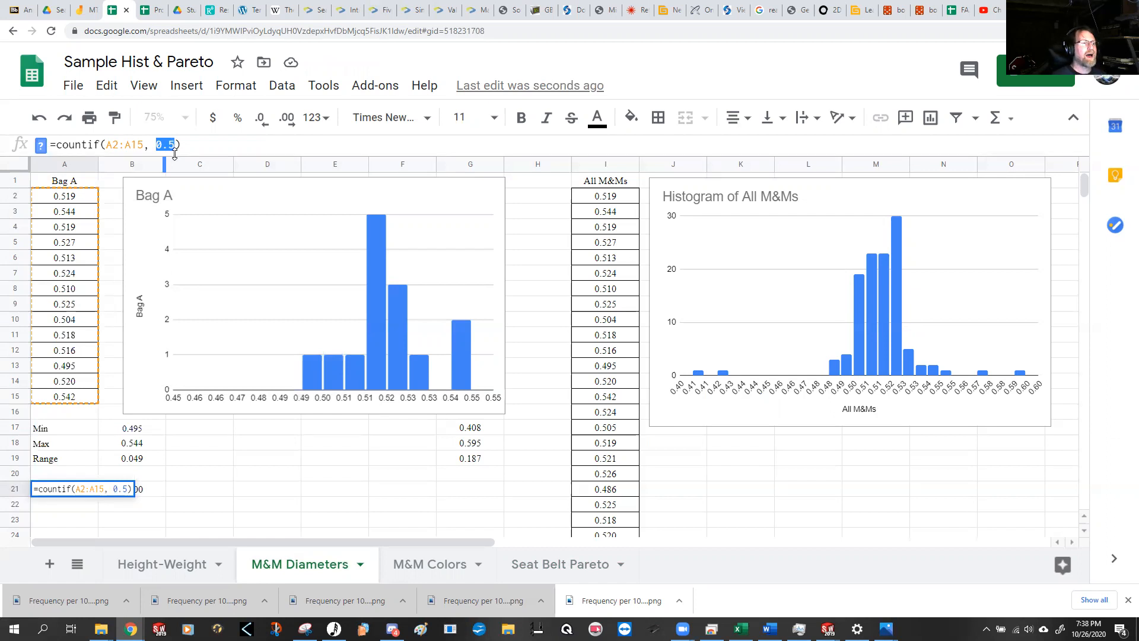
{"action": "type", "text": "\"="}
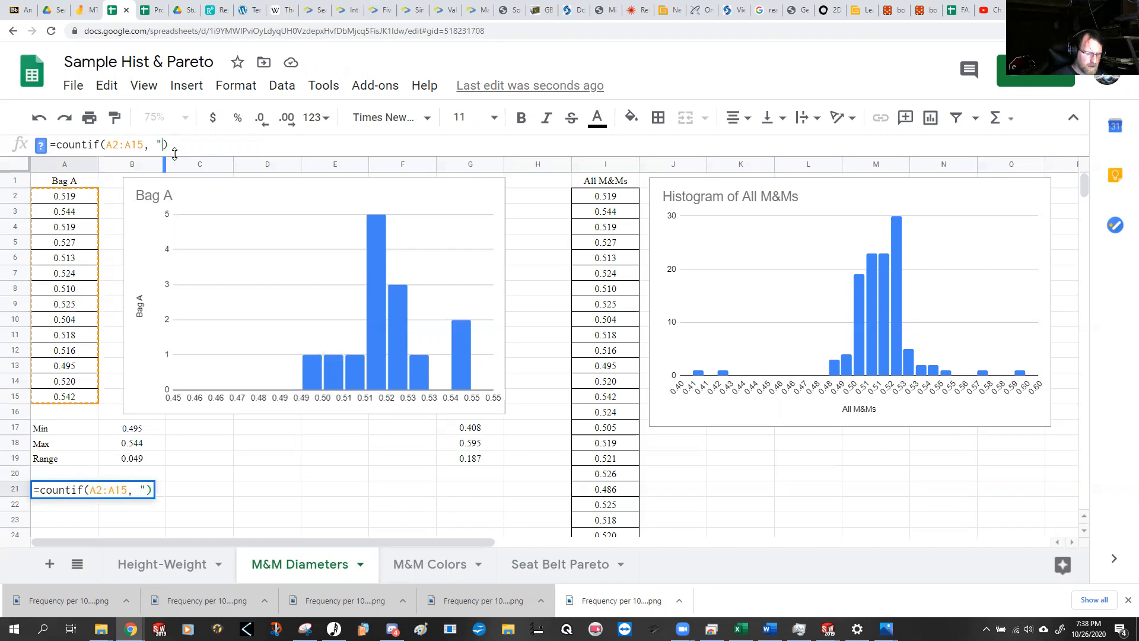
{"action": "type", "text": "\""}
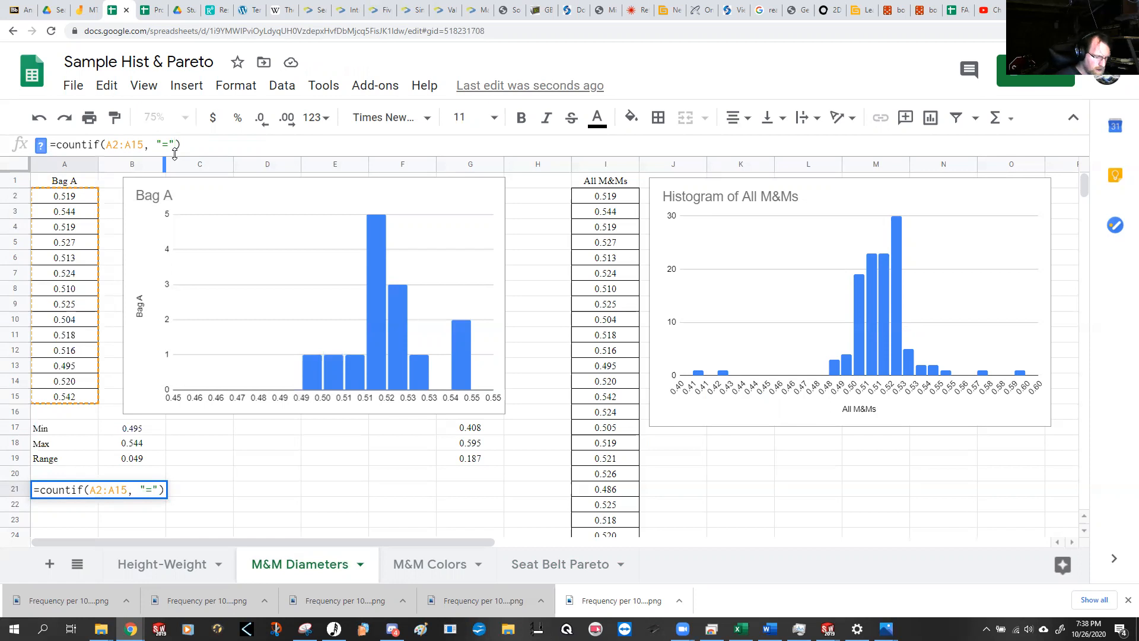
{"action": "type", "text": "&"}
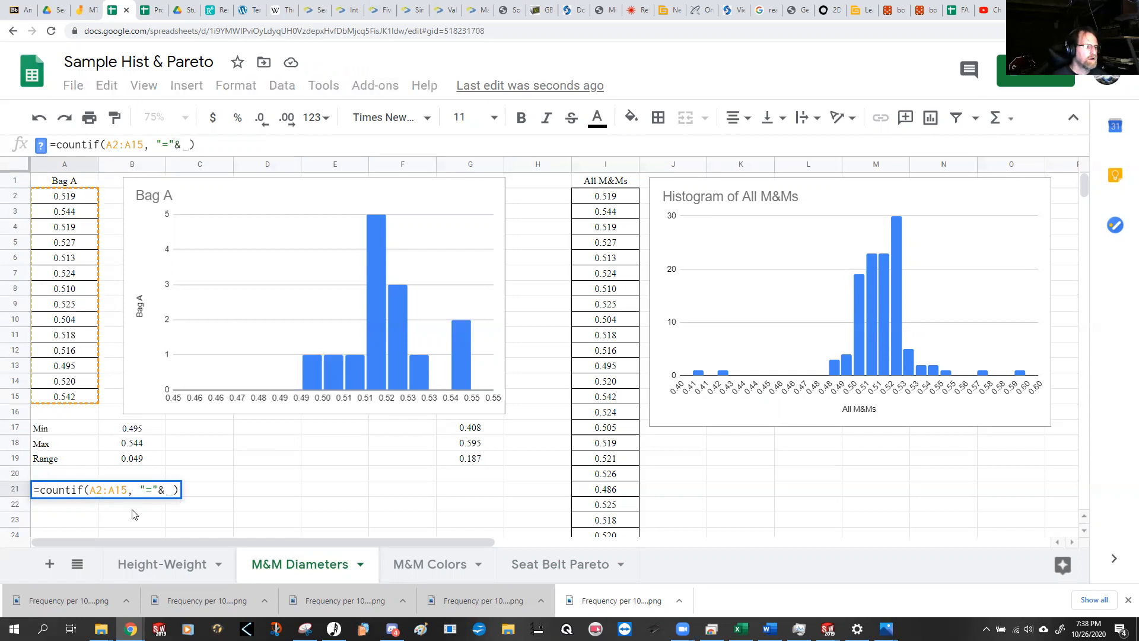
{"action": "left_click", "coordinate": [146, 511]}
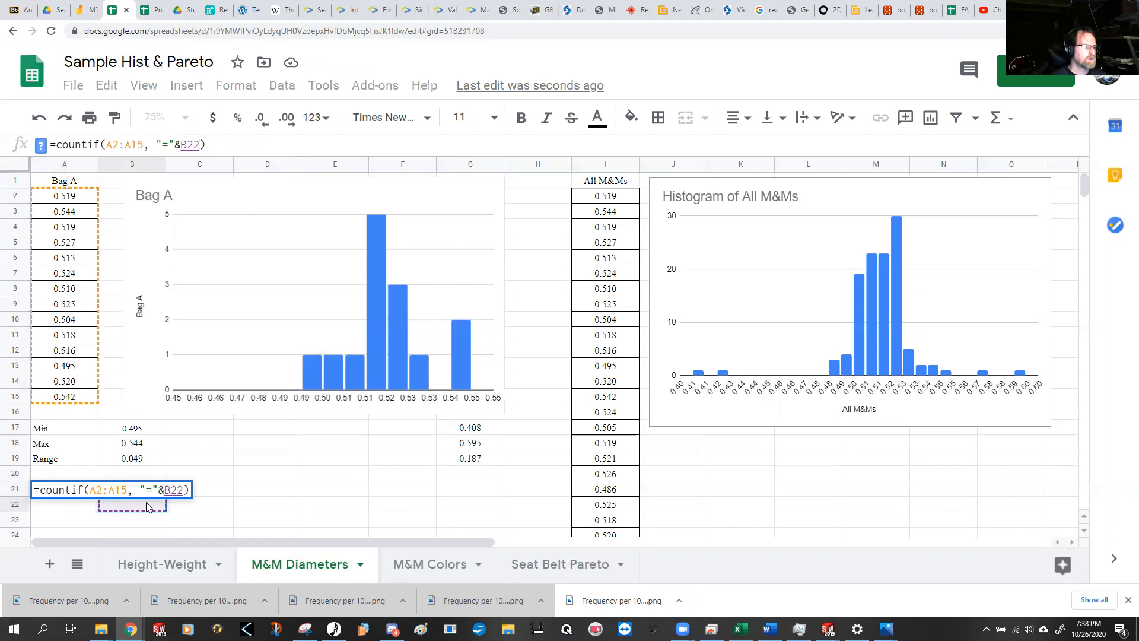
{"action": "left_click", "coordinate": [133, 490]}
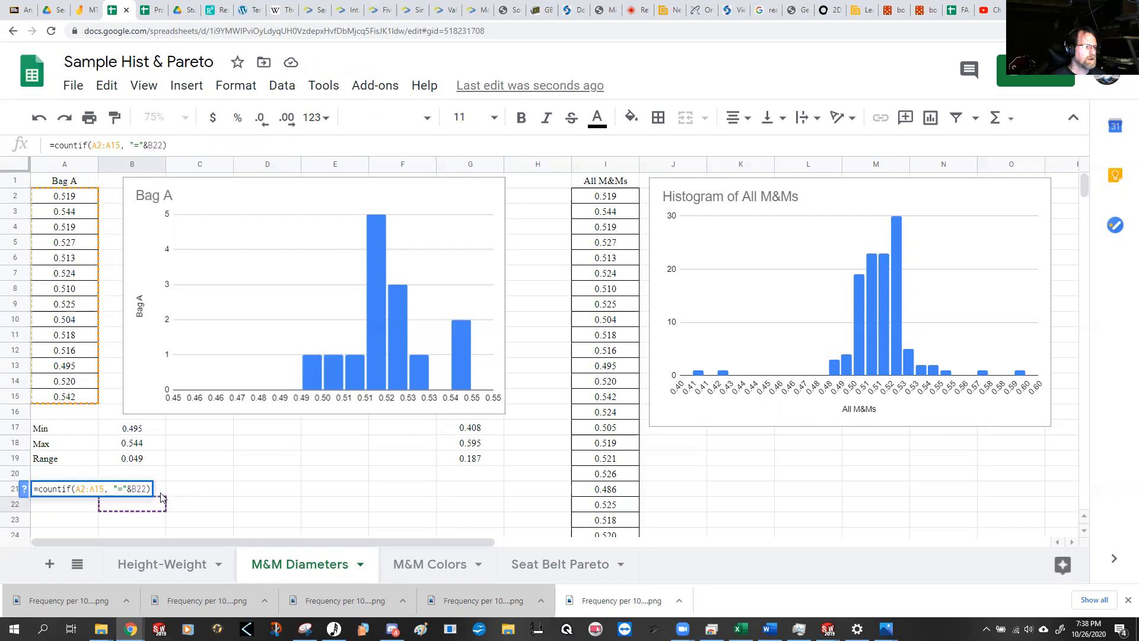
{"action": "left_click", "coordinate": [161, 490]}
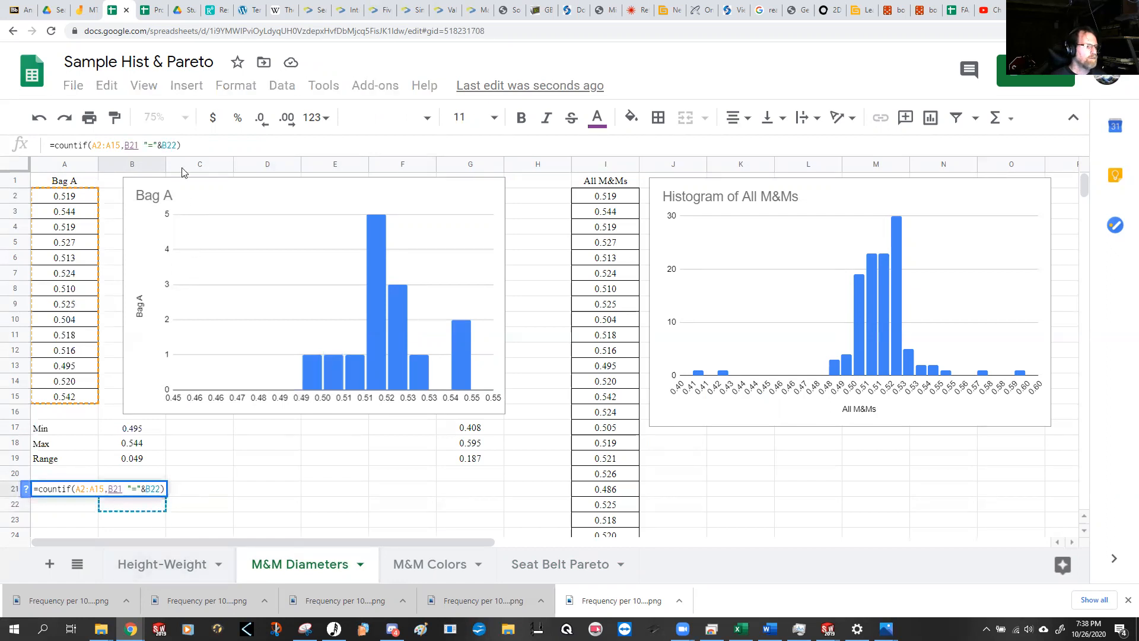
{"action": "left_click", "coordinate": [173, 145]}
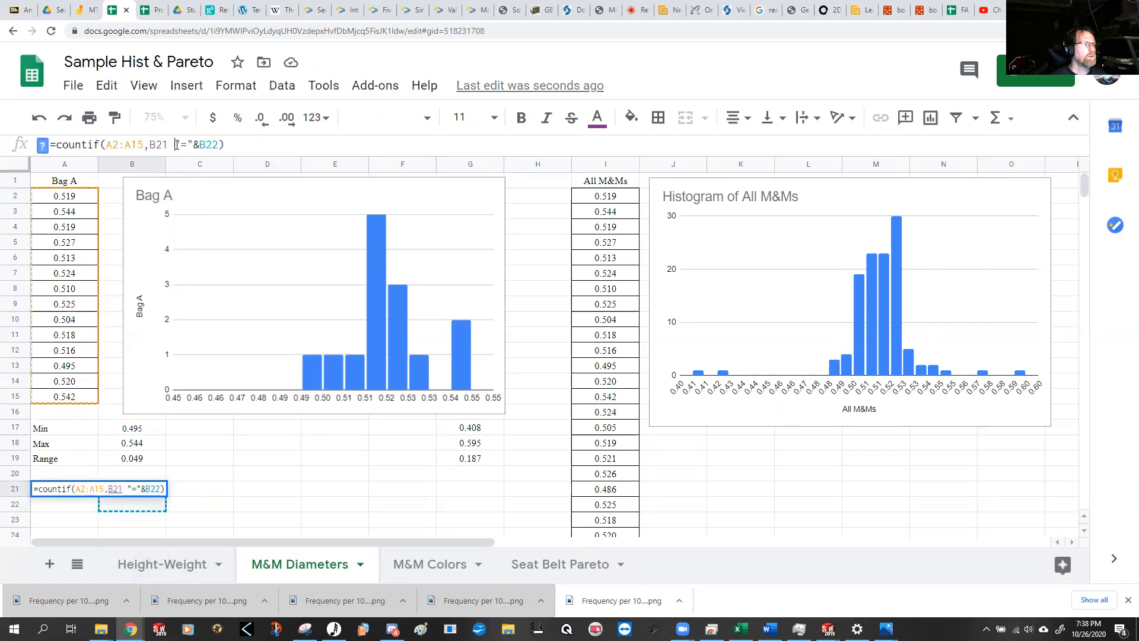
{"action": "key", "text": "BackSpace"}
{"action": "key", "text": "BackSpace"}
{"action": "key", "text": "BackSpace"}
{"action": "key", "text": "BackSpace"}
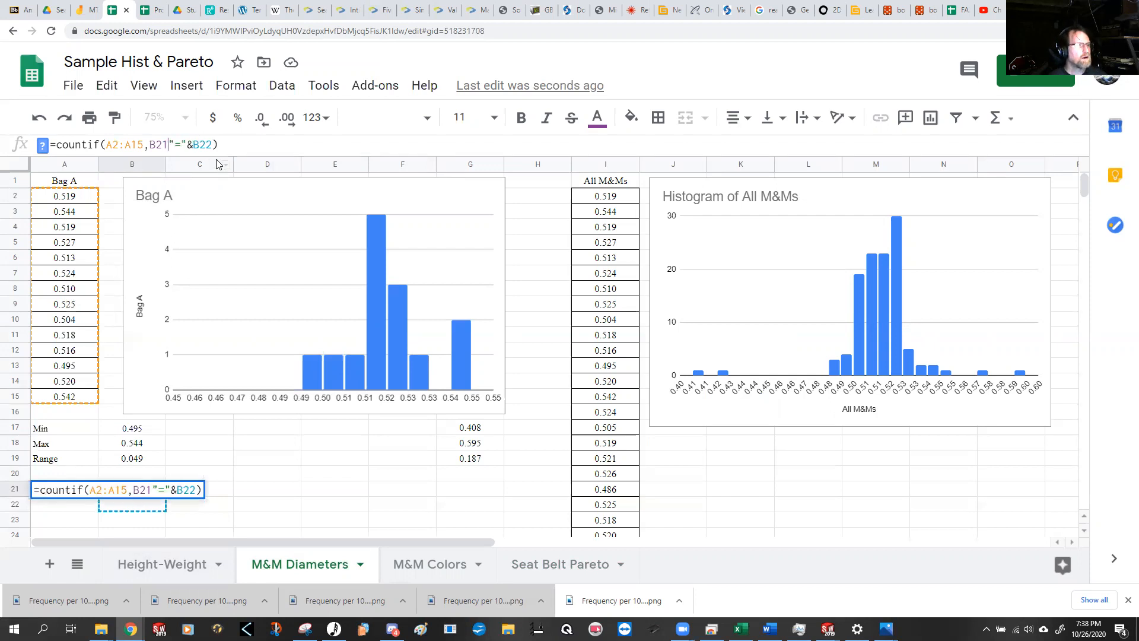
{"action": "left_click_drag", "start_coordinate": [186, 146], "coordinate": [191, 146]}
{"action": "type", "text": "1"}
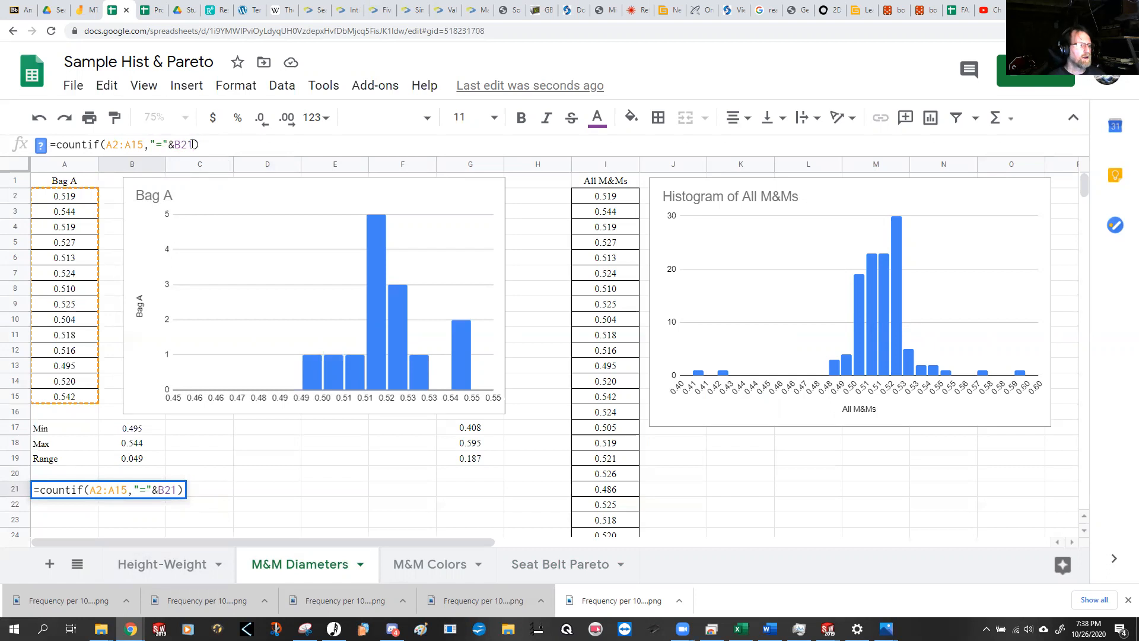
{"action": "key", "text": "Return"}
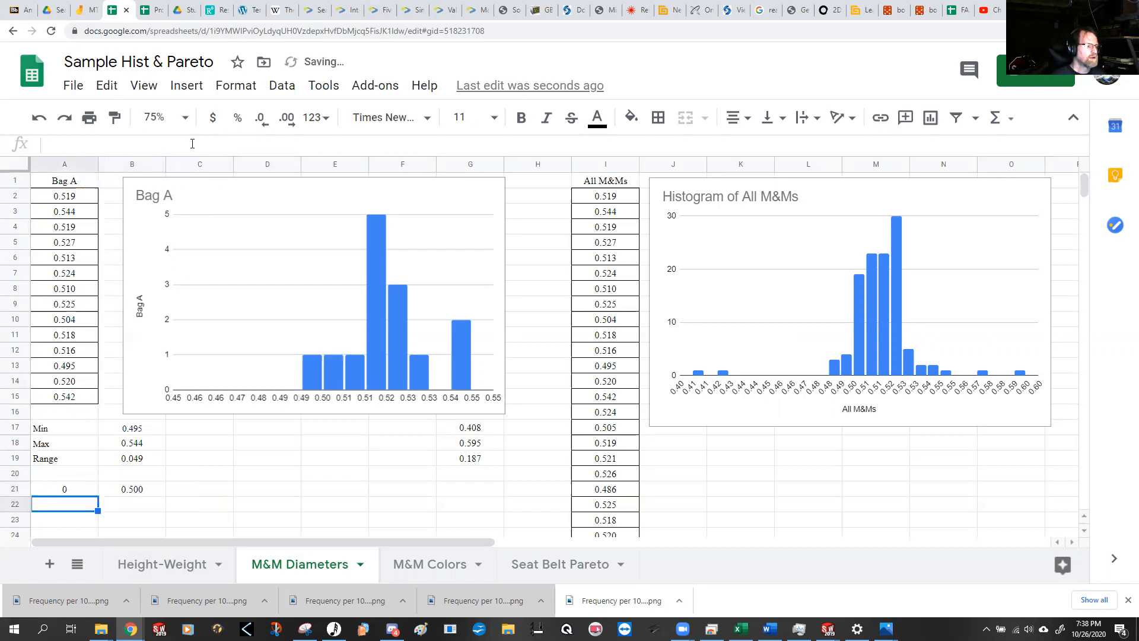
{"action": "key", "text": "Up"}
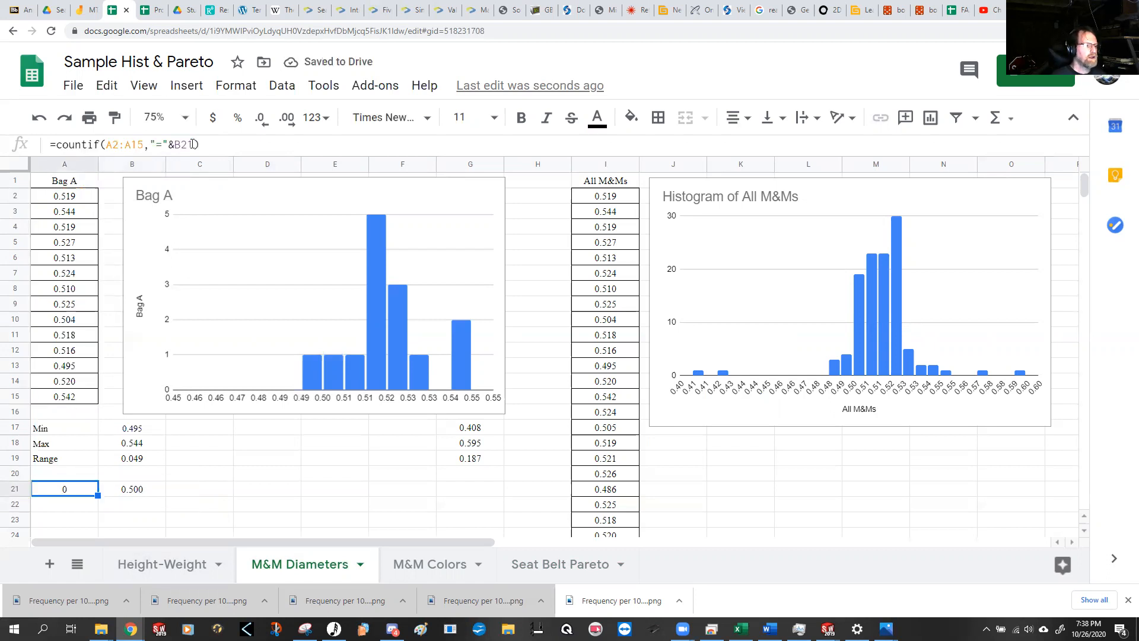
Step: Change the comparison value in cell B21 to 0.519 to test the equality count
{"action": "key", "text": "Right"}
{"action": "type", "text": "0.519"}
{"action": "key", "text": "Return"}
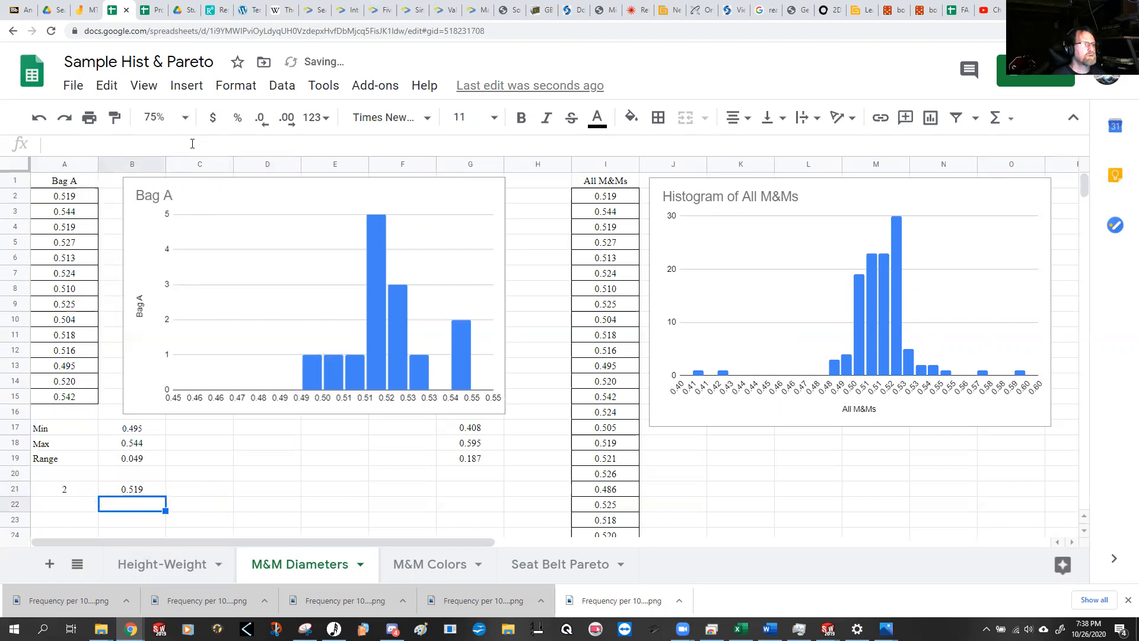
{"action": "key", "text": "Up"}
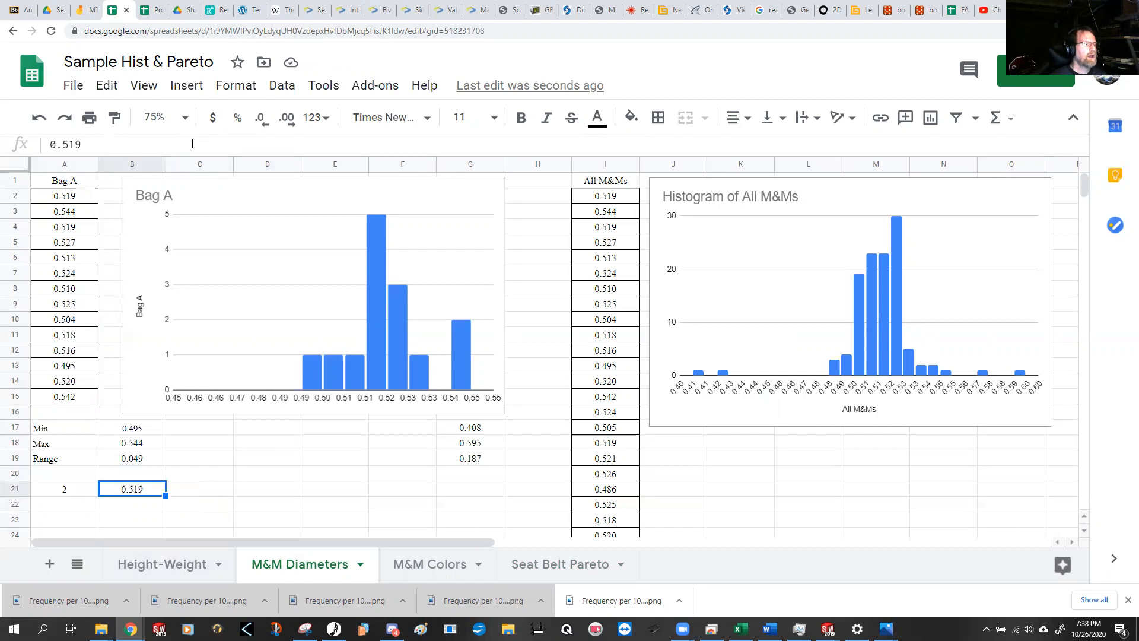
Step: Change the criterion operator in A21 to less than, giving =countif(A2:A15,"<"&B21)
{"action": "left_click", "coordinate": [65, 492]}
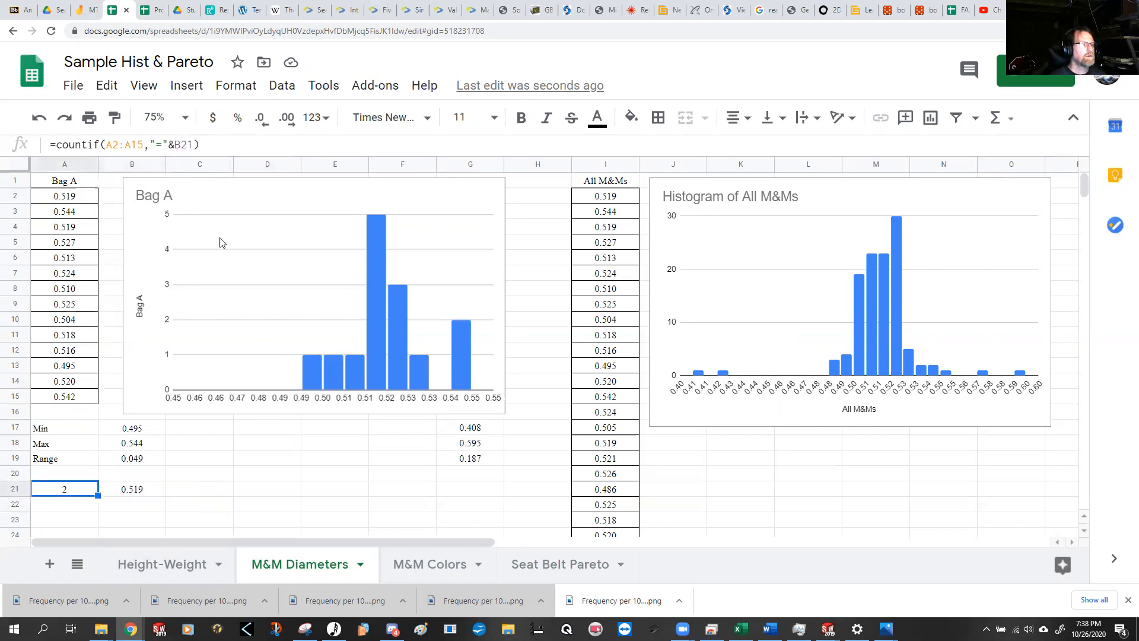
{"action": "left_click", "coordinate": [161, 145]}
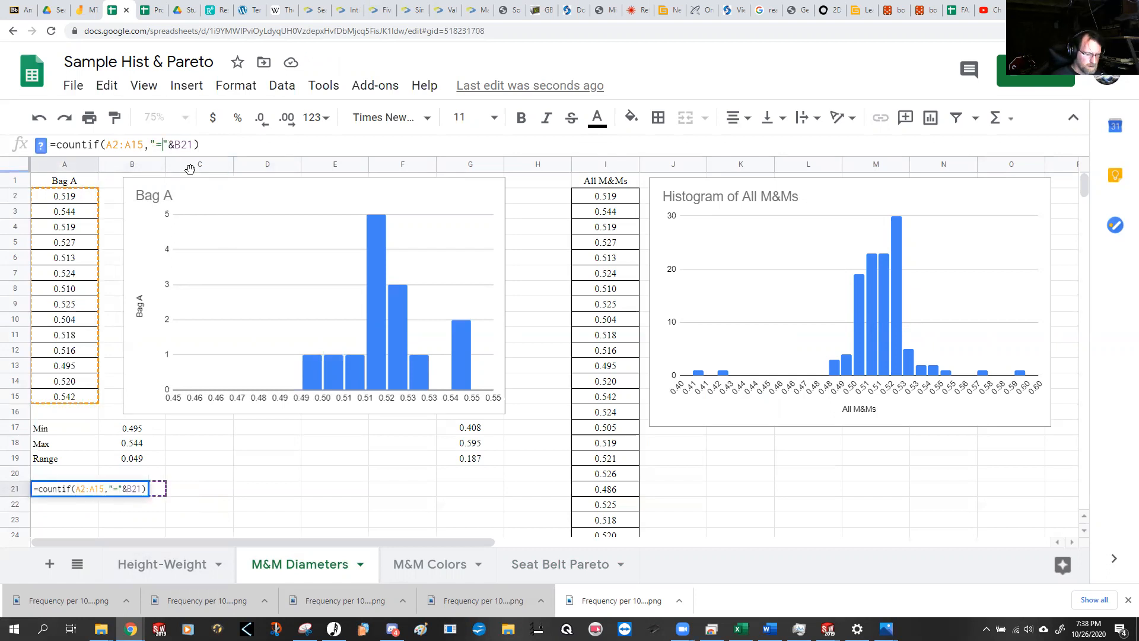
{"action": "key", "text": "BackSpace"}
{"action": "type", "text": "<"}
{"action": "key", "text": "Return"}
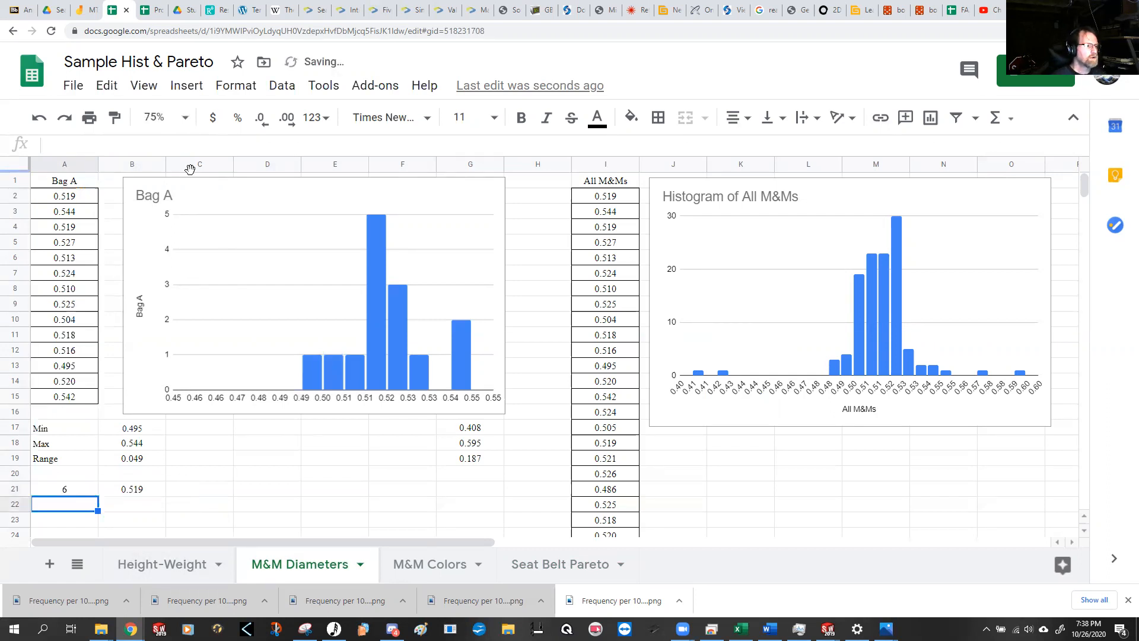
Step: Test the less-than count by setting the threshold in cell B21 to 0.5 and to 0.52
{"action": "key", "text": "Up"}
{"action": "key", "text": "Right"}
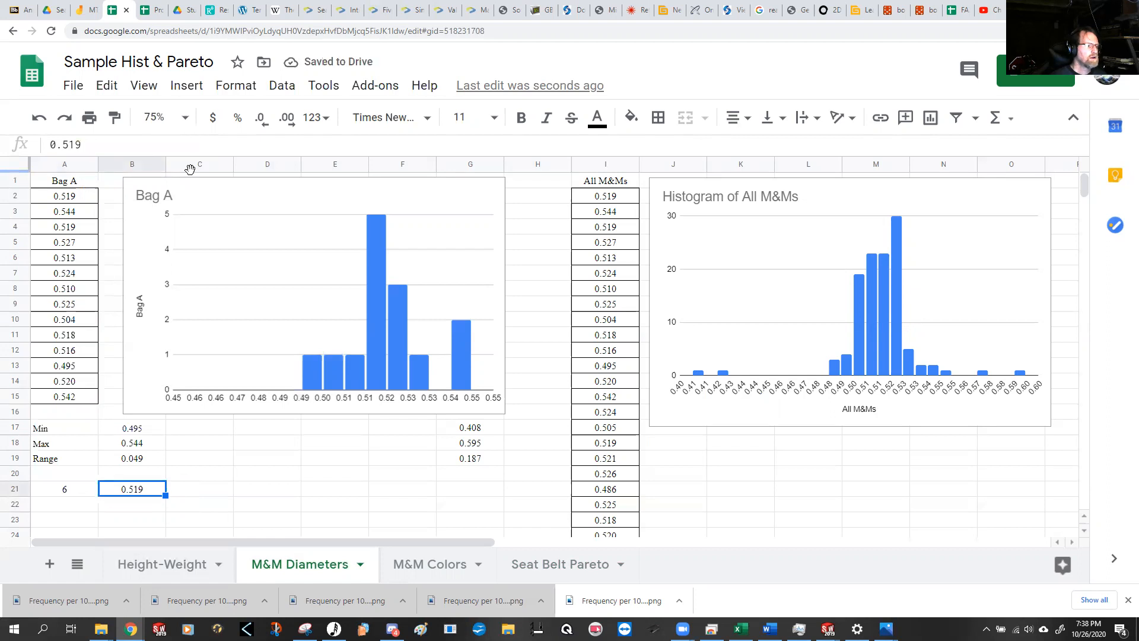
{"action": "type", "text": ".5"}
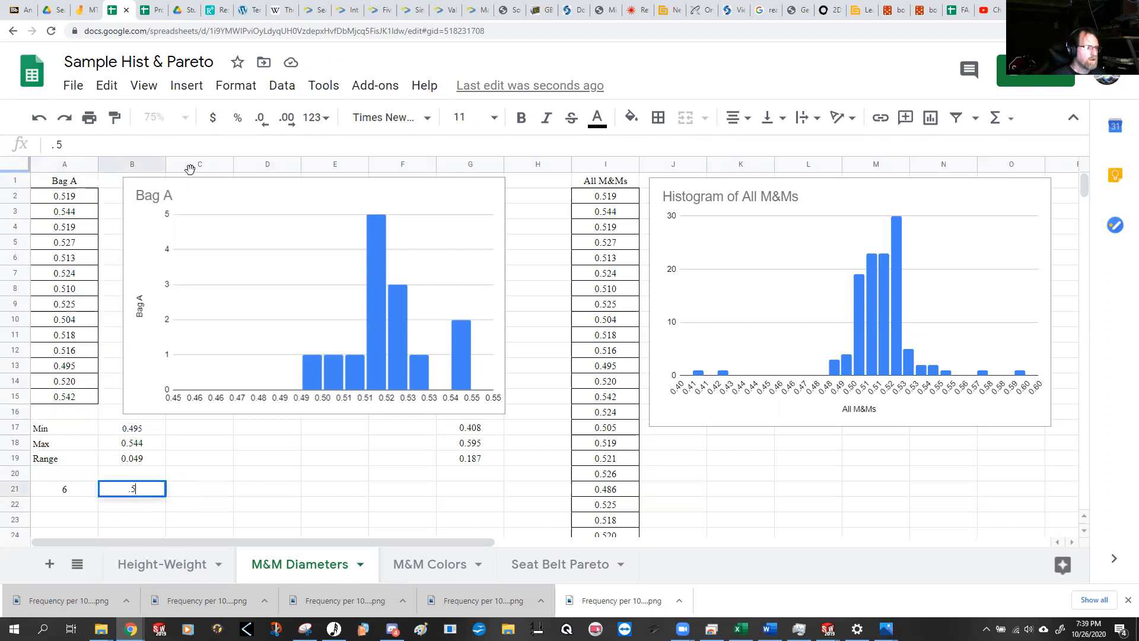
{"action": "key", "text": "Return"}
{"action": "key", "text": "Up"}
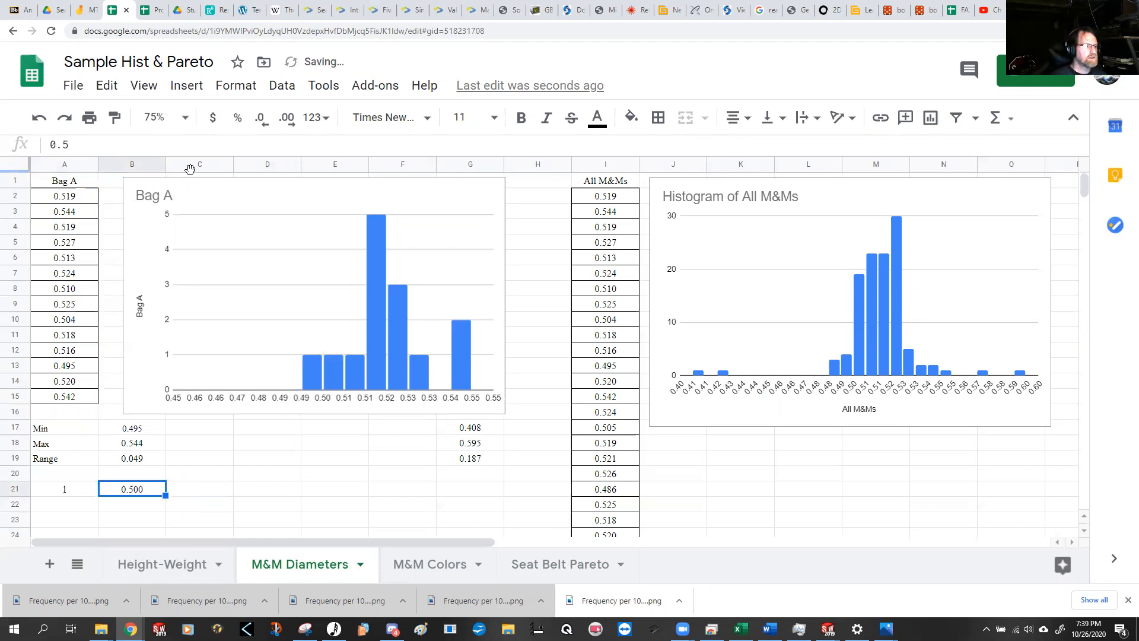
{"action": "type", "text": ".52"}
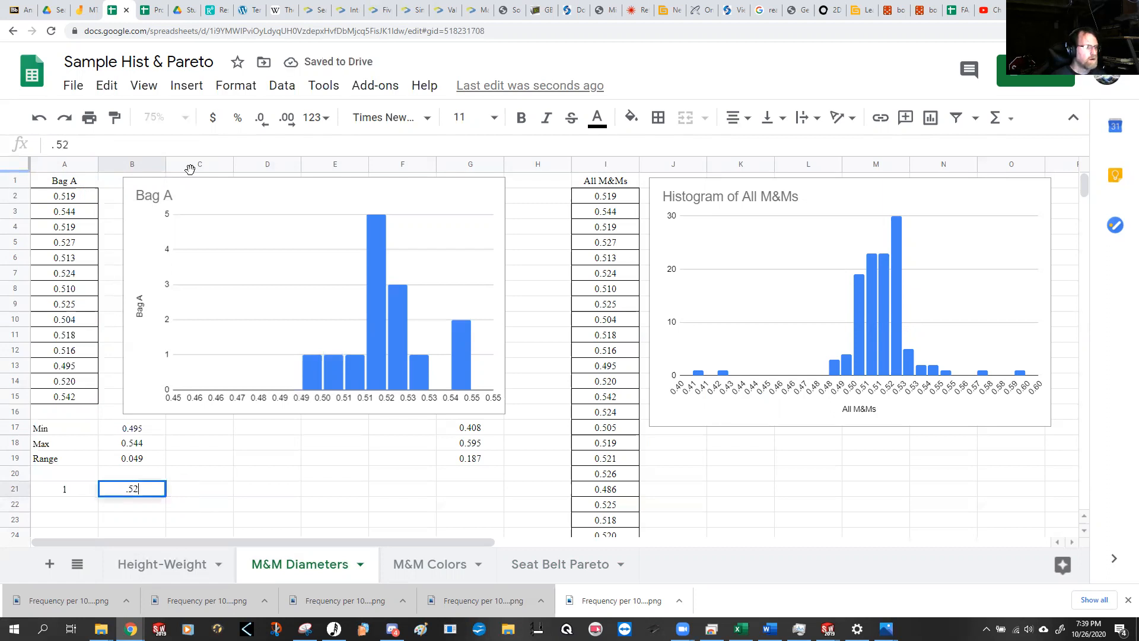
{"action": "key", "text": "Return"}
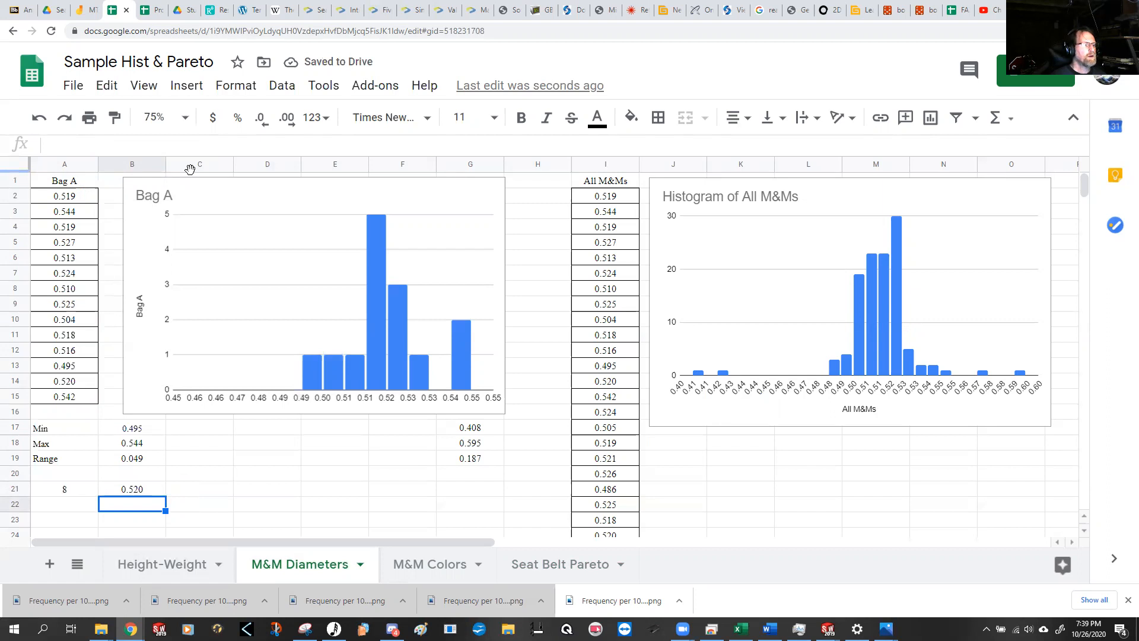
Step: Change the comparison threshold in cell B21 to 0.519
{"action": "key", "text": "Up"}
{"action": "key", "text": "Left"}
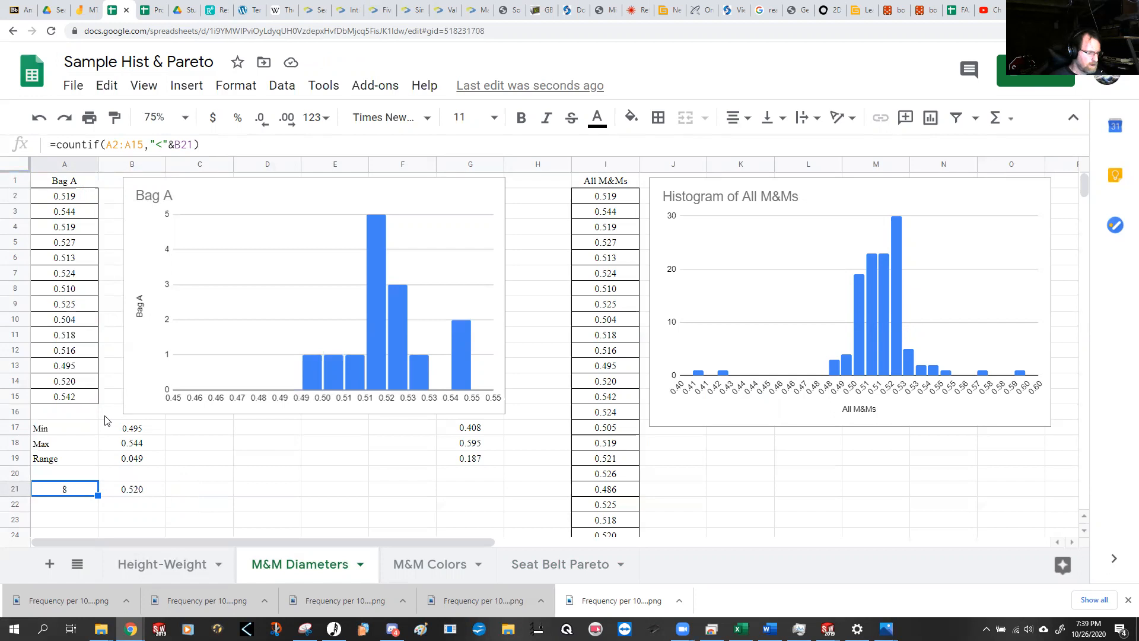
{"action": "key", "text": "Right"}
{"action": "type", "text": "0.519"}
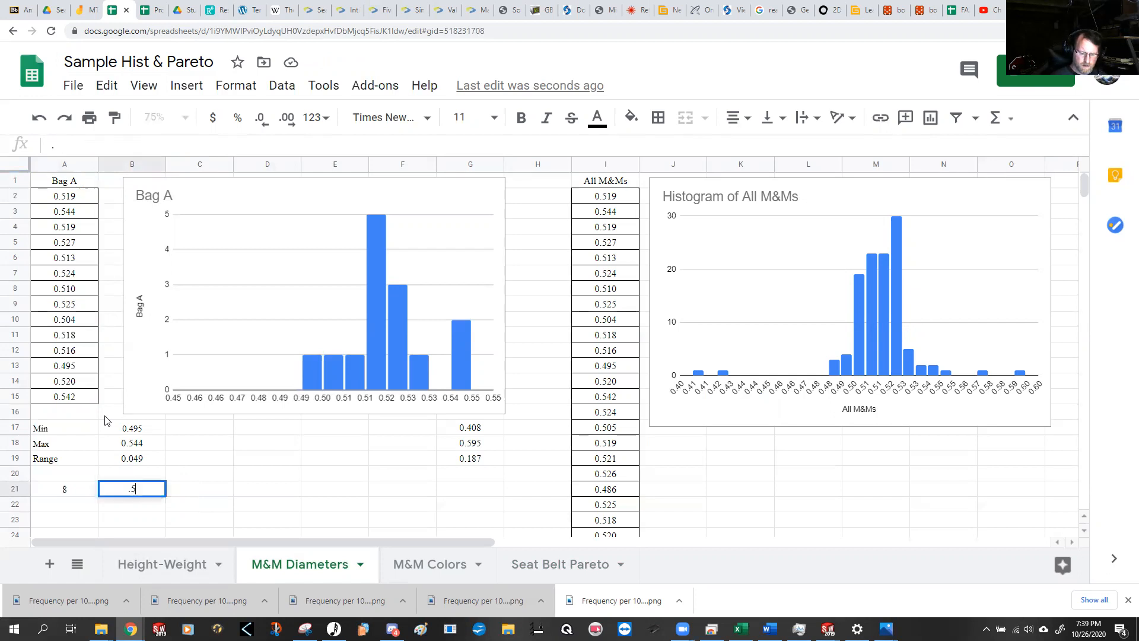
{"action": "key", "text": "Return"}
Step: Change the criterion in A21 to less than or equal, giving =countif(A2:A15,"<="&B21)
{"action": "key", "text": "Up"}
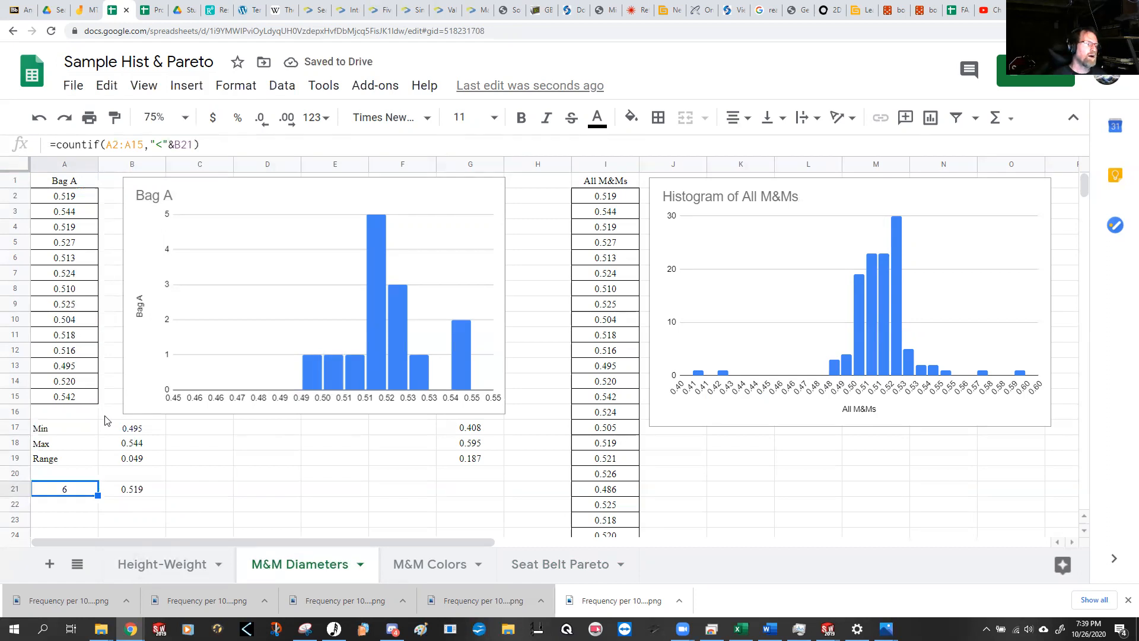
{"action": "left_click", "coordinate": [161, 144]}
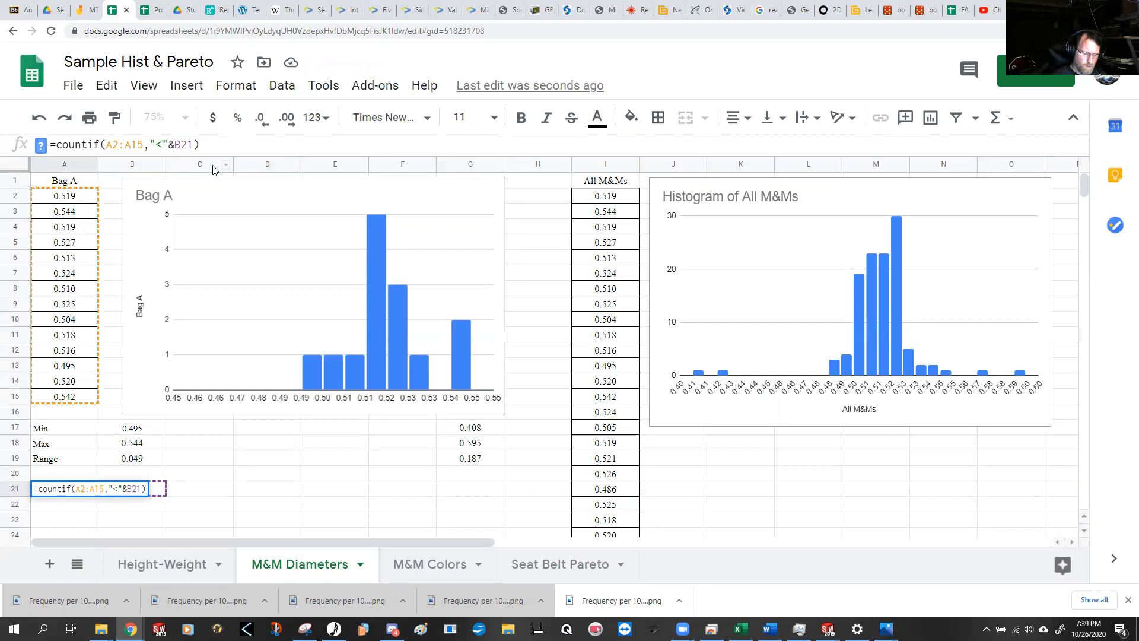
{"action": "type", "text": "="}
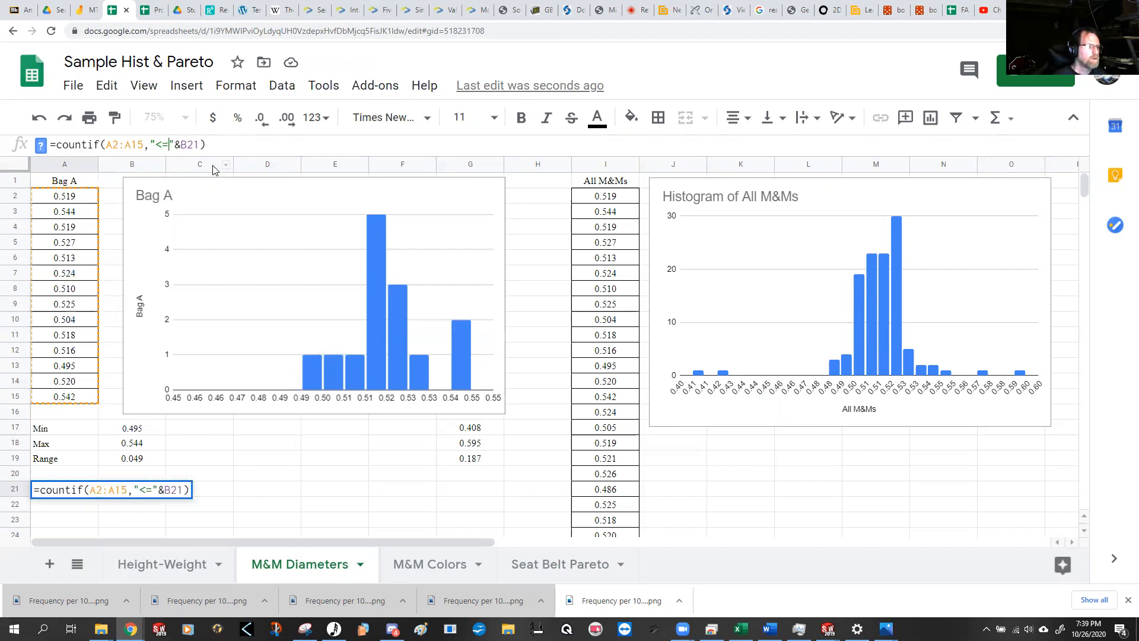
{"action": "key", "text": "Return"}
{"action": "key", "text": "Up"}
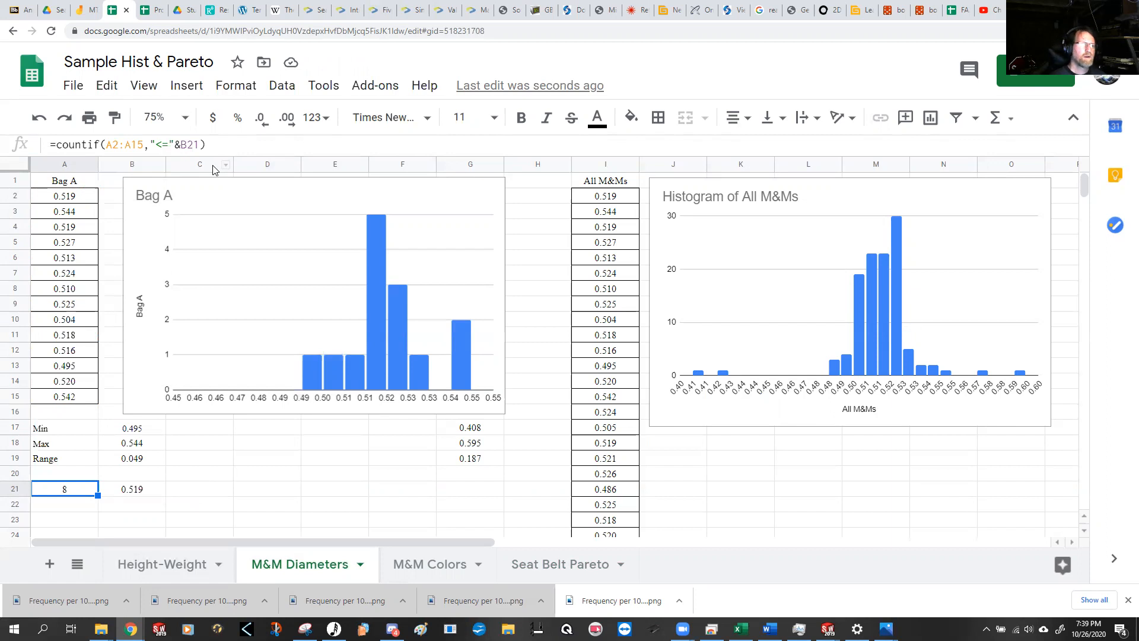
Step: Enter =G17 in cell L18 so the first bin starts at the minimum of all M&Ms
{"action": "left_click", "coordinate": [475, 431]}
{"action": "left_click", "coordinate": [742, 450]}
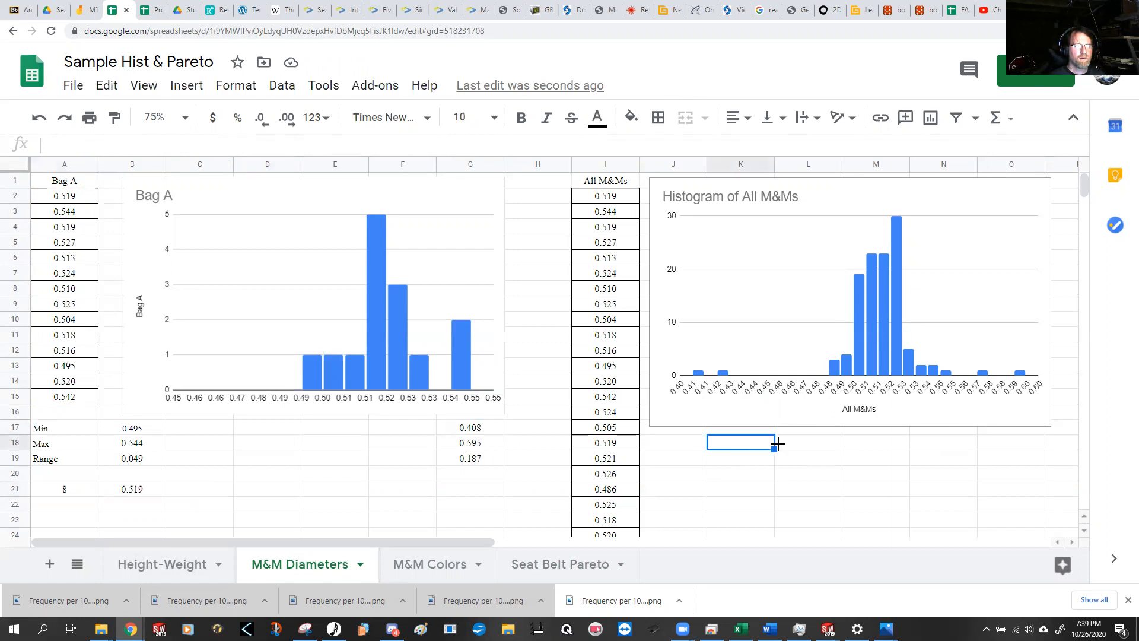
{"action": "left_click", "coordinate": [791, 447]}
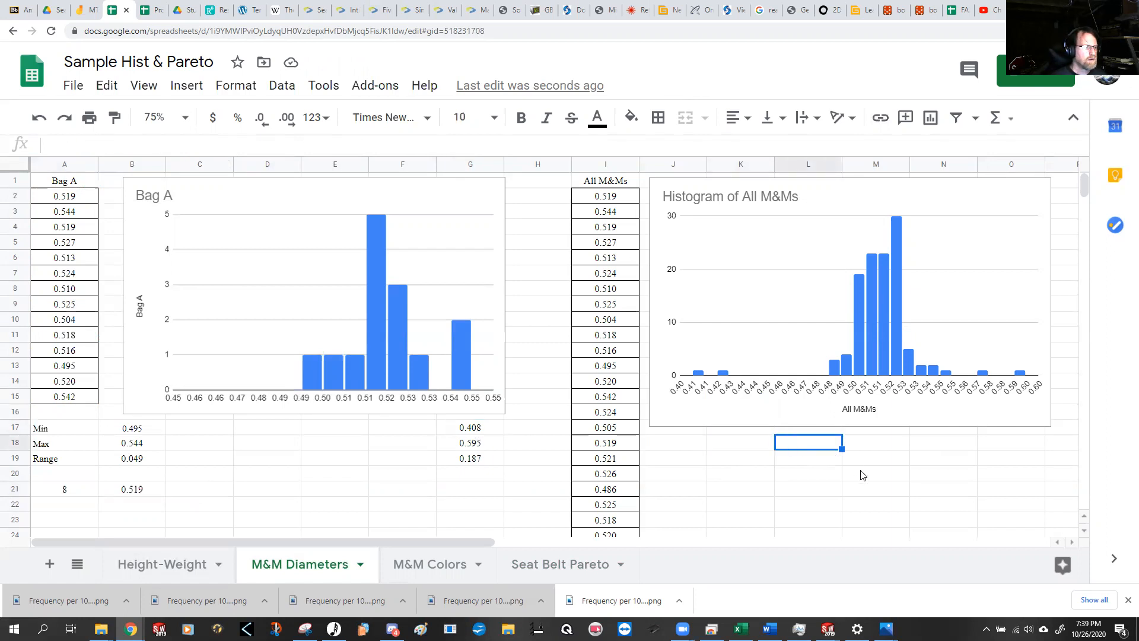
{"action": "type", "text": ".408"}
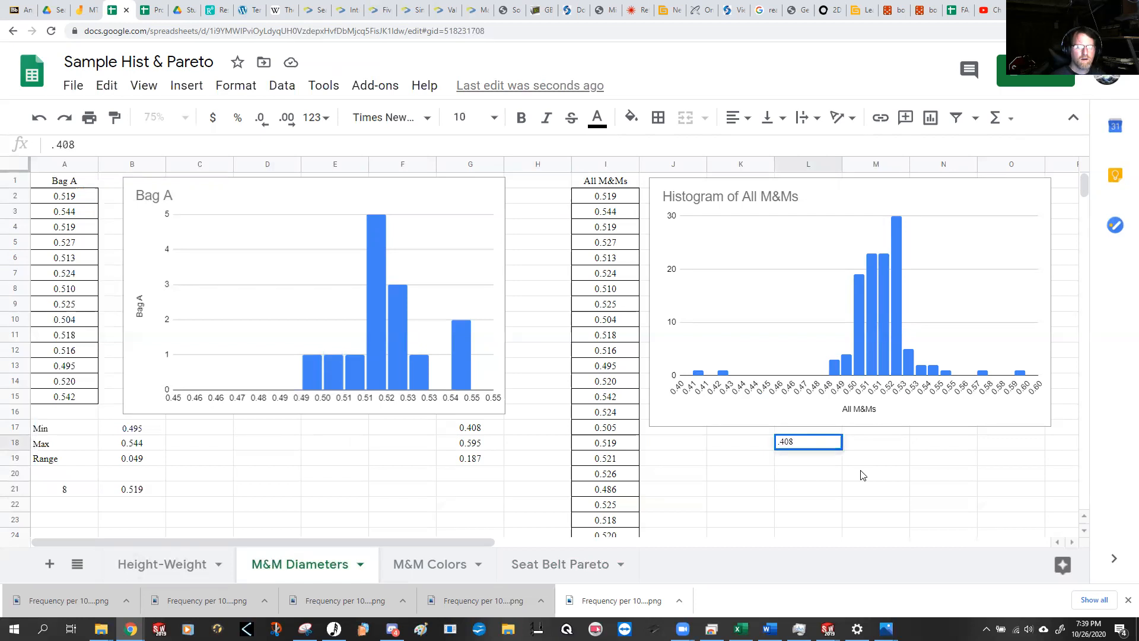
{"action": "key", "text": "BackSpace"}
{"action": "key", "text": "BackSpace"}
{"action": "key", "text": "BackSpace"}
{"action": "key", "text": "BackSpace"}
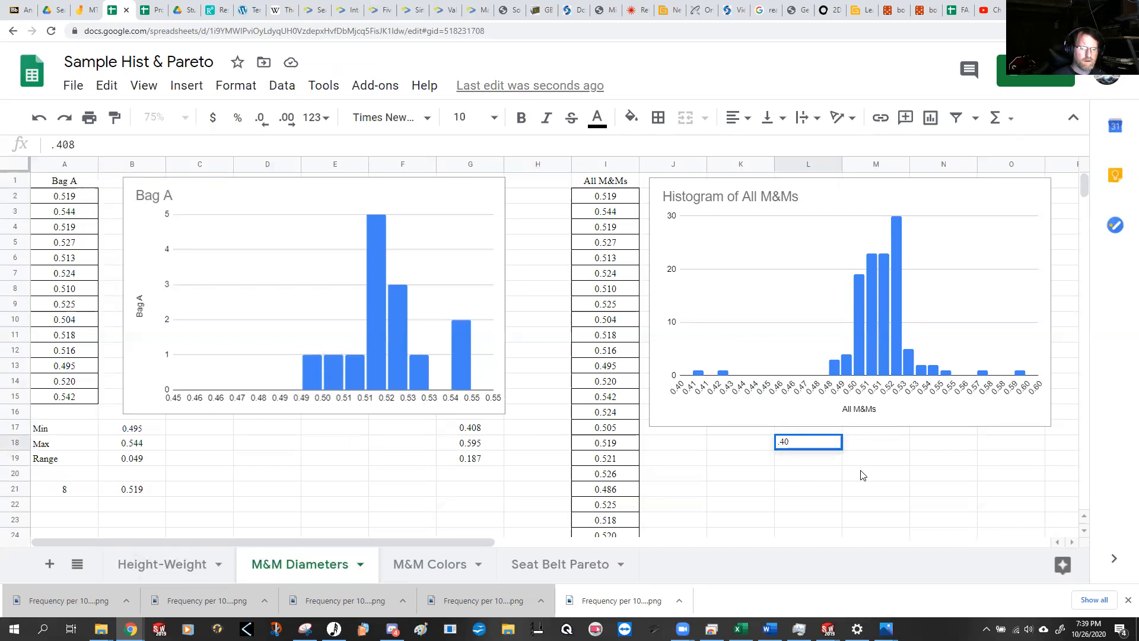
{"action": "type", "text": "="}
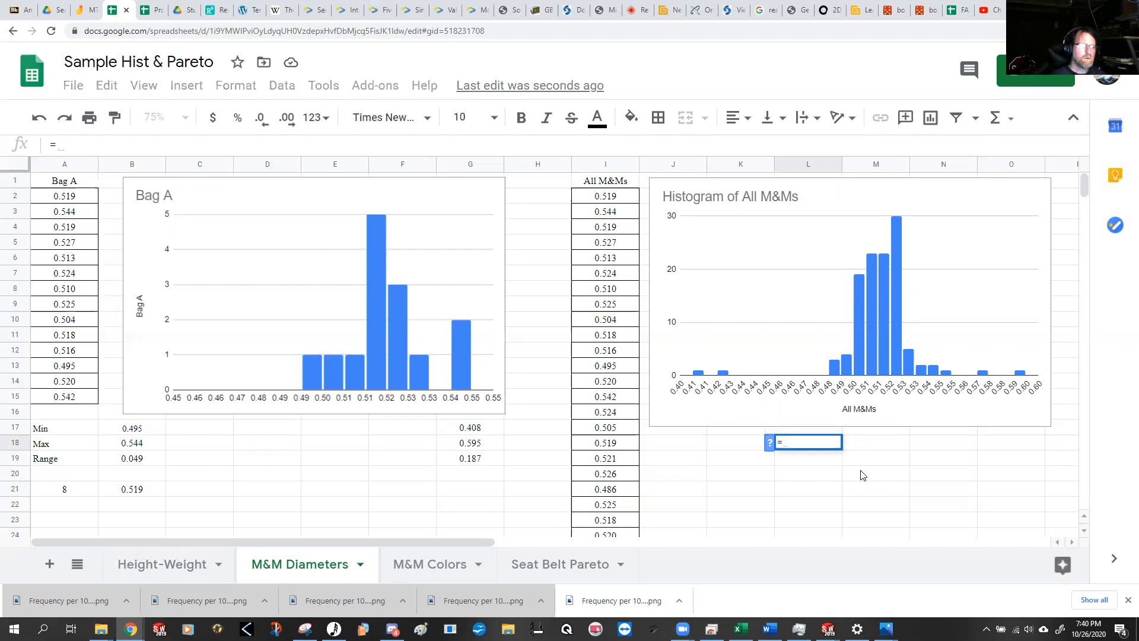
{"action": "left_click", "coordinate": [476, 426]}
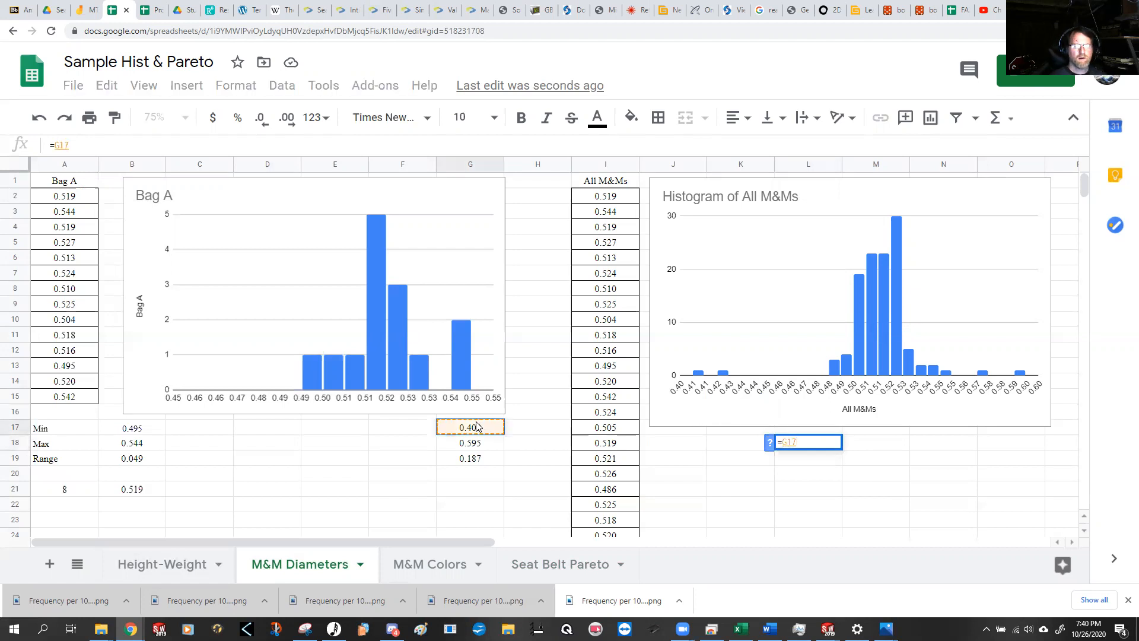
{"action": "key", "text": "Return"}
{"action": "key", "text": "Up"}
Step: Enter the formula =L18+.1 in cell M18, adding an increment to the first bin's lower limit
{"action": "key", "text": "Right"}
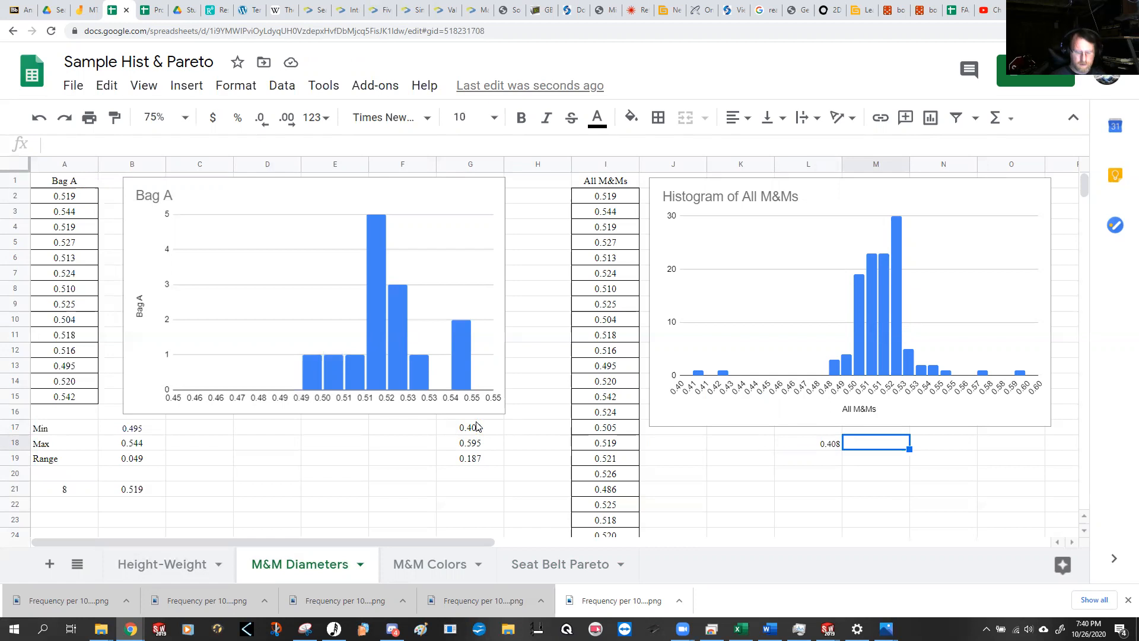
{"action": "type", "text": ".01"}
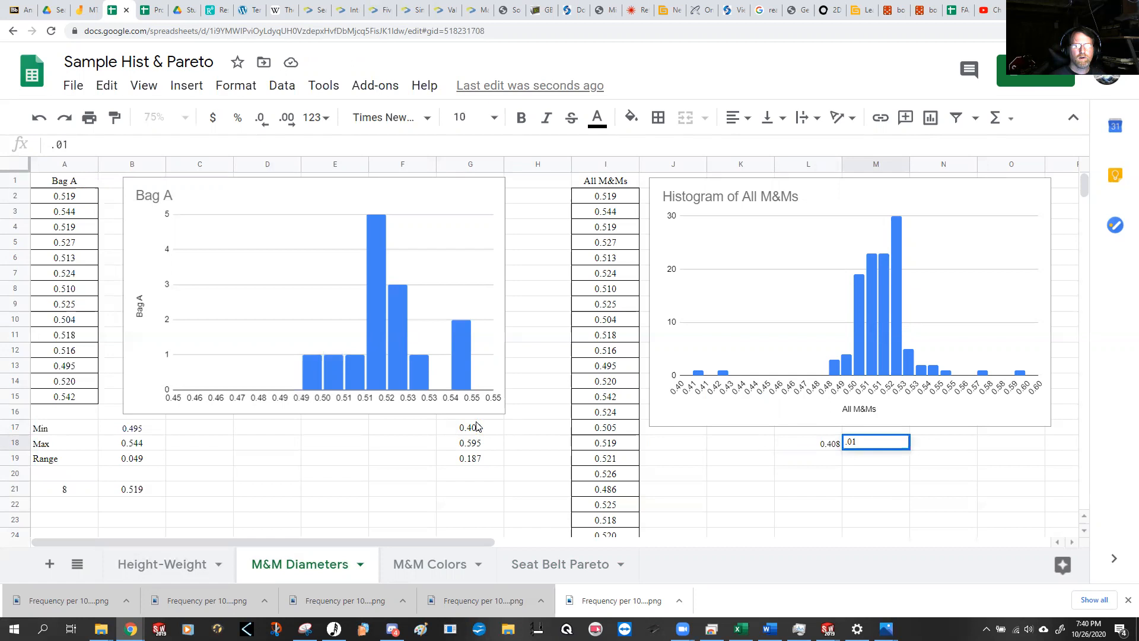
{"action": "key", "text": "BackSpace"}
{"action": "key", "text": "BackSpace"}
{"action": "key", "text": "BackSpace"}
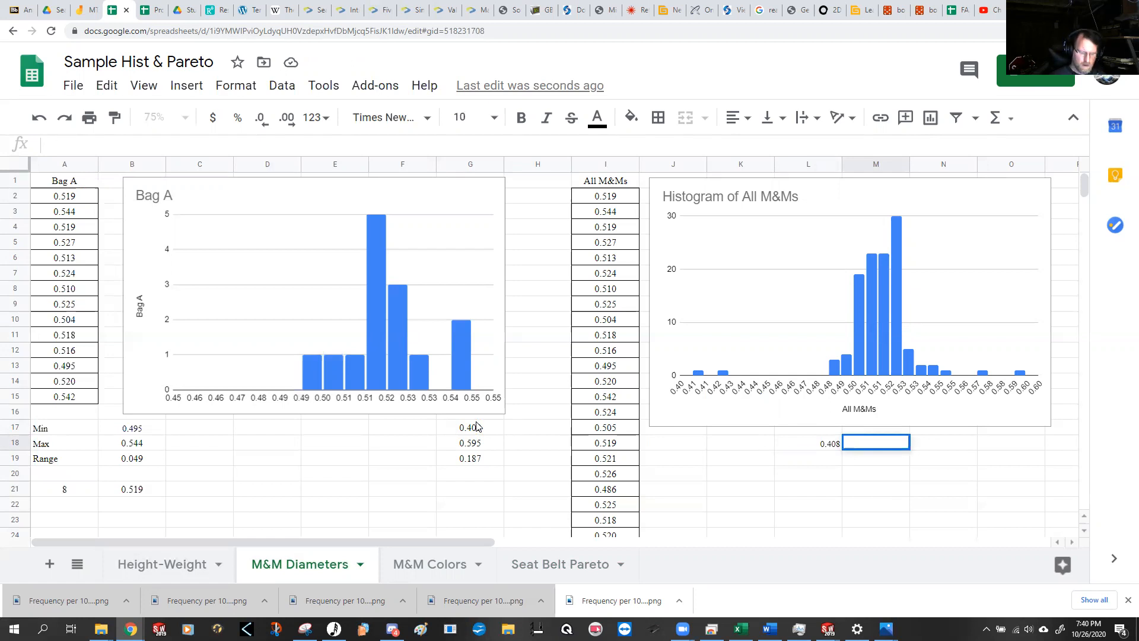
{"action": "type", "text": "="}
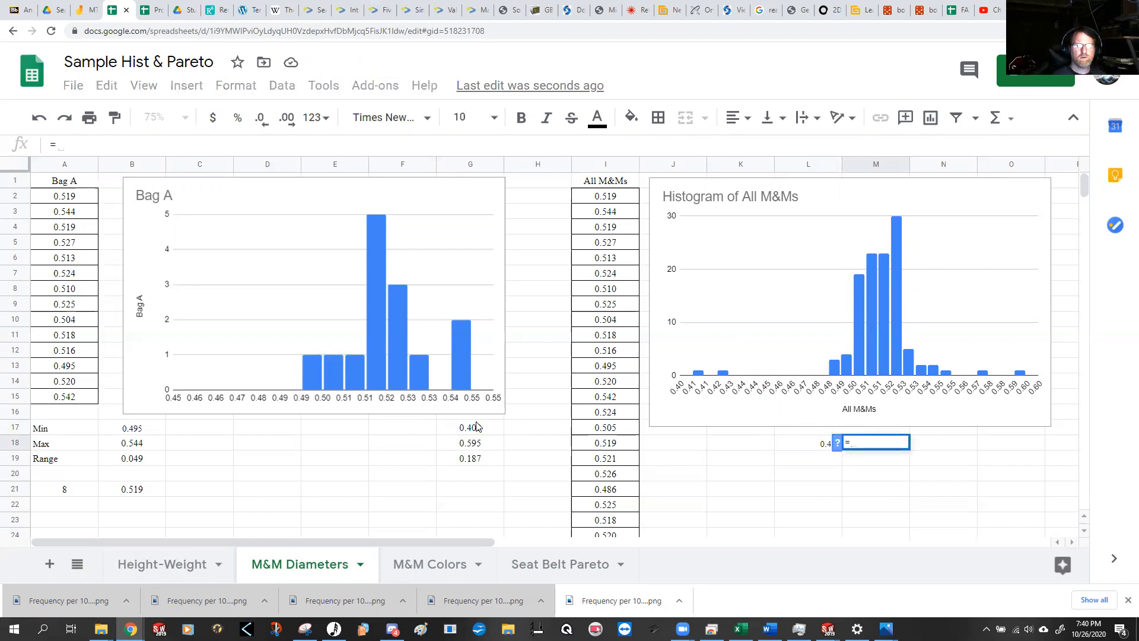
{"action": "key", "text": "Left"}
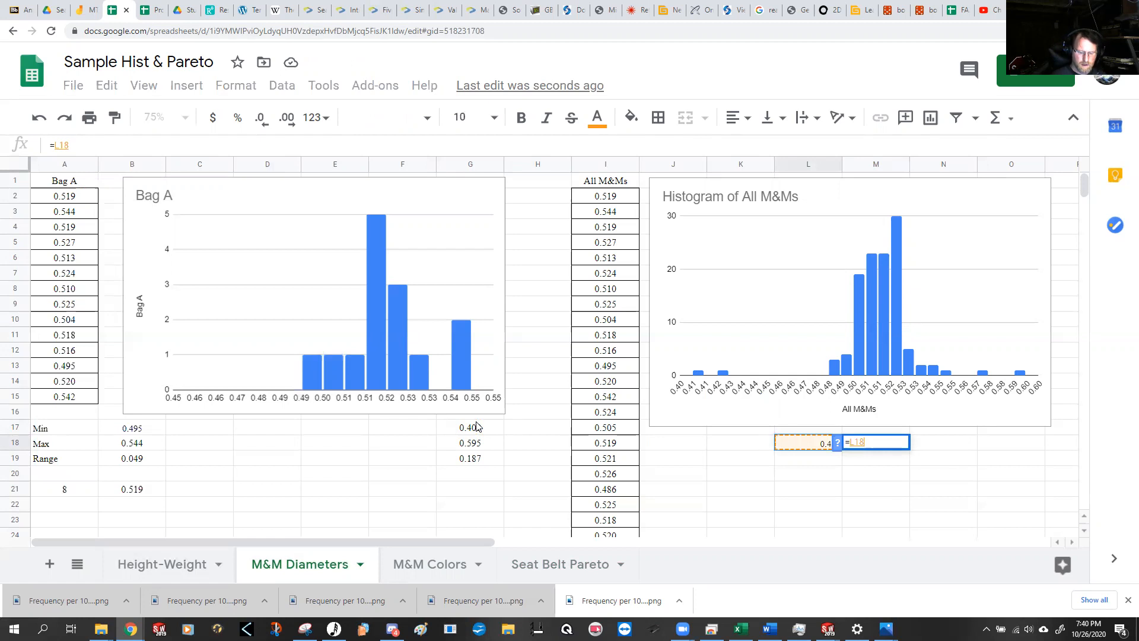
{"action": "type", "text": "+.1"}
{"action": "key", "text": "Return"}
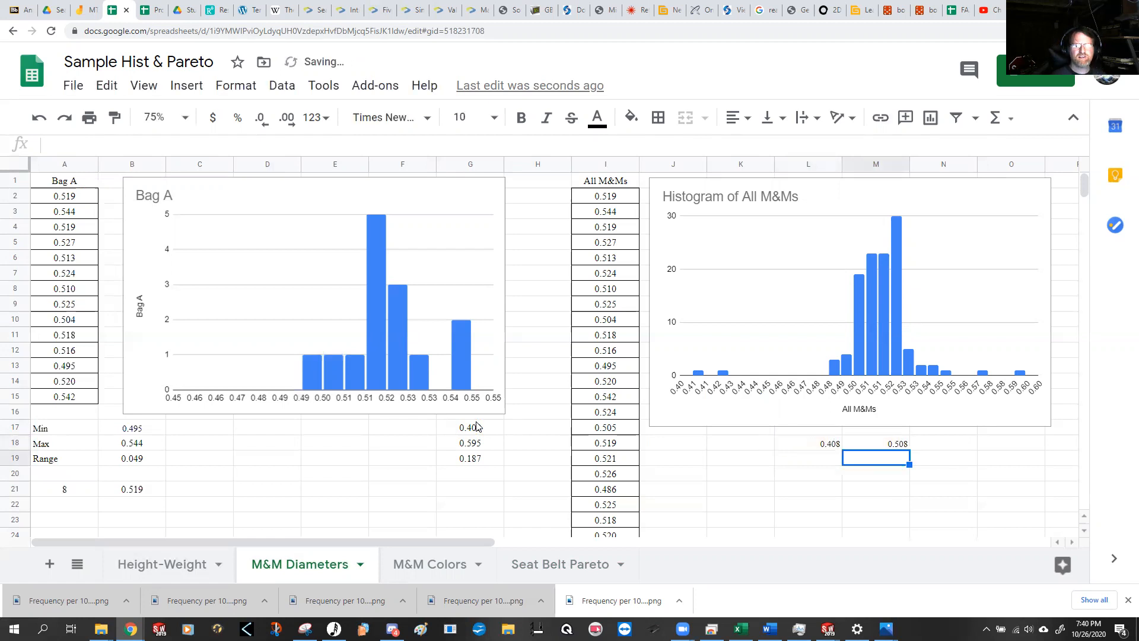
Step: Move the increment formula from M18 to L19 so it gives the second bin's lower limit
{"action": "key", "text": "Up"}
{"action": "key", "text": "ctrl+c"}
{"action": "key", "text": "Down"}
{"action": "key", "text": "Left"}
{"action": "key", "text": "ctrl+v"}
{"action": "key", "text": "Up"}
Step: Enter =L19-.001 in M18 as the upper limit of the first bin
{"action": "key", "text": "Right"}
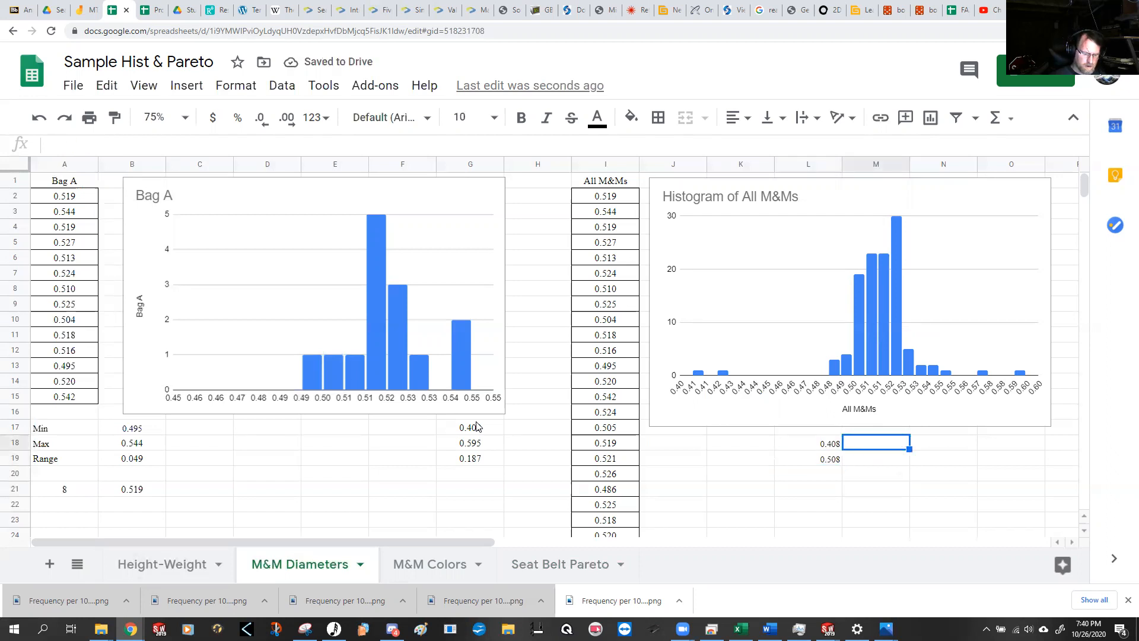
{"action": "type", "text": "="}
{"action": "key", "text": "Down"}
{"action": "key", "text": "Left"}
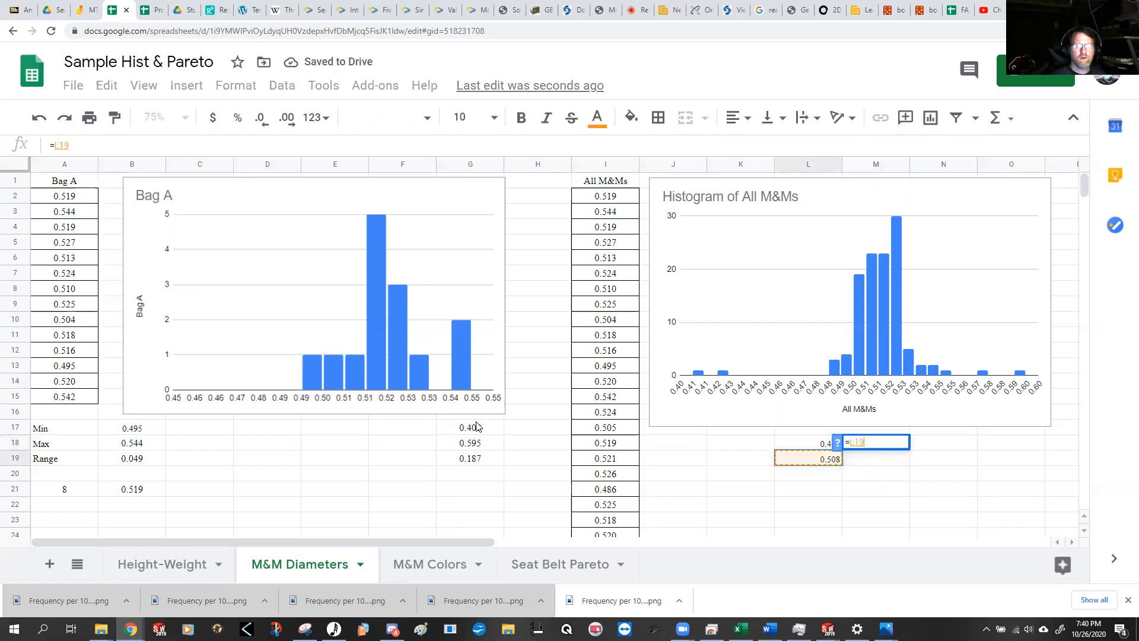
{"action": "type", "text": "-.001"}
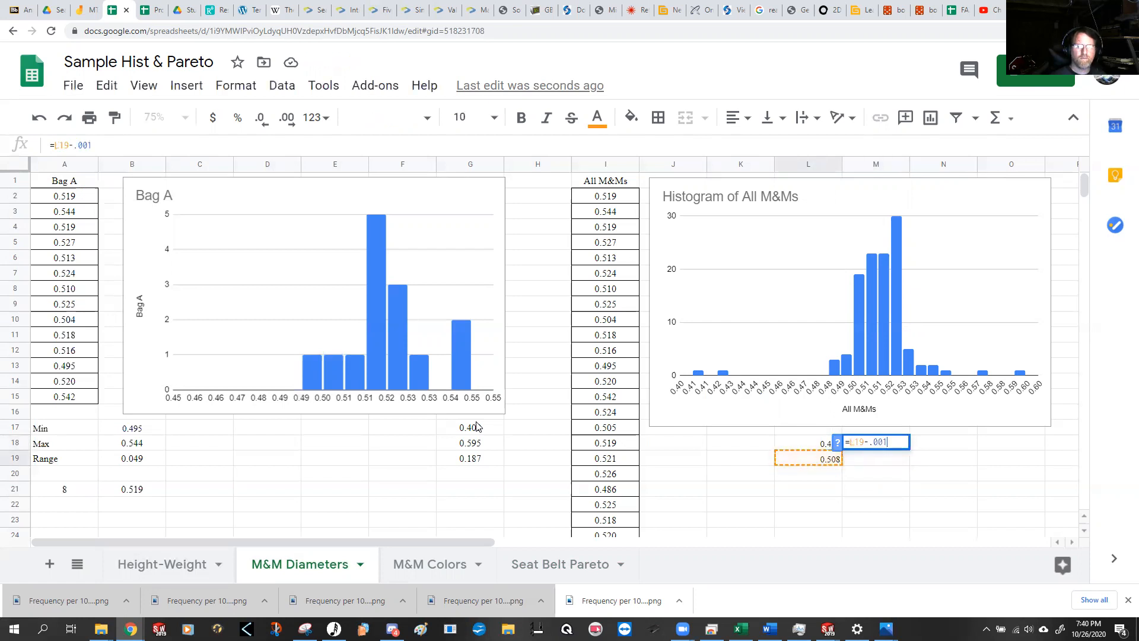
{"action": "key", "text": "Return"}
{"action": "key", "text": "Up"}
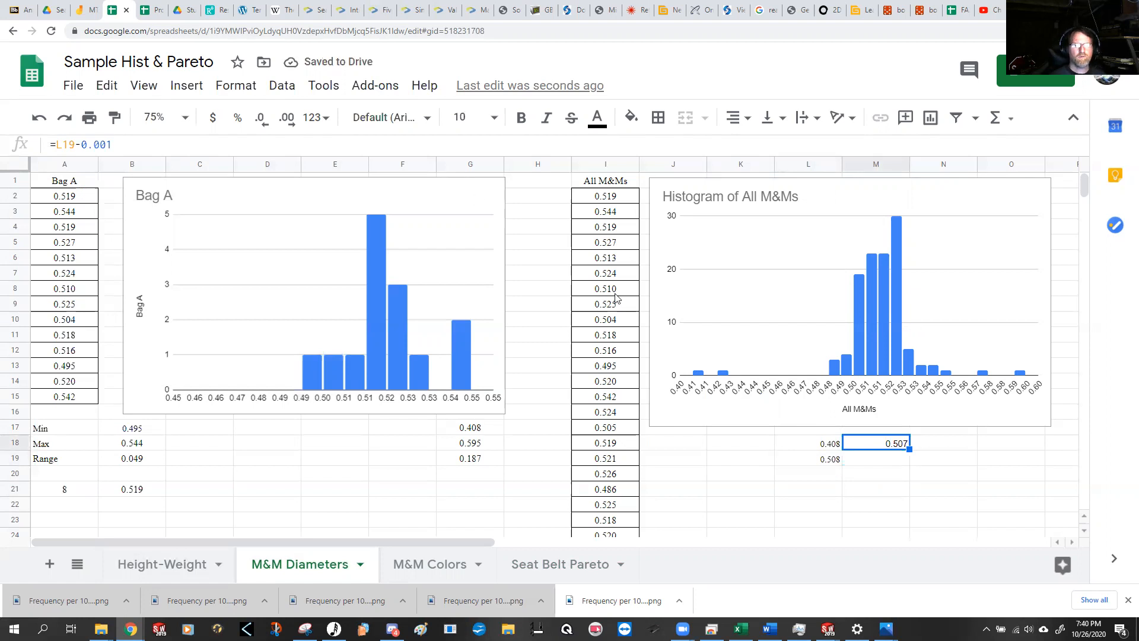
Step: Set the font of the entire sheet to Times New Roman
{"action": "left_click", "coordinate": [22, 167]}
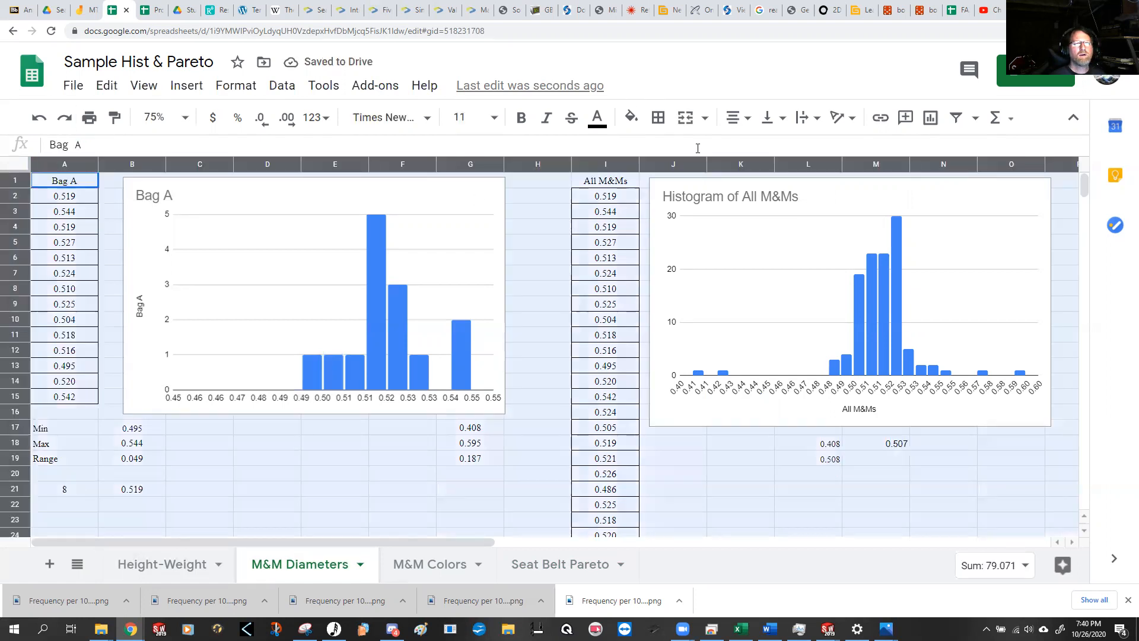
{"action": "left_click", "coordinate": [432, 119]}
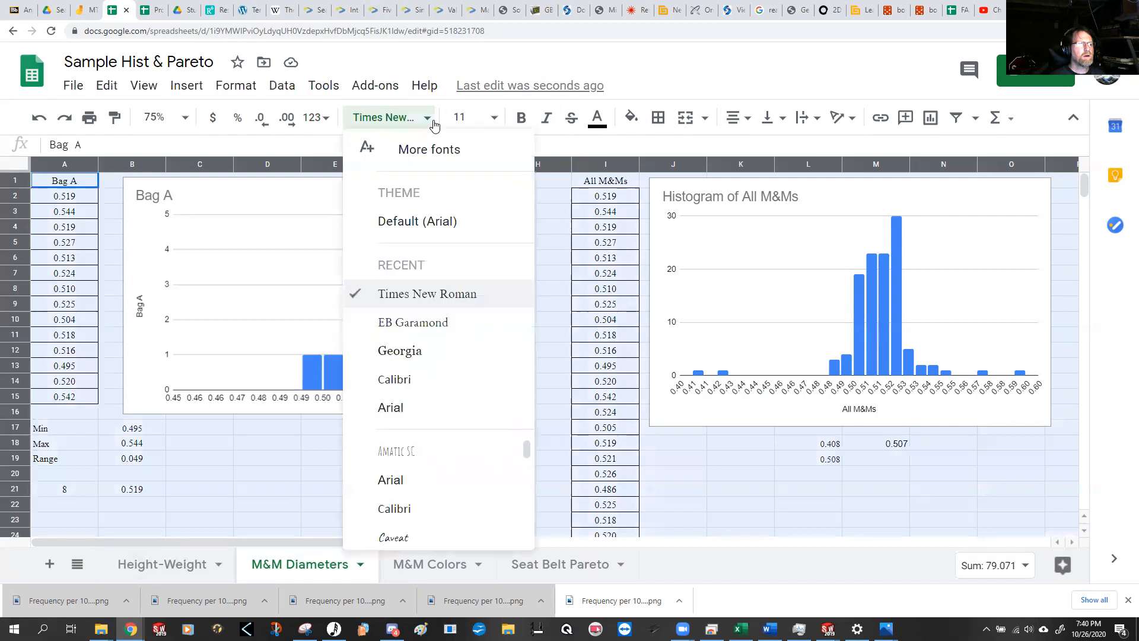
{"action": "left_click", "coordinate": [459, 300]}
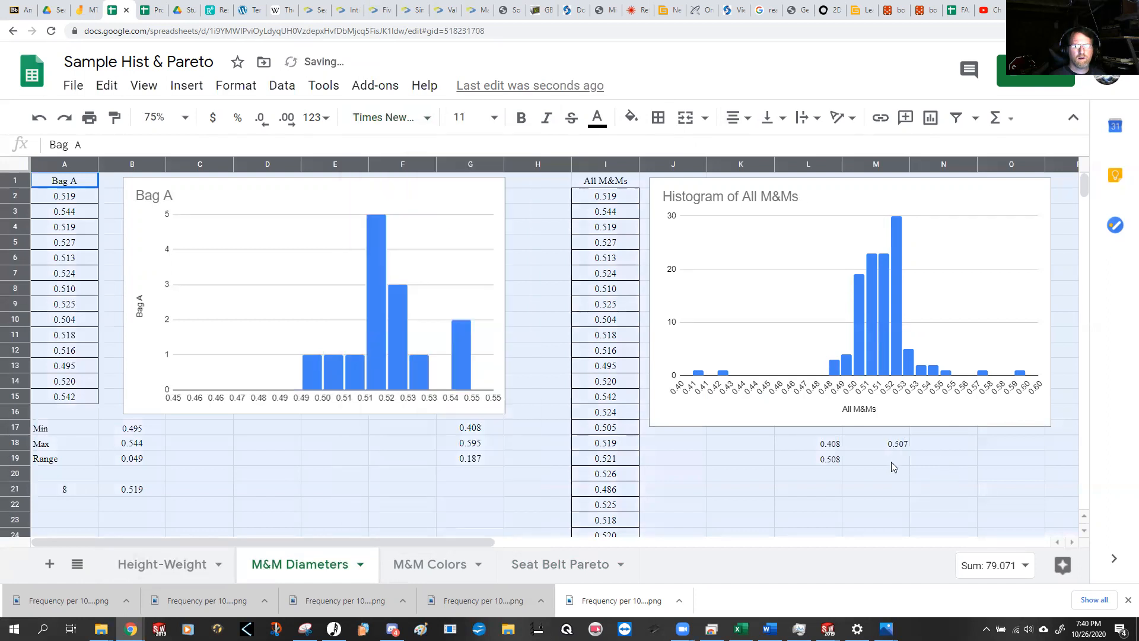
Step: Fill the bin limit formula from L19 down column L to row 39
{"action": "left_click", "coordinate": [891, 462]}
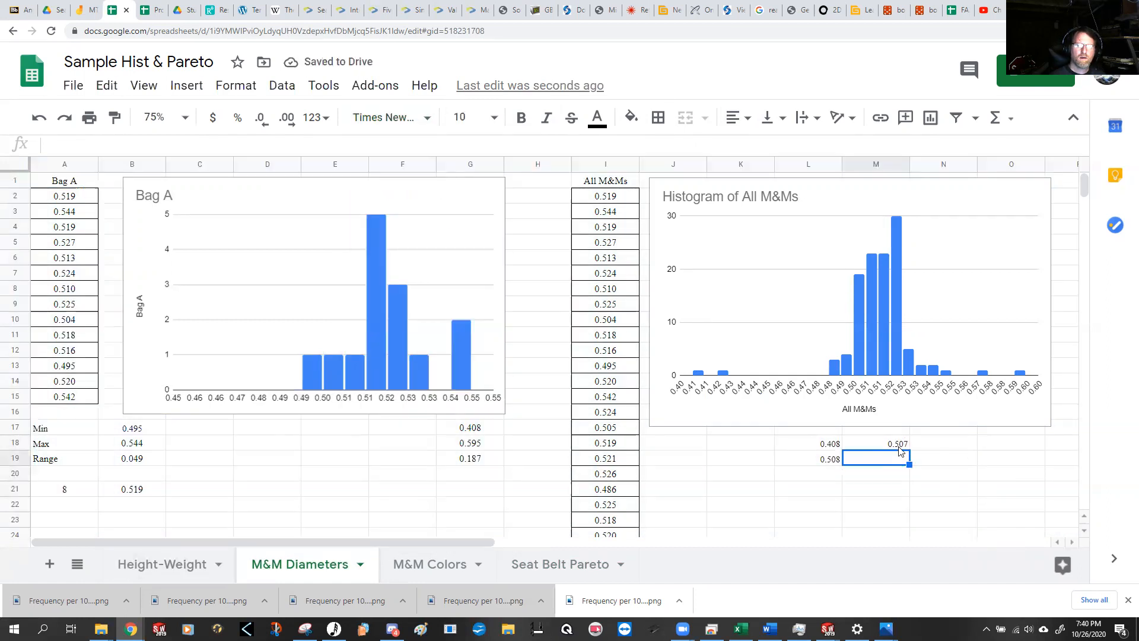
{"action": "left_click", "coordinate": [899, 446]}
{"action": "left_click", "coordinate": [833, 462]}
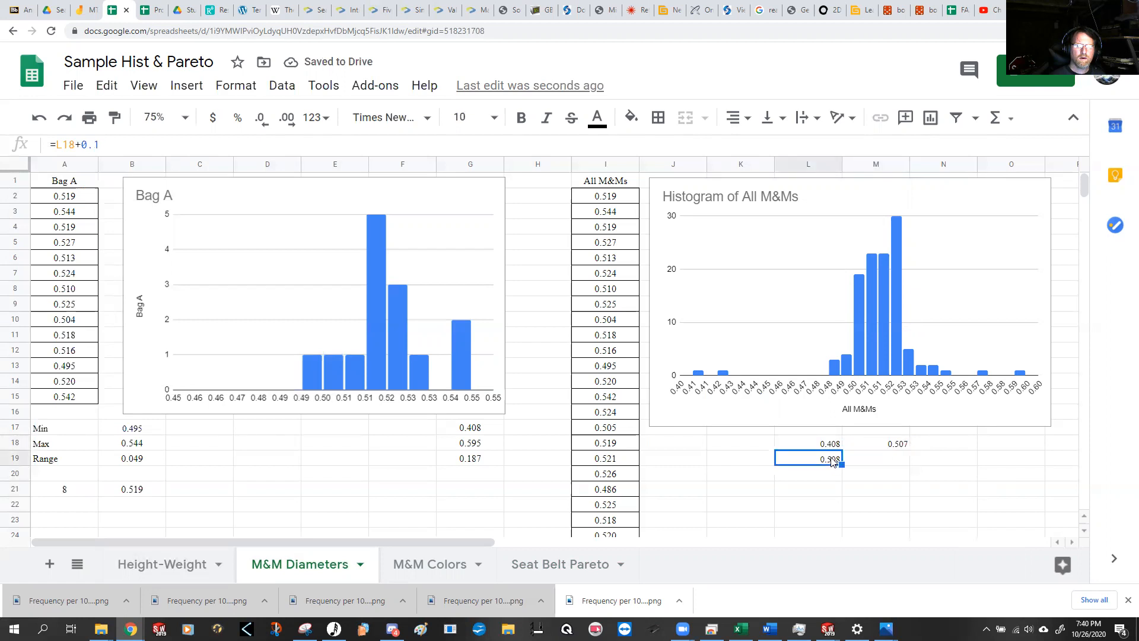
{"action": "scroll", "coordinate": [901, 478], "scroll_direction": "down", "scroll_amount": 5}
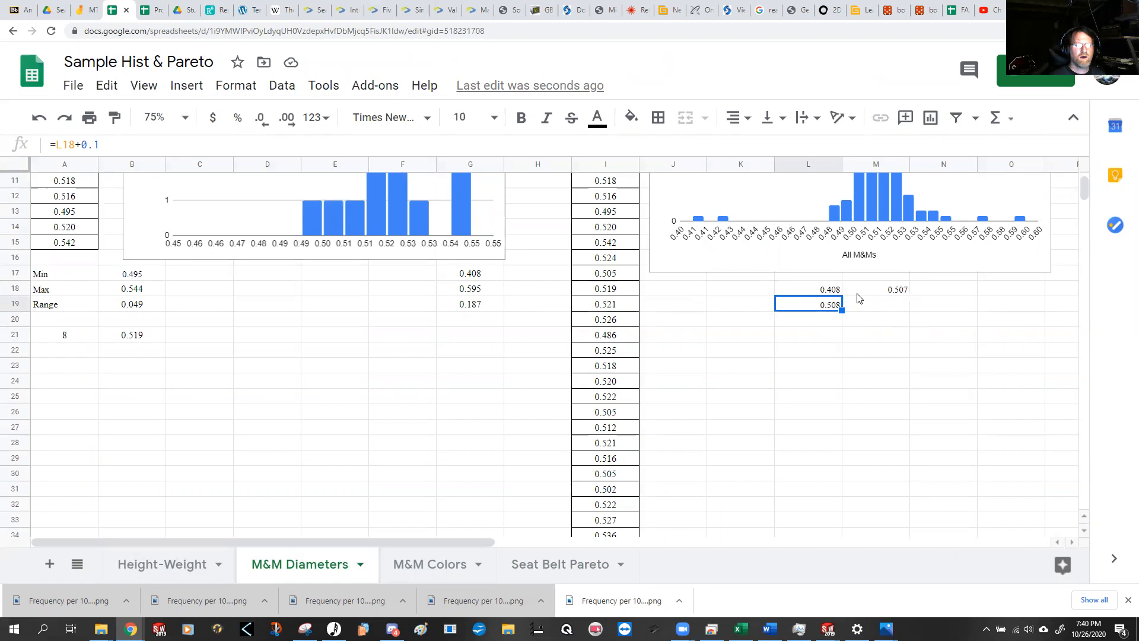
{"action": "left_click_drag", "start_coordinate": [842, 310], "coordinate": [849, 505]}
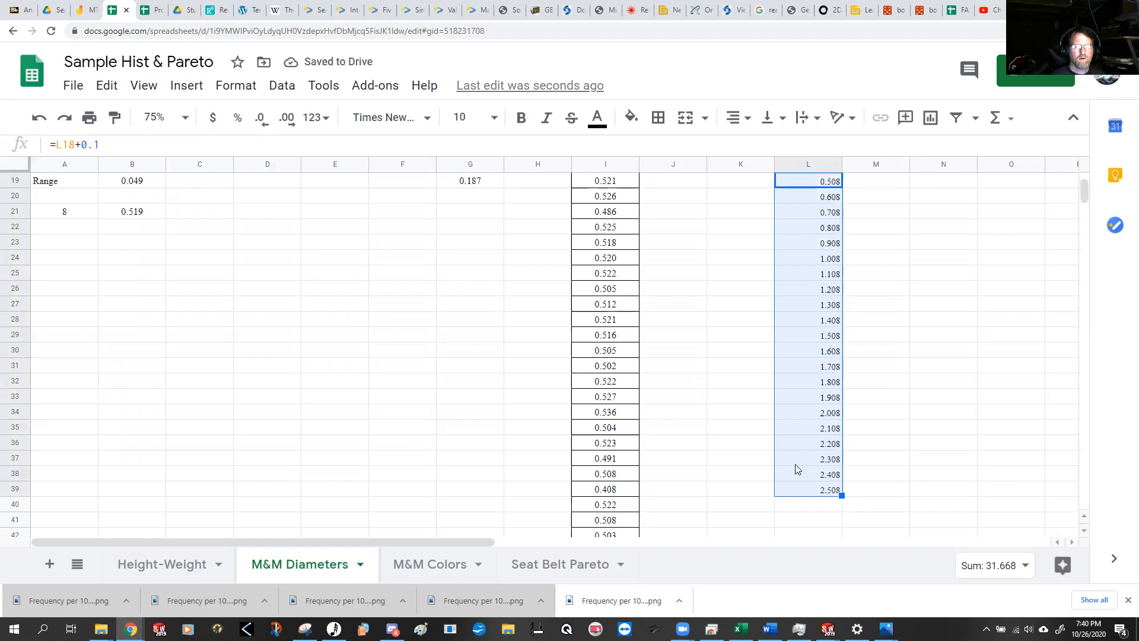
Step: Change the bin formula in L19 to =L18+0.01 and fill it down column L to row 39
{"action": "scroll", "coordinate": [797, 469], "scroll_direction": "up", "scroll_amount": 3}
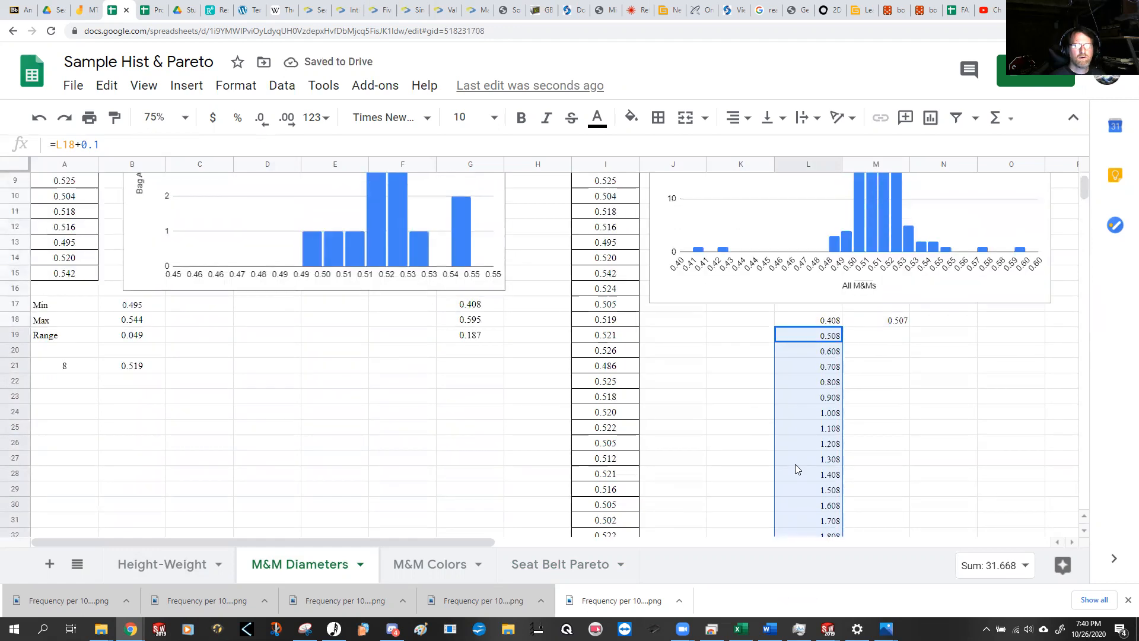
{"action": "left_click", "coordinate": [829, 337]}
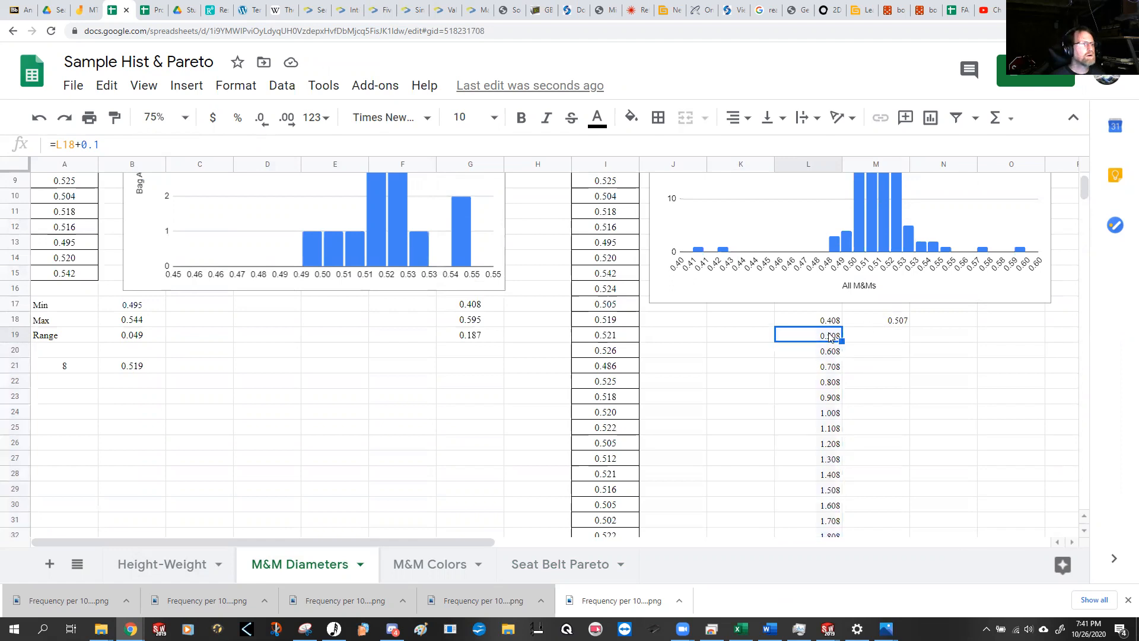
{"action": "left_click", "coordinate": [94, 145]}
{"action": "type", "text": "0"}
{"action": "key", "text": "Return"}
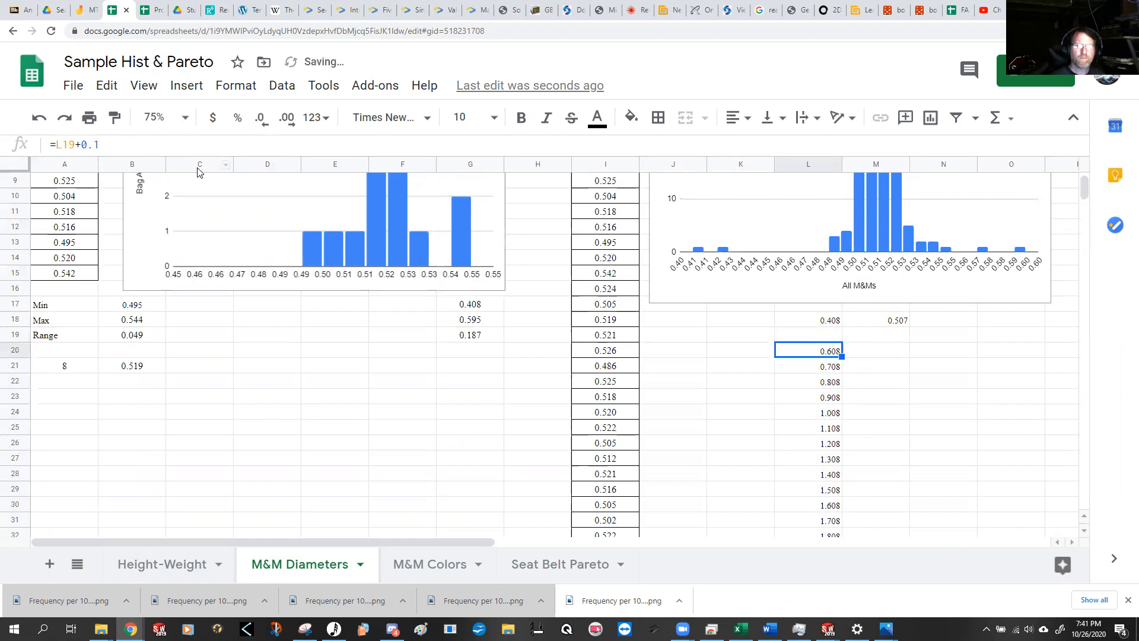
{"action": "left_click", "coordinate": [833, 338]}
{"action": "left_click_drag", "start_coordinate": [841, 343], "coordinate": [833, 474]}
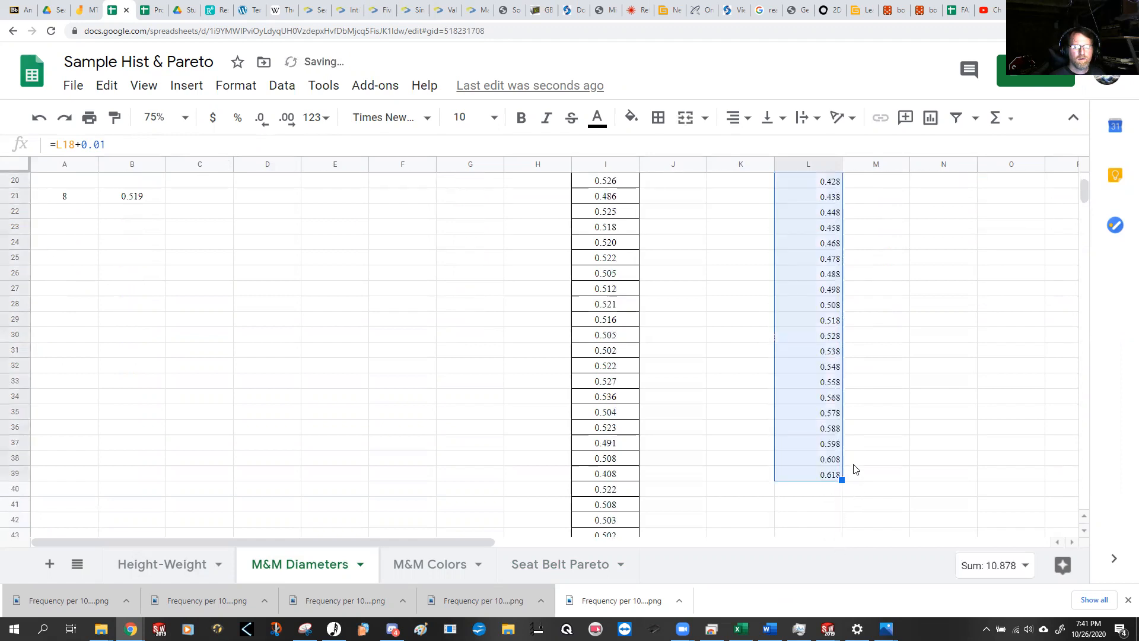
Step: Clear the surplus bin limits at the end of the column L series, beyond the maximum diameter
{"action": "left_click", "coordinate": [864, 486]}
{"action": "left_click", "coordinate": [836, 491]}
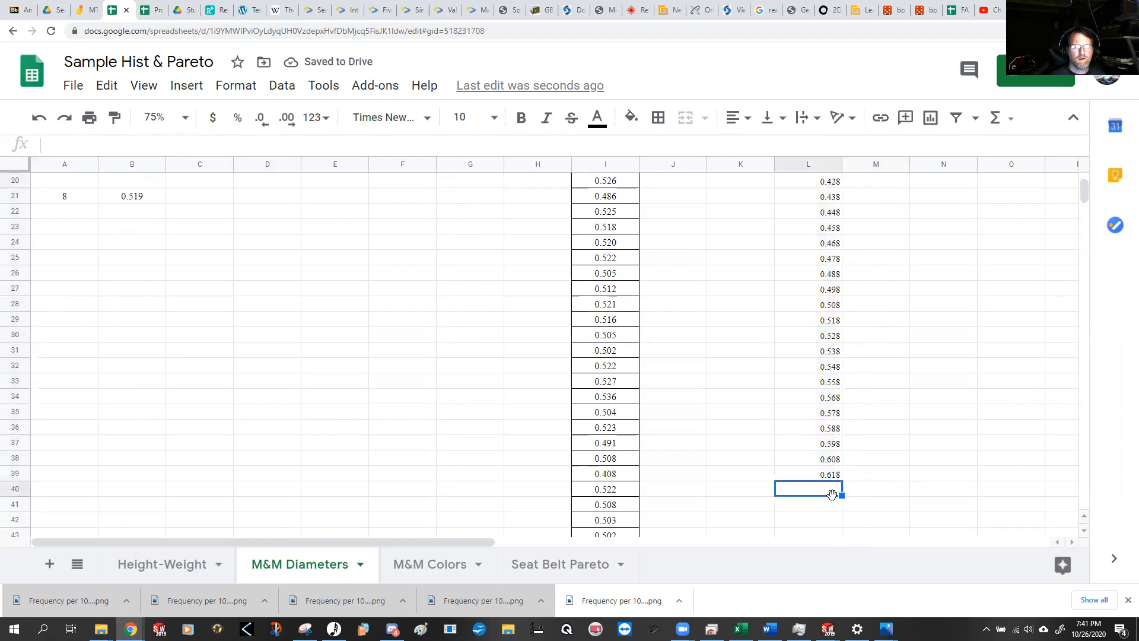
{"action": "left_click", "coordinate": [830, 464]}
{"action": "left_click_drag", "start_coordinate": [833, 498], "coordinate": [833, 465]}
{"action": "key", "text": "Delete"}
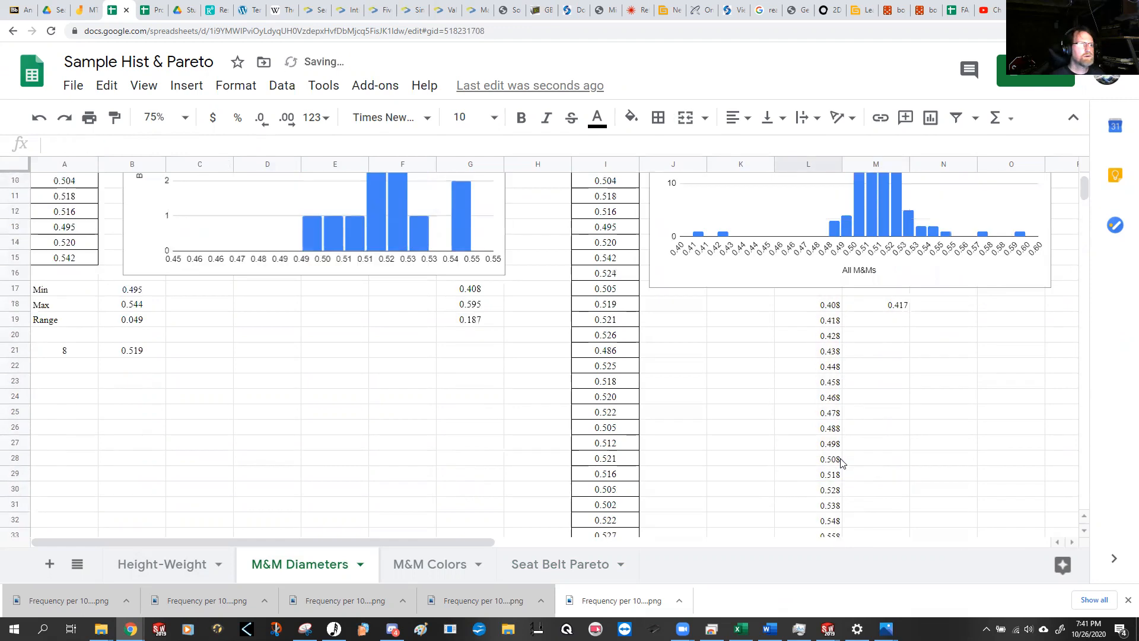
Step: Fill the upper bin limit formula from M18 down column M to row 37
{"action": "scroll", "coordinate": [840, 464], "scroll_direction": "up", "scroll_amount": 6}
{"action": "scroll", "coordinate": [842, 462], "scroll_direction": "down", "scroll_amount": 1}
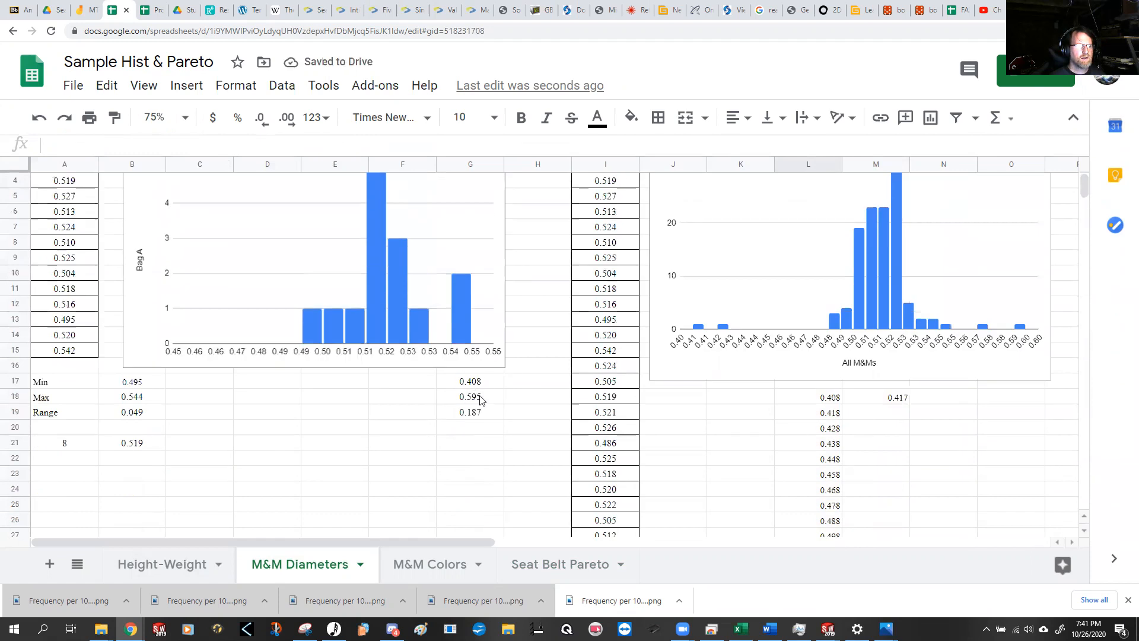
{"action": "left_click", "coordinate": [895, 399]}
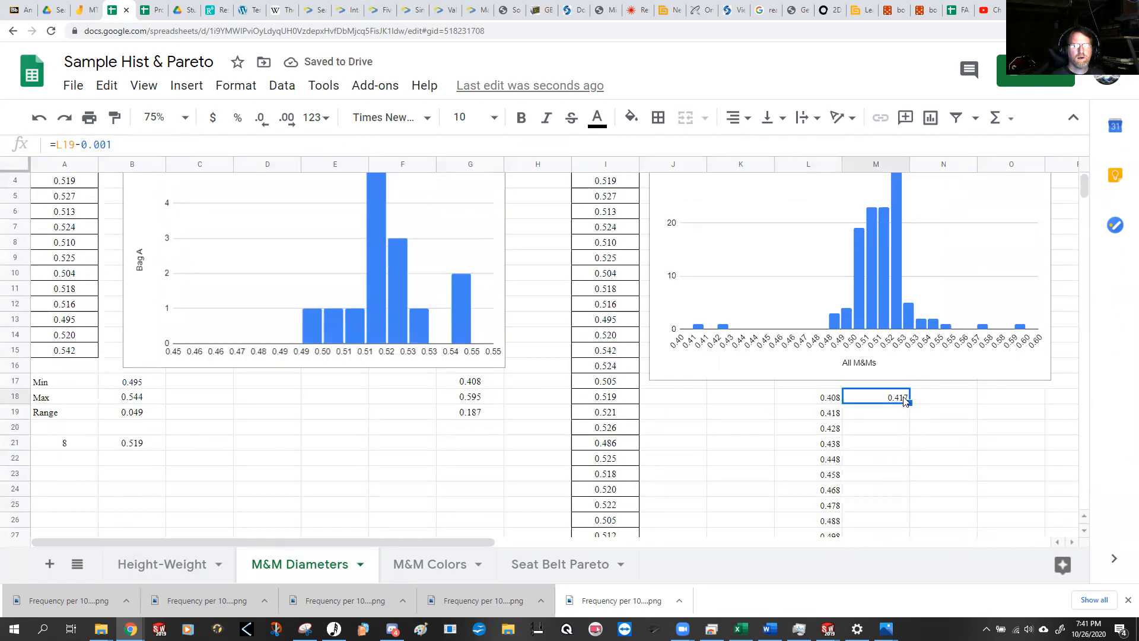
{"action": "left_click_drag", "start_coordinate": [913, 402], "coordinate": [894, 432]}
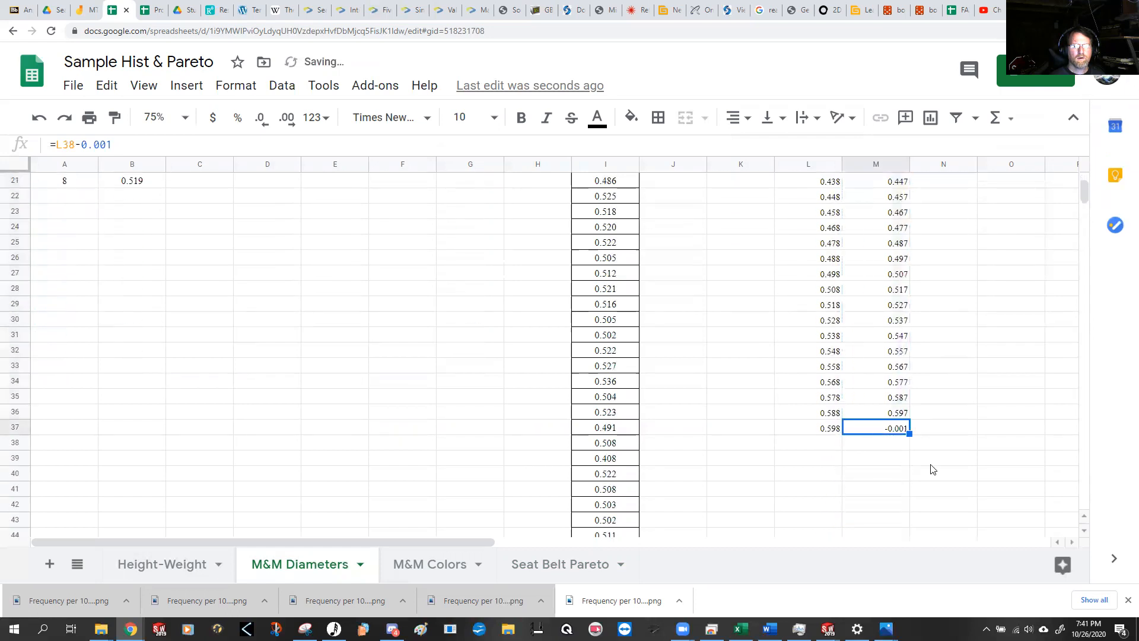
Step: Extend the lower bin limit series in column L by one row, to L38
{"action": "left_click", "coordinate": [836, 432]}
{"action": "left_click_drag", "start_coordinate": [839, 434], "coordinate": [840, 448]}
{"action": "left_click", "coordinate": [890, 462]}
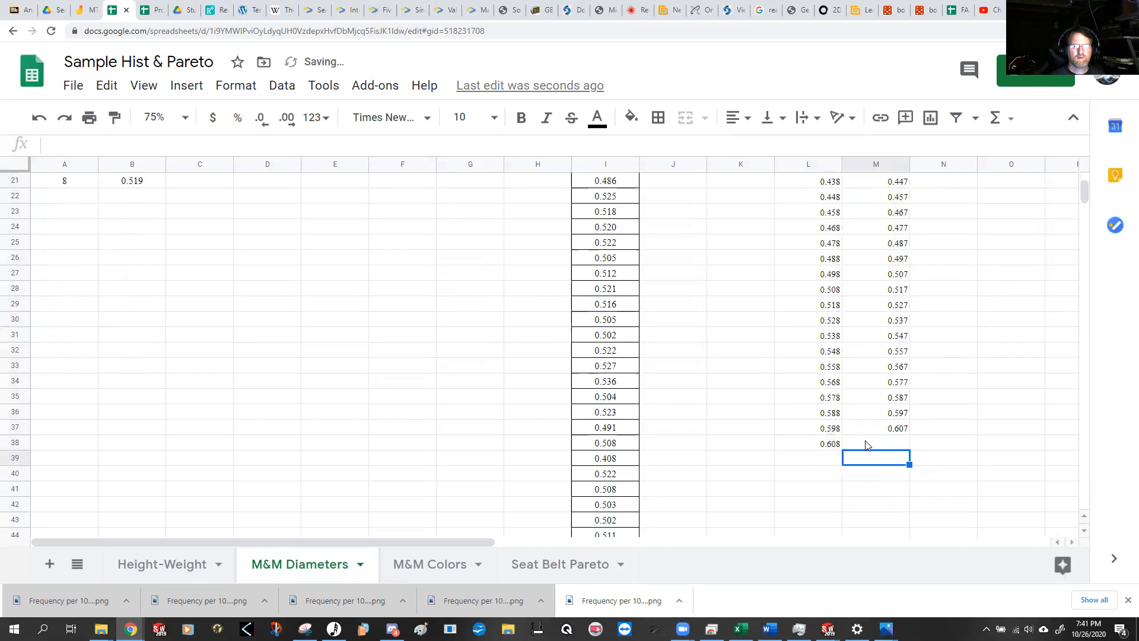
Step: Start a COUNTIF formula in K18, beside the first bin, with the All M&Ms data I2:I117 as its range
{"action": "scroll", "coordinate": [864, 452], "scroll_direction": "up", "scroll_amount": 5}
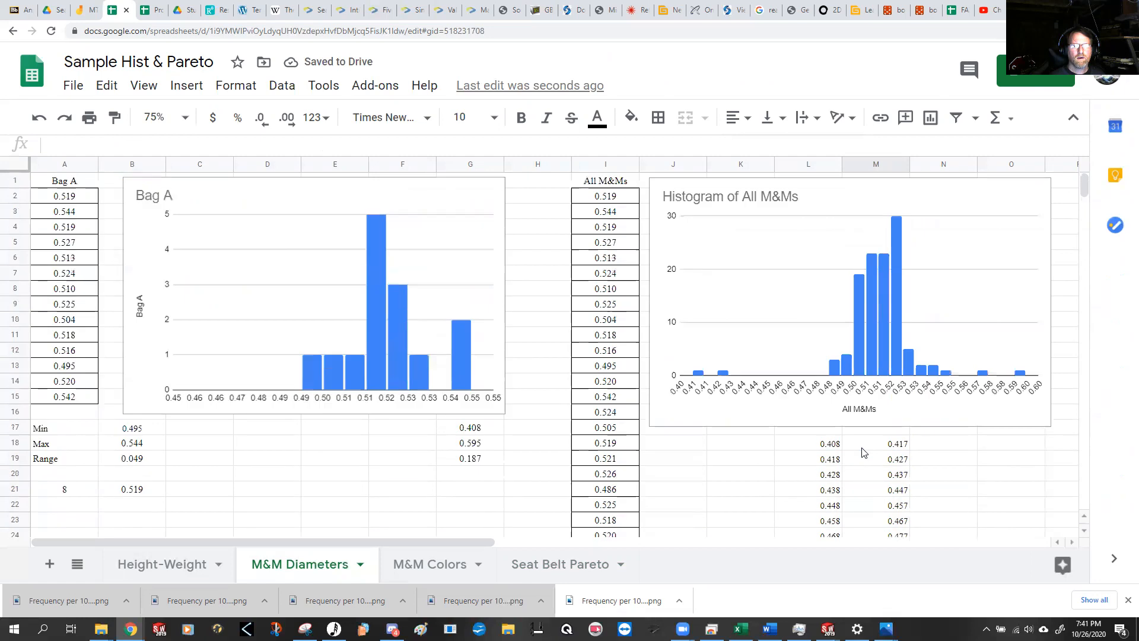
{"action": "scroll", "coordinate": [863, 453], "scroll_direction": "down", "scroll_amount": 2}
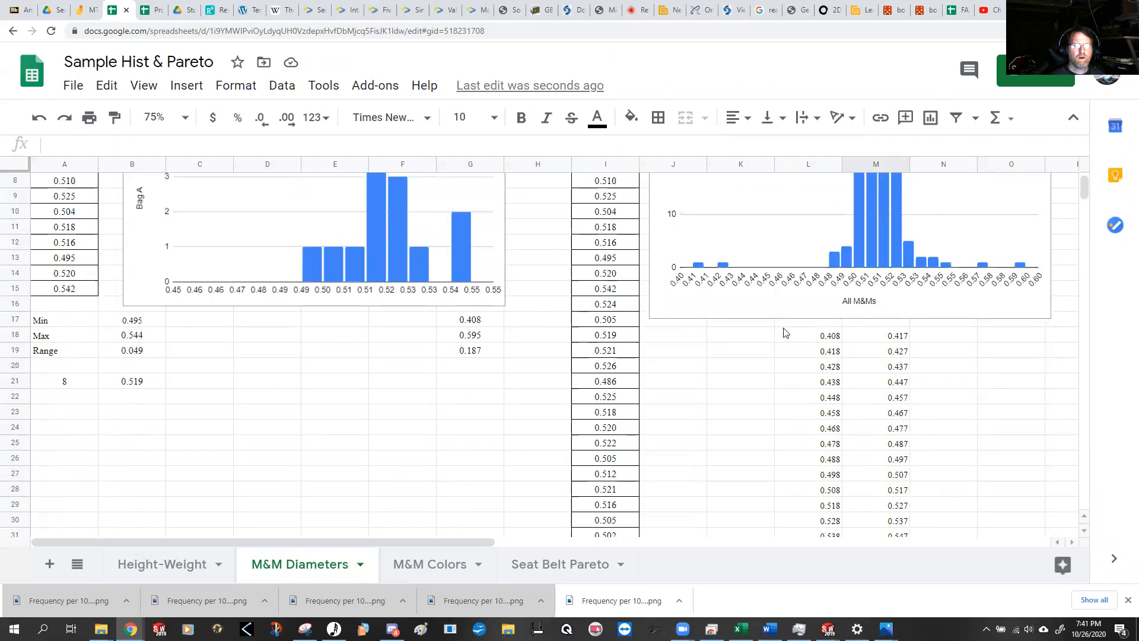
{"action": "left_click", "coordinate": [753, 335]}
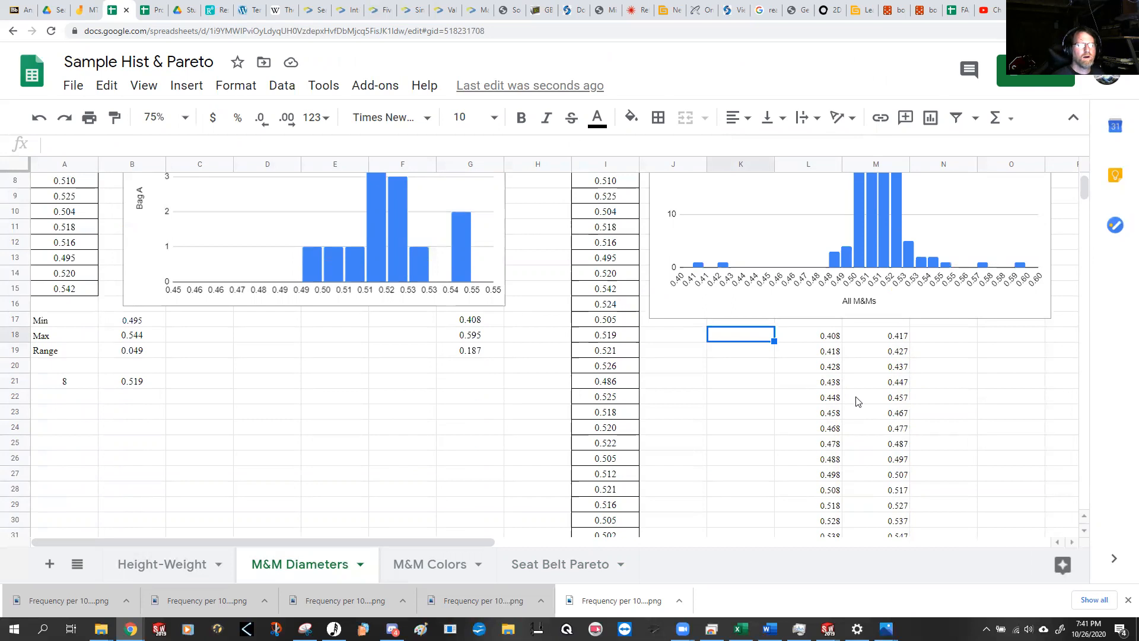
{"action": "type", "text": "="}
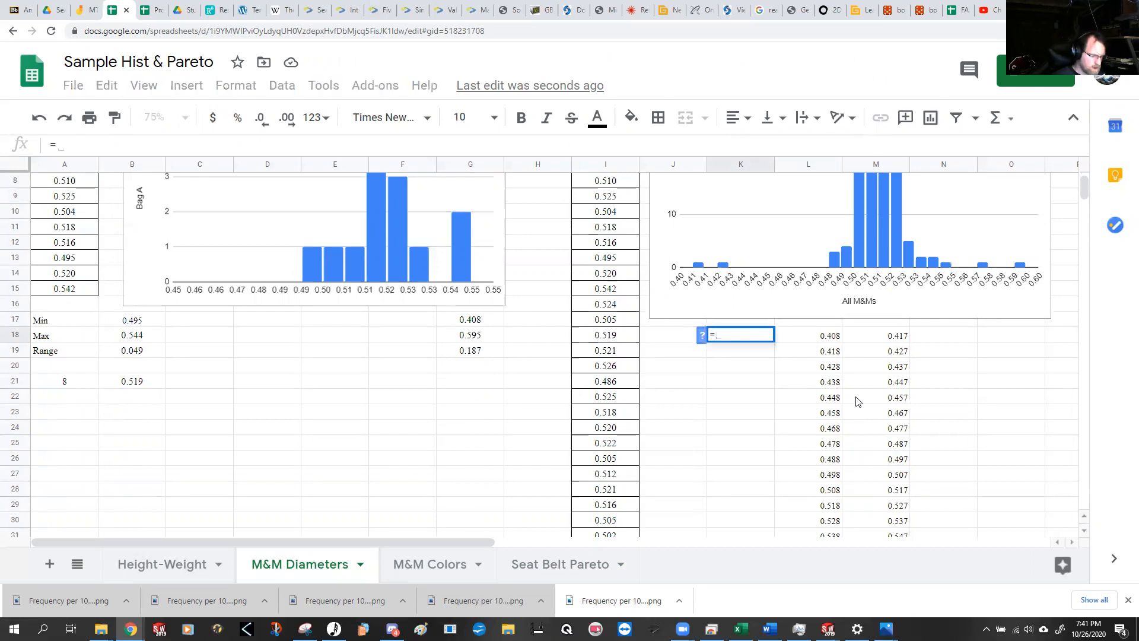
{"action": "type", "text": "countif"}
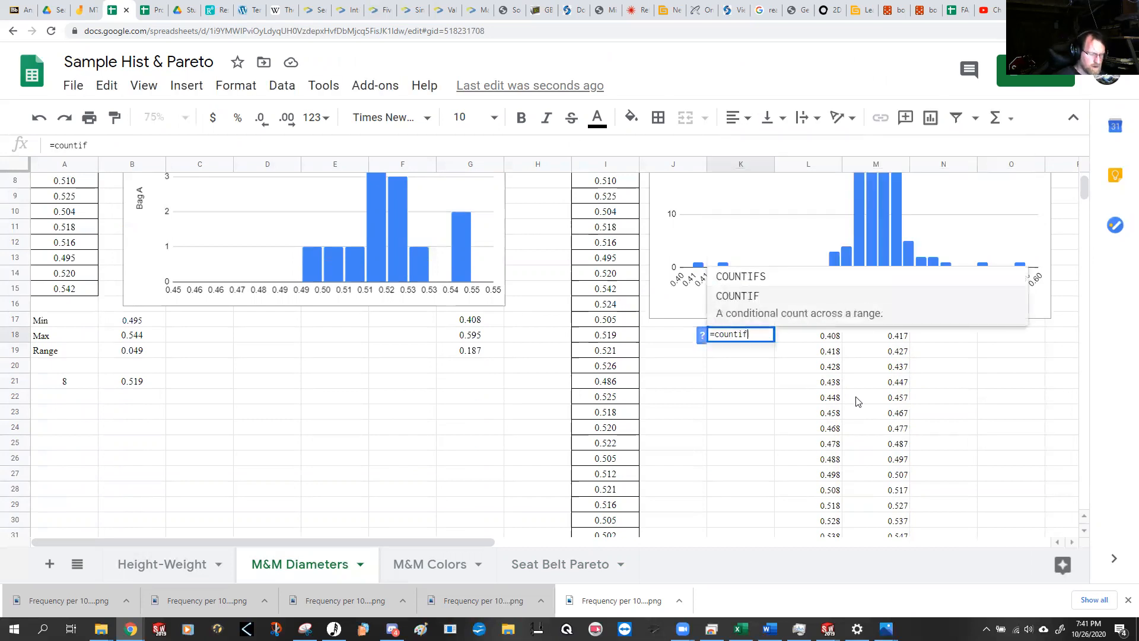
{"action": "type", "text": "("}
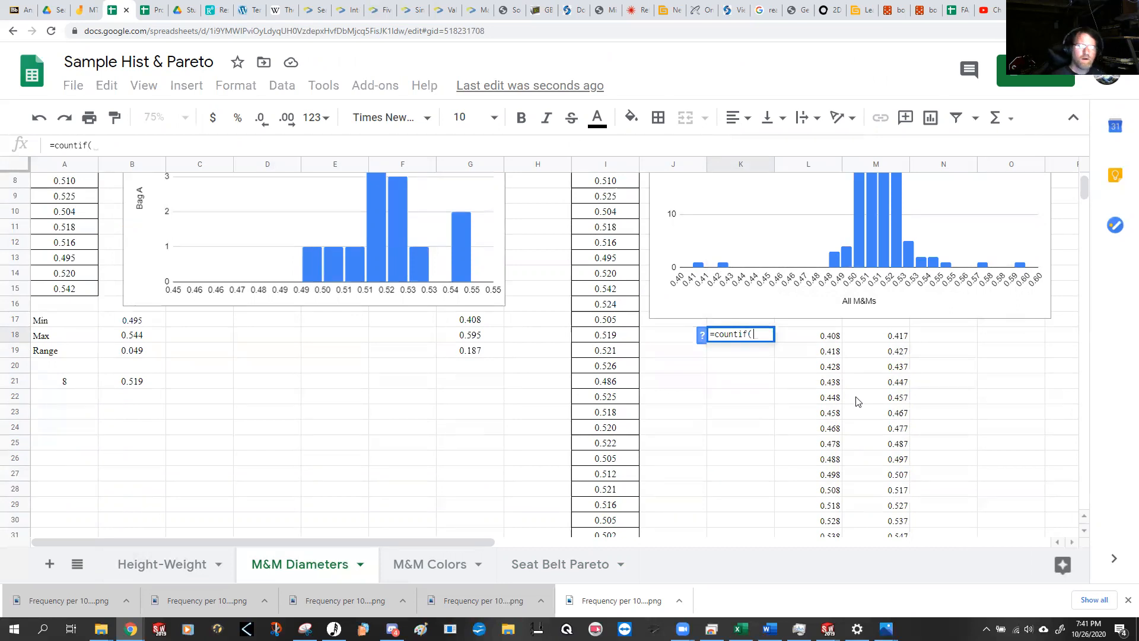
{"action": "scroll", "coordinate": [614, 238], "scroll_direction": "up", "scroll_amount": 3}
{"action": "left_click_drag", "start_coordinate": [617, 202], "coordinate": [611, 446]}
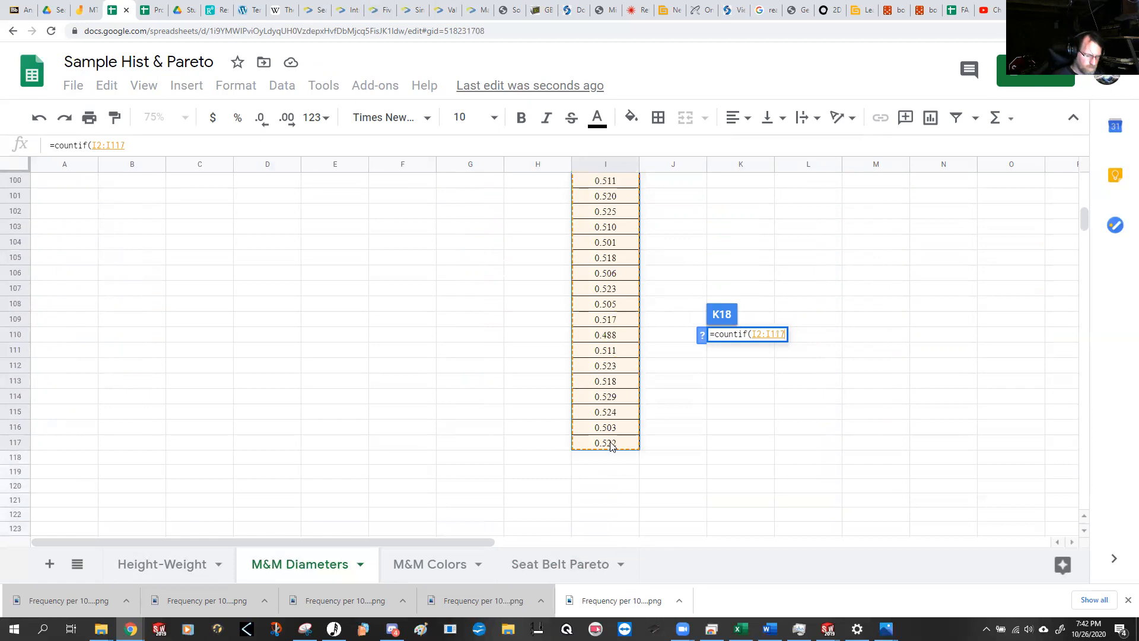
{"action": "type", "text": ","}
Step: Add "<" as the criterion of the COUNTIF formula in K18 and enter the formula
{"action": "scroll", "coordinate": [693, 359], "scroll_direction": "up", "scroll_amount": 20}
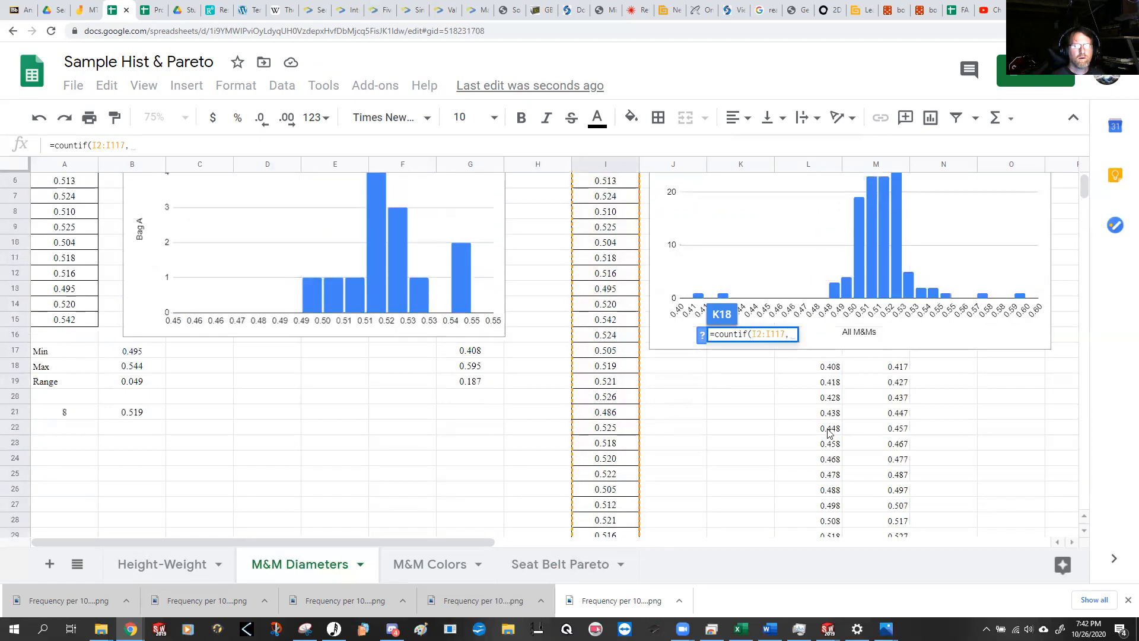
{"action": "scroll", "coordinate": [825, 415], "scroll_direction": "up", "scroll_amount": 1}
{"action": "scroll", "coordinate": [824, 415], "scroll_direction": "down", "scroll_amount": 3}
{"action": "scroll", "coordinate": [824, 411], "scroll_direction": "up", "scroll_amount": 2}
{"action": "scroll", "coordinate": [825, 411], "scroll_direction": "up", "scroll_amount": 1}
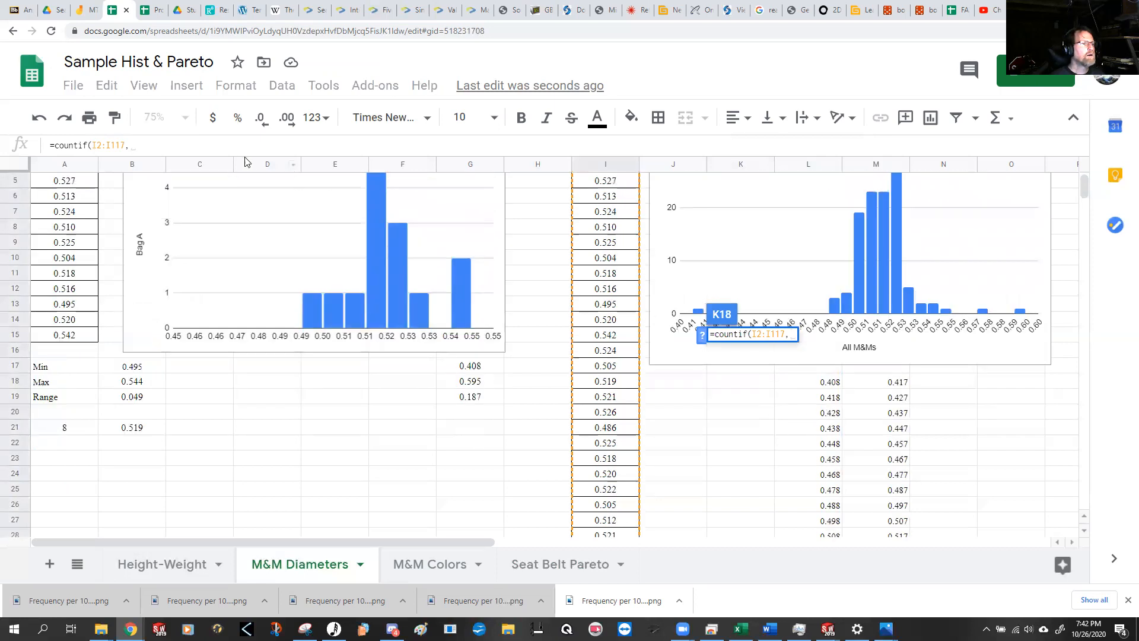
{"action": "left_click", "coordinate": [202, 144]}
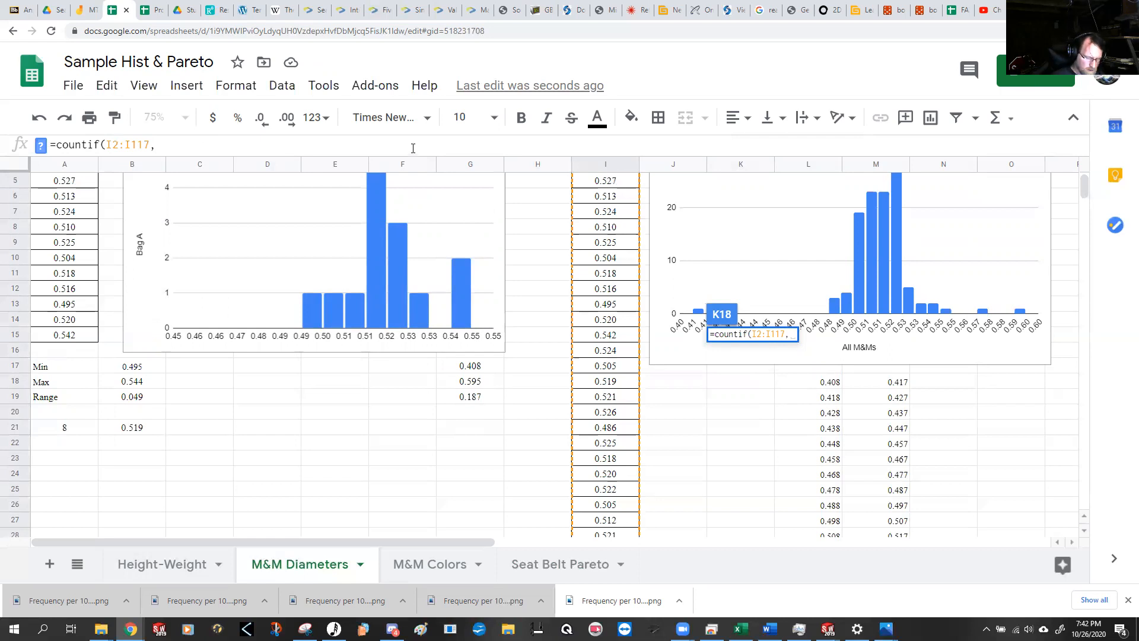
{"action": "type", "text": "\""}
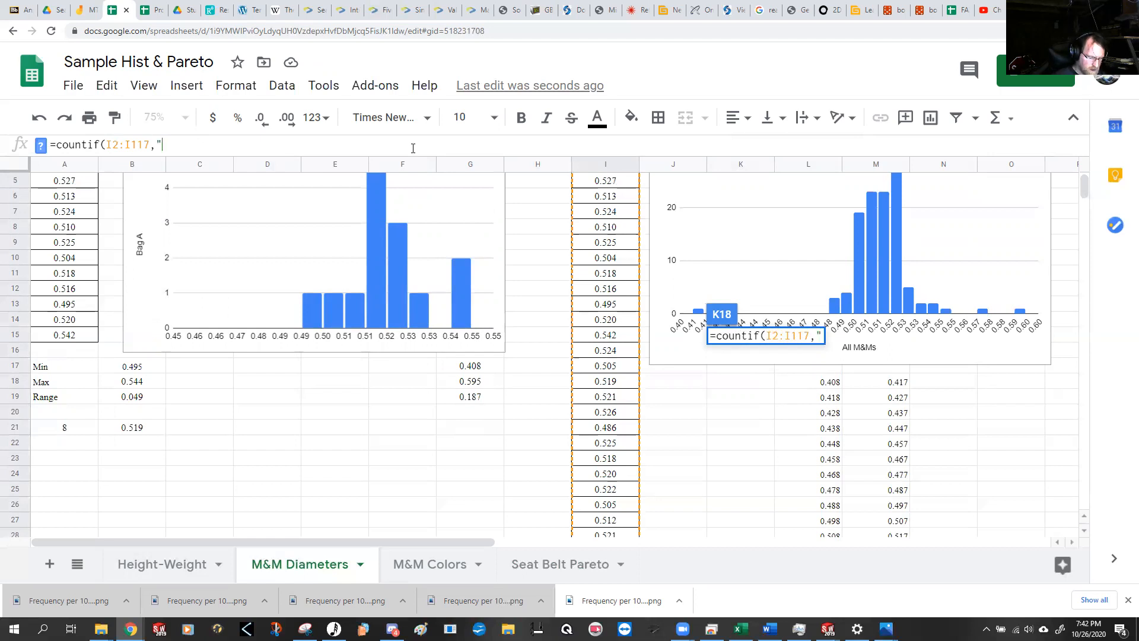
{"action": "type", "text": "<"}
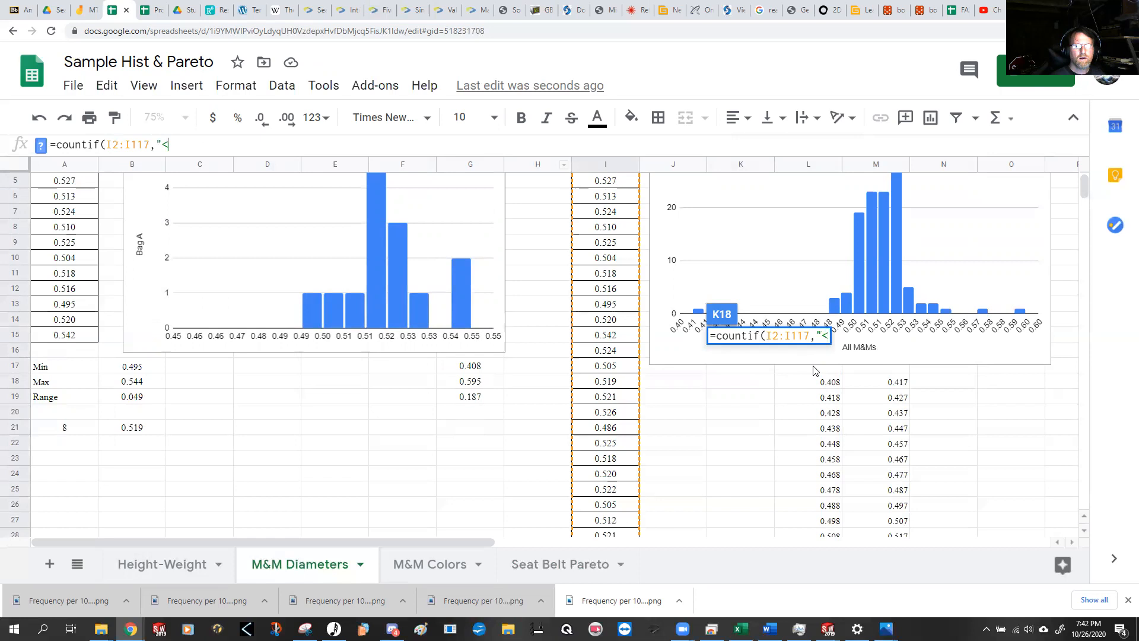
{"action": "left_click", "coordinate": [832, 380]}
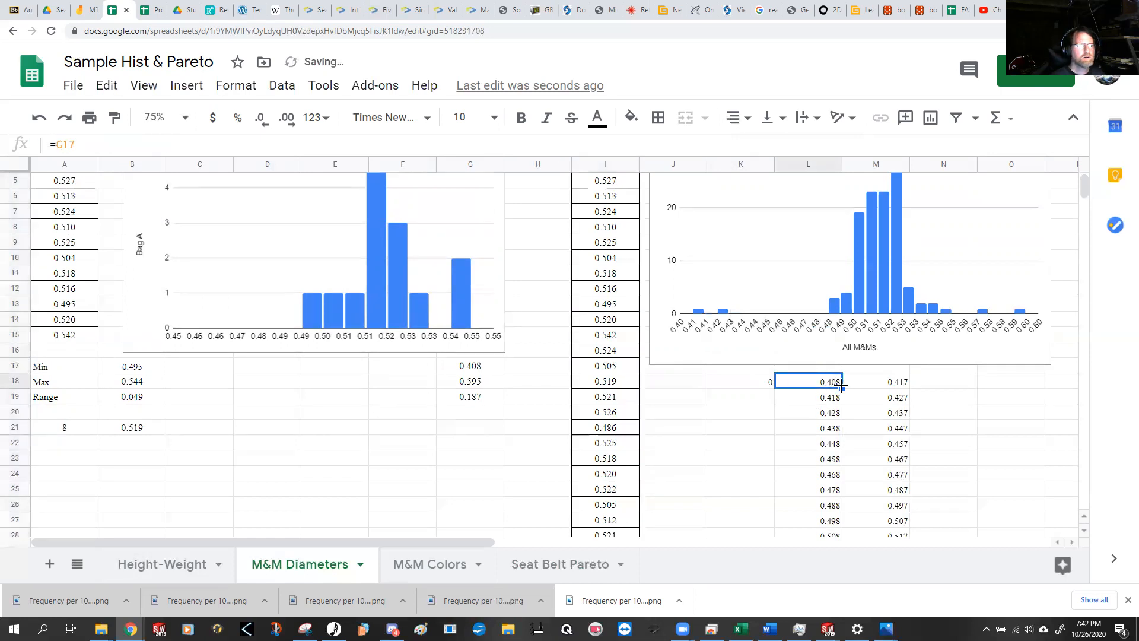
Step: Append &L18 to the "<" criterion in K18 so the COUNTIF compares against the first bin's lower limit
{"action": "left_click", "coordinate": [760, 384]}
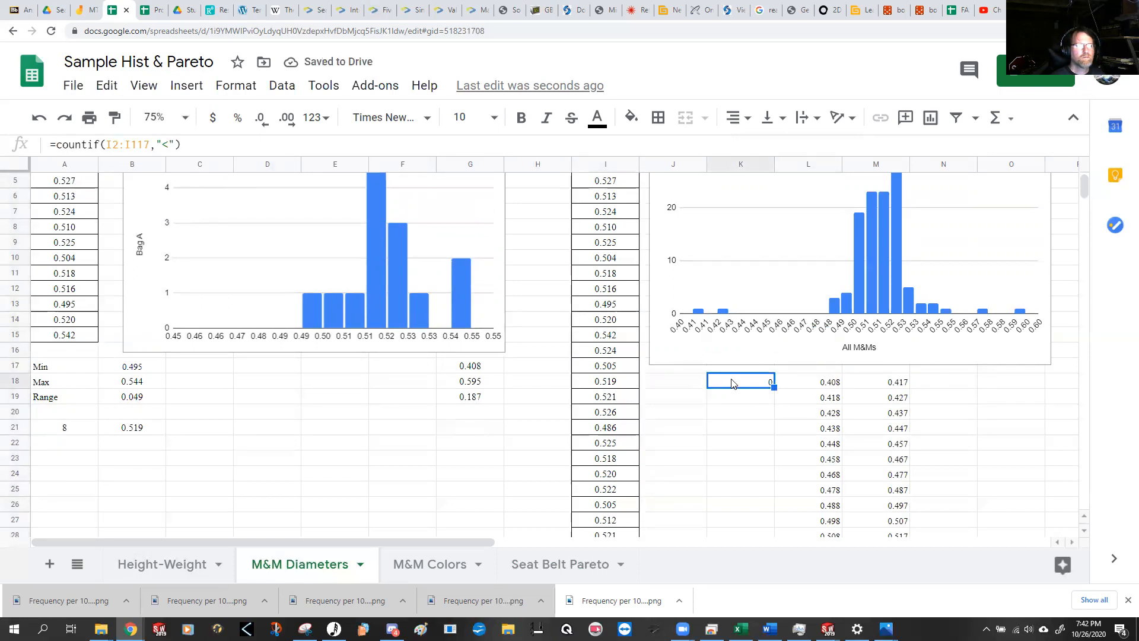
{"action": "left_click", "coordinate": [175, 143]}
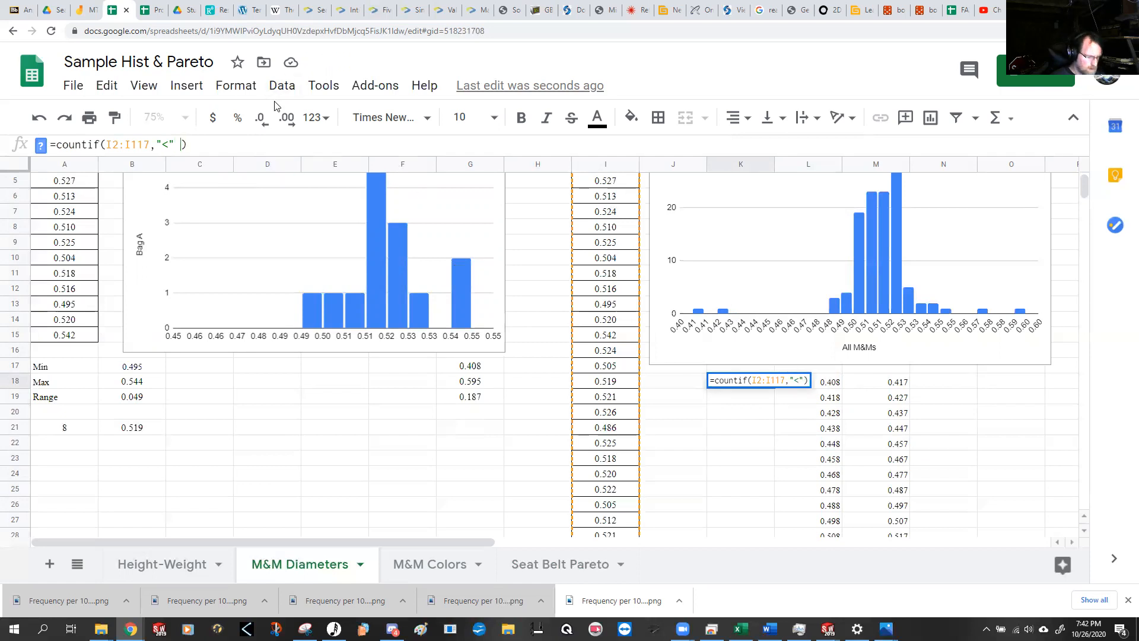
{"action": "type", "text": "&L18"}
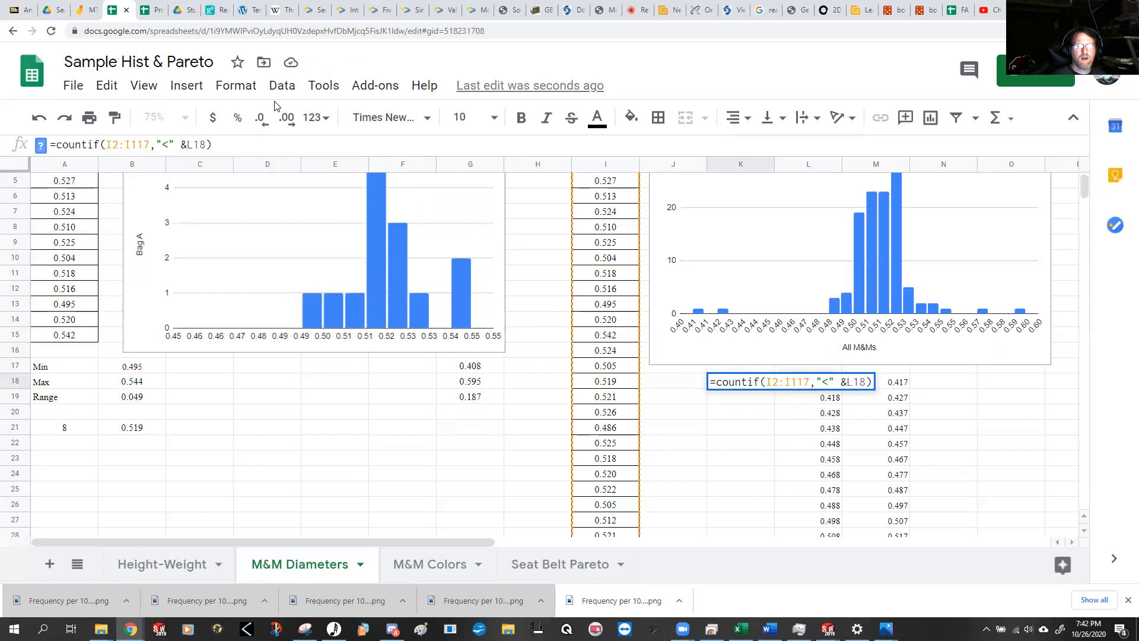
{"action": "key", "text": "Return"}
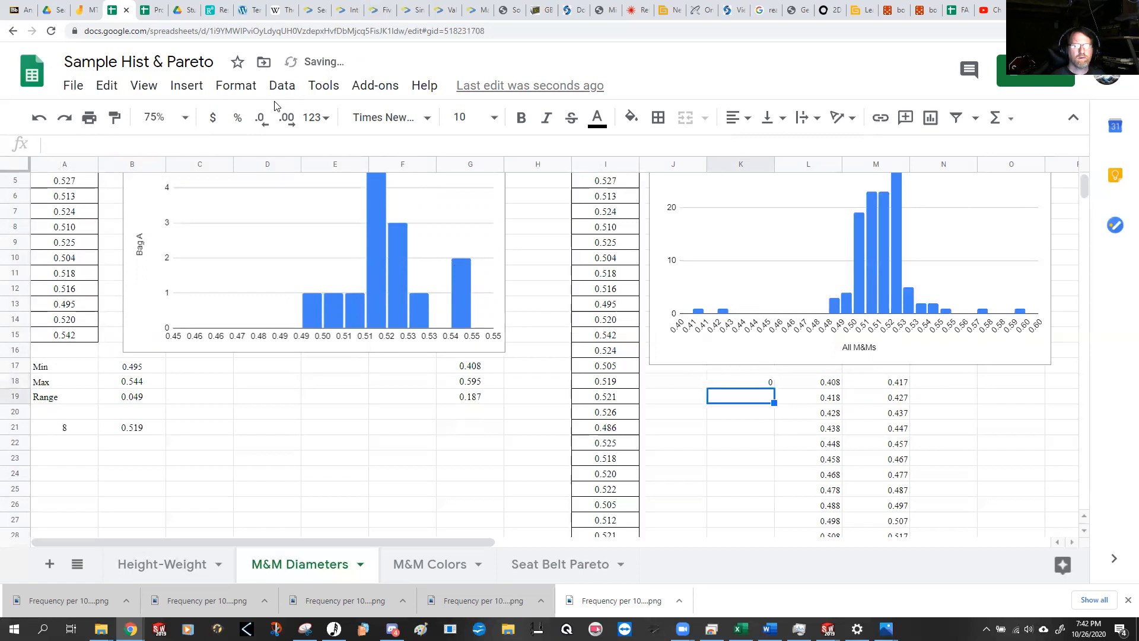
Step: Make the COUNTIF range in K18 absolute, as $I$2:$I$117
{"action": "left_click", "coordinate": [749, 384]}
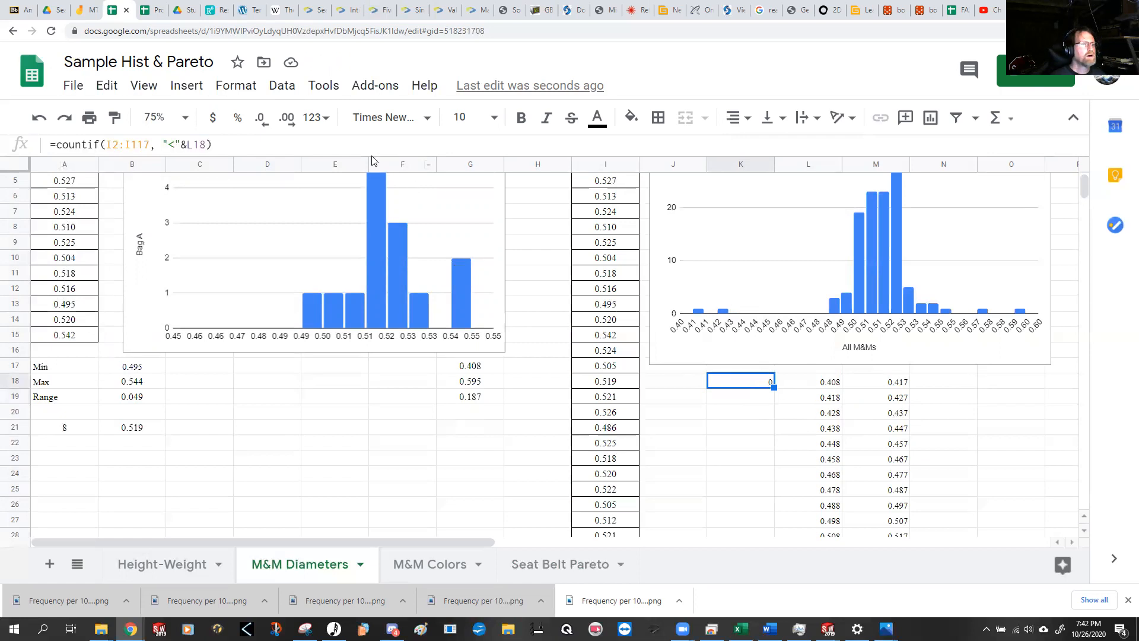
{"action": "left_click", "coordinate": [54, 144]}
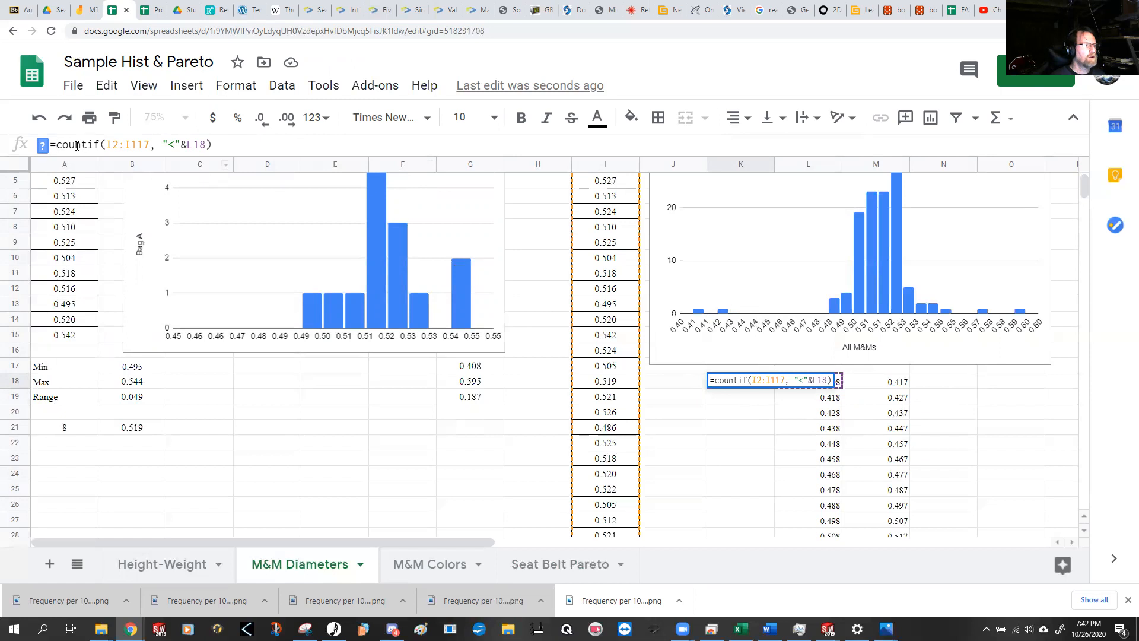
{"action": "left_click_drag", "start_coordinate": [55, 144], "coordinate": [266, 178]}
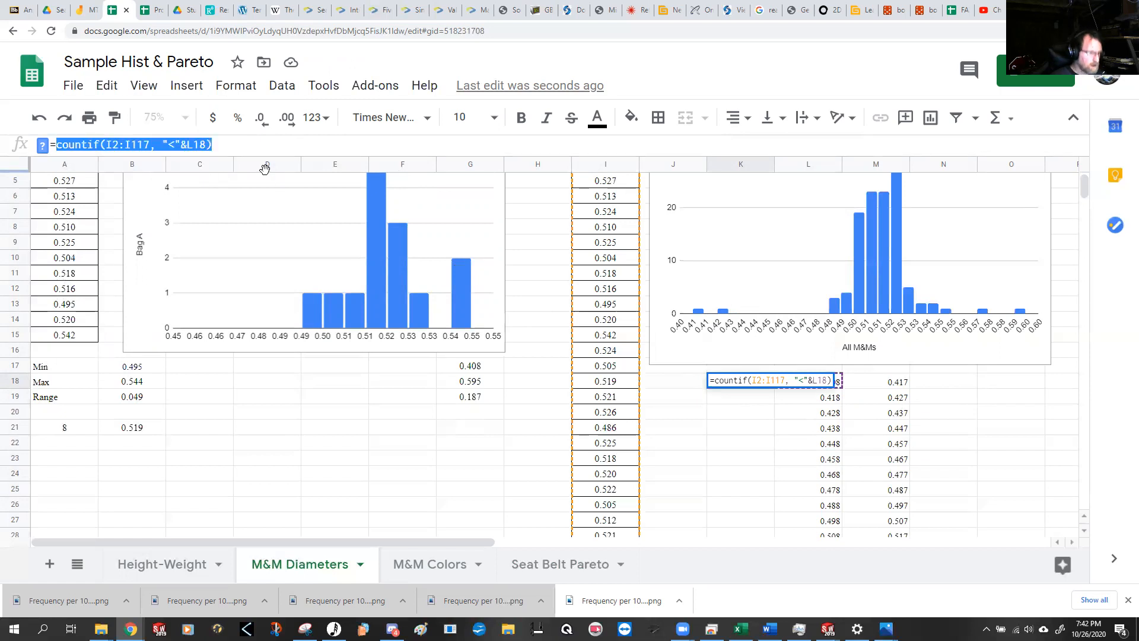
{"action": "left_click", "coordinate": [55, 145]}
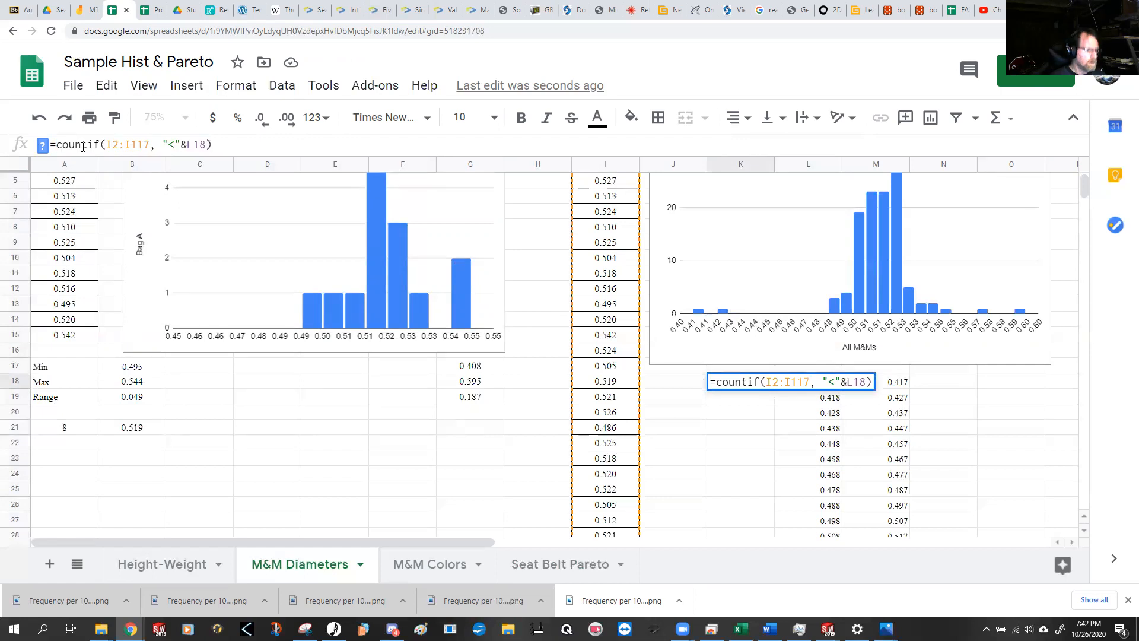
{"action": "left_click", "coordinate": [109, 144]}
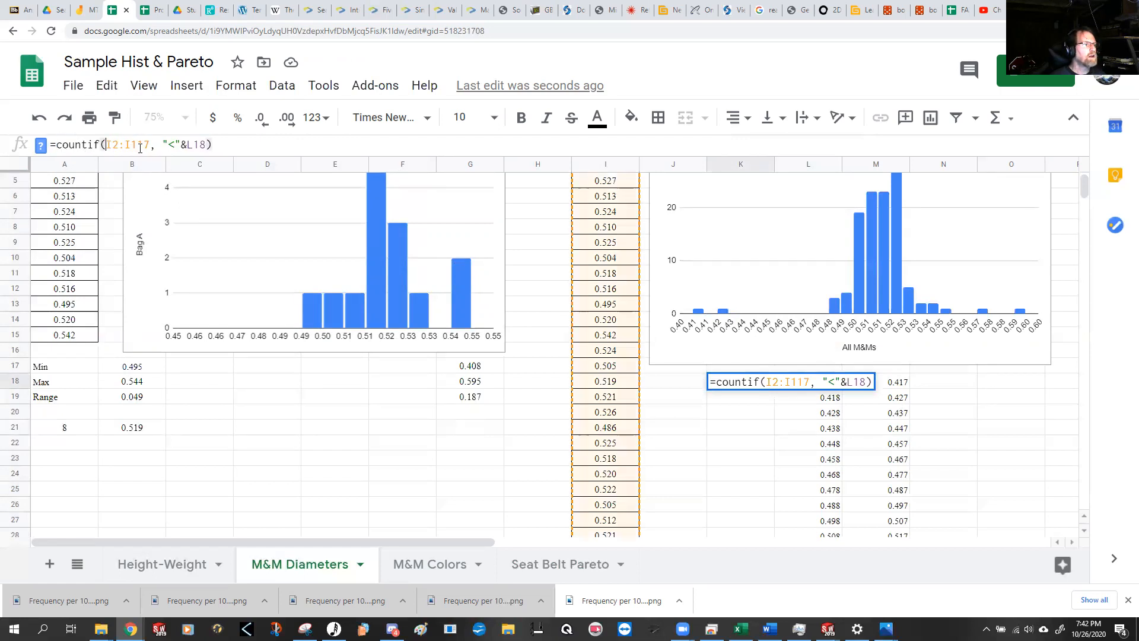
{"action": "type", "text": "$I"}
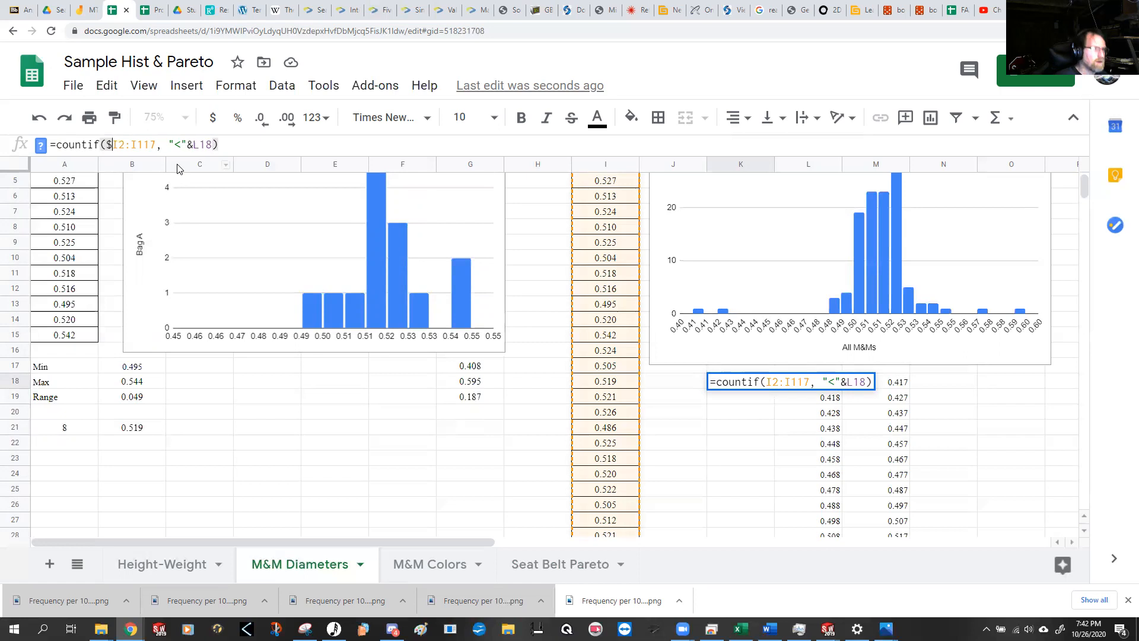
{"action": "type", "text": "$2:$"}
{"action": "key", "text": "Right"}
{"action": "type", "text": "$"}
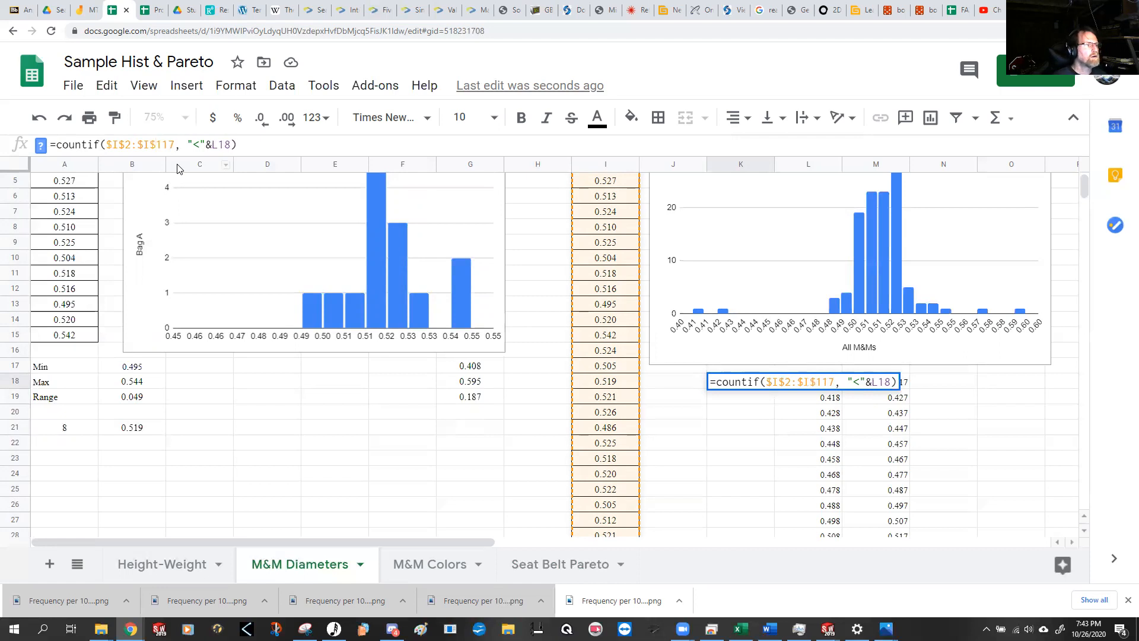
Step: Expand K18 to =countif($I$2:$I$117, "<"&L19)-countif($I$2:$I$117, "<"&L18) to count the diameters in the first bin
{"action": "left_click_drag", "start_coordinate": [60, 145], "coordinate": [338, 170]}
{"action": "key", "text": "ctrl+c"}
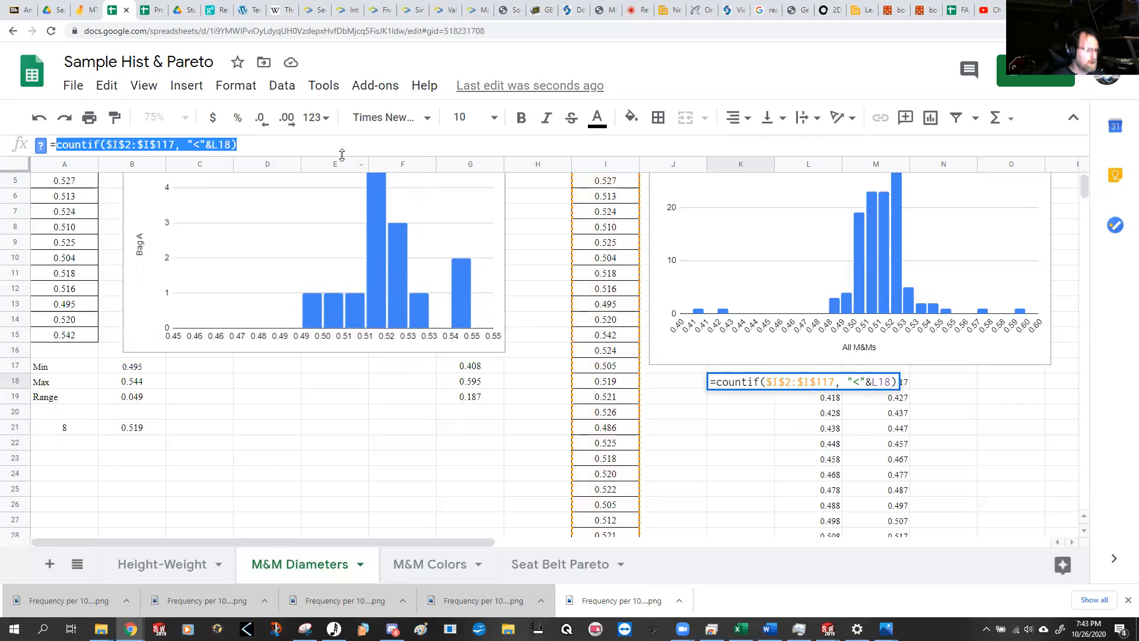
{"action": "left_click", "coordinate": [57, 145]}
{"action": "key", "text": "ctrl+v"}
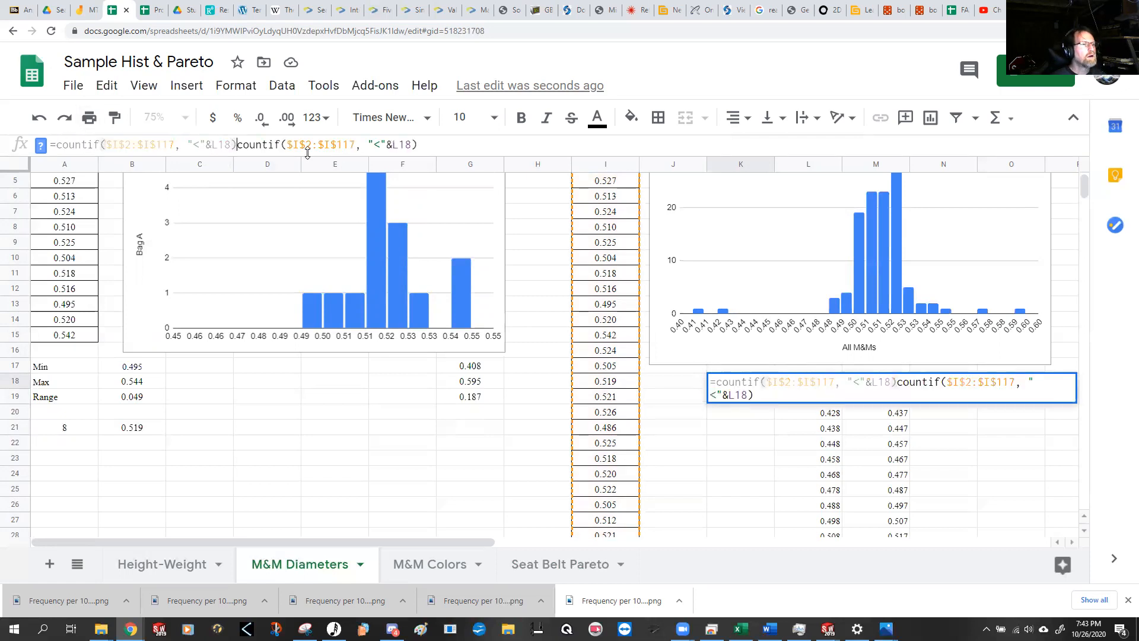
{"action": "type", "text": "-"}
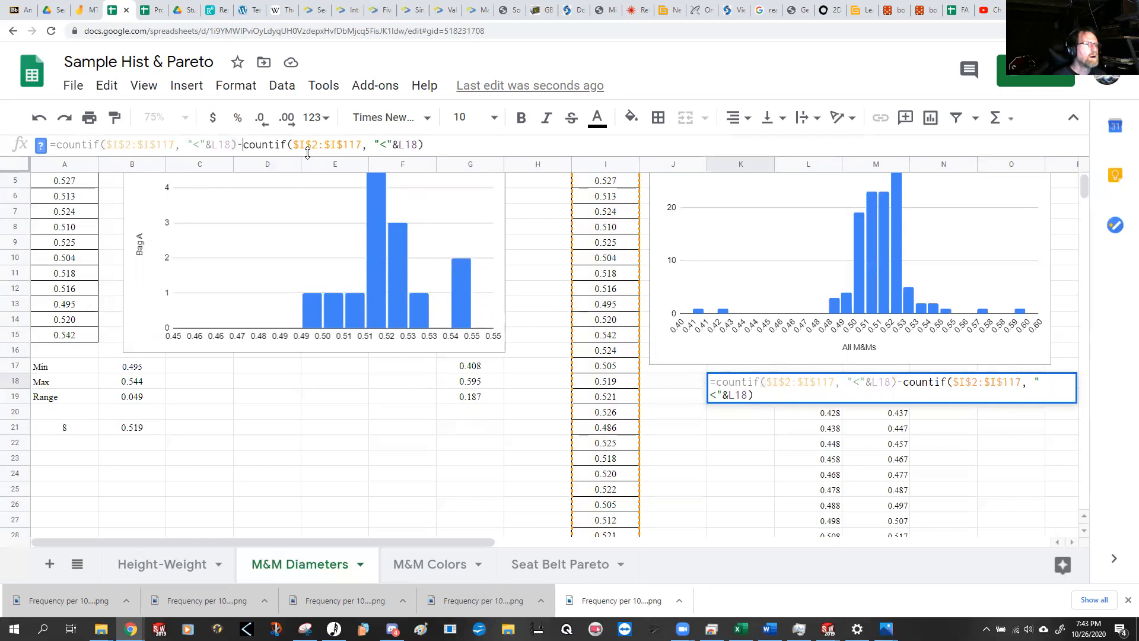
{"action": "left_click", "coordinate": [223, 144]}
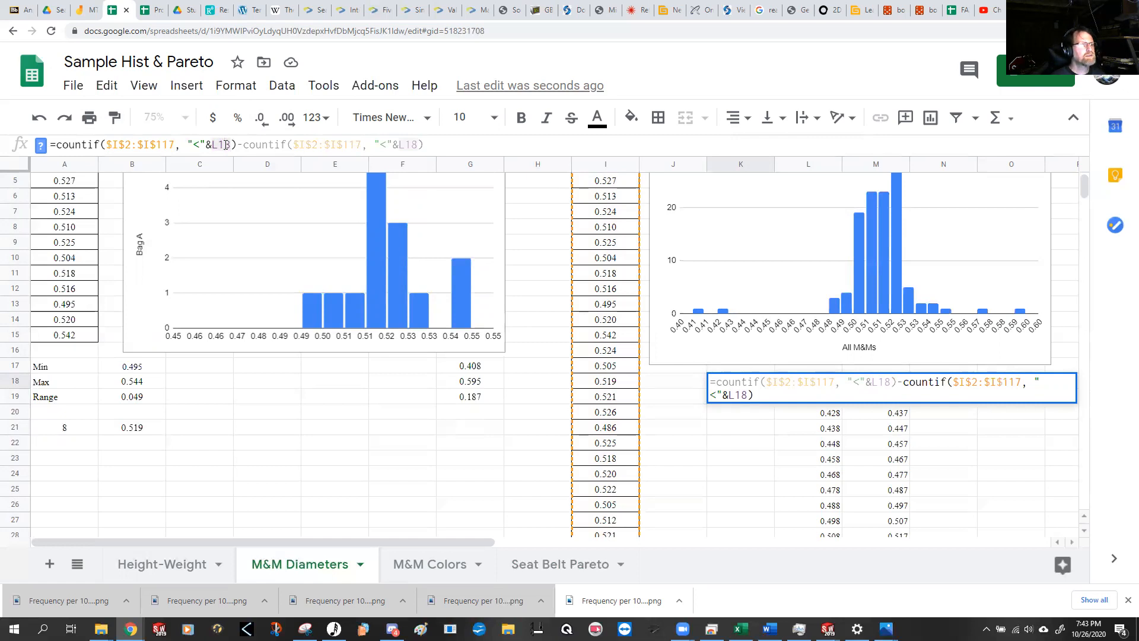
{"action": "left_click_drag", "start_coordinate": [225, 144], "coordinate": [232, 146]}
{"action": "type", "text": "9"}
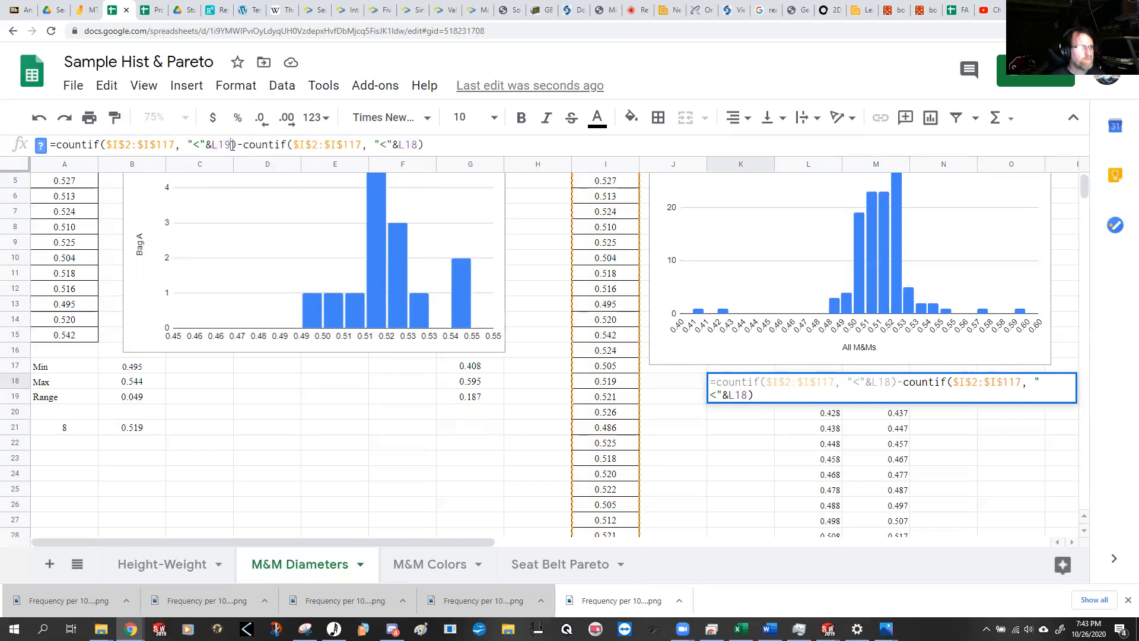
{"action": "key", "text": "Return"}
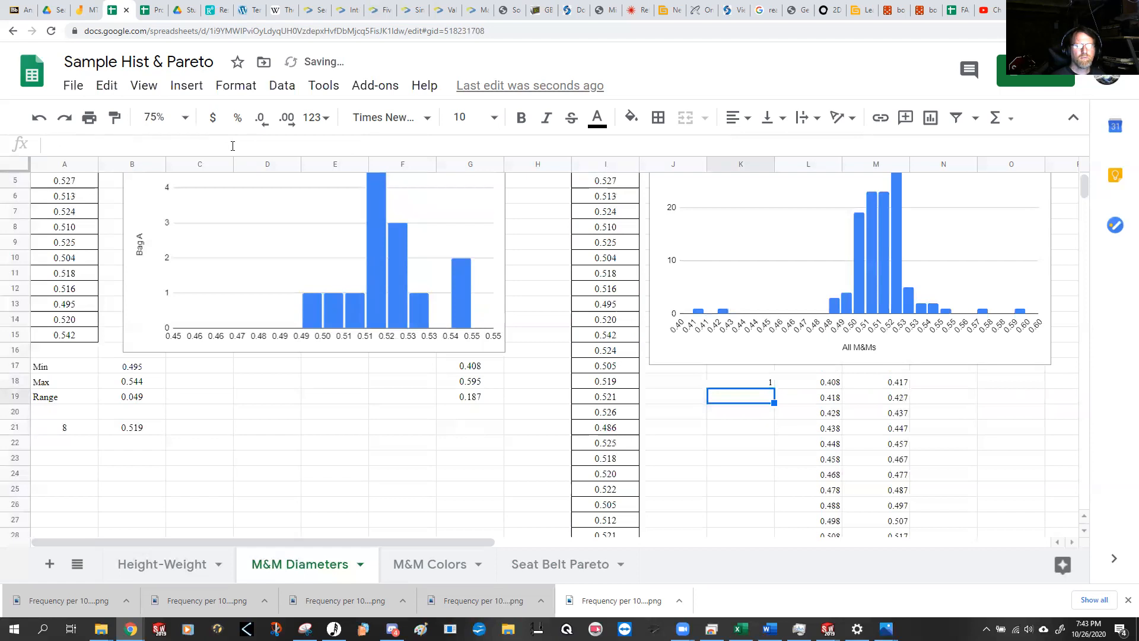
{"action": "left_click", "coordinate": [833, 398]}
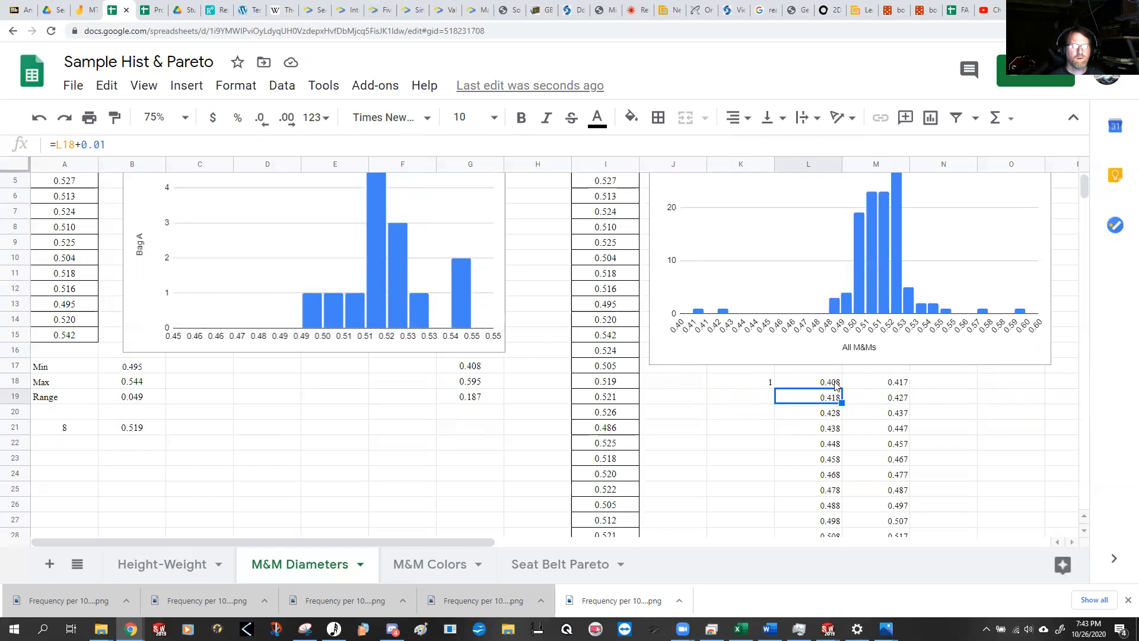
Step: Fill the COUNTIF difference formula from K18 down to K37 to count the diameters in every bin
{"action": "left_click", "coordinate": [760, 386]}
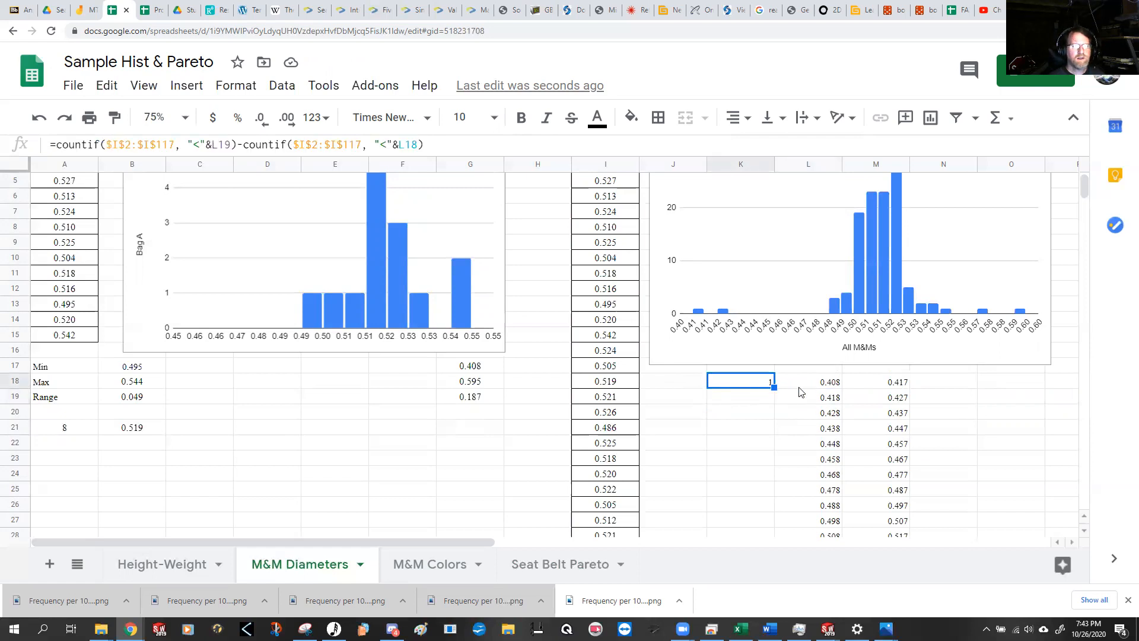
{"action": "left_click_drag", "start_coordinate": [774, 386], "coordinate": [761, 433]}
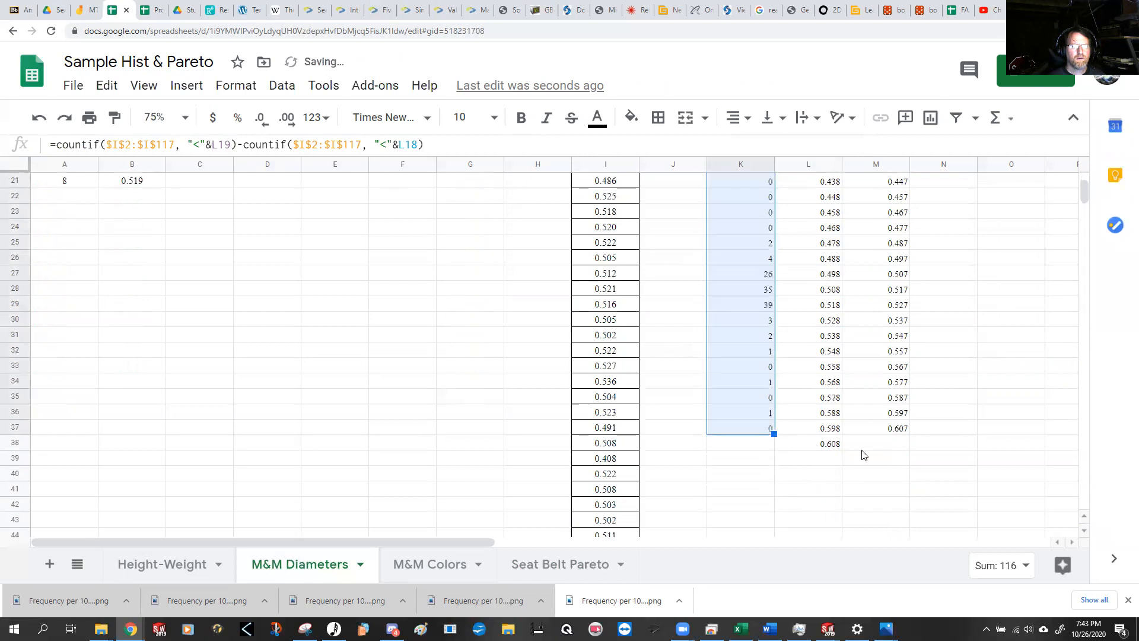
Step: Compare the bin counts in column K and their limits with the bars of the All M&Ms histogram
{"action": "scroll", "coordinate": [862, 454], "scroll_direction": "up", "scroll_amount": 1}
{"action": "scroll", "coordinate": [862, 453], "scroll_direction": "up", "scroll_amount": 2}
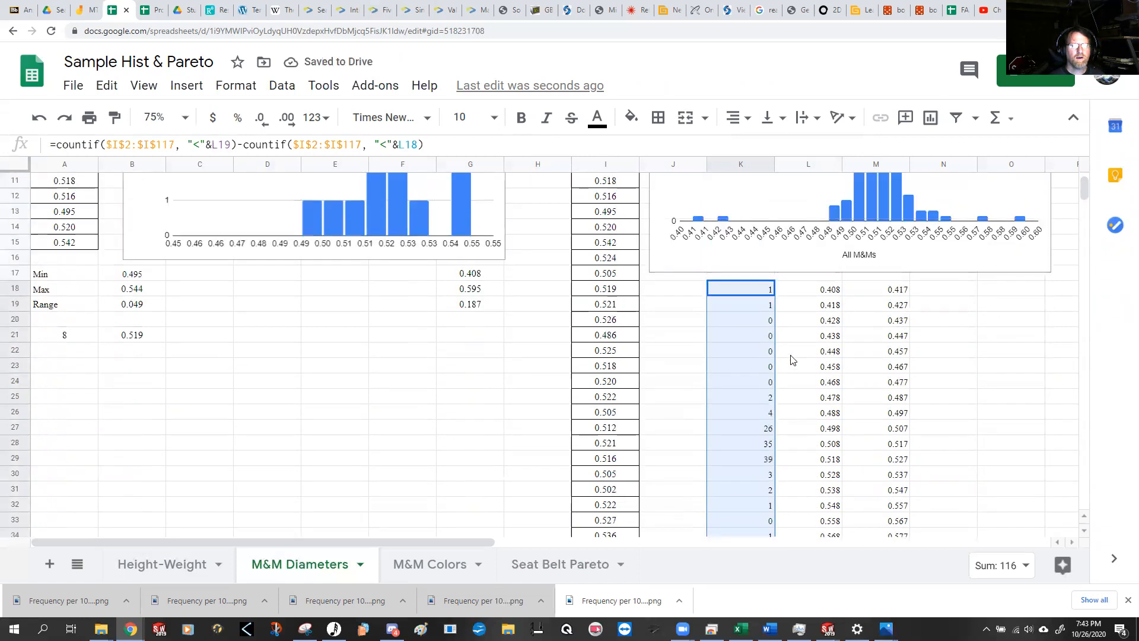
{"action": "scroll", "coordinate": [841, 313], "scroll_direction": "up", "scroll_amount": 3}
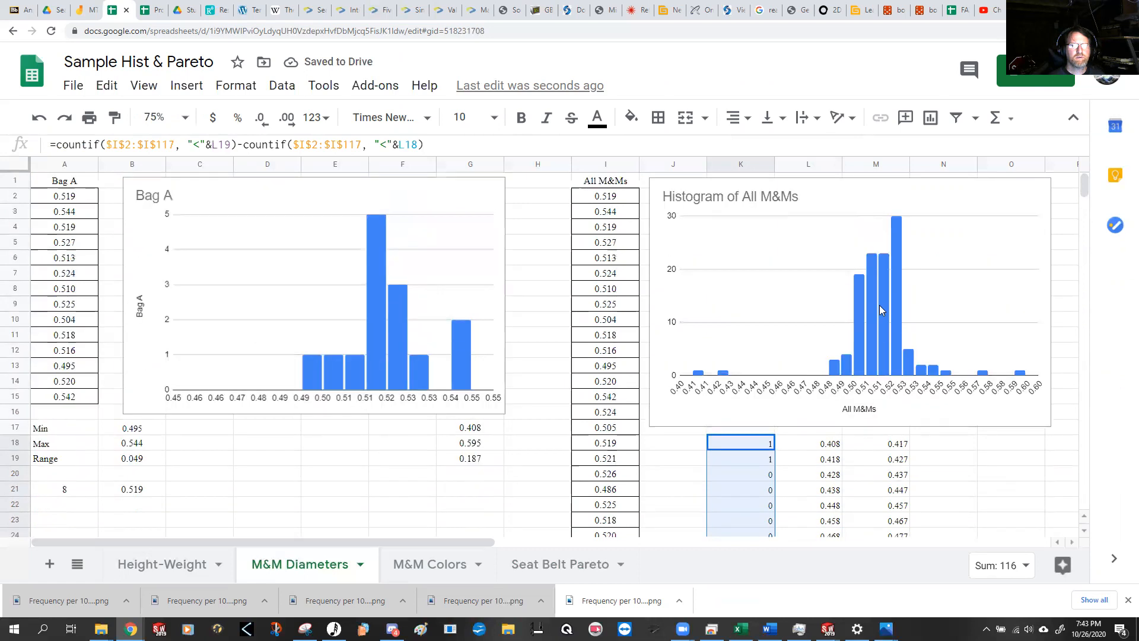
{"action": "scroll", "coordinate": [878, 304], "scroll_direction": "down", "scroll_amount": 1}
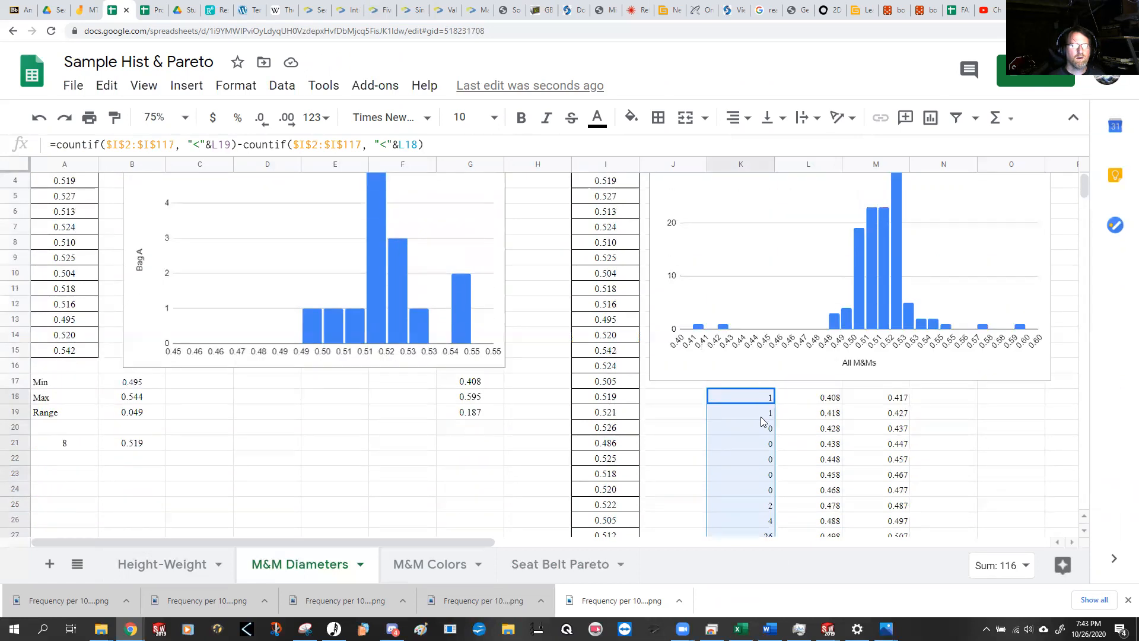
{"action": "scroll", "coordinate": [774, 482], "scroll_direction": "down", "scroll_amount": 1}
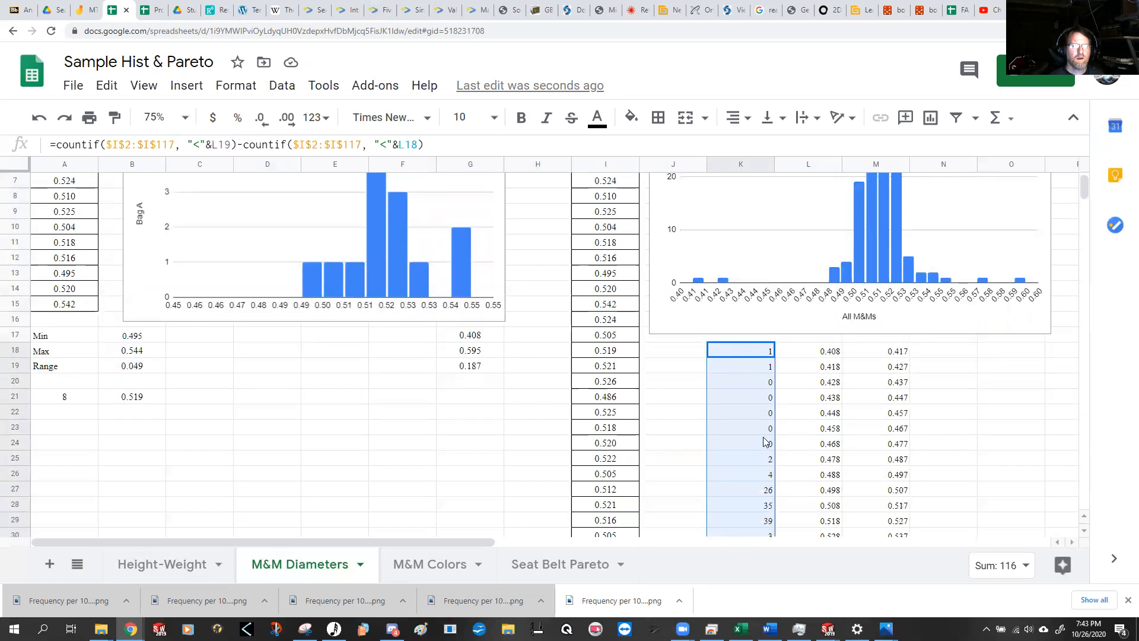
{"action": "scroll", "coordinate": [819, 424], "scroll_direction": "down", "scroll_amount": 1}
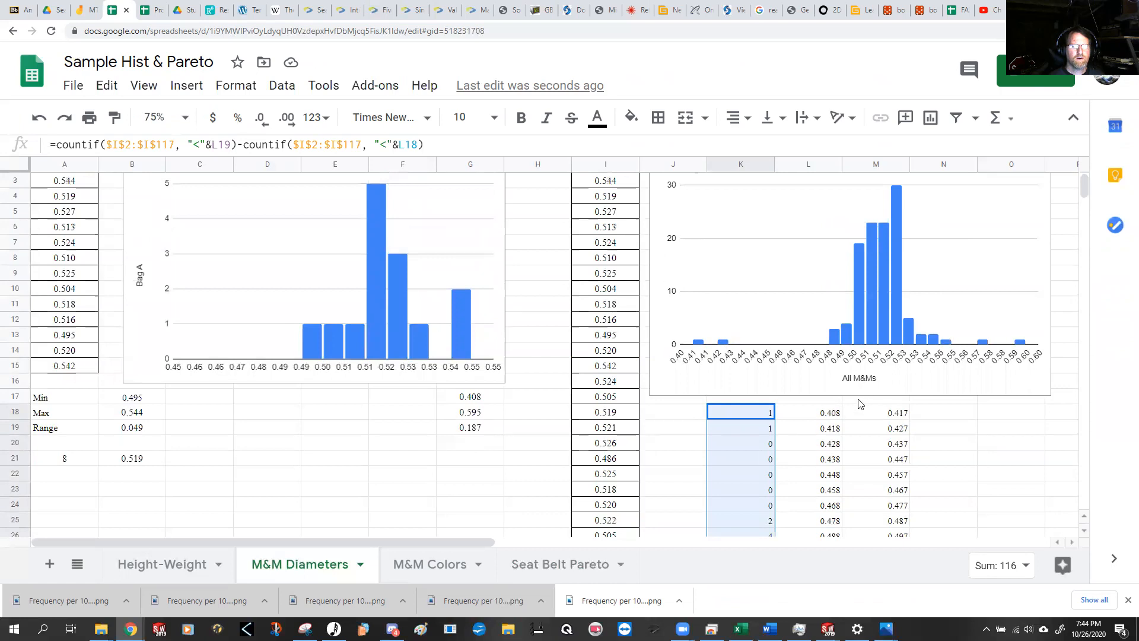
{"action": "scroll", "coordinate": [858, 404], "scroll_direction": "down", "scroll_amount": 1}
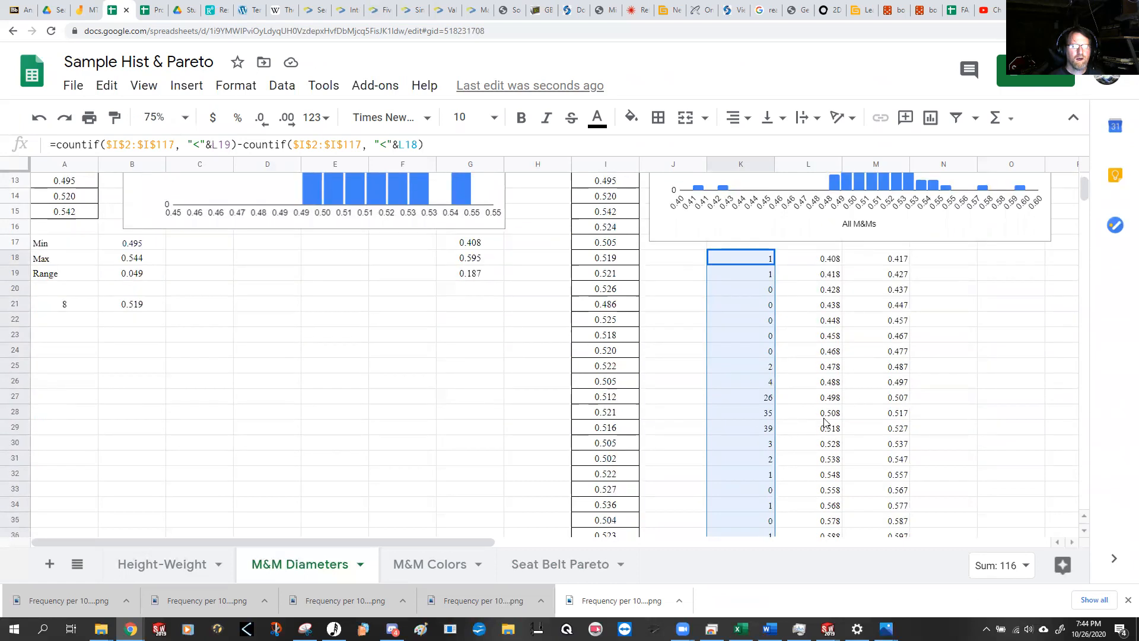
{"action": "scroll", "coordinate": [825, 397], "scroll_direction": "down", "scroll_amount": 1}
{"action": "scroll", "coordinate": [825, 397], "scroll_direction": "up", "scroll_amount": 5}
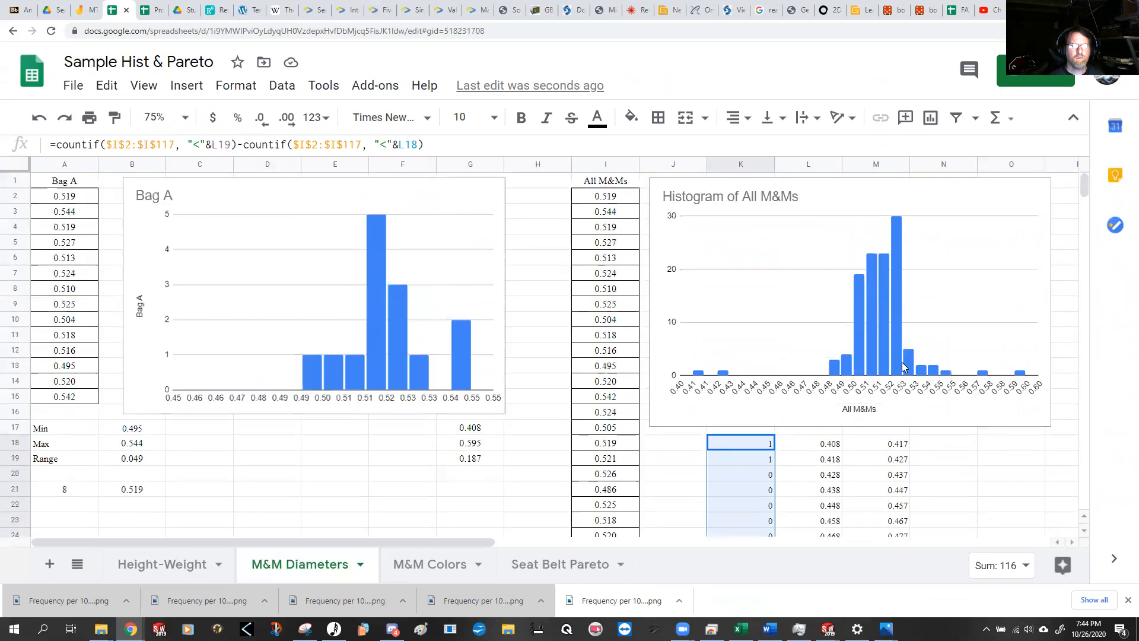
{"action": "scroll", "coordinate": [902, 437], "scroll_direction": "down", "scroll_amount": 6}
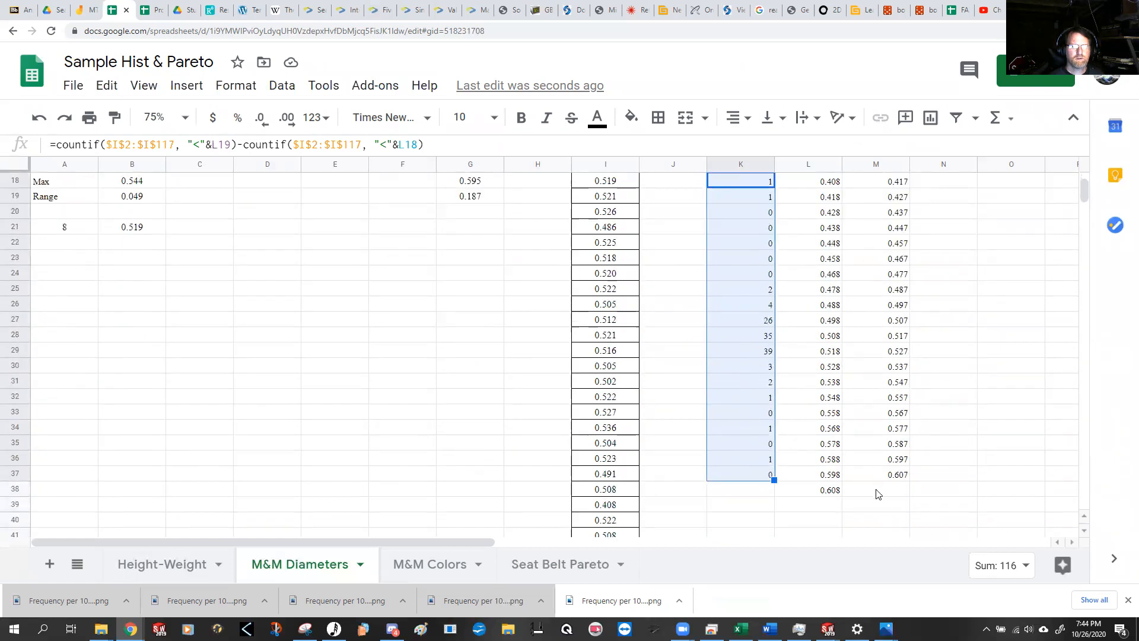
{"action": "scroll", "coordinate": [871, 481], "scroll_direction": "up", "scroll_amount": 3}
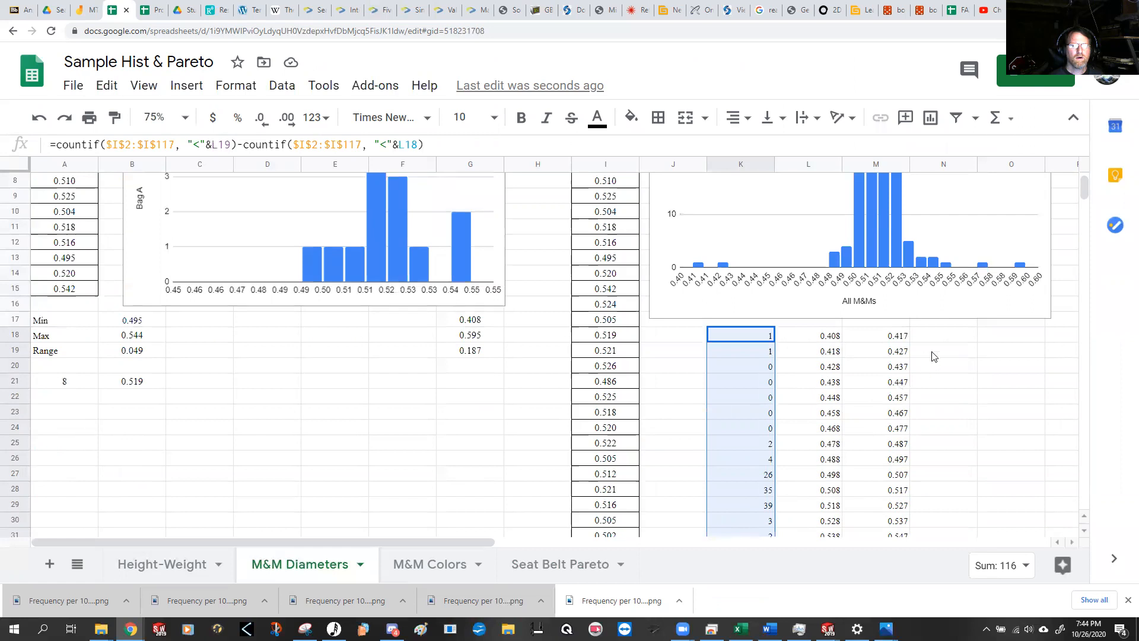
Step: Set the first lower bin limit in L18 to .40 and check the recalculated bin limits down the column
{"action": "left_click", "coordinate": [817, 341]}
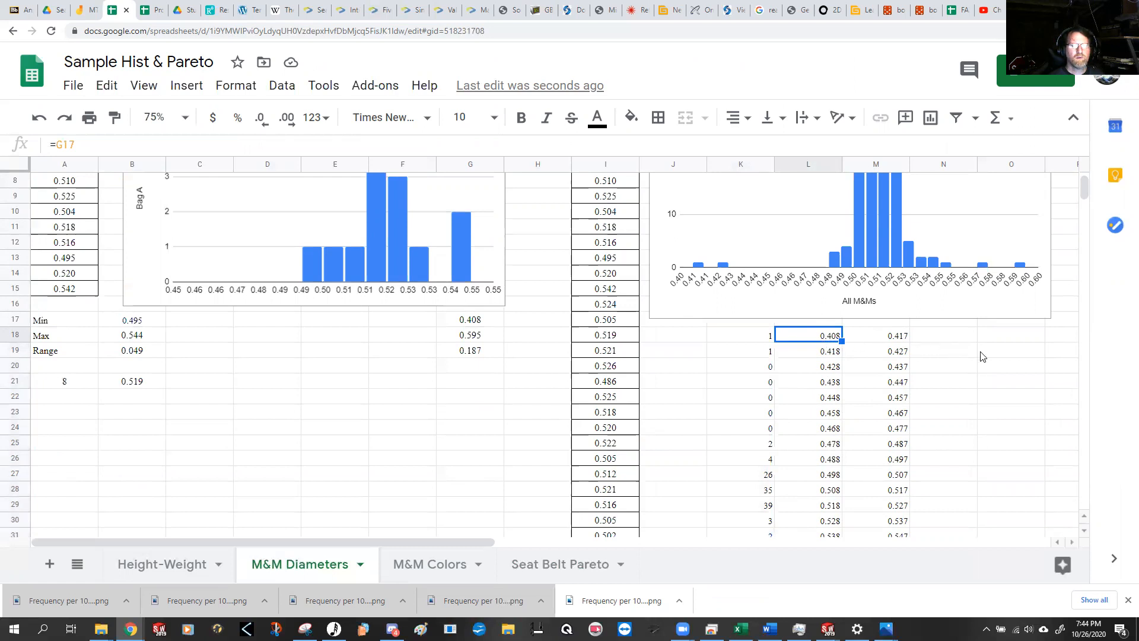
{"action": "type", "text": ".40"}
{"action": "key", "text": "Return"}
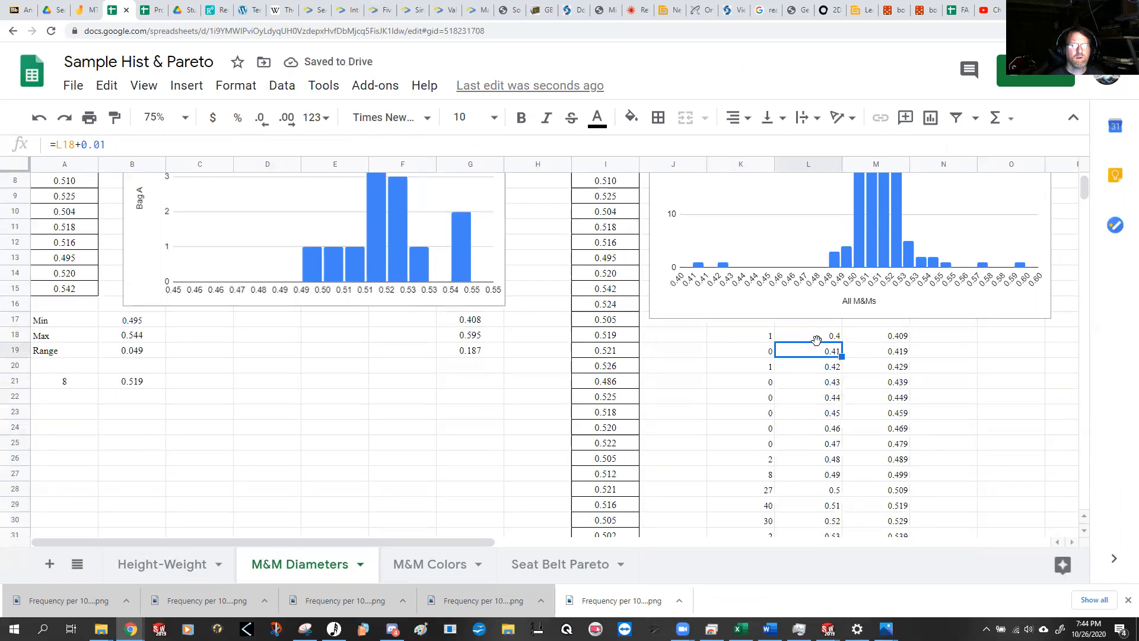
{"action": "left_click_drag", "start_coordinate": [821, 341], "coordinate": [830, 493]}
{"action": "scroll", "coordinate": [828, 474], "scroll_direction": "down", "scroll_amount": 6}
{"action": "scroll", "coordinate": [829, 464], "scroll_direction": "up", "scroll_amount": 1}
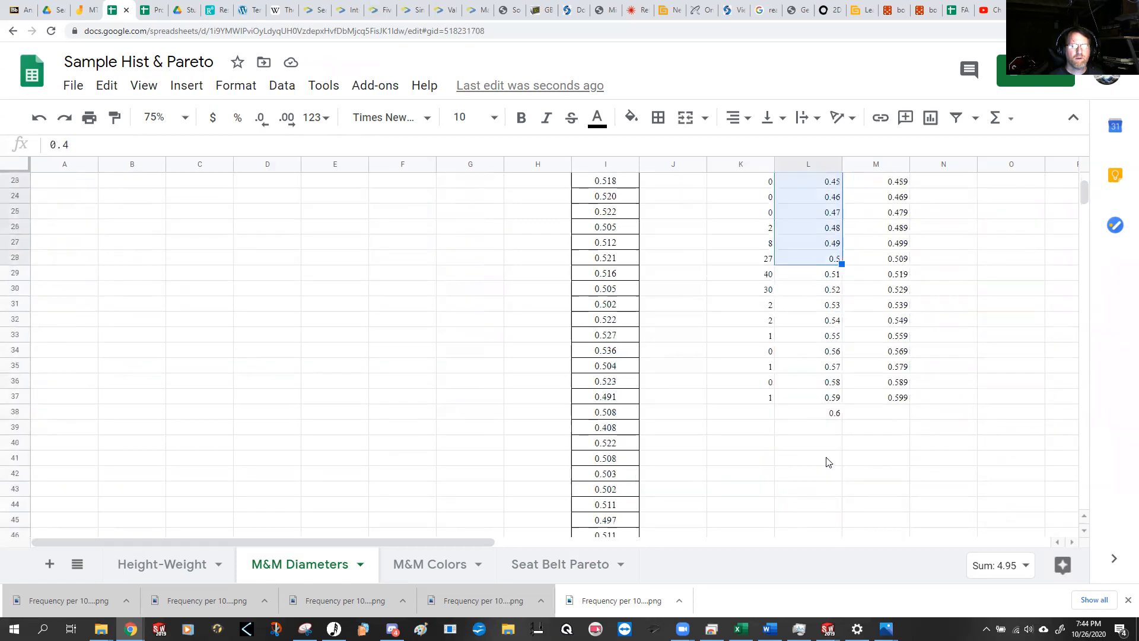
{"action": "scroll", "coordinate": [822, 430], "scroll_direction": "up", "scroll_amount": 7}
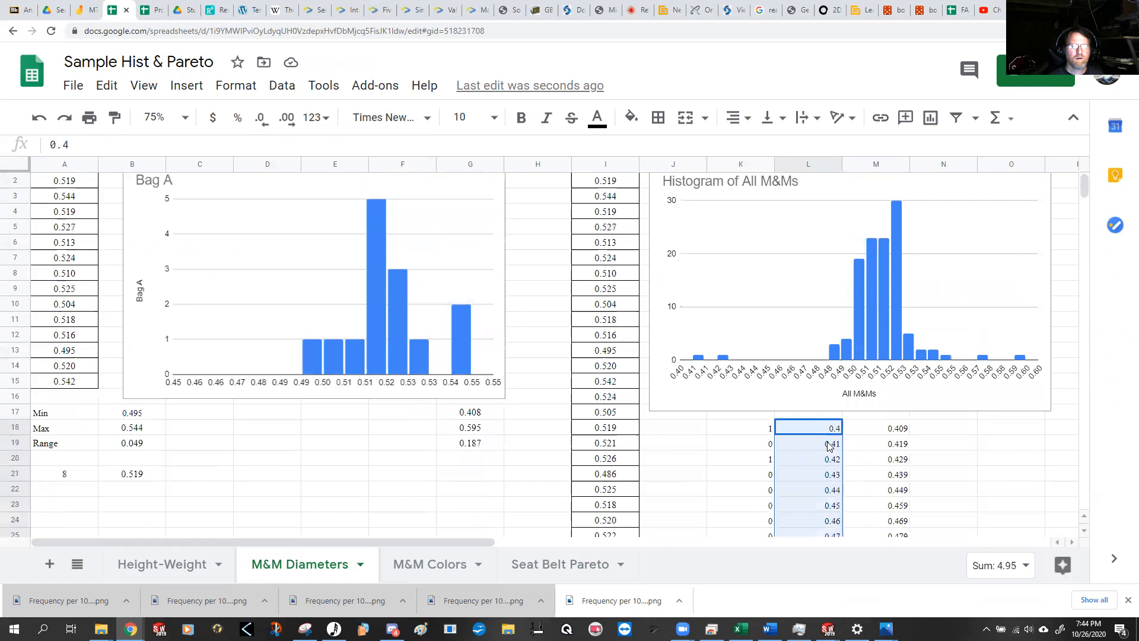
{"action": "scroll", "coordinate": [824, 436], "scroll_direction": "down", "scroll_amount": 4}
{"action": "scroll", "coordinate": [825, 434], "scroll_direction": "up", "scroll_amount": 3}
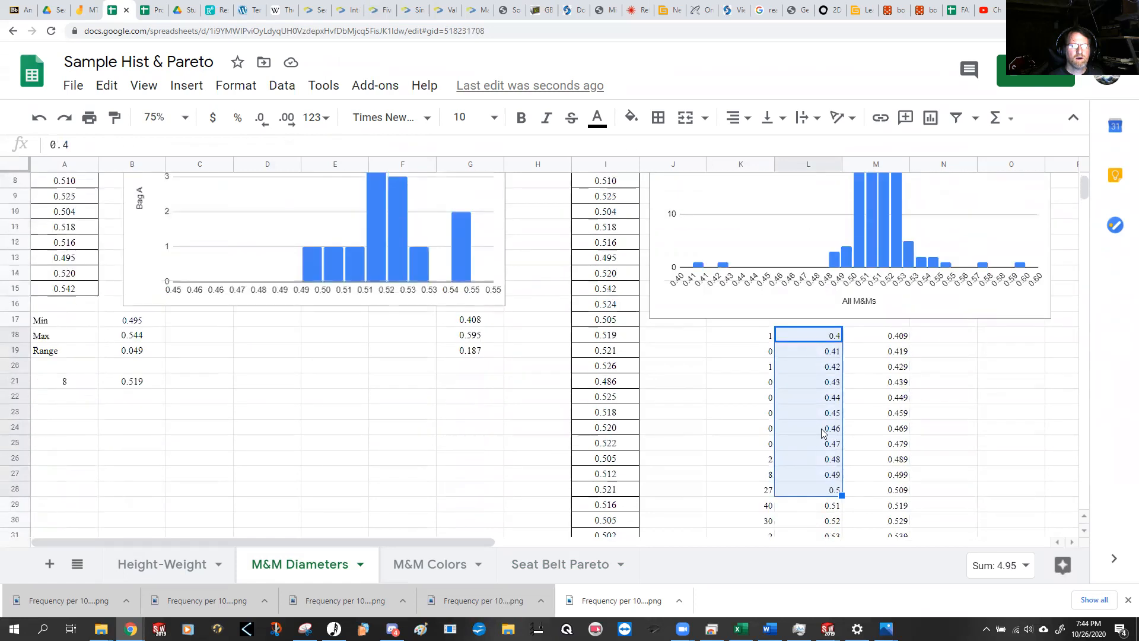
Step: Insert a chart from the bin counts and lower limits in K18:L37
{"action": "left_click", "coordinate": [956, 434]}
{"action": "left_click", "coordinate": [828, 427]}
{"action": "left_click_drag", "start_coordinate": [756, 389], "coordinate": [808, 470]}
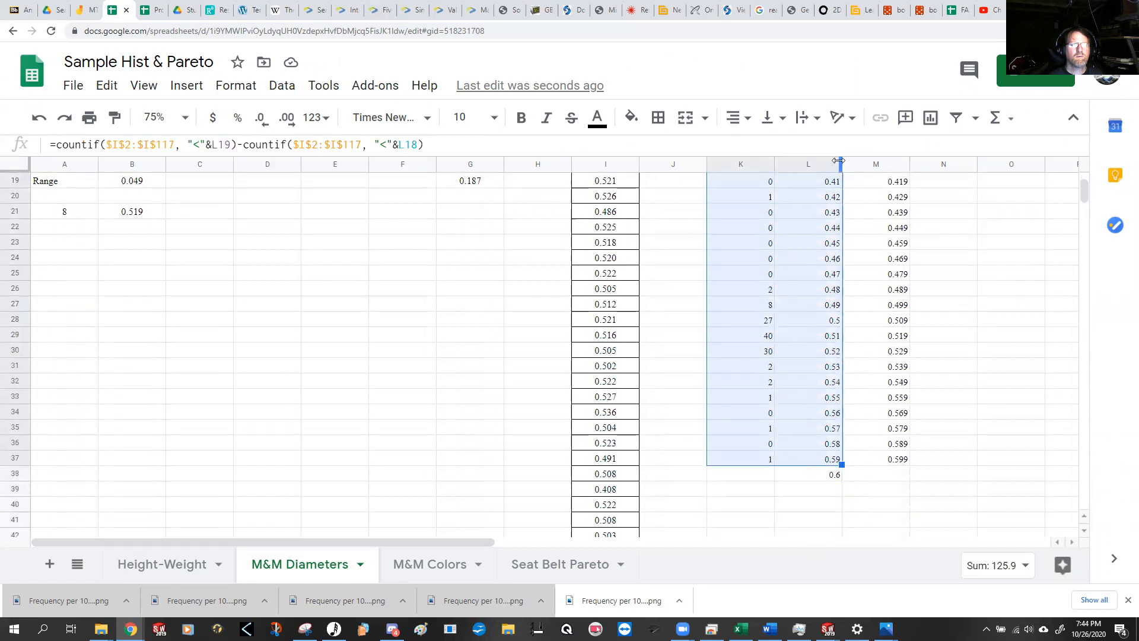
{"action": "left_click", "coordinate": [931, 118]}
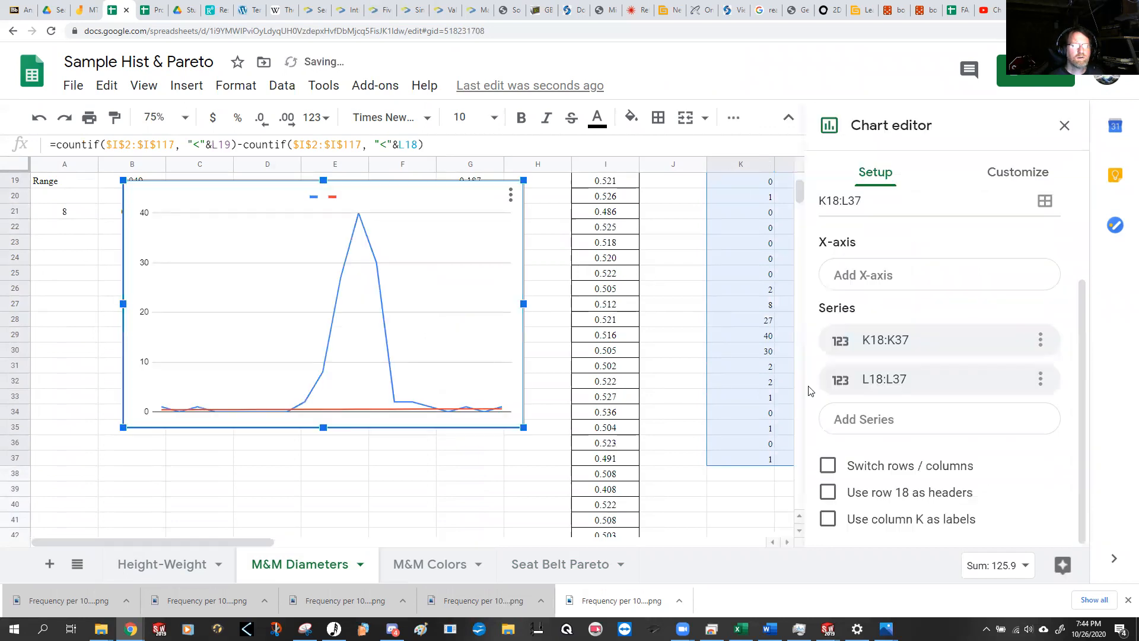
Step: Change the new chart's type to Column chart, check its series setup and close the chart editor
{"action": "scroll", "coordinate": [949, 280], "scroll_direction": "up", "scroll_amount": 2}
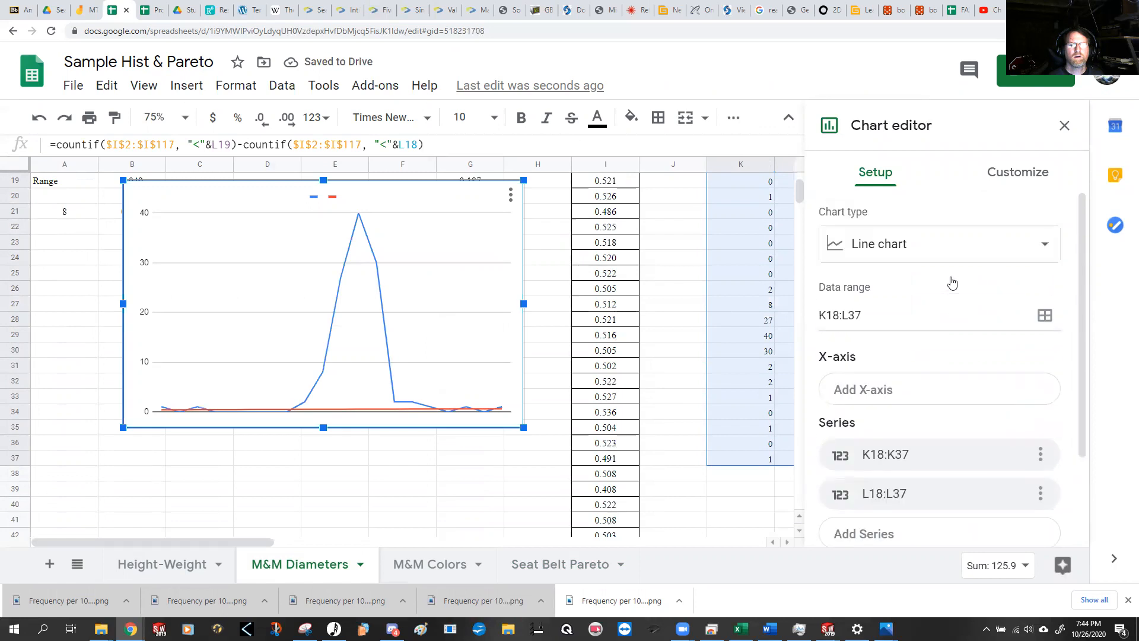
{"action": "left_click", "coordinate": [1032, 248]}
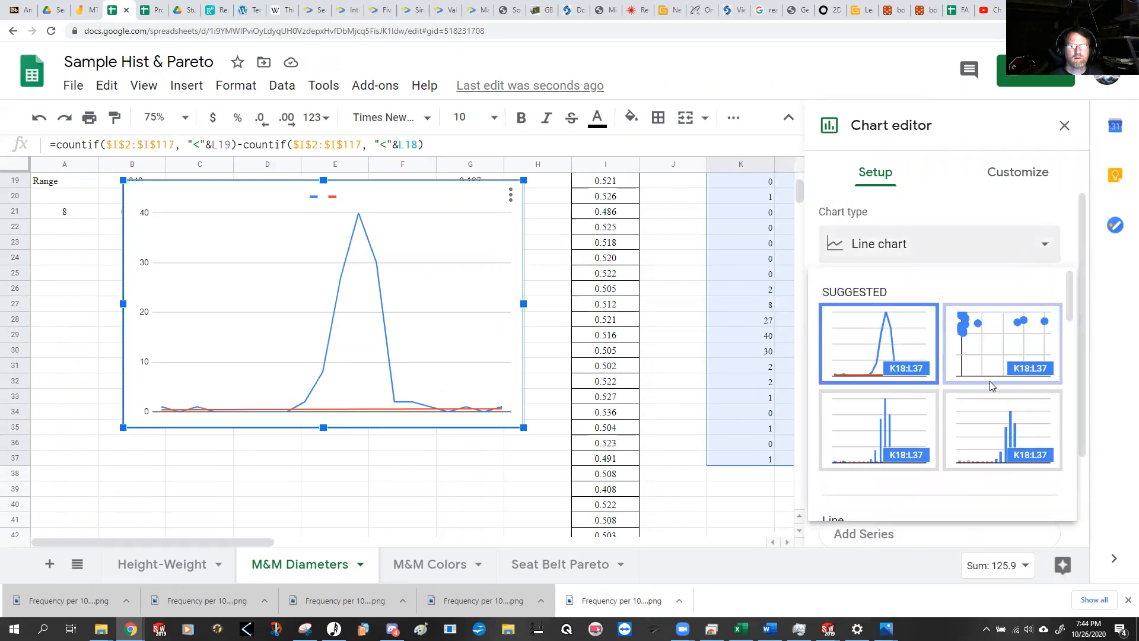
{"action": "scroll", "coordinate": [990, 382], "scroll_direction": "down", "scroll_amount": 5}
{"action": "scroll", "coordinate": [989, 383], "scroll_direction": "up", "scroll_amount": 10}
{"action": "scroll", "coordinate": [989, 380], "scroll_direction": "down", "scroll_amount": 3}
{"action": "left_click", "coordinate": [862, 320]}
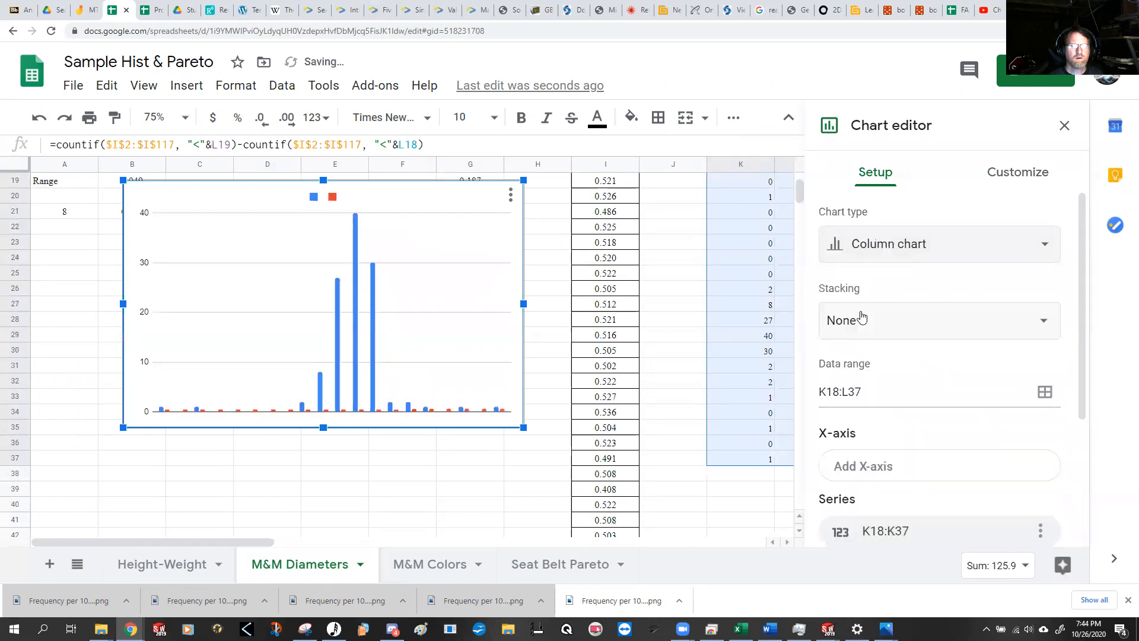
{"action": "scroll", "coordinate": [973, 421], "scroll_direction": "down", "scroll_amount": 3}
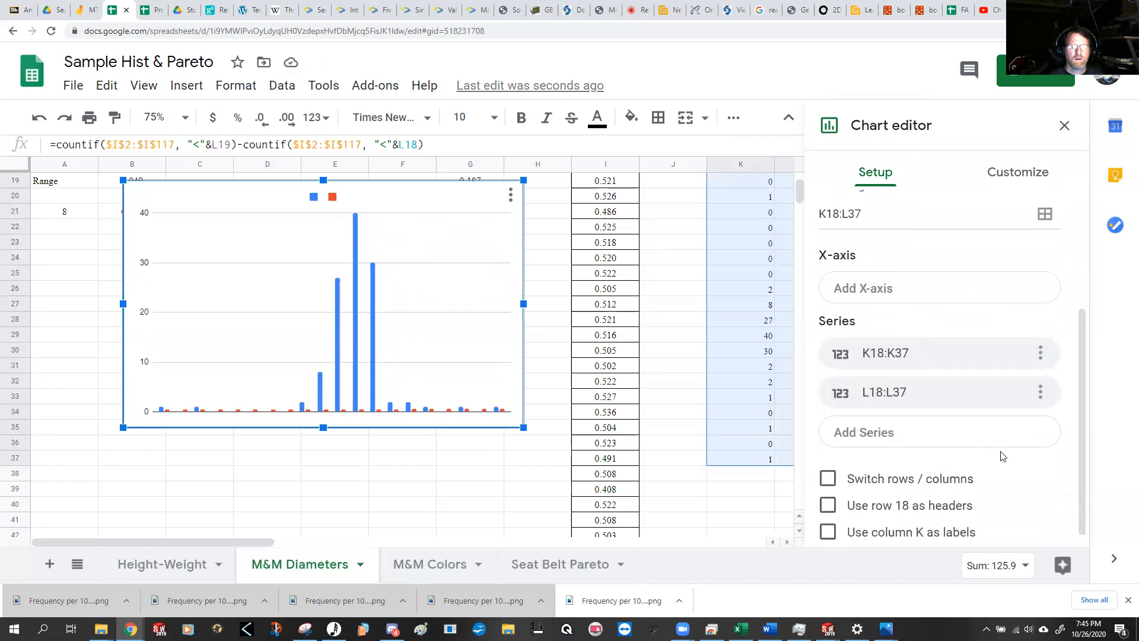
{"action": "scroll", "coordinate": [988, 467], "scroll_direction": "down", "scroll_amount": 1}
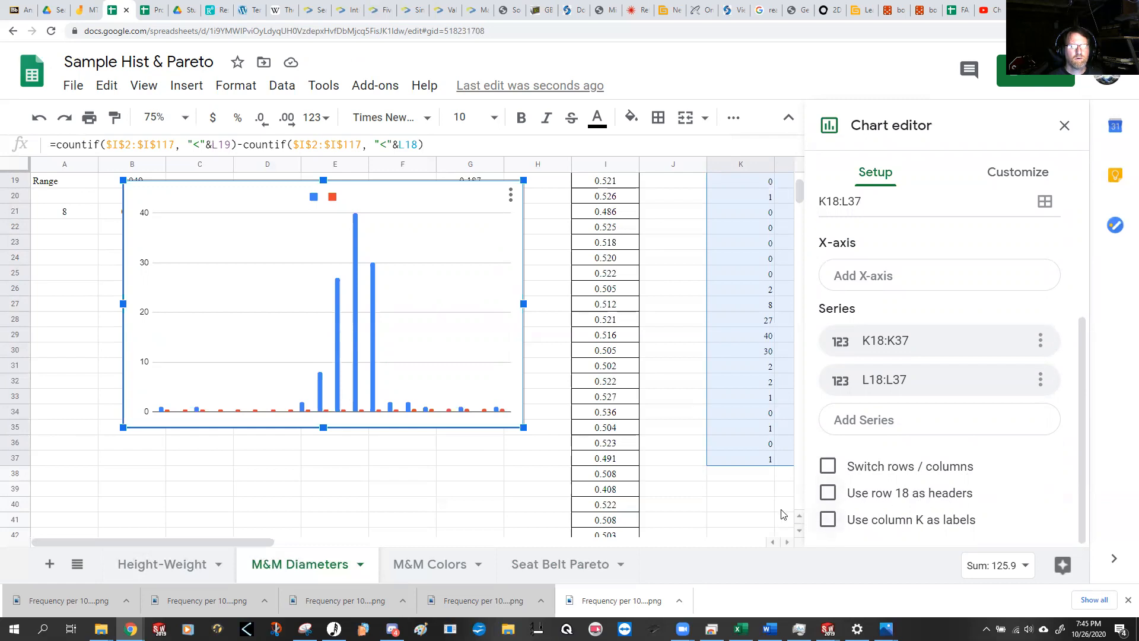
{"action": "left_click", "coordinate": [1064, 125]}
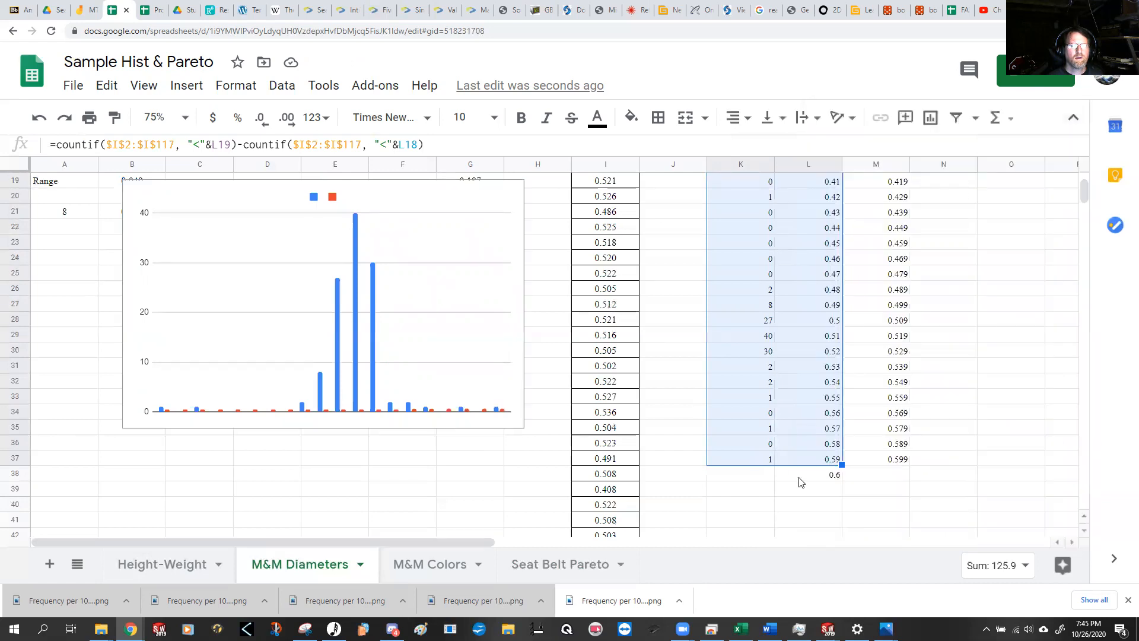
Step: Insert an empty column between the lower limits in column L and the upper limits in column M
{"action": "scroll", "coordinate": [853, 477], "scroll_direction": "up", "scroll_amount": 3}
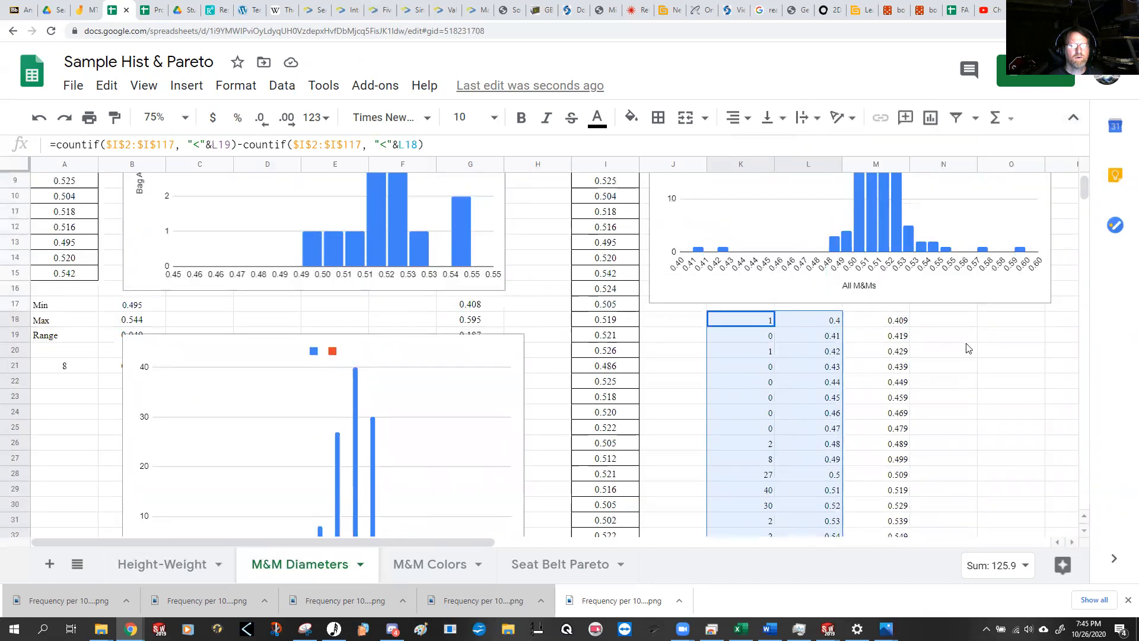
{"action": "left_click", "coordinate": [746, 165]}
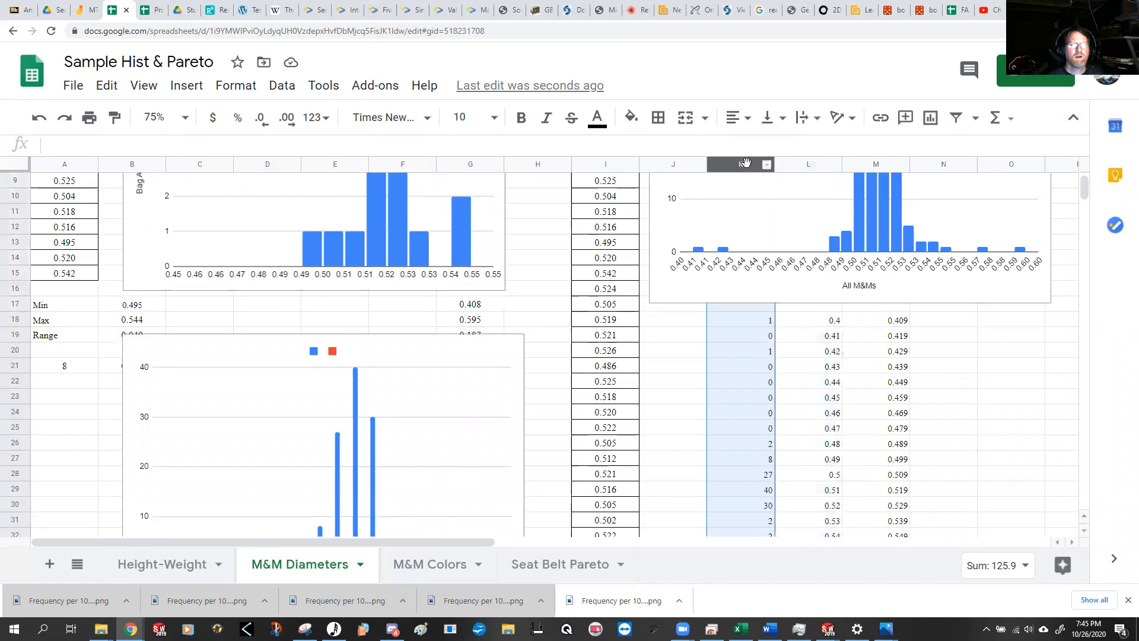
{"action": "right_click", "coordinate": [739, 168]}
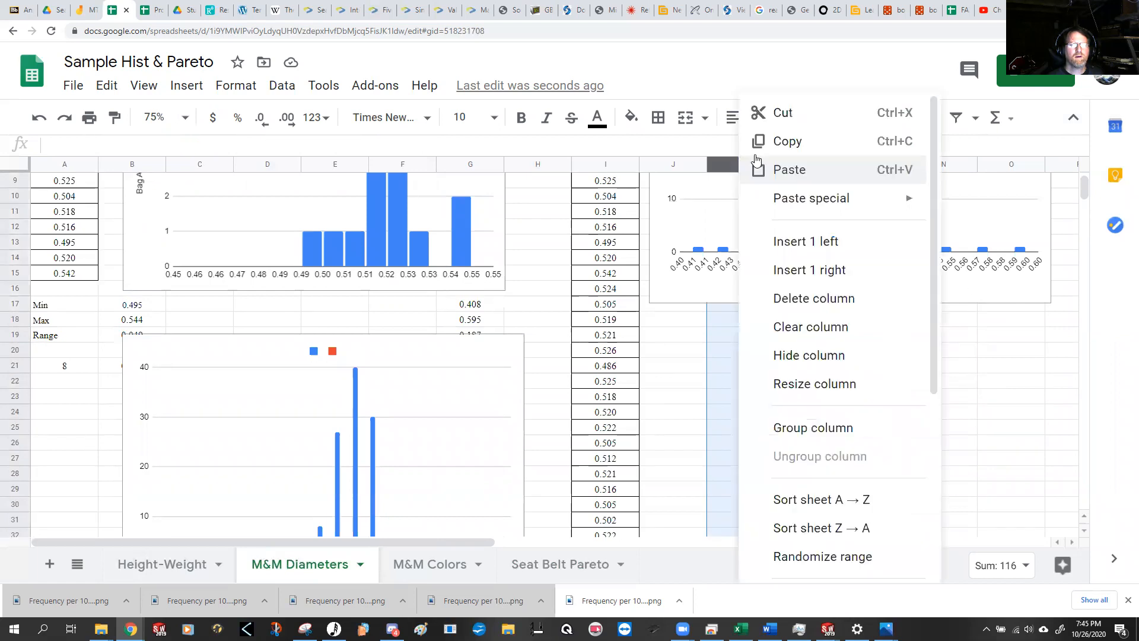
{"action": "left_click", "coordinate": [762, 113]}
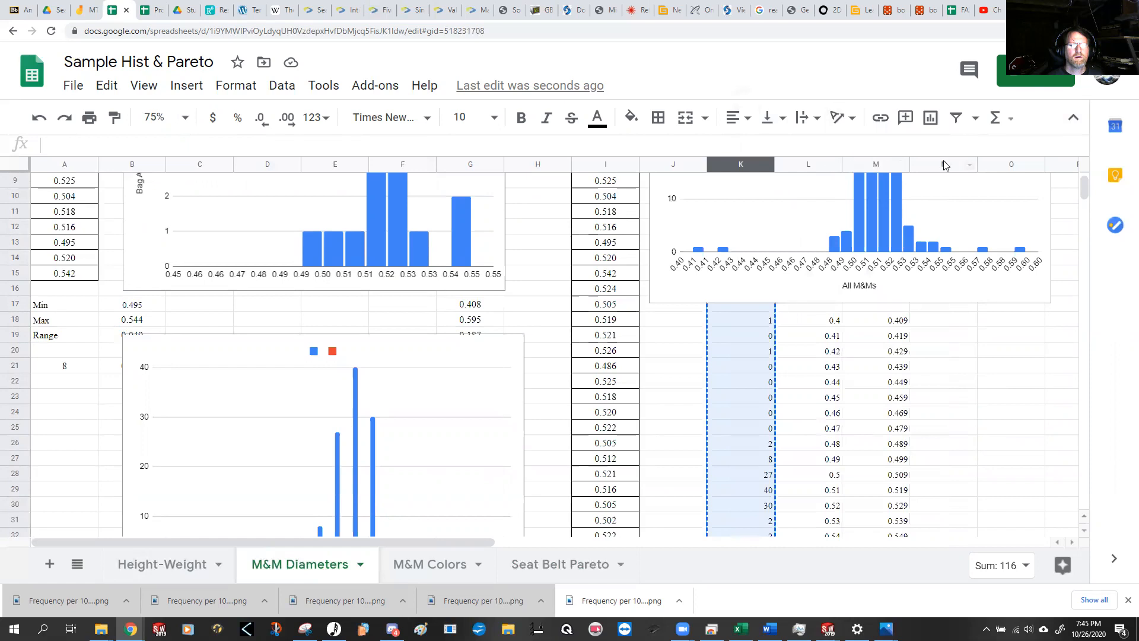
{"action": "left_click", "coordinate": [851, 162]}
{"action": "right_click", "coordinate": [852, 162]}
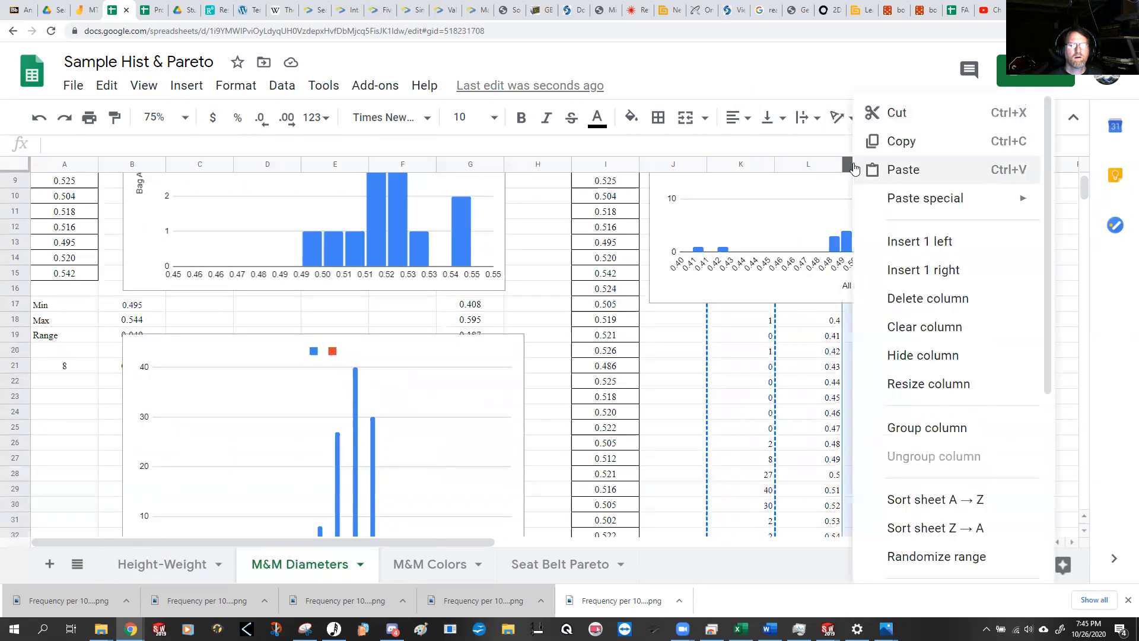
{"action": "left_click", "coordinate": [931, 248]}
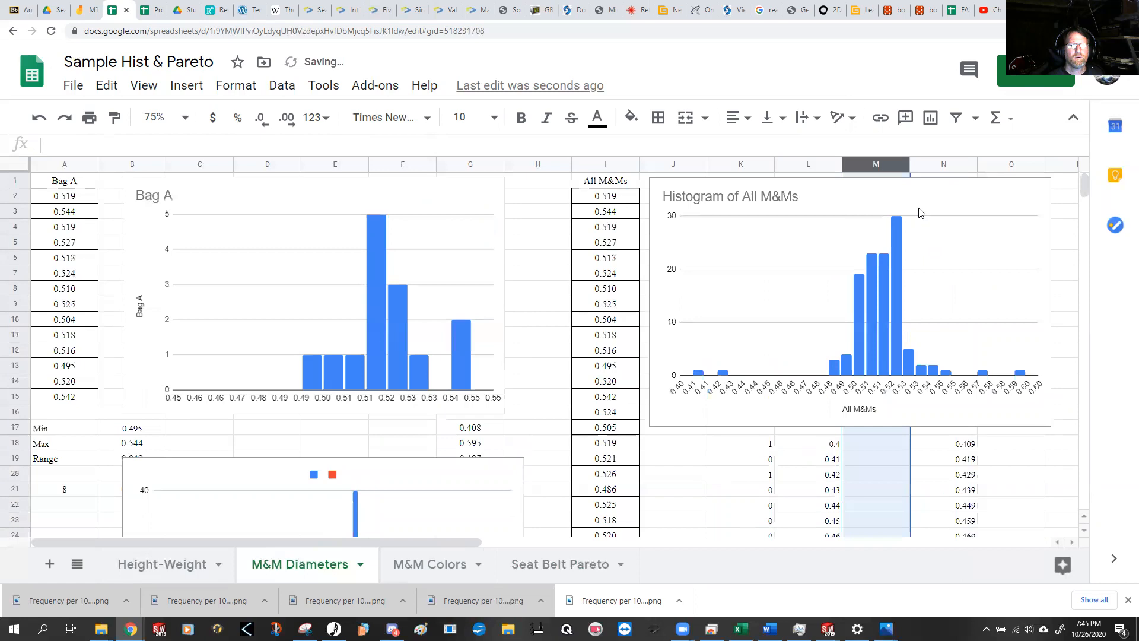
Step: Move the bin counts from column K into the empty column M, beside the lower limits
{"action": "right_click", "coordinate": [876, 163]}
{"action": "right_click", "coordinate": [740, 171]}
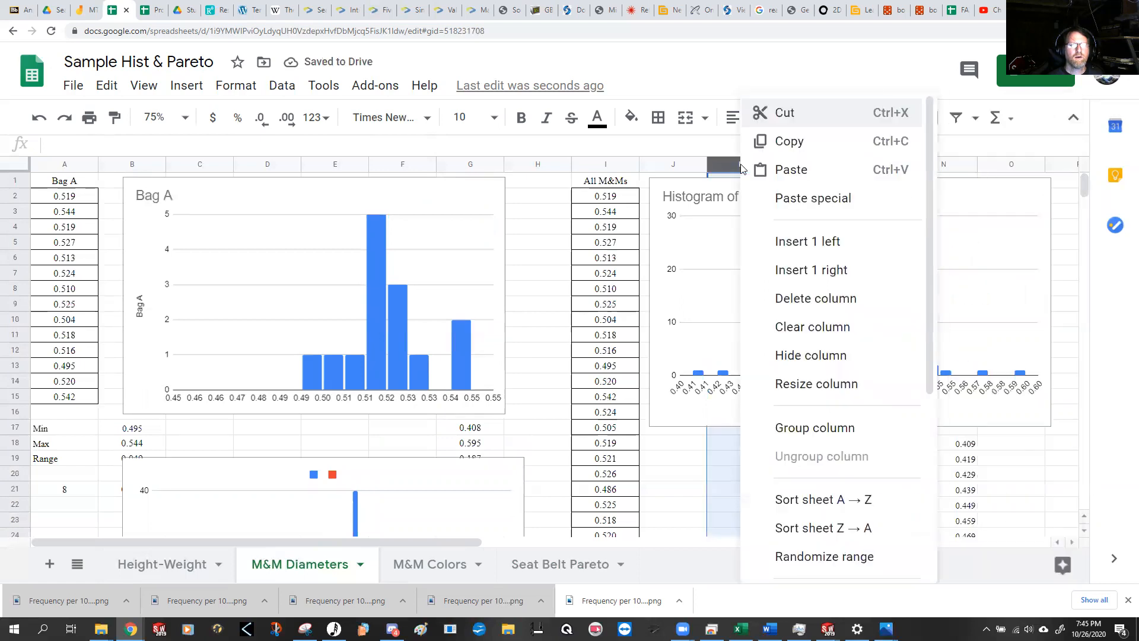
{"action": "left_click", "coordinate": [779, 117]}
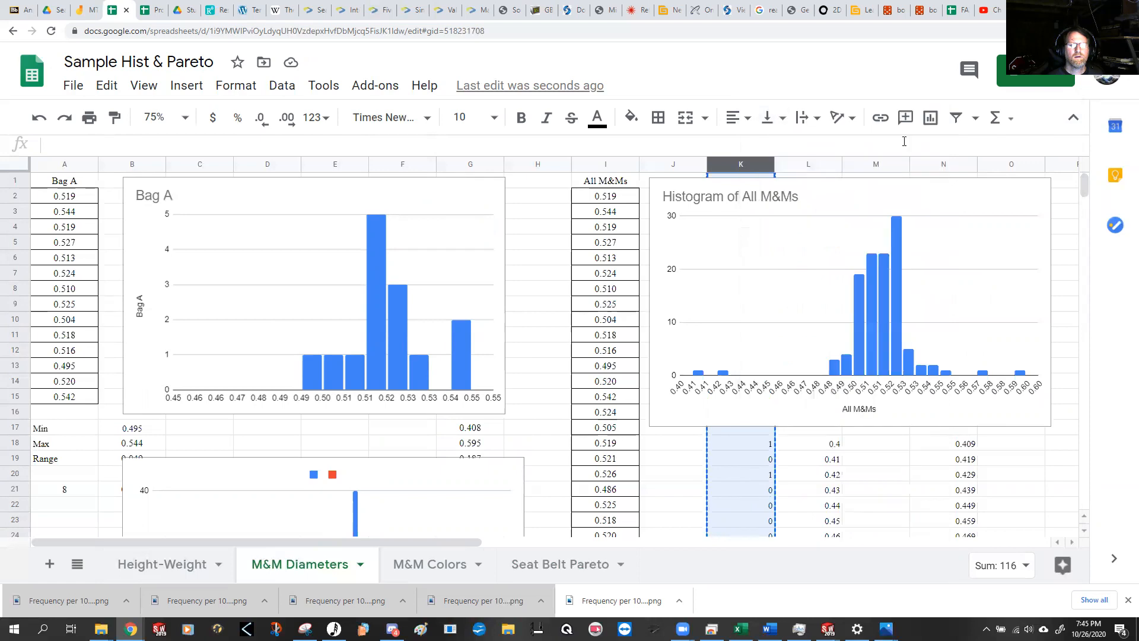
{"action": "right_click", "coordinate": [884, 166]}
{"action": "left_click", "coordinate": [925, 169]}
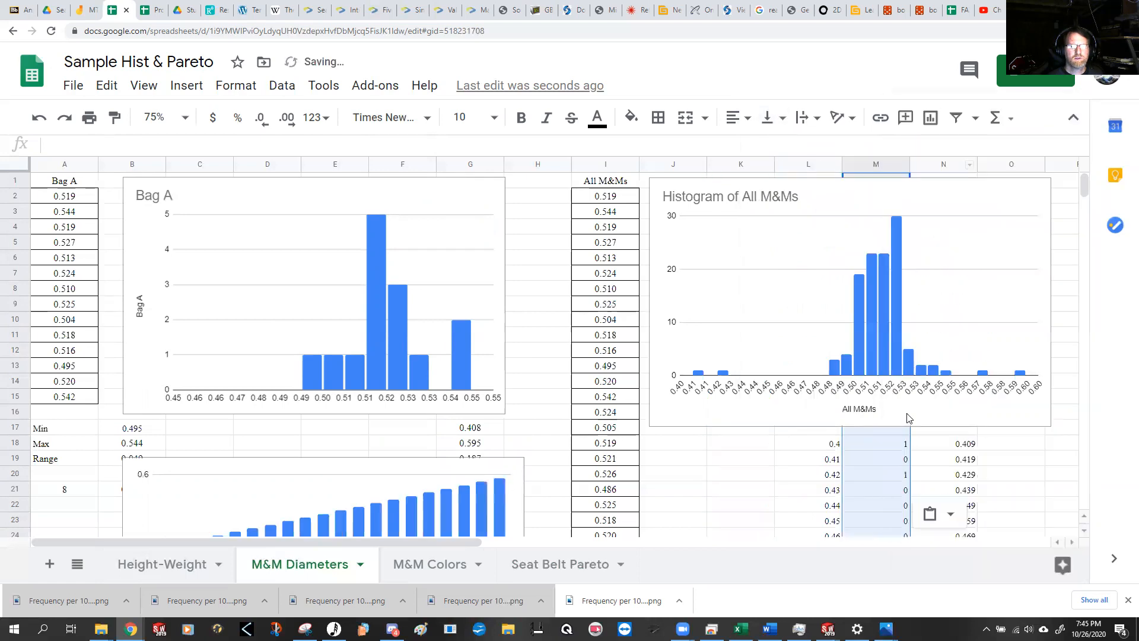
Step: Delete the old column chart that covers the cells below the Bag A histogram
{"action": "scroll", "coordinate": [882, 467], "scroll_direction": "down", "scroll_amount": 3}
{"action": "scroll", "coordinate": [877, 456], "scroll_direction": "down", "scroll_amount": 1}
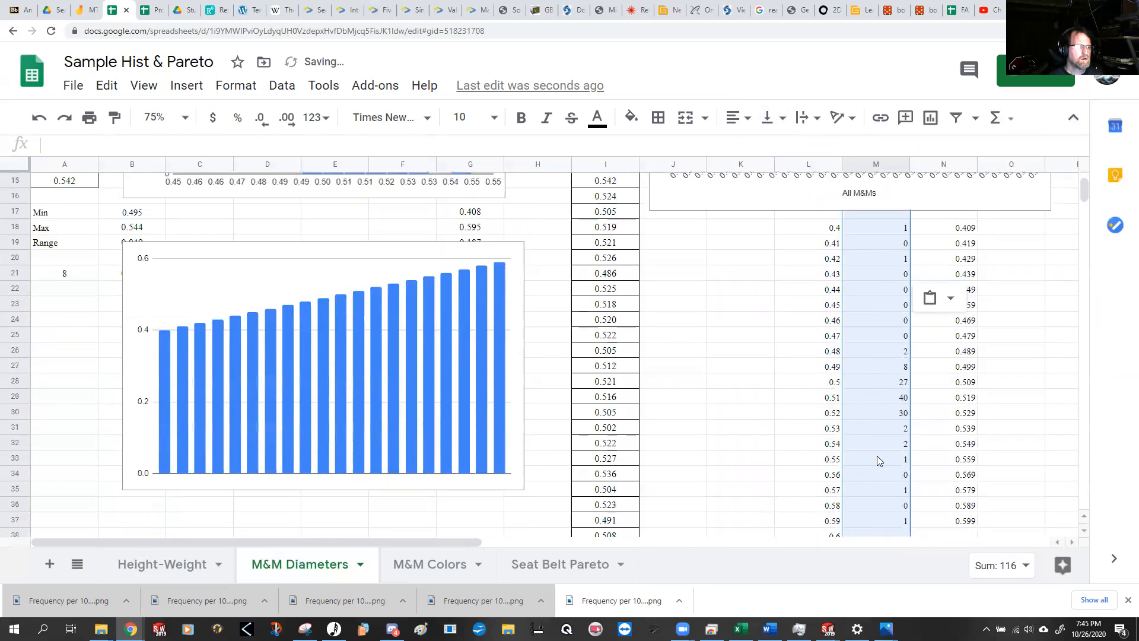
{"action": "left_click", "coordinate": [365, 259]}
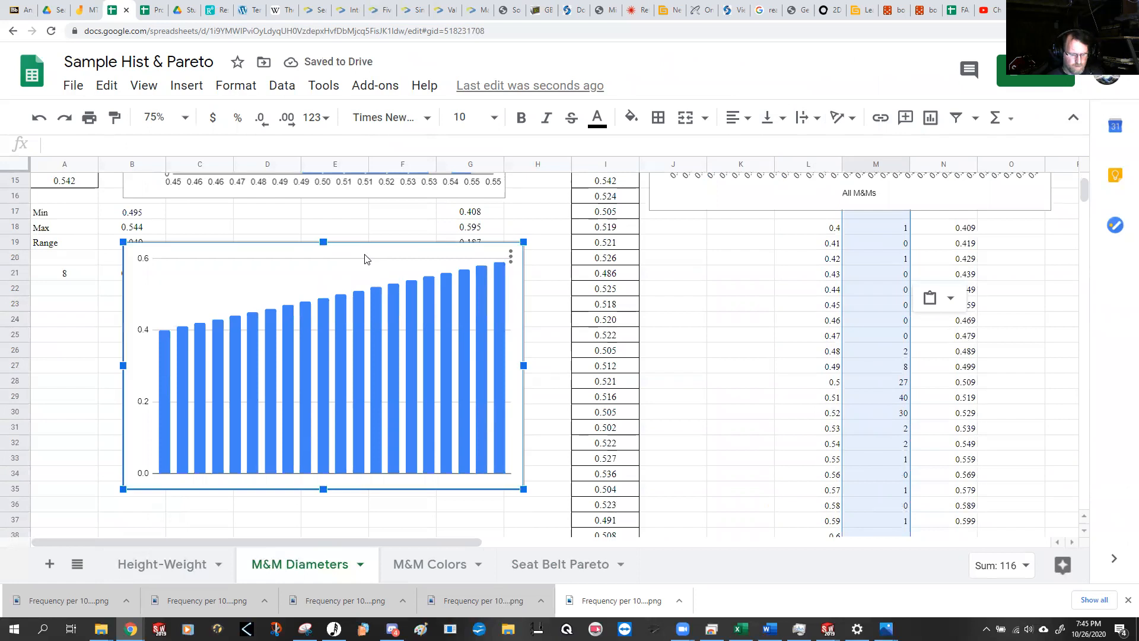
{"action": "key", "text": "Delete"}
Step: Insert a chart of the bin counts against the lower limits from L18:M37, check its setup and close the chart editor
{"action": "scroll", "coordinate": [822, 394], "scroll_direction": "up", "scroll_amount": 4}
{"action": "scroll", "coordinate": [852, 403], "scroll_direction": "down", "scroll_amount": 2}
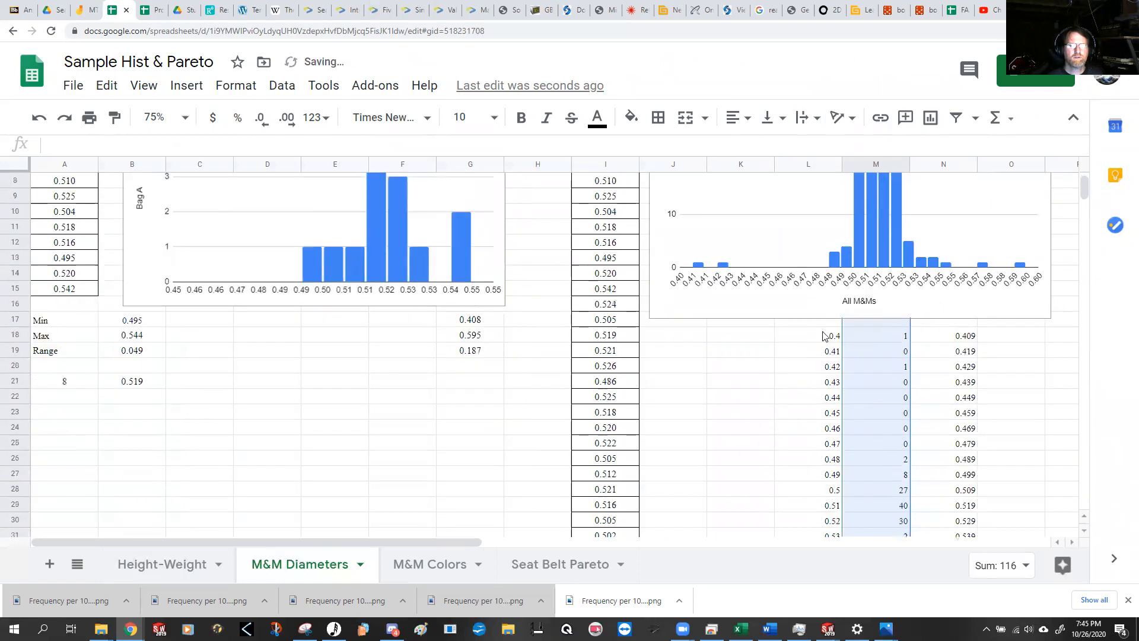
{"action": "left_click", "coordinate": [825, 336]}
{"action": "left_click", "coordinate": [821, 383]}
{"action": "left_click_drag", "start_coordinate": [818, 343], "coordinate": [895, 335]}
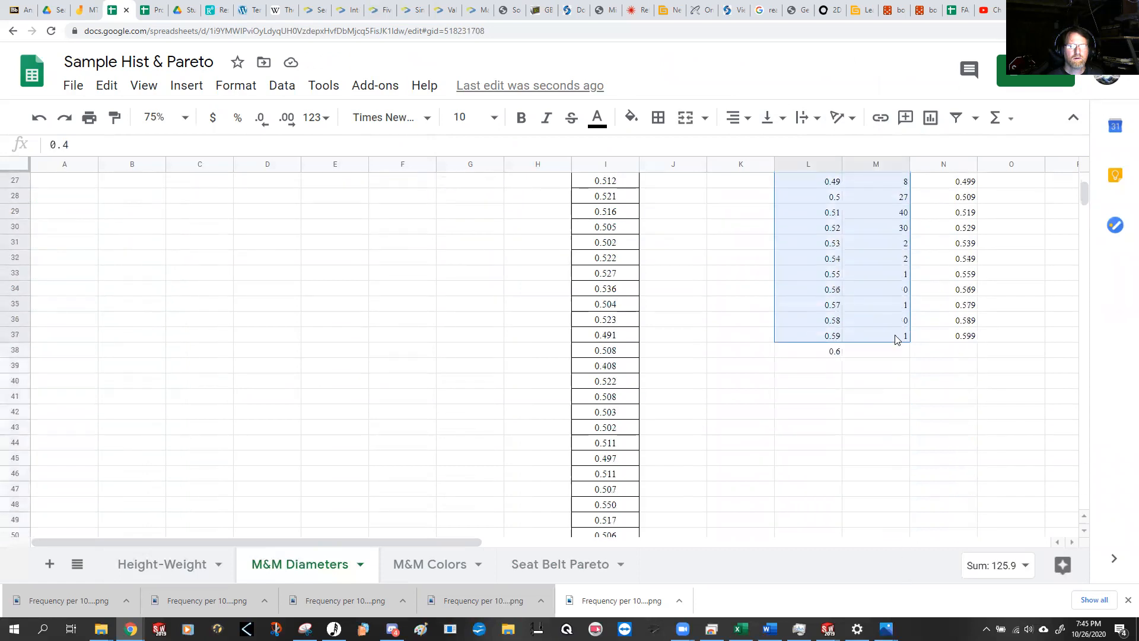
{"action": "left_click", "coordinate": [931, 117]}
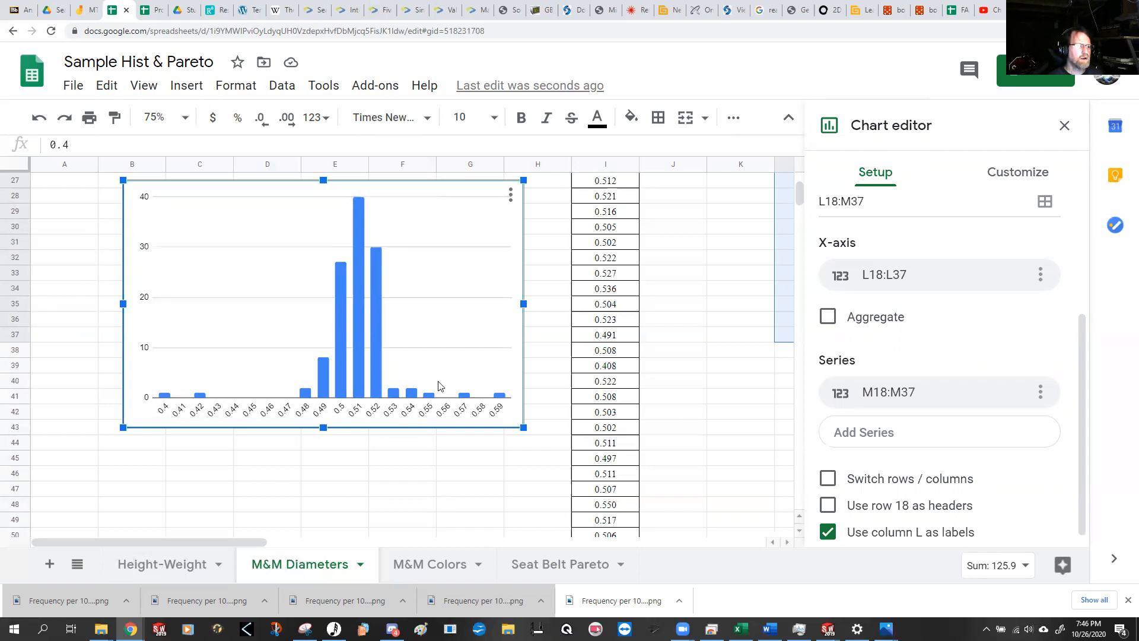
{"action": "scroll", "coordinate": [733, 373], "scroll_direction": "up", "scroll_amount": 1}
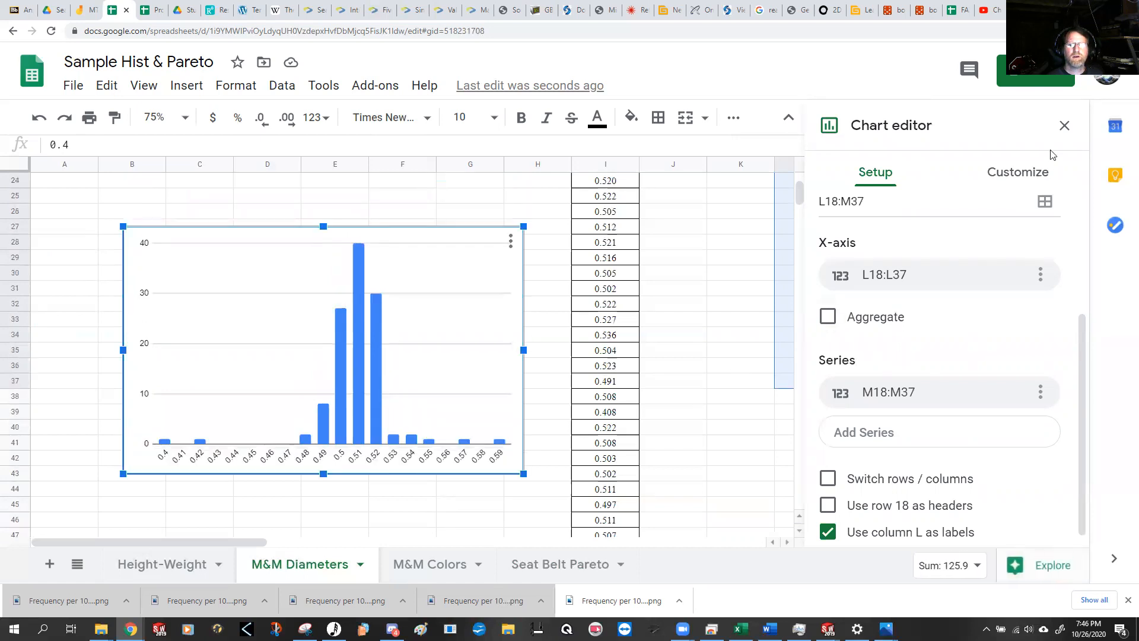
{"action": "left_click", "coordinate": [1064, 126]}
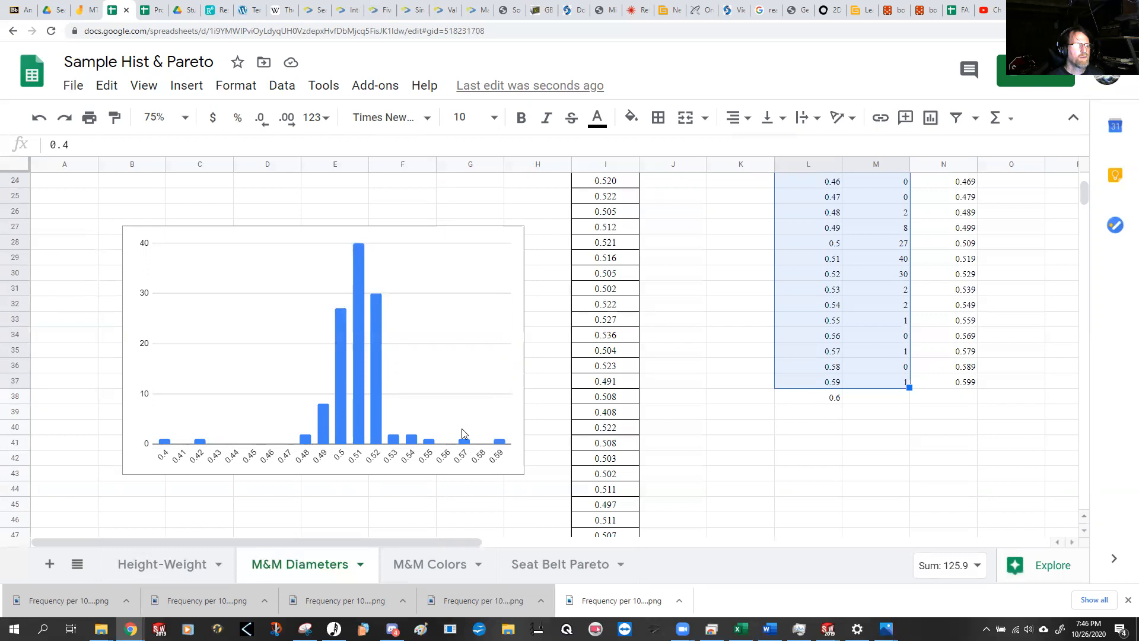
Step: Compare the new bin-count column chart and its L:M table with the built-in Histogram of All M&Ms
{"action": "scroll", "coordinate": [469, 431], "scroll_direction": "up", "scroll_amount": 1}
{"action": "scroll", "coordinate": [469, 430], "scroll_direction": "up", "scroll_amount": 5}
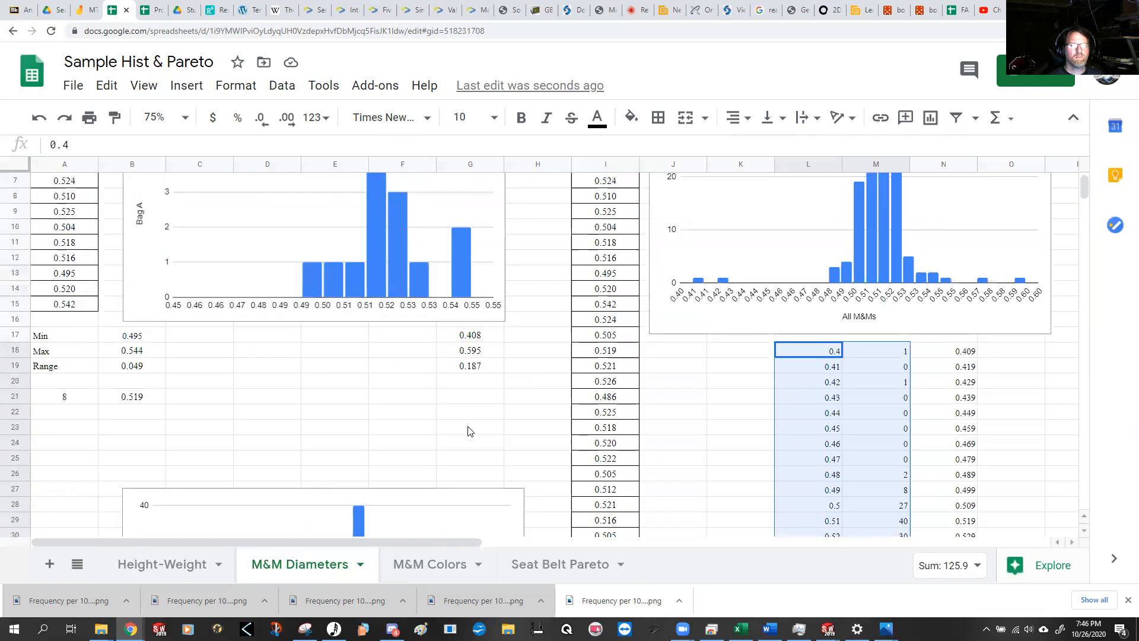
{"action": "scroll", "coordinate": [469, 431], "scroll_direction": "up", "scroll_amount": 2}
{"action": "scroll", "coordinate": [469, 430], "scroll_direction": "down", "scroll_amount": 8}
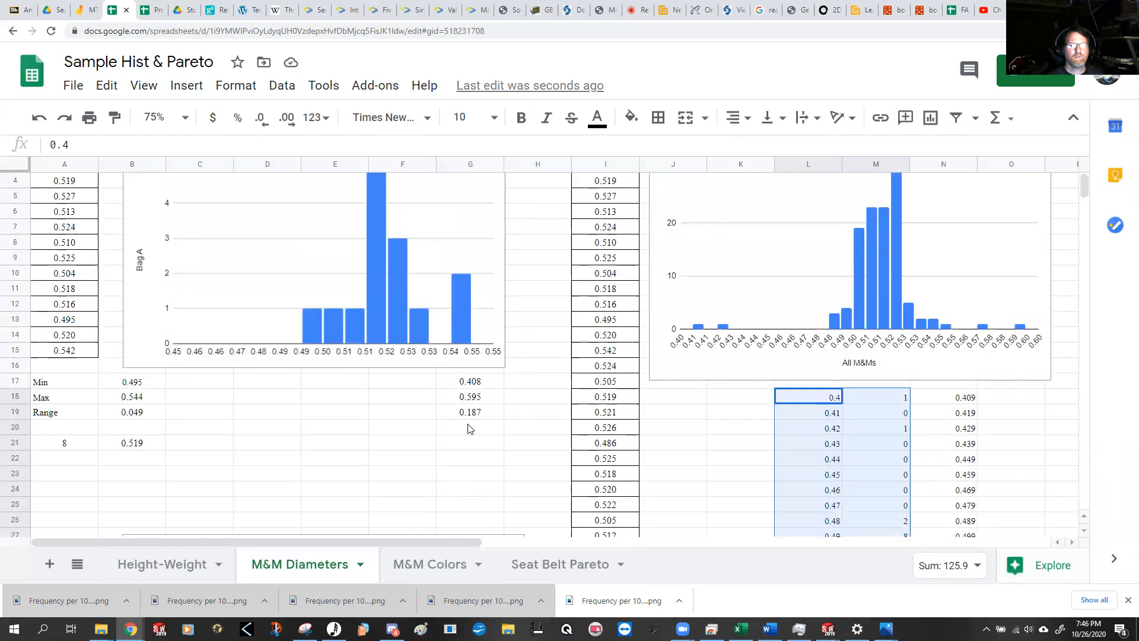
{"action": "scroll", "coordinate": [386, 343], "scroll_direction": "up", "scroll_amount": 8}
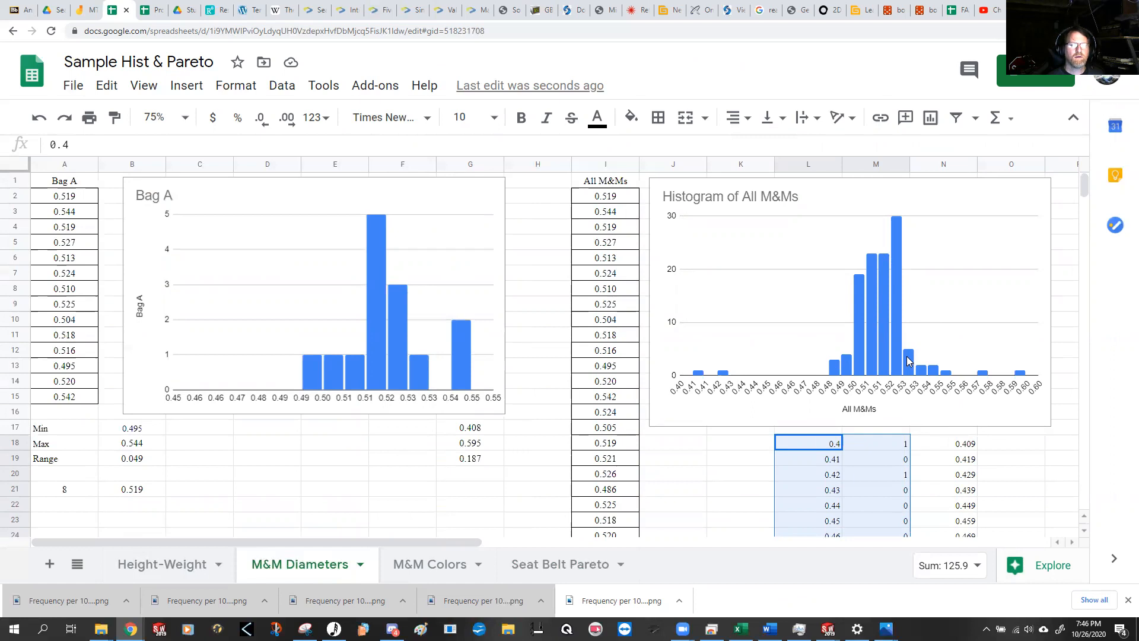
{"action": "scroll", "coordinate": [907, 356], "scroll_direction": "down", "scroll_amount": 5}
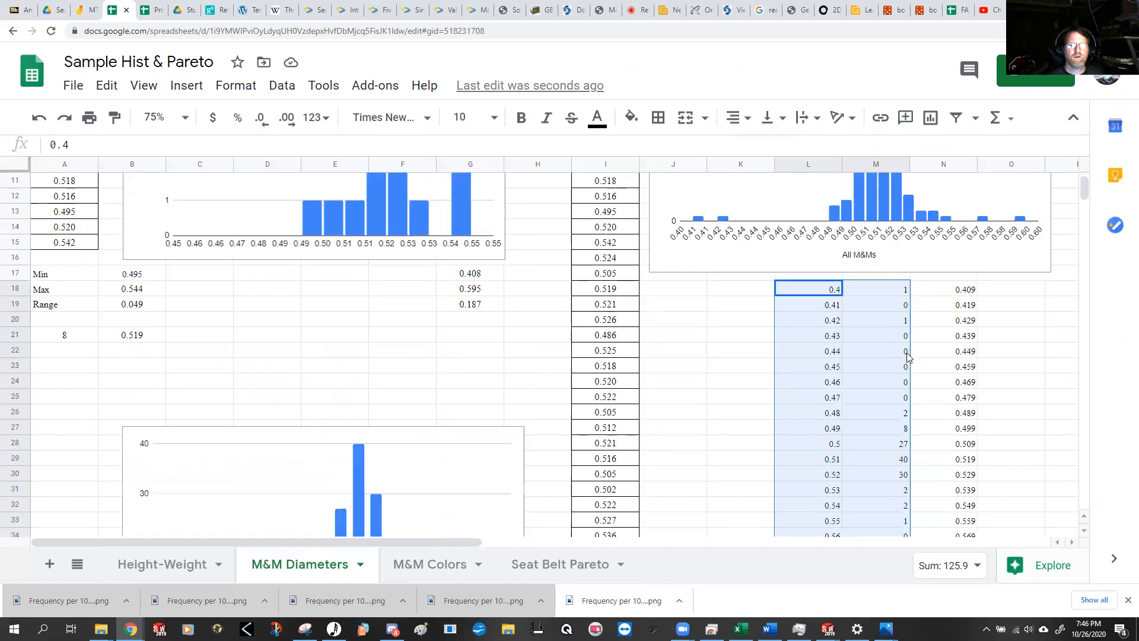
{"action": "scroll", "coordinate": [907, 356], "scroll_direction": "up", "scroll_amount": 5}
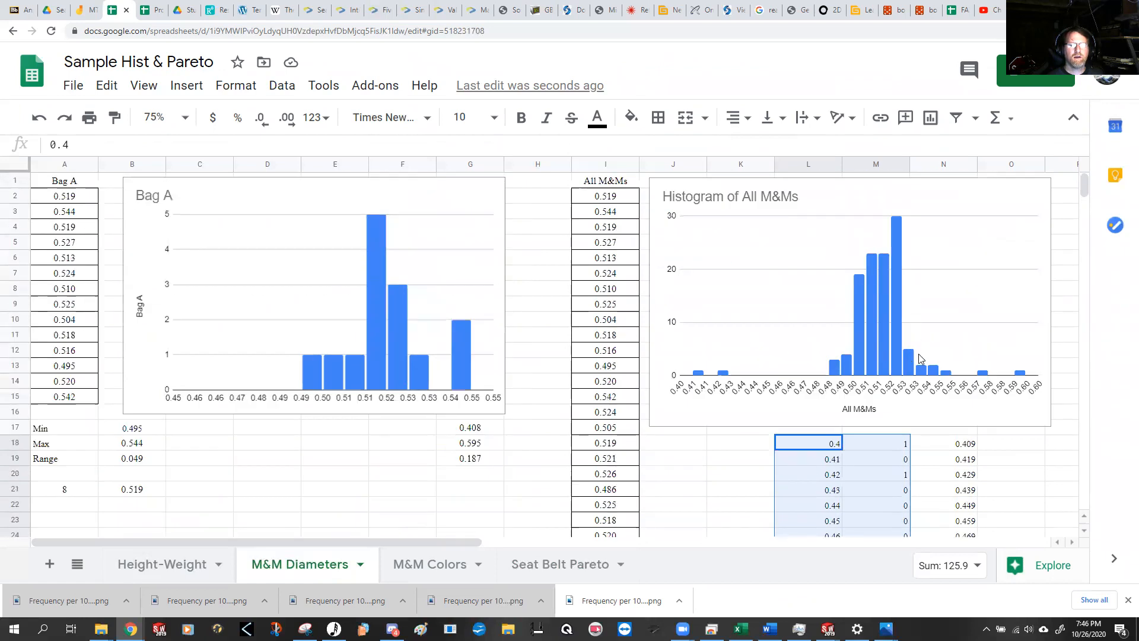
{"action": "scroll", "coordinate": [919, 354], "scroll_direction": "down", "scroll_amount": 7}
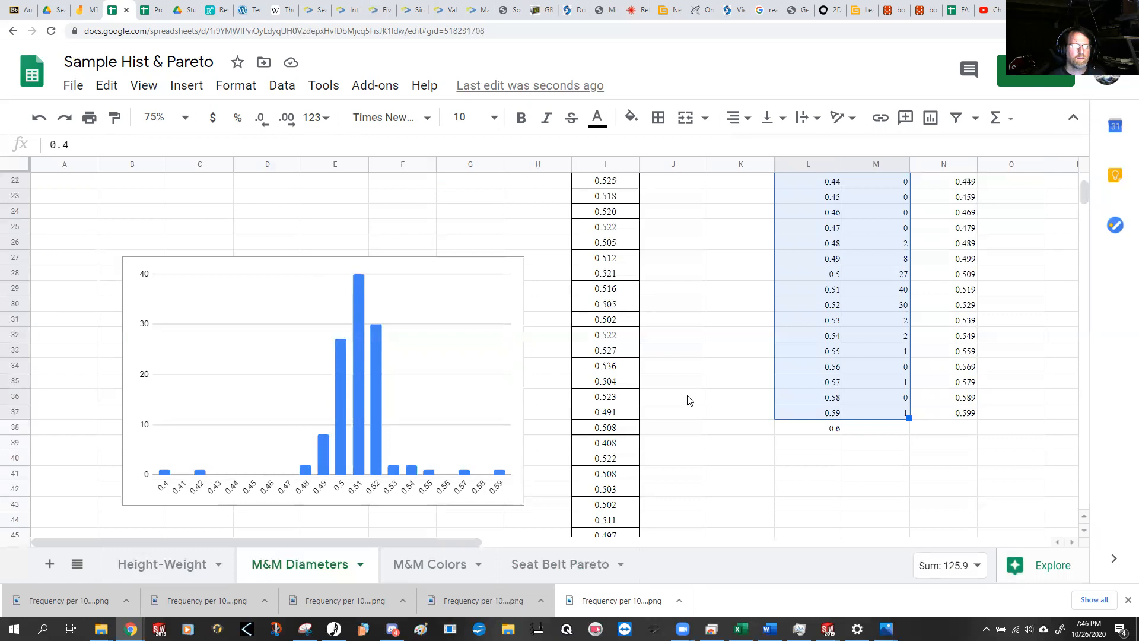
{"action": "scroll", "coordinate": [691, 399], "scroll_direction": "up", "scroll_amount": 5}
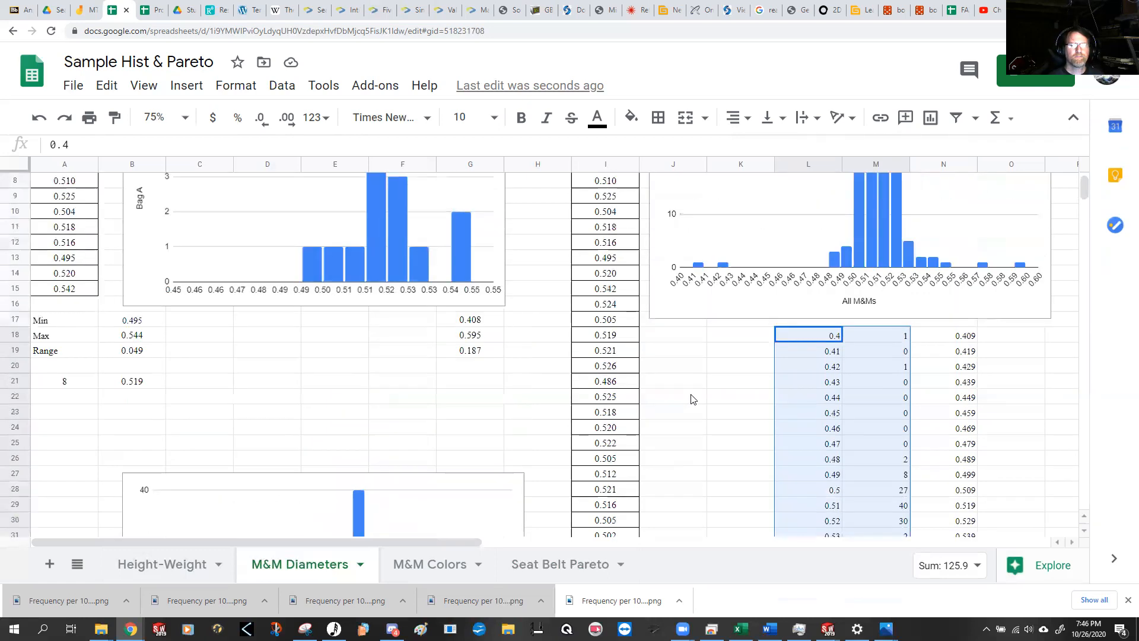
{"action": "scroll", "coordinate": [691, 399], "scroll_direction": "down", "scroll_amount": 4}
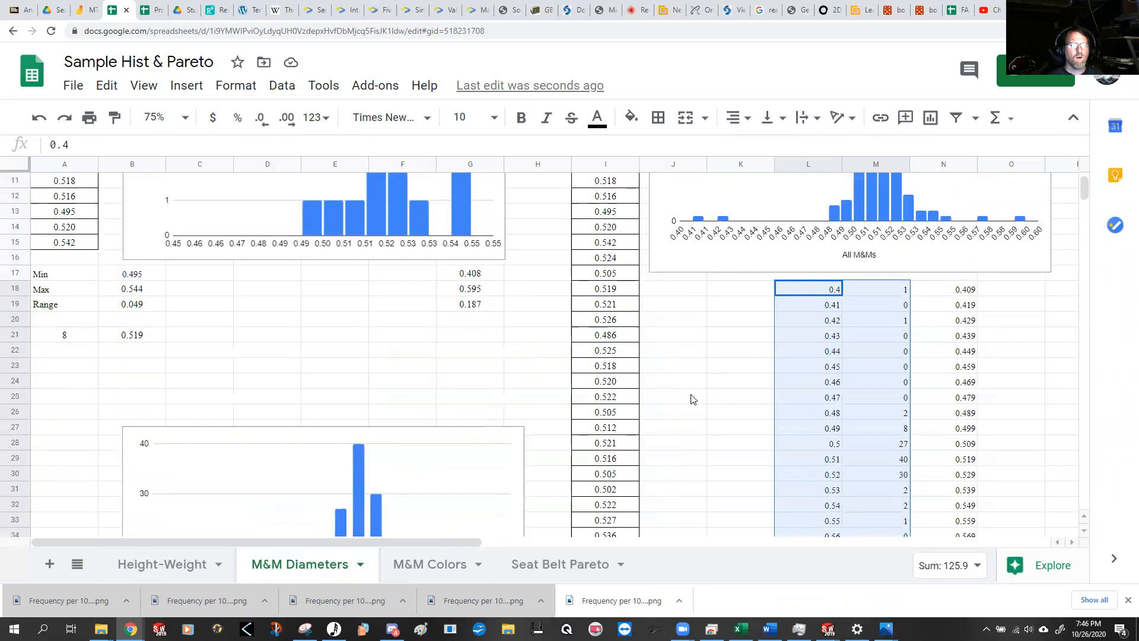
Step: Inspect the lower limits at the start of column L and the COUNTIF formula in M18
{"action": "scroll", "coordinate": [692, 399], "scroll_direction": "up", "scroll_amount": 3}
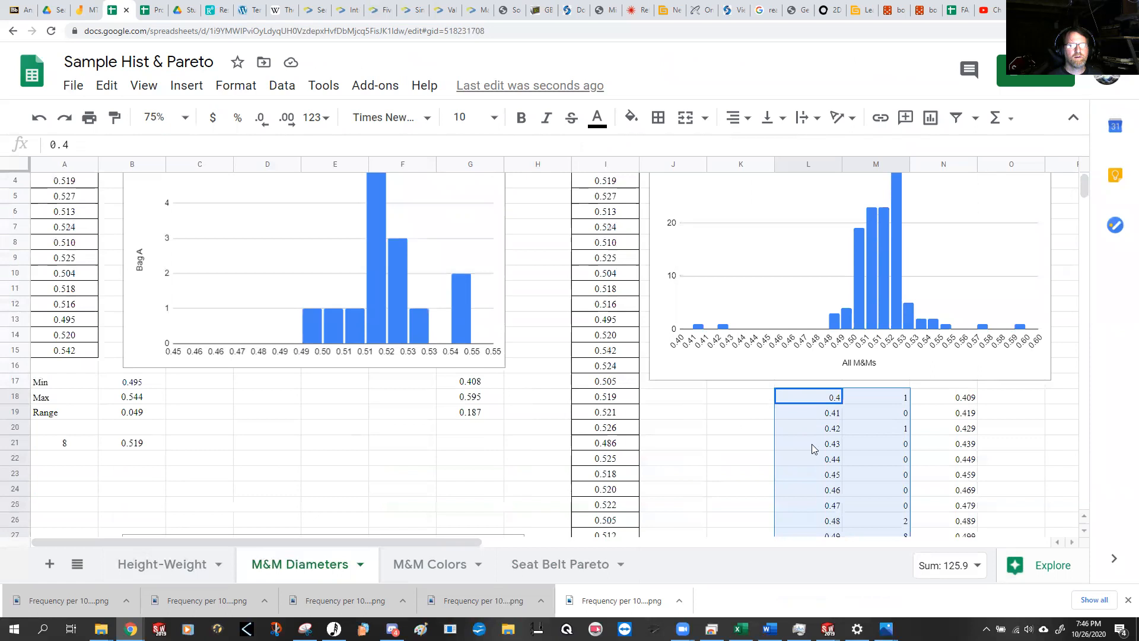
{"action": "left_click", "coordinate": [805, 398]}
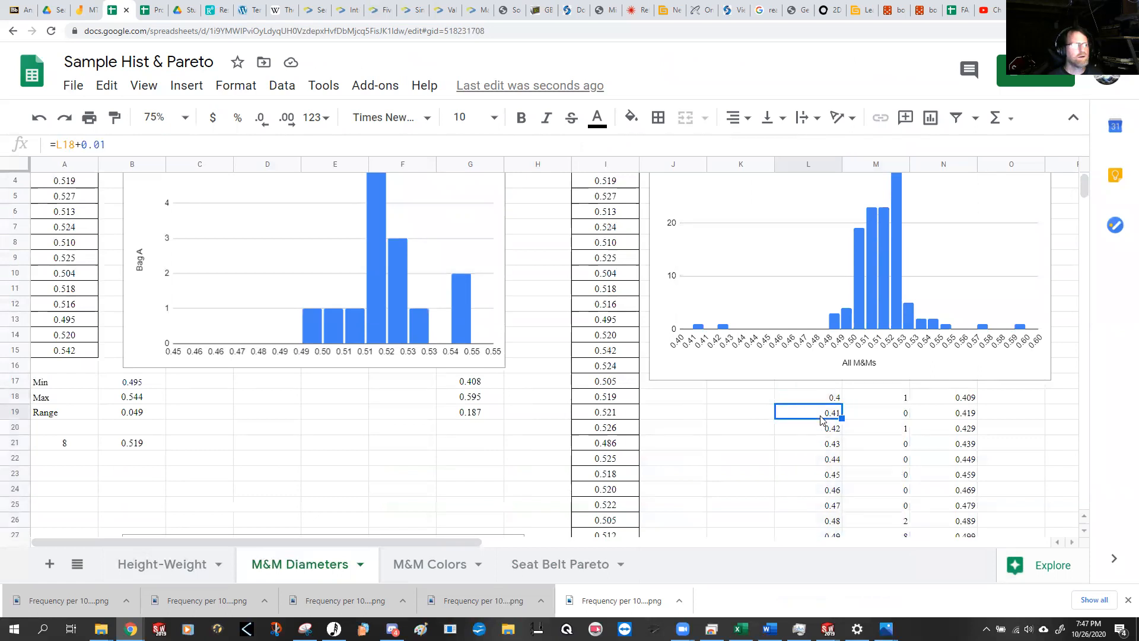
{"action": "left_click", "coordinate": [888, 396]}
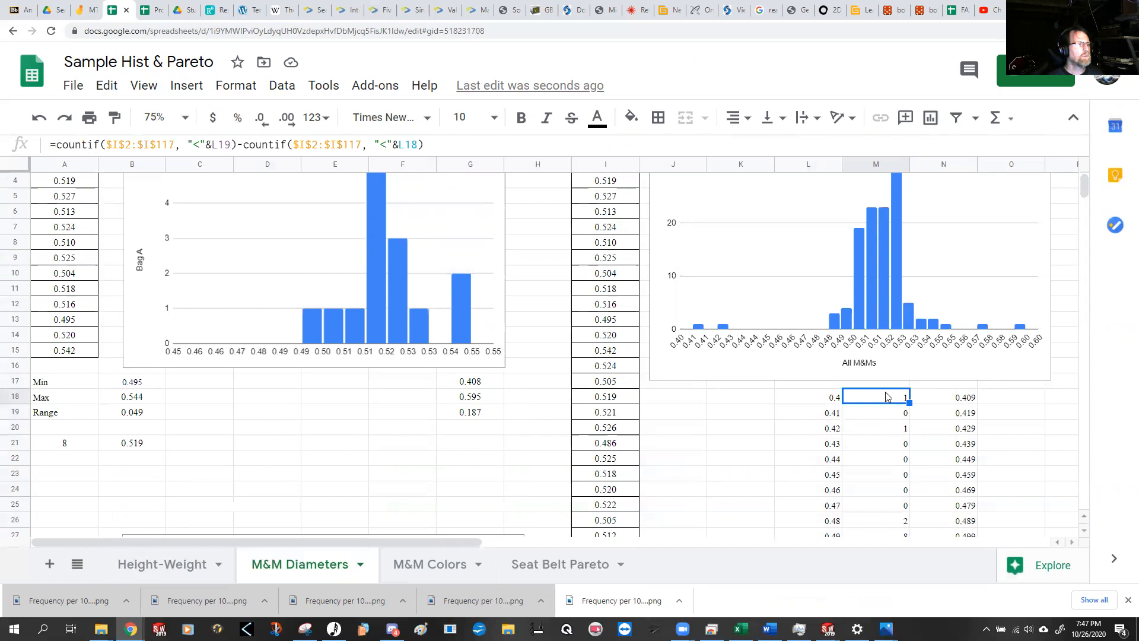